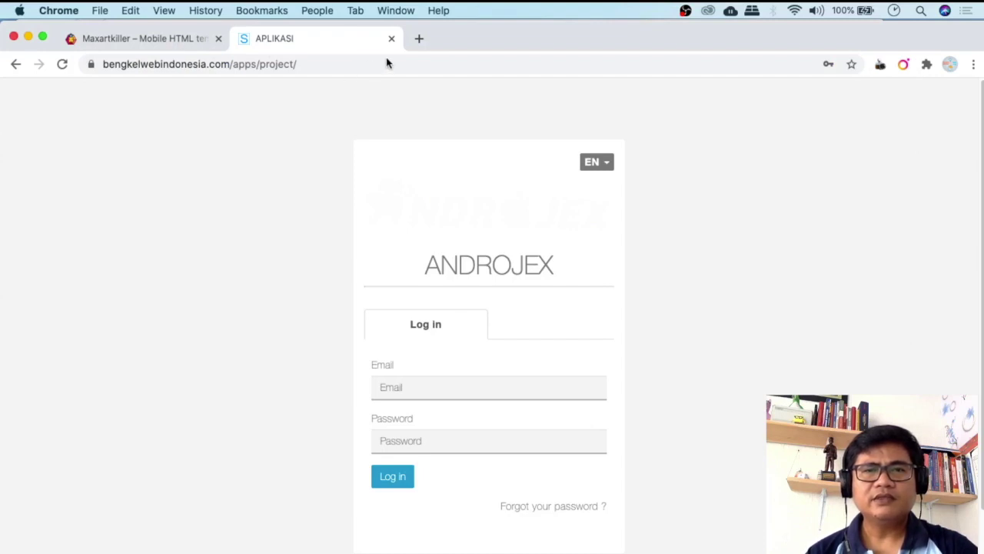
- Open bengkelwebindonesia.com/apps/ in a new tab and look through the landing page's sections on app creation and course material
scroll(703, 228, down, 2)
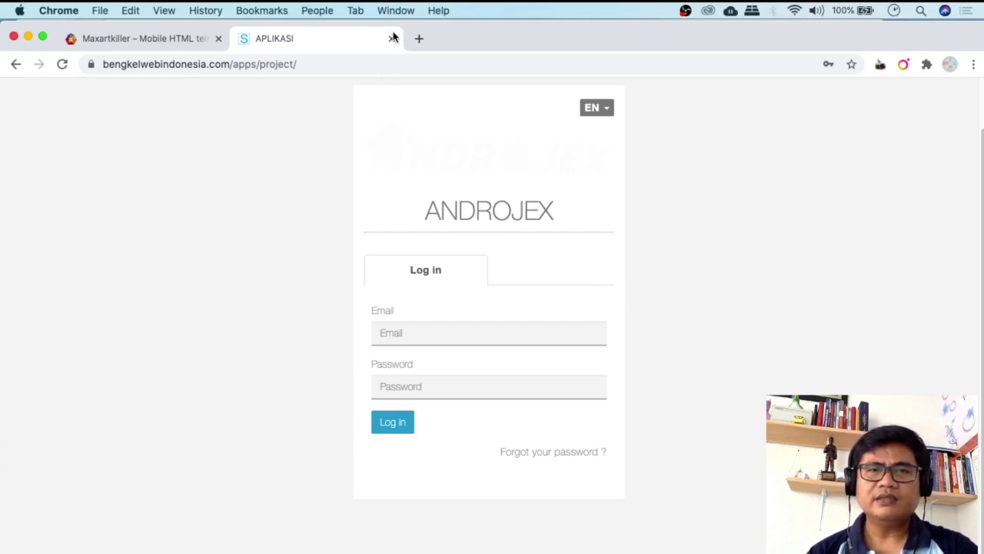
click(242, 64)
click(182, 58)
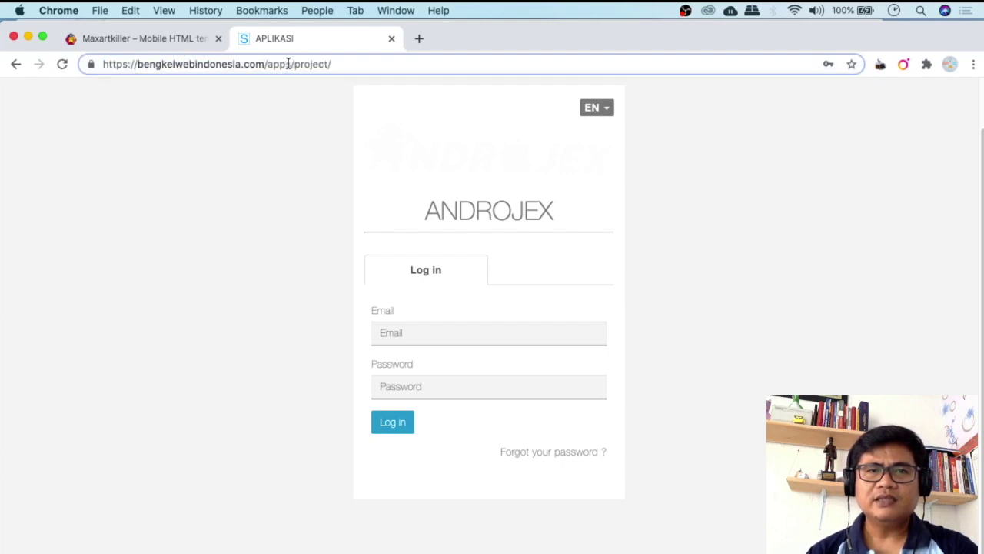
drag(295, 63, 2, 69)
key(super+c)
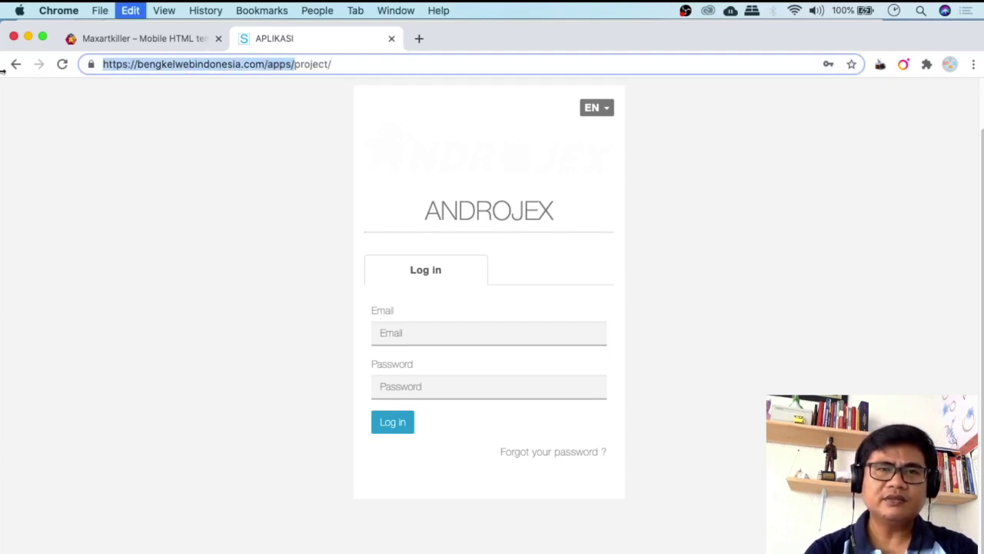
click(419, 39)
key(super+v)
key(Return)
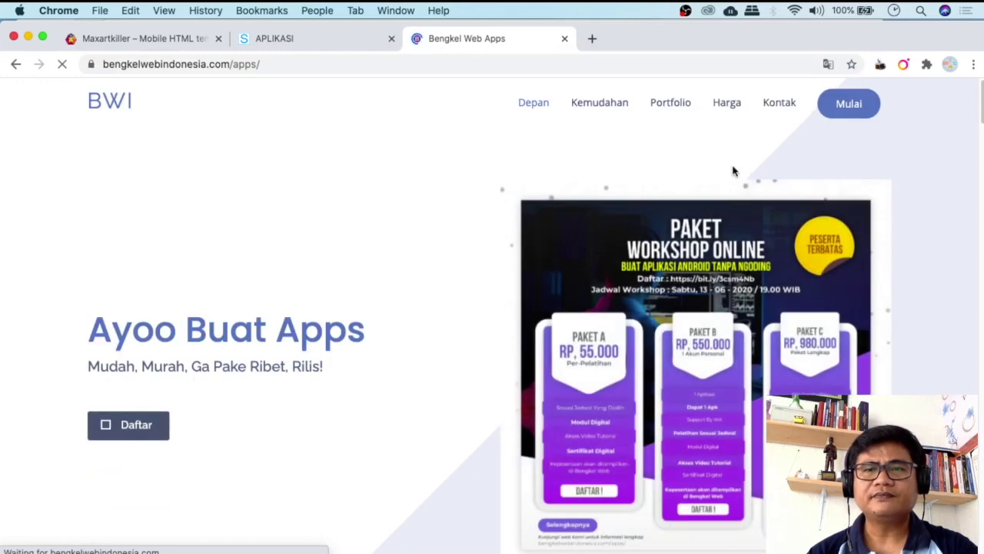
scroll(899, 215, down, 10)
scroll(901, 216, down, 10)
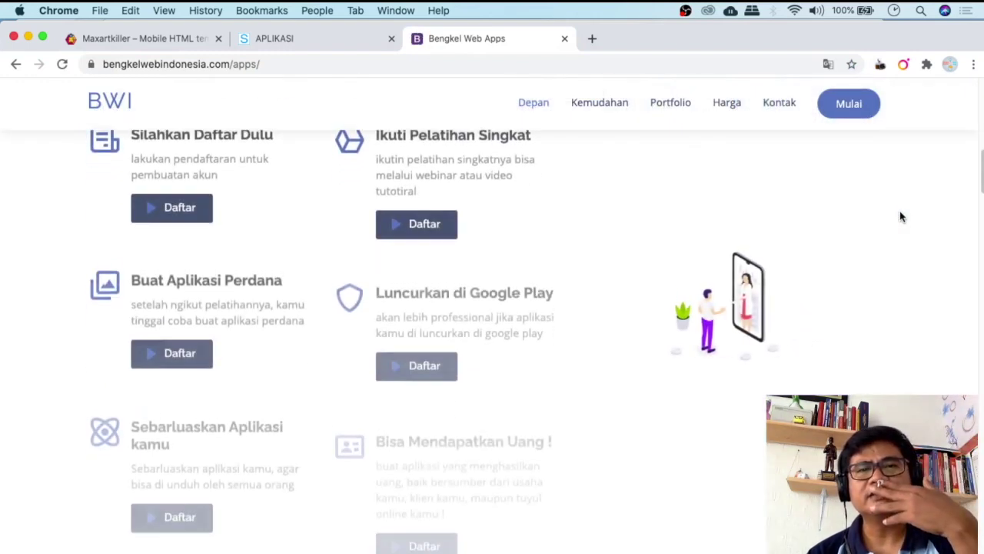
scroll(902, 216, down, 10)
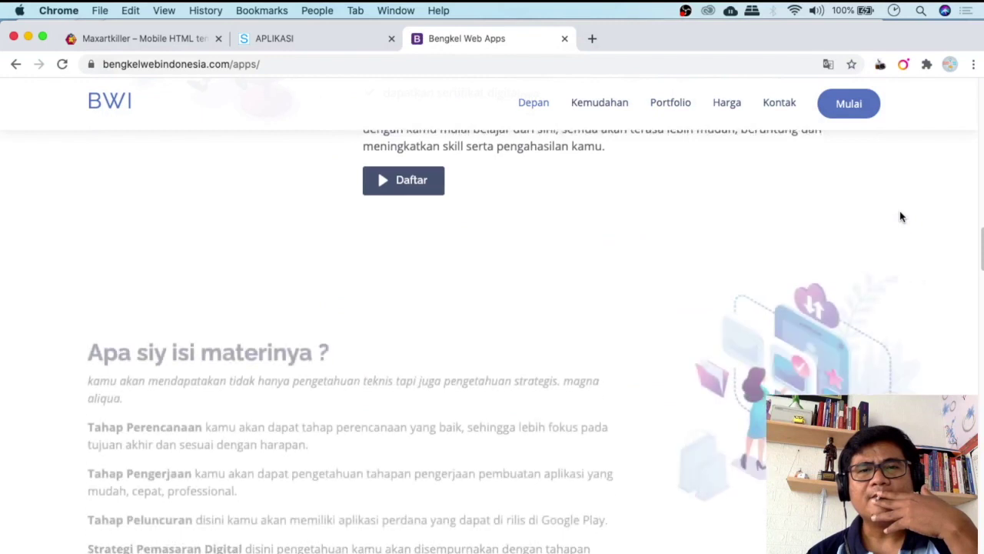
scroll(901, 217, down, 10)
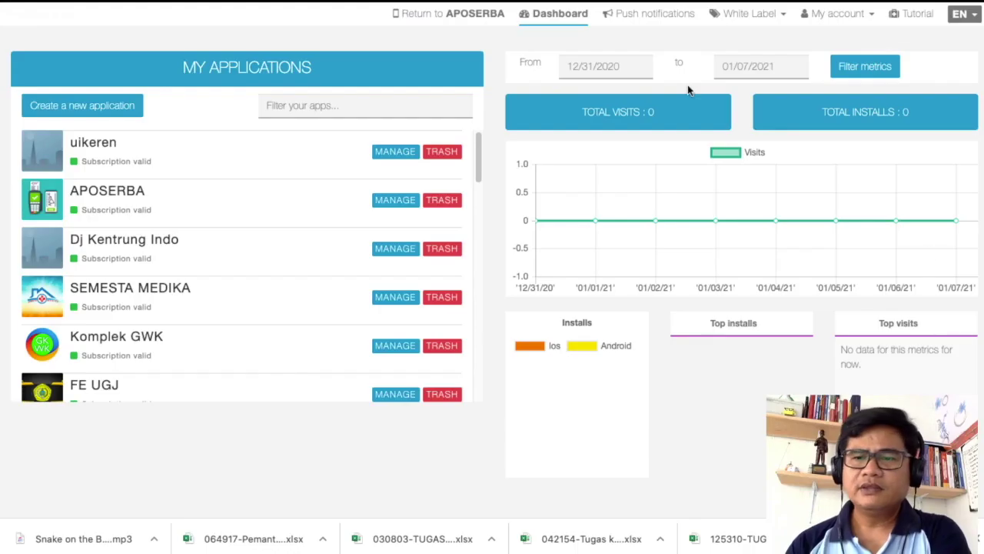
- Dismiss the downloads bar and create a new application named Dolanan
click(979, 542)
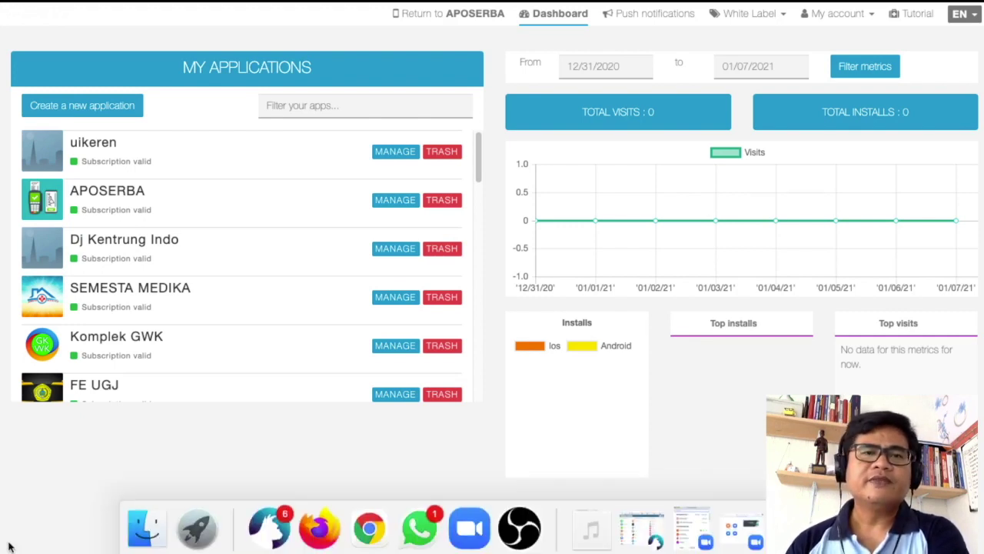
click(120, 111)
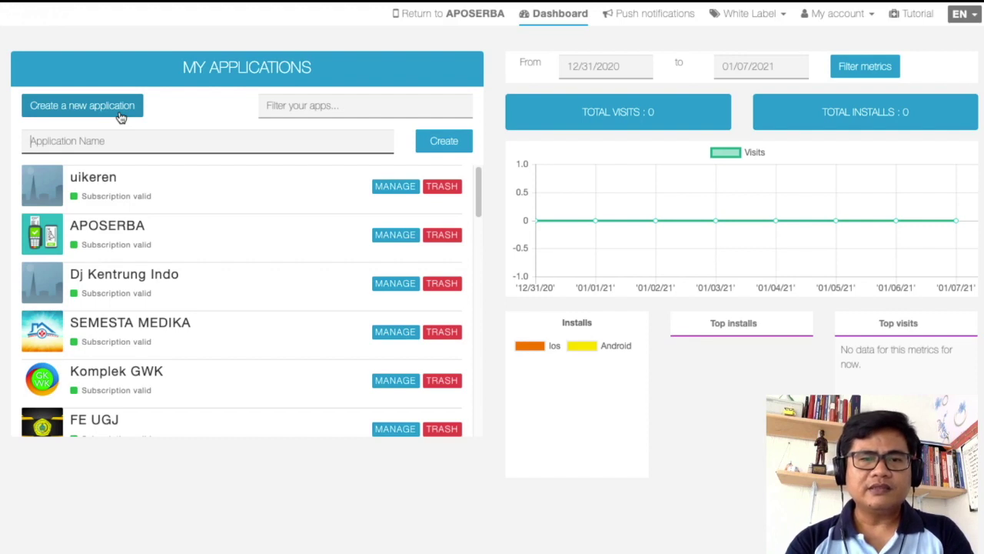
text(DOA)
key(BackSpace)
key(BackSpace)
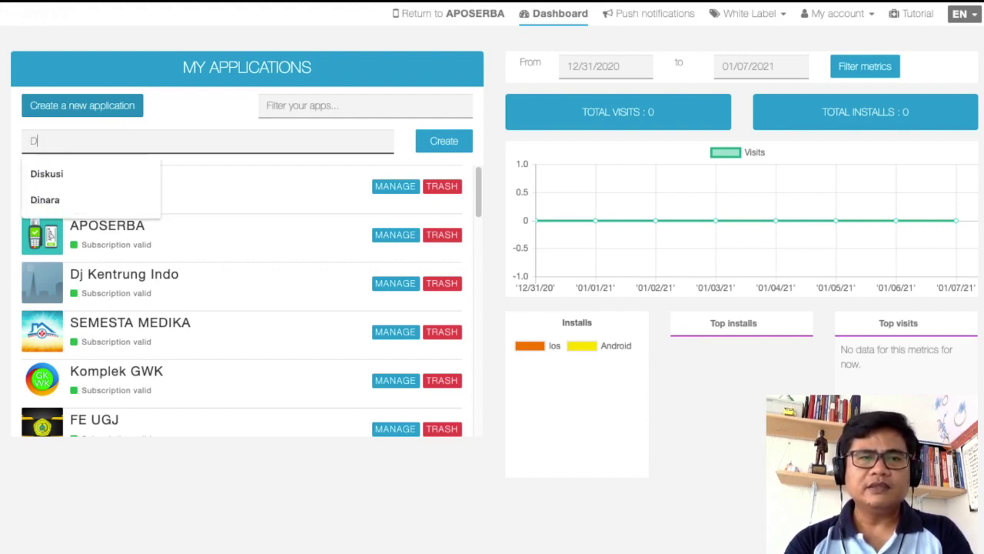
text(olanan)
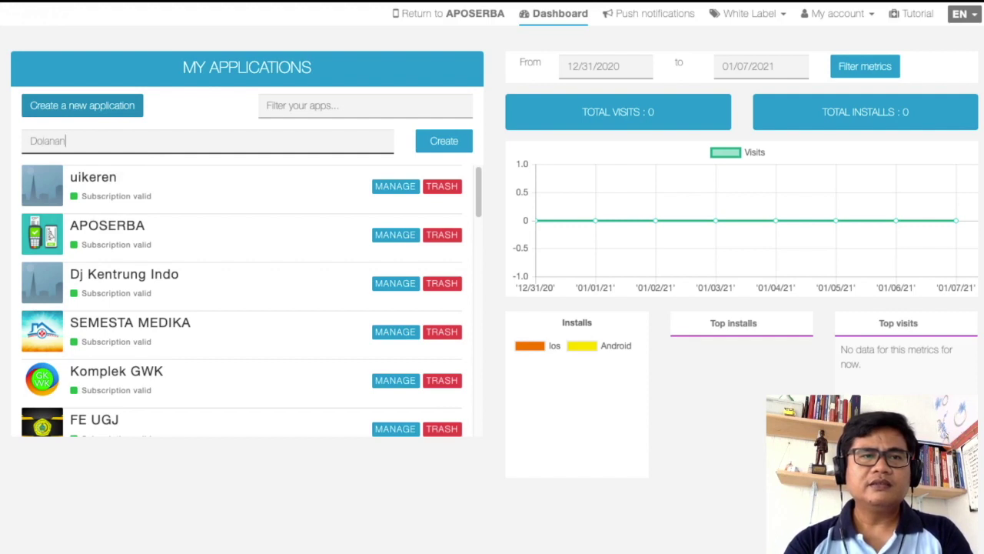
click(434, 143)
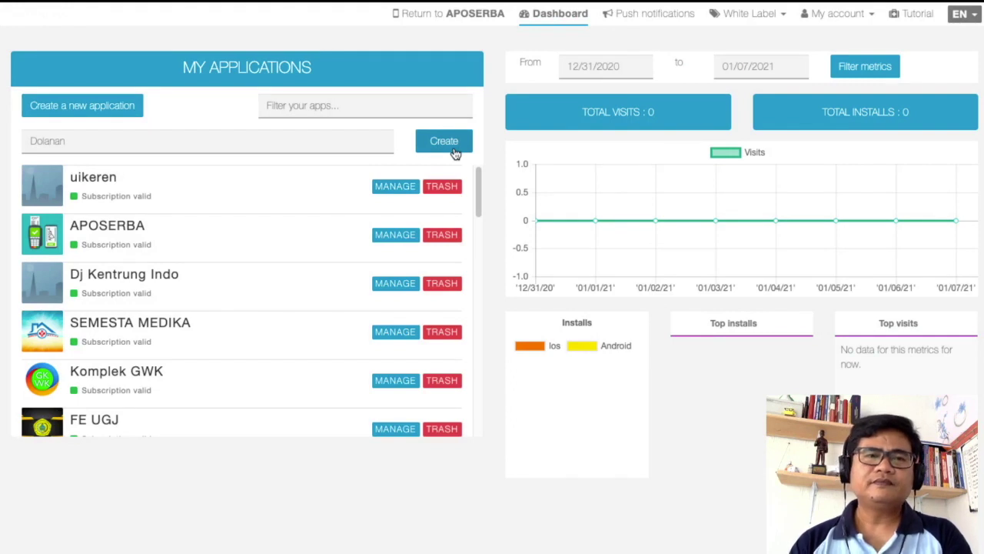
click(459, 140)
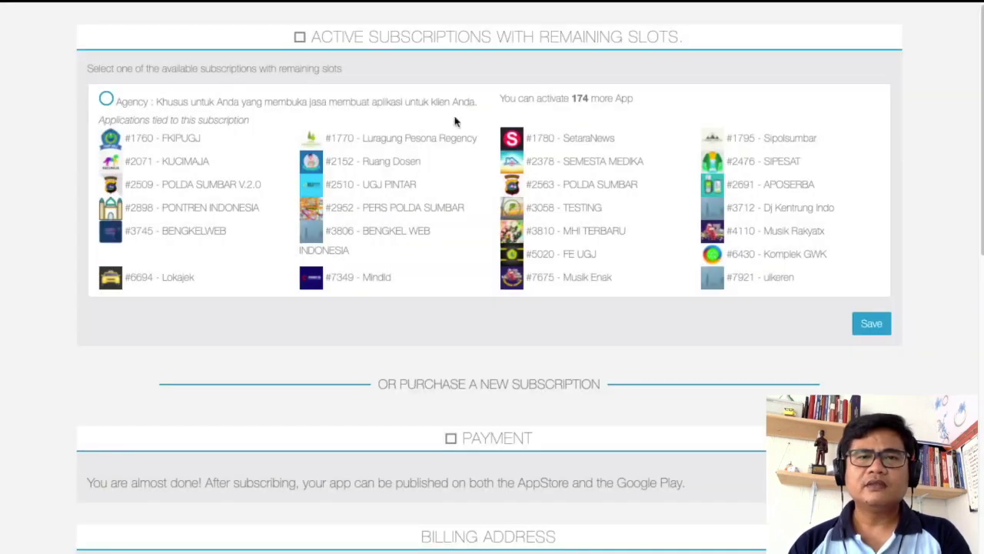
- Assign the new application to the Agency subscription, save it, and open Dolanan for management
click(107, 101)
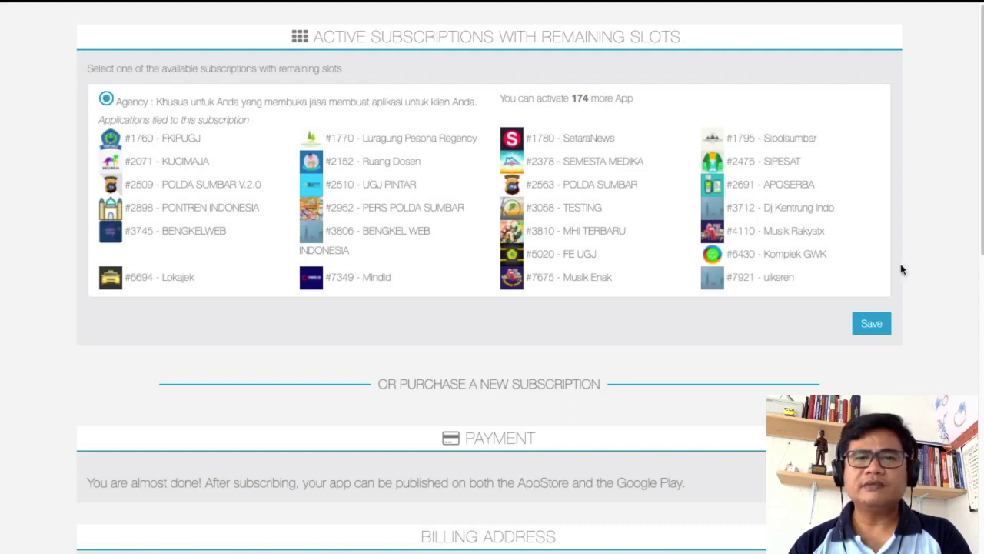
click(873, 326)
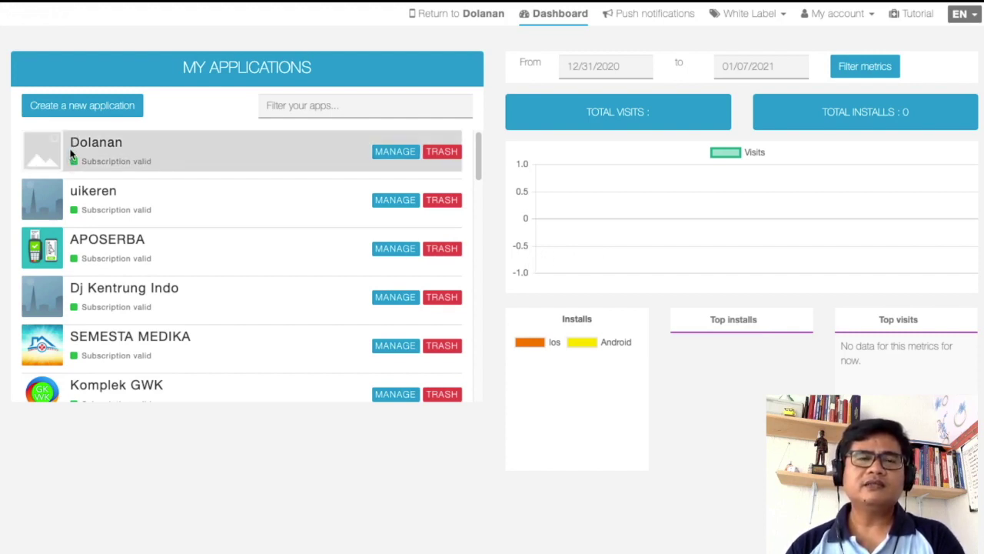
click(390, 154)
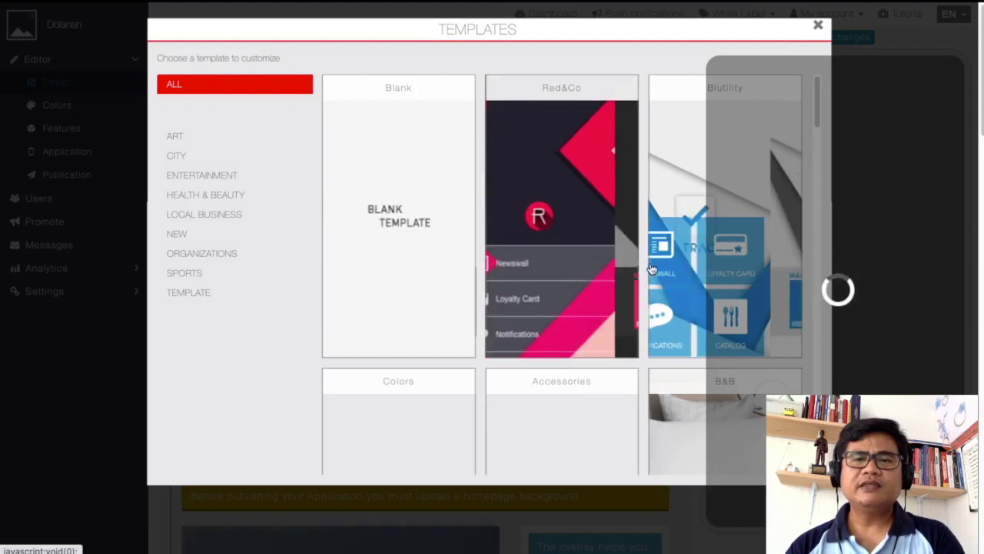
- Look through the gallery of app templates, comparing their designs and colour schemes
scroll(576, 261, down, 5)
scroll(576, 262, down, 6)
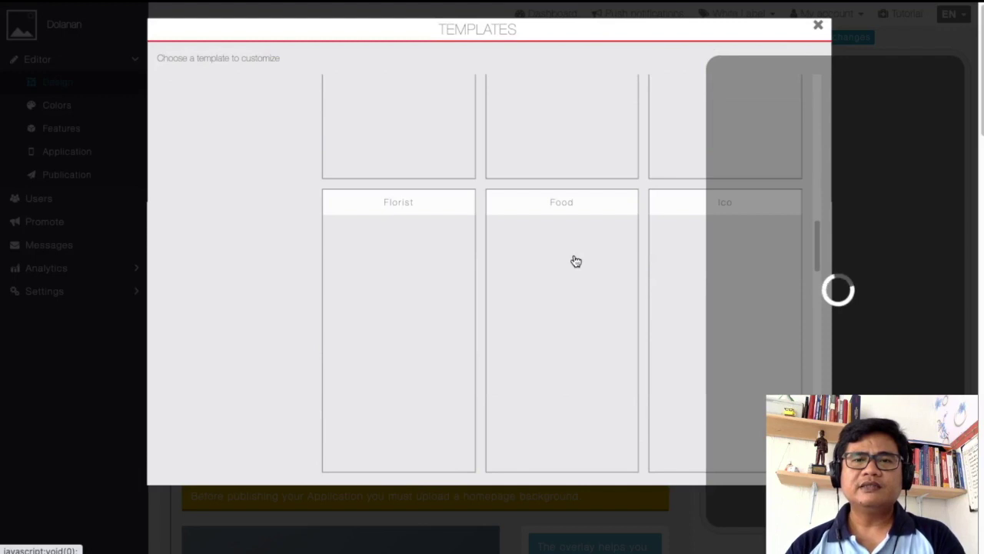
scroll(576, 262, up, 4)
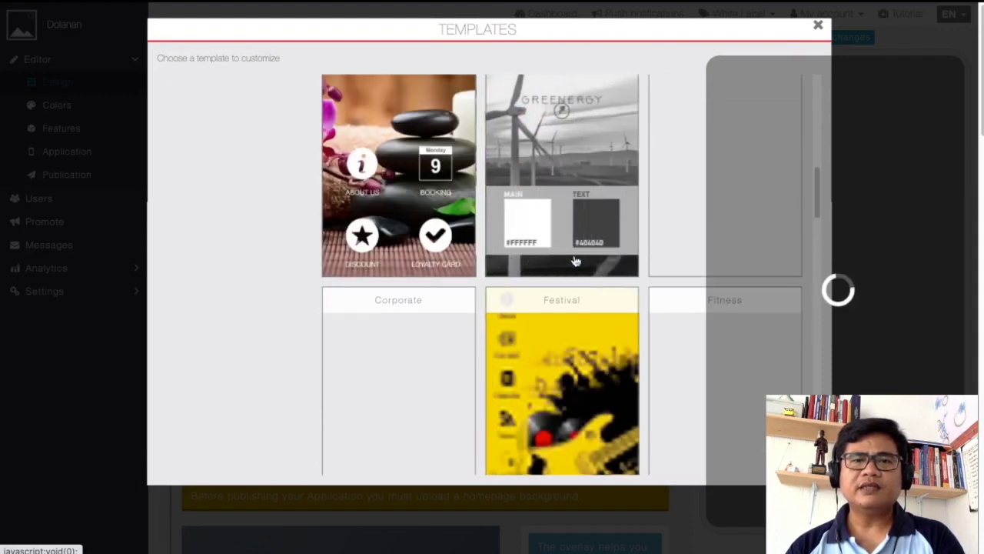
scroll(576, 261, down, 3)
scroll(576, 261, down, 3)
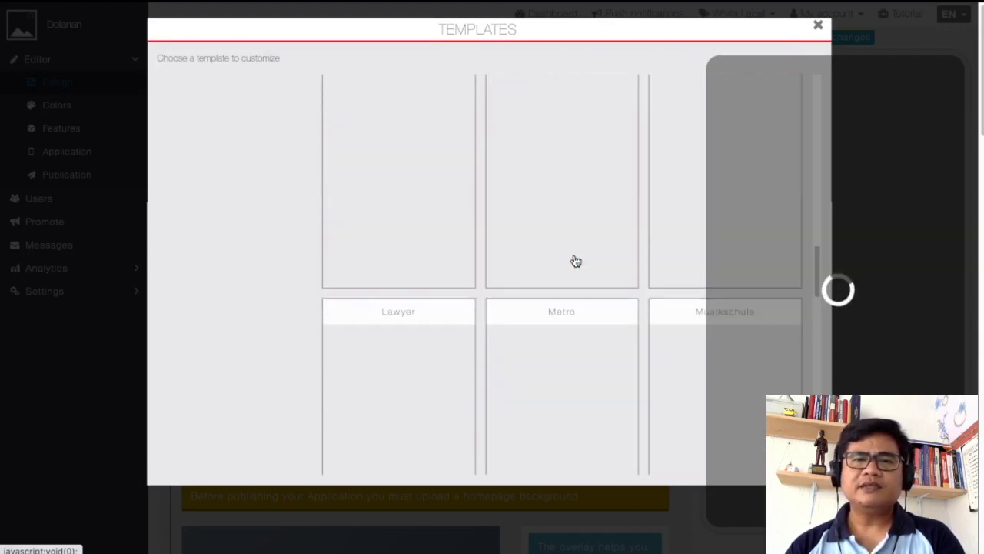
scroll(576, 262, down, 10)
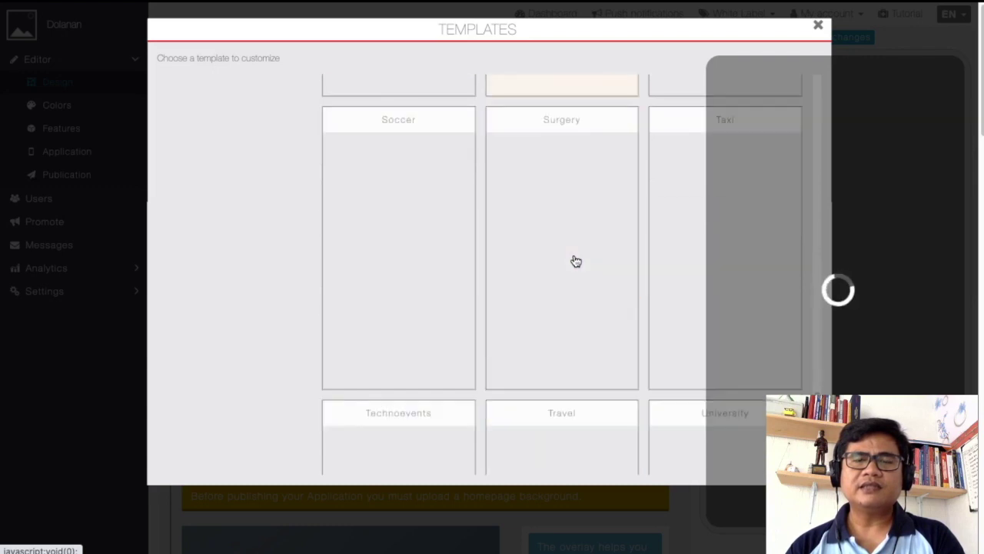
scroll(576, 262, down, 3)
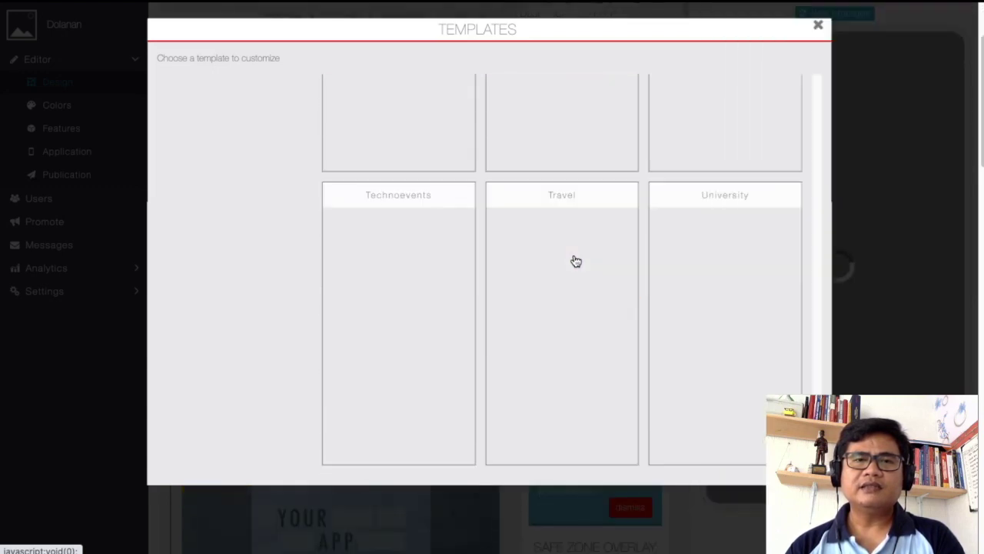
scroll(576, 261, up, 3)
scroll(574, 259, up, 2)
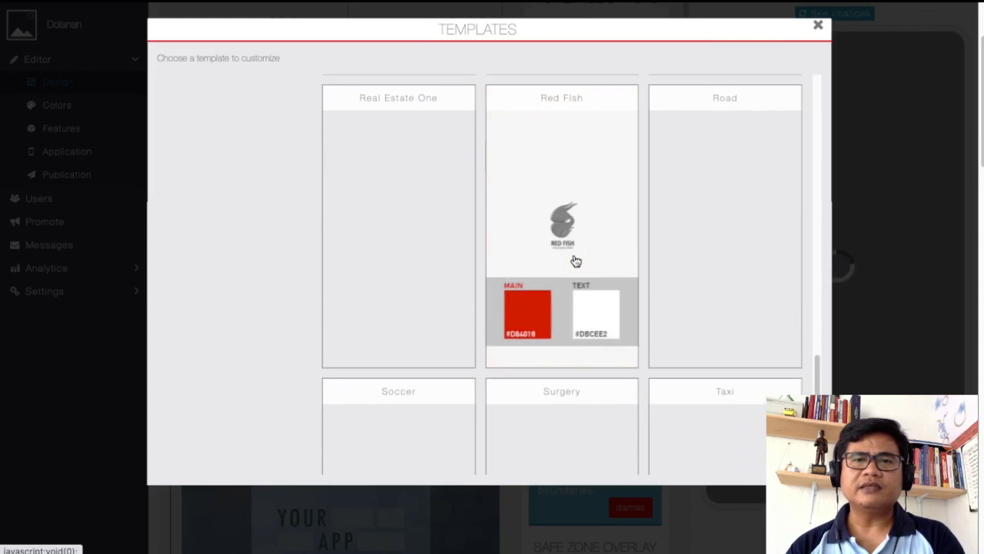
scroll(576, 262, up, 4)
scroll(576, 261, up, 2)
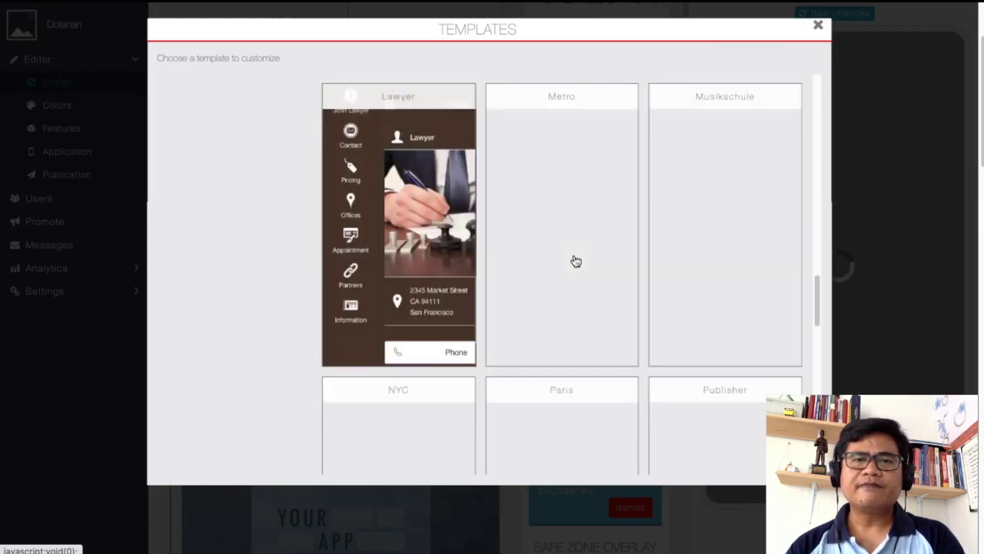
scroll(576, 261, down, 3)
scroll(576, 262, up, 6)
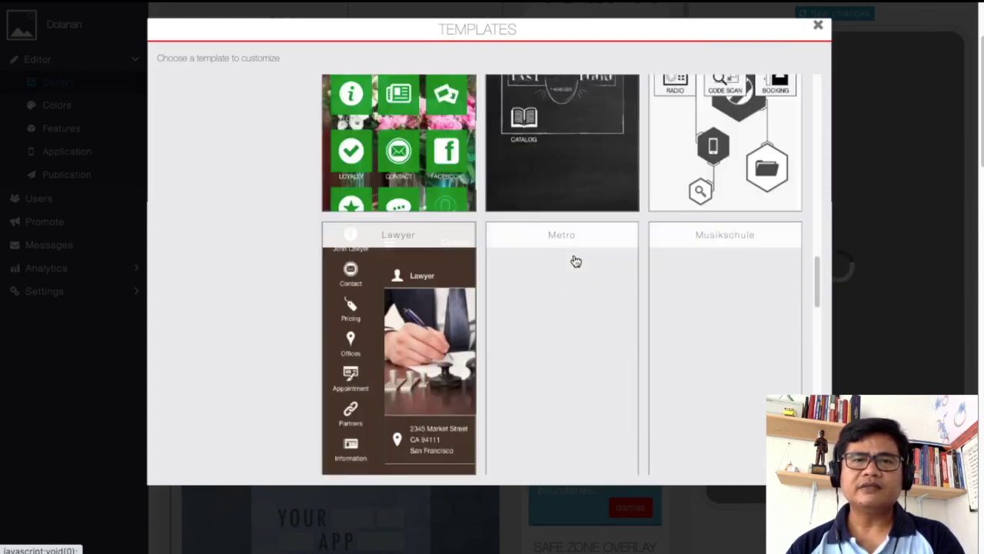
scroll(576, 261, up, 4)
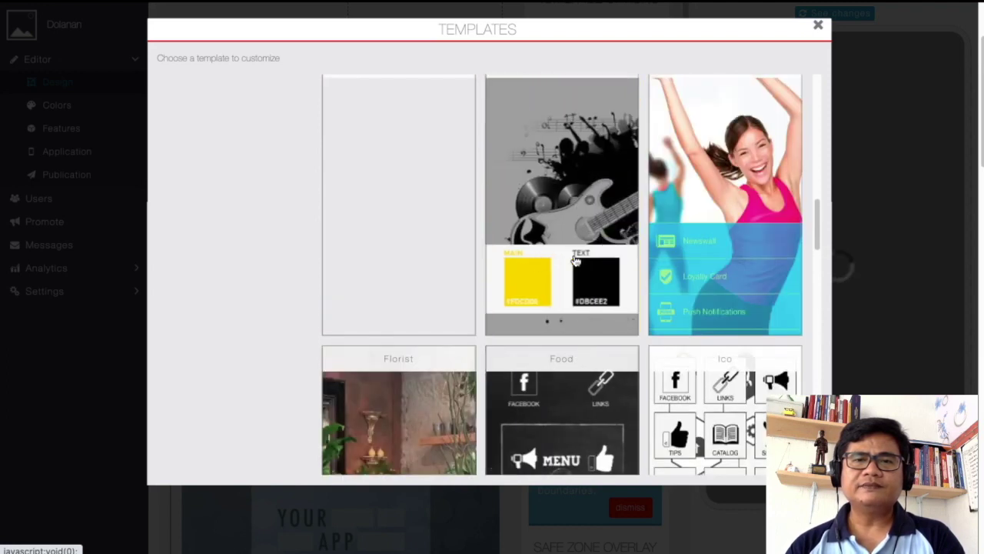
scroll(576, 262, down, 3)
scroll(576, 262, down, 10)
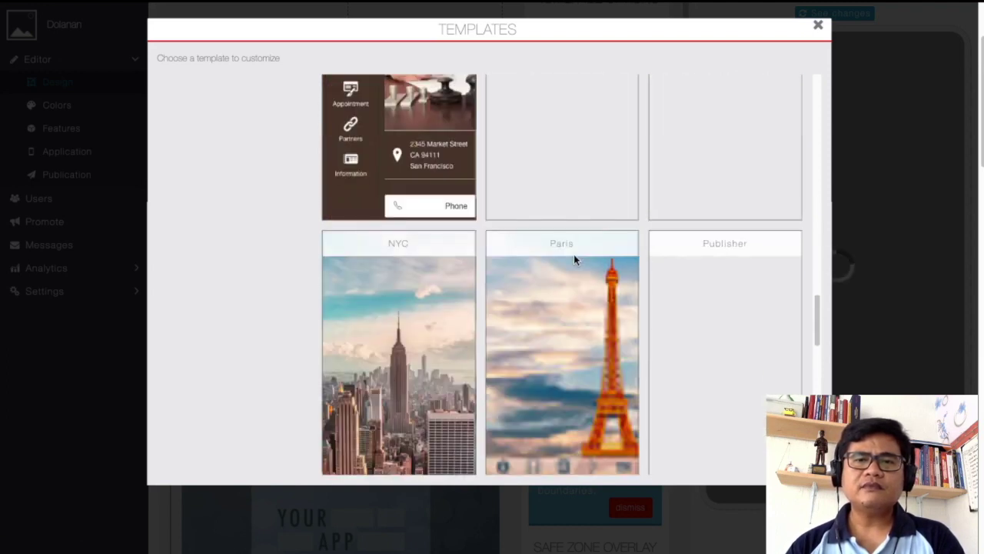
scroll(576, 262, down, 6)
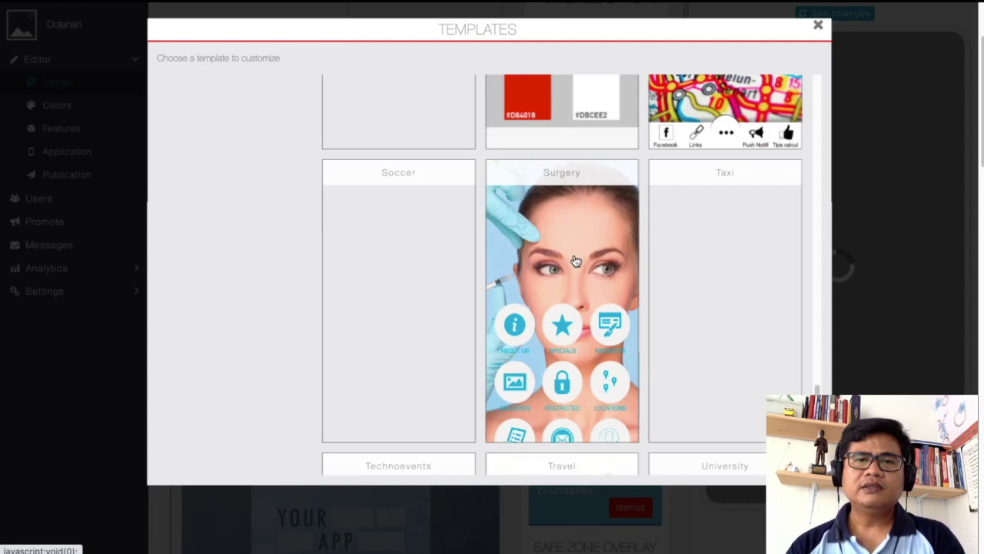
scroll(576, 262, up, 8)
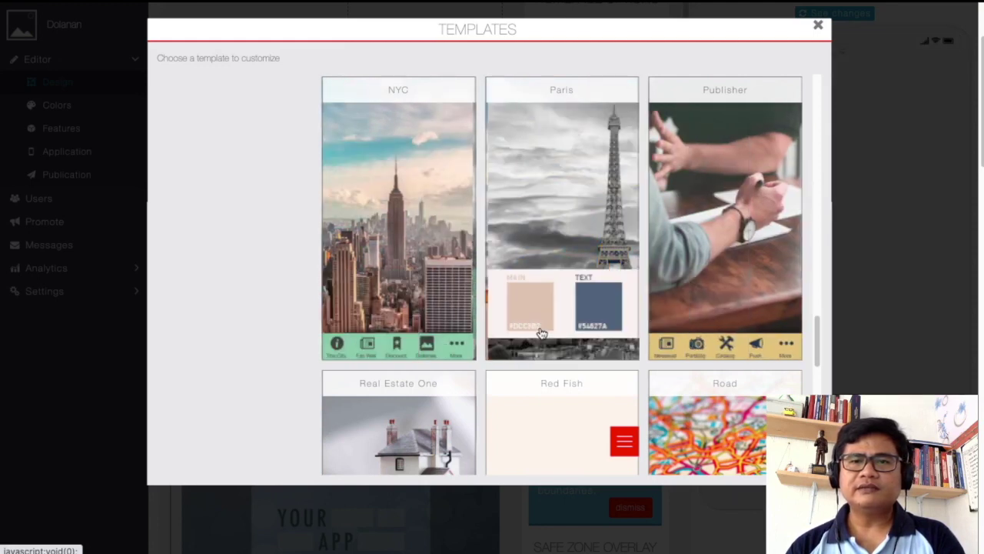
scroll(696, 356, down, 3)
scroll(696, 358, down, 5)
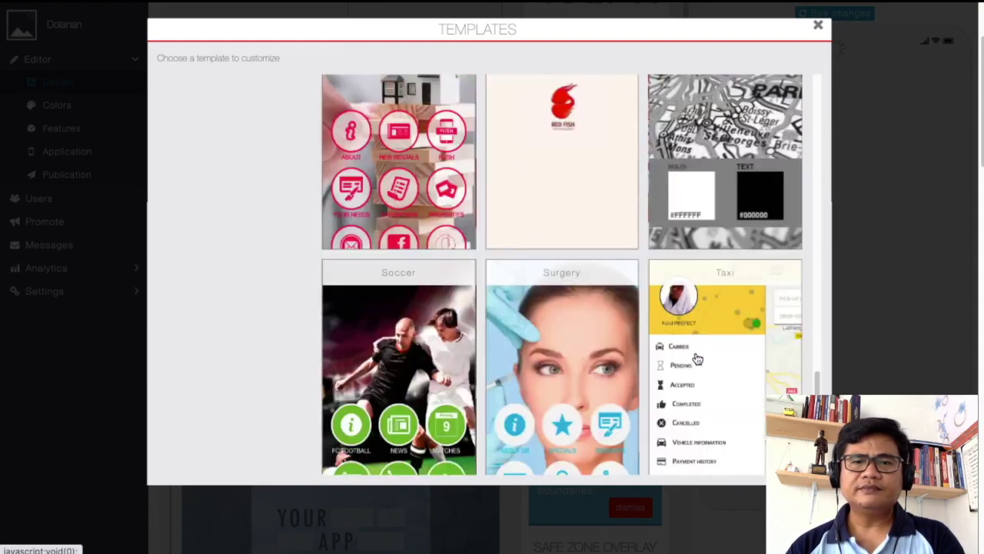
scroll(696, 358, up, 5)
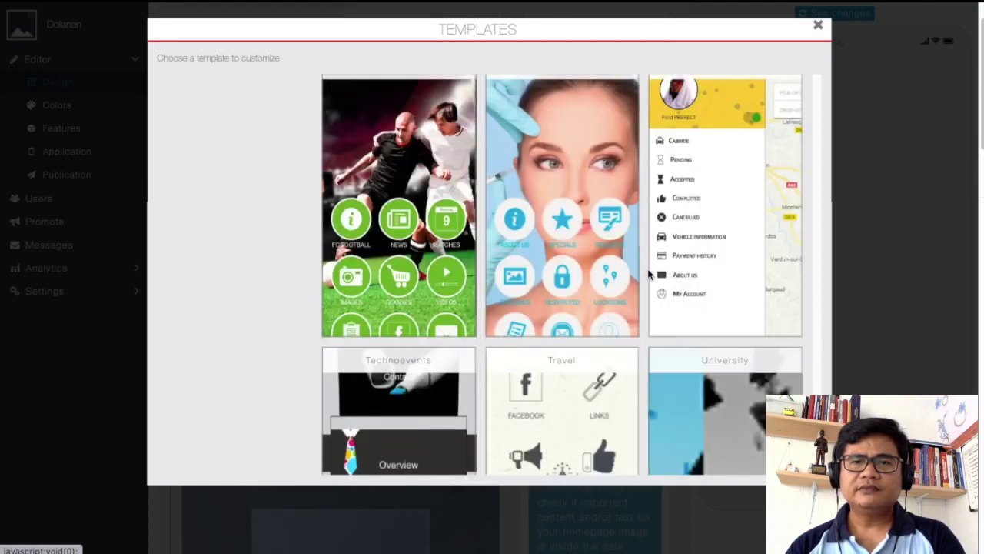
scroll(671, 287, up, 2)
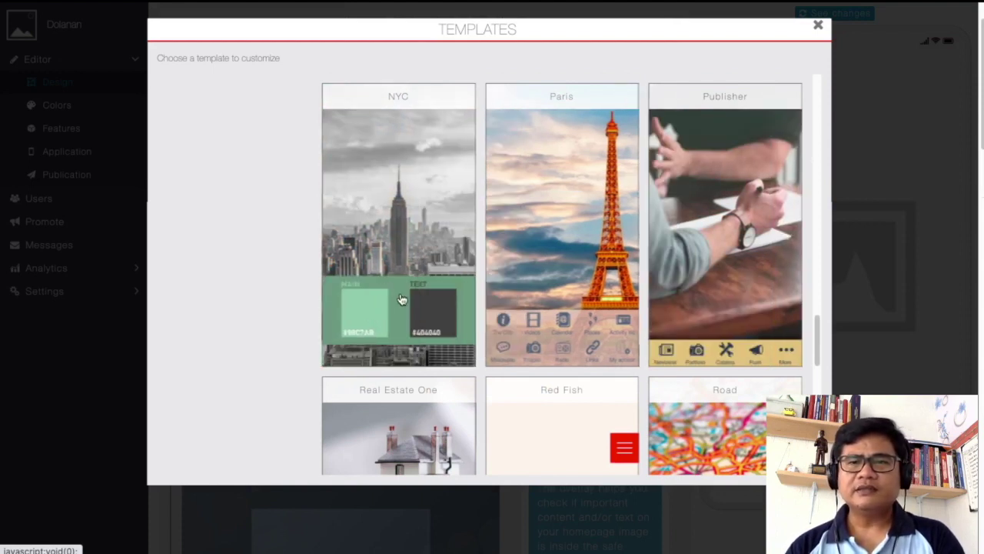
- Apply the NYC template to the Dolanan app, accepting the replacement of its colors and background image
click(391, 299)
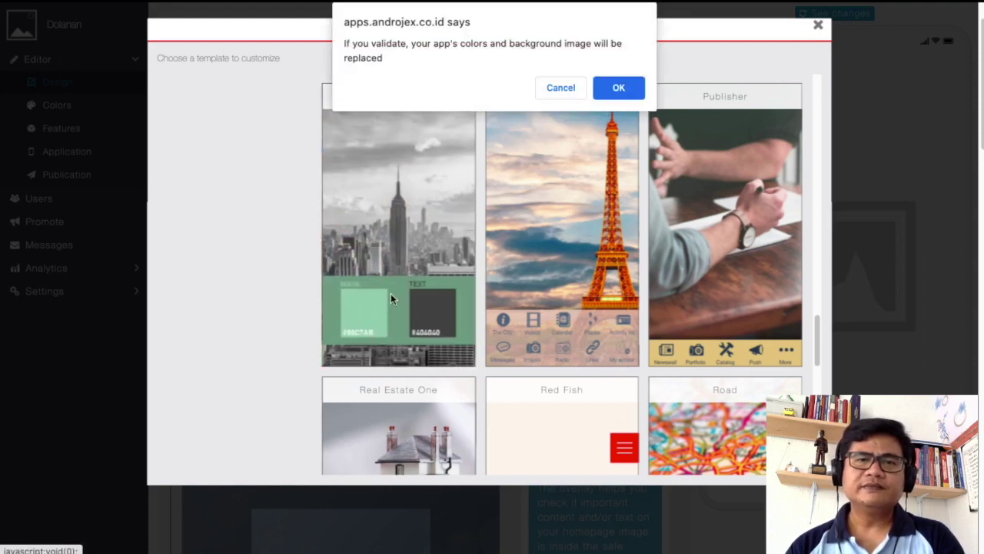
click(619, 85)
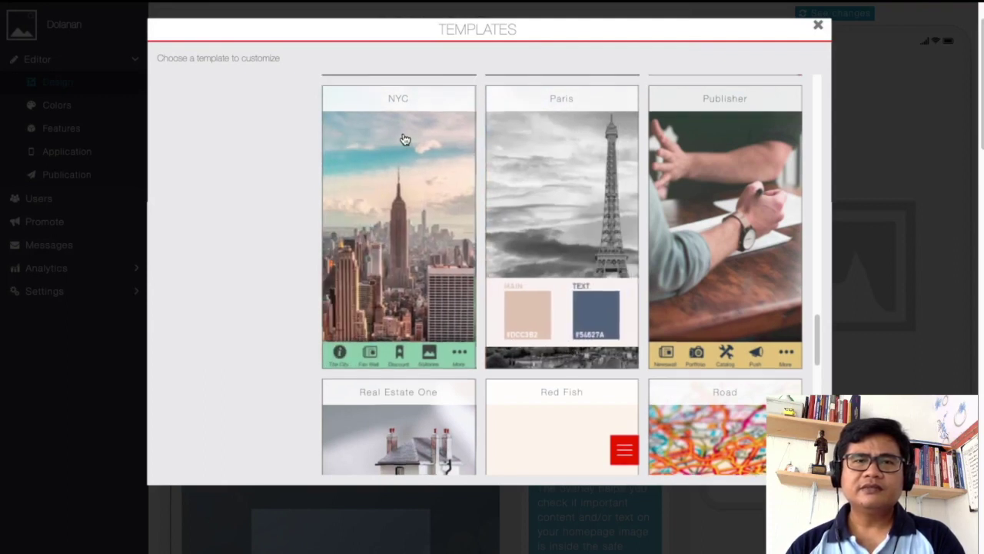
click(406, 141)
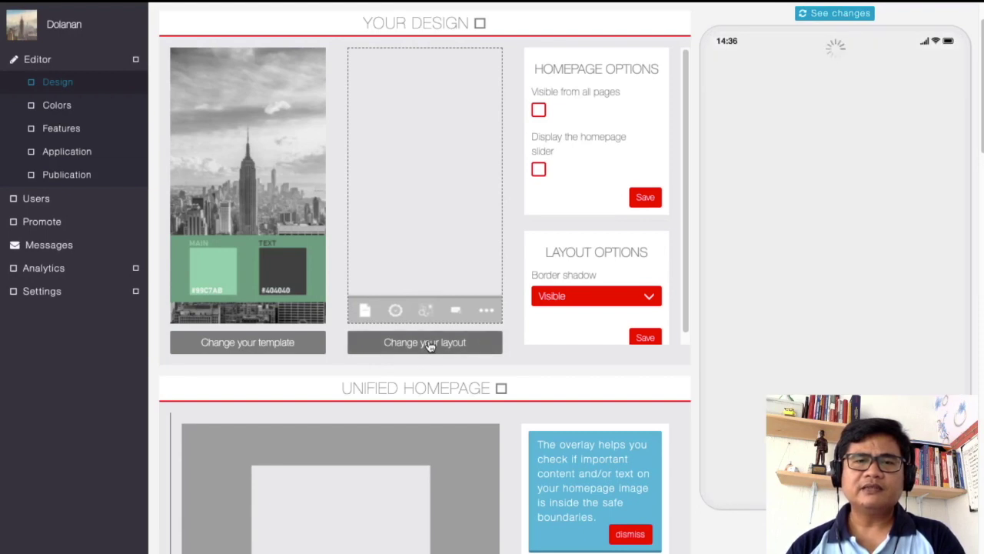
- Browse the available app layouts and apply Layout 9, the one with a sidebar menu, to the Dolanan app
click(431, 346)
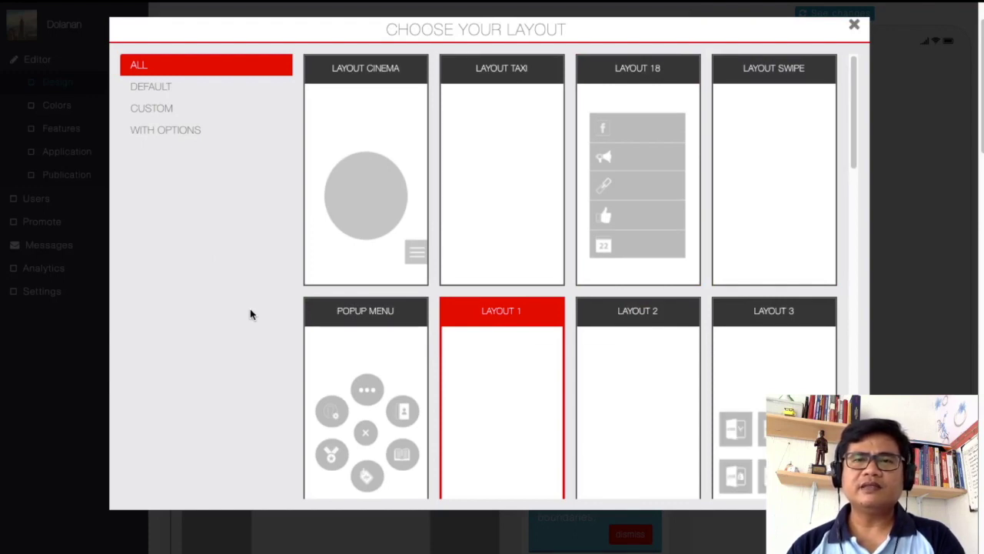
scroll(252, 313, down, 5)
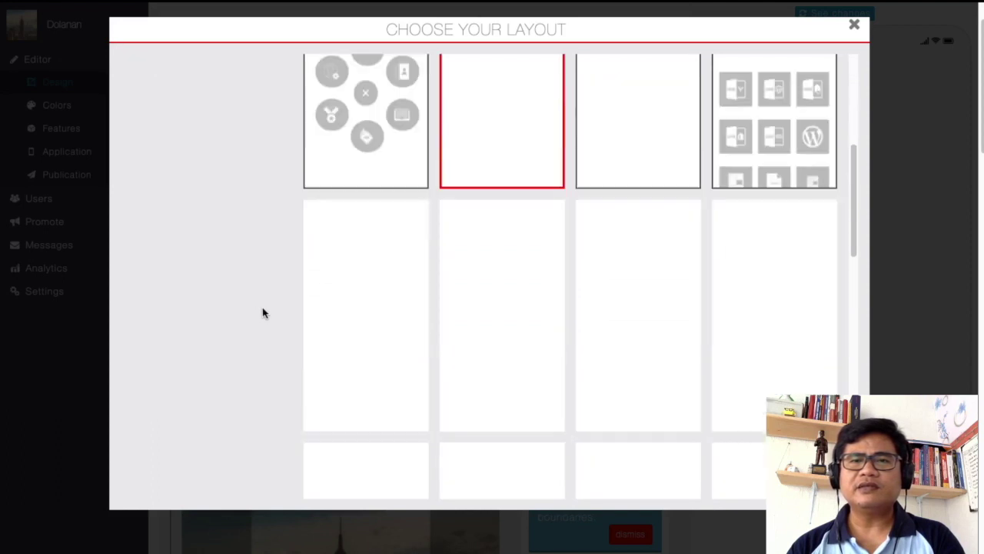
scroll(262, 312, down, 2)
scroll(263, 311, down, 1)
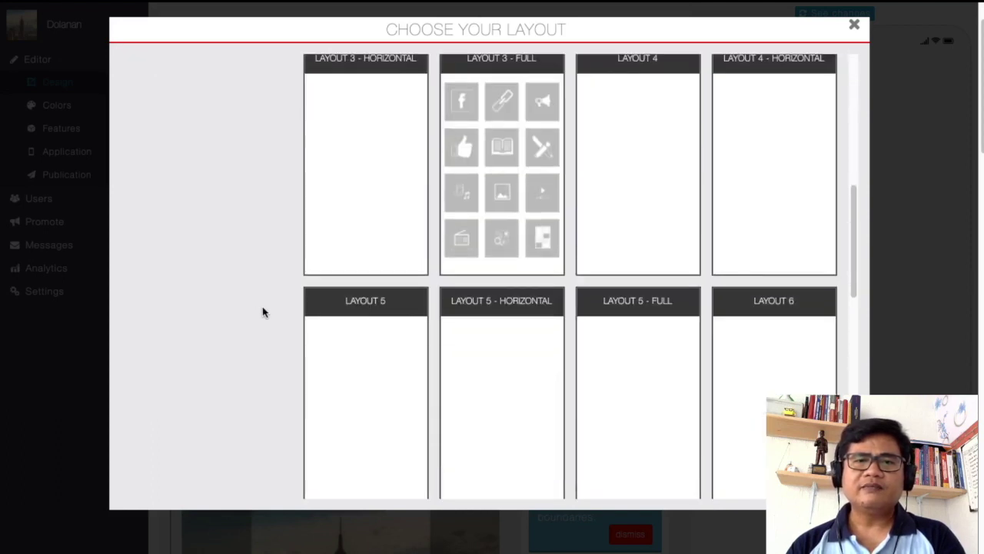
scroll(262, 312, down, 4)
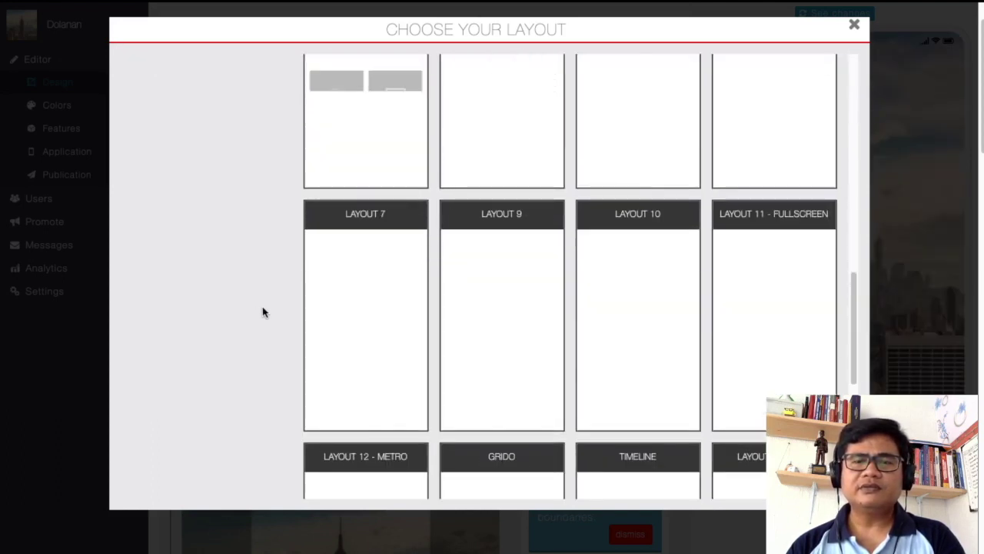
scroll(262, 312, down, 2)
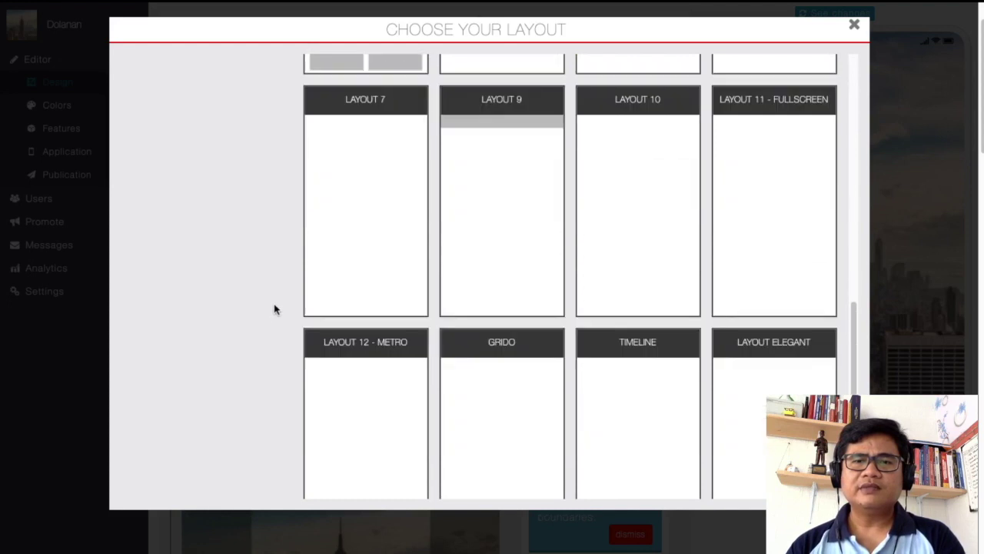
scroll(276, 309, down, 2)
scroll(279, 309, down, 1)
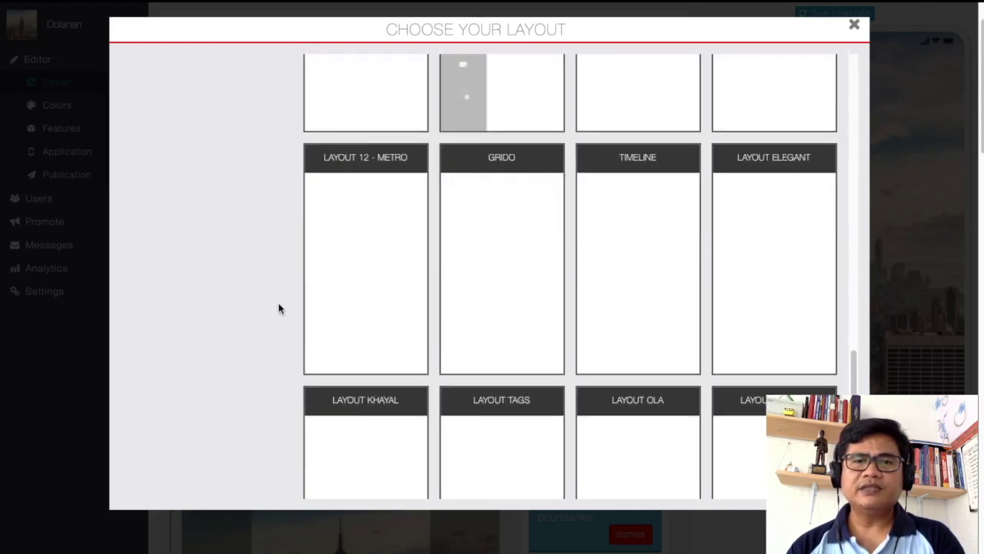
scroll(279, 309, up, 2)
scroll(280, 308, up, 2)
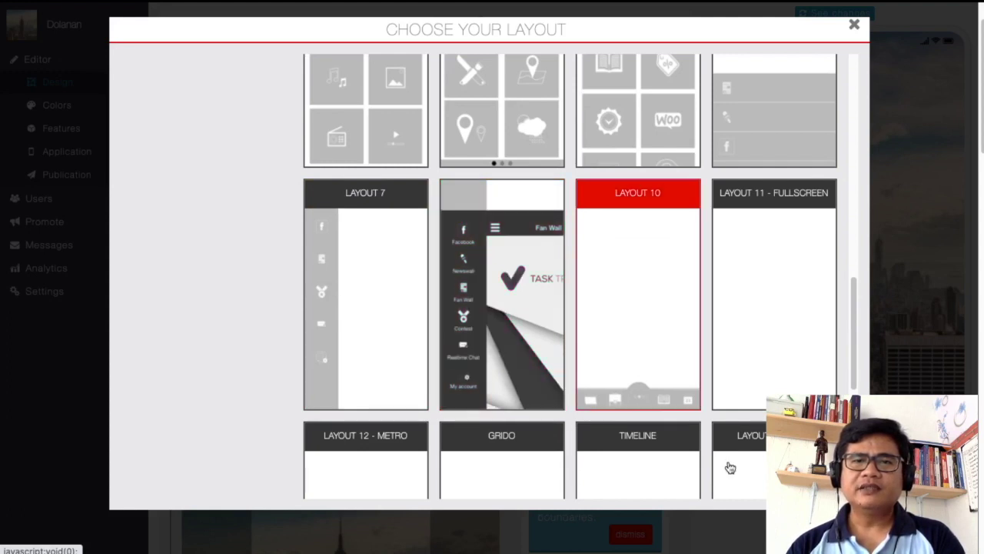
click(483, 329)
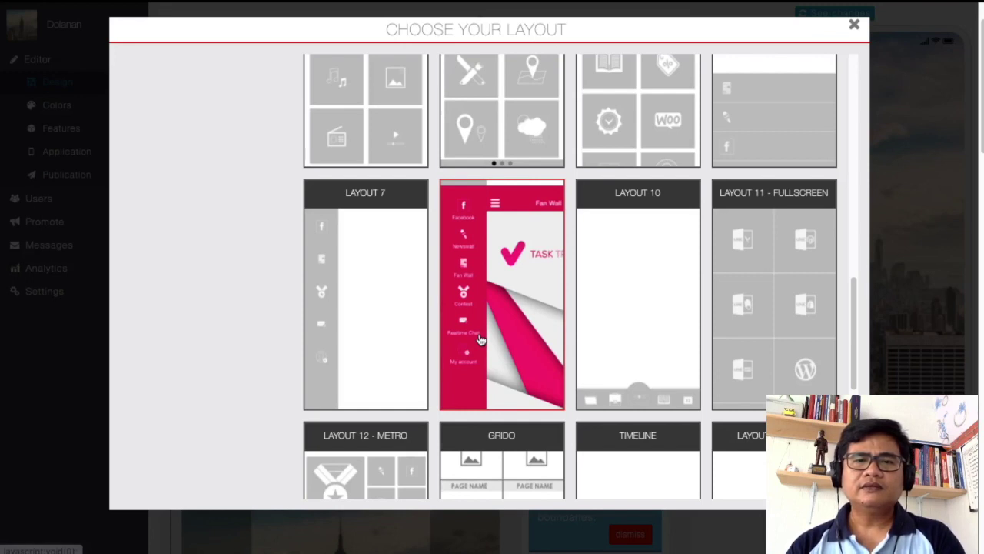
click(693, 327)
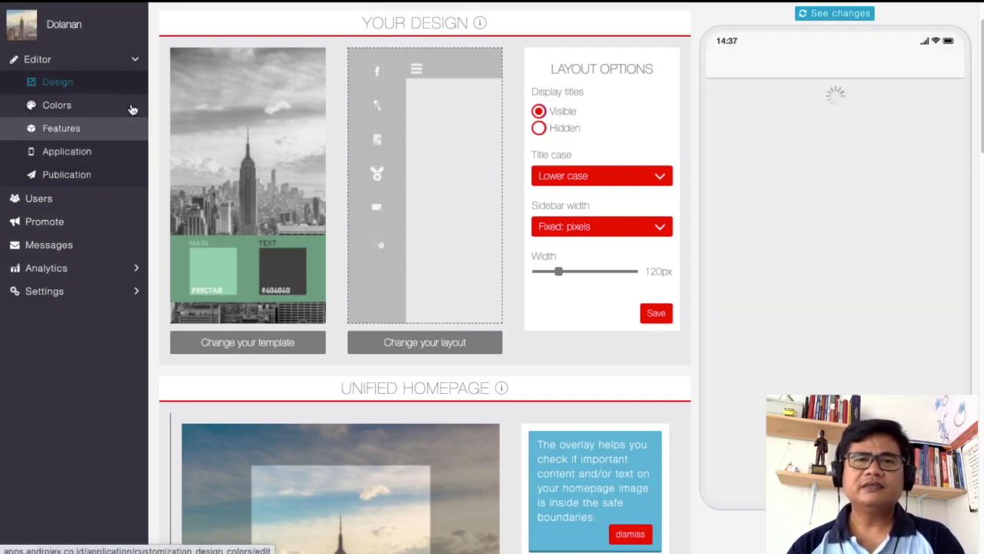
- Open the app's features, try to delete the Links page, and delete the Videos page
click(68, 129)
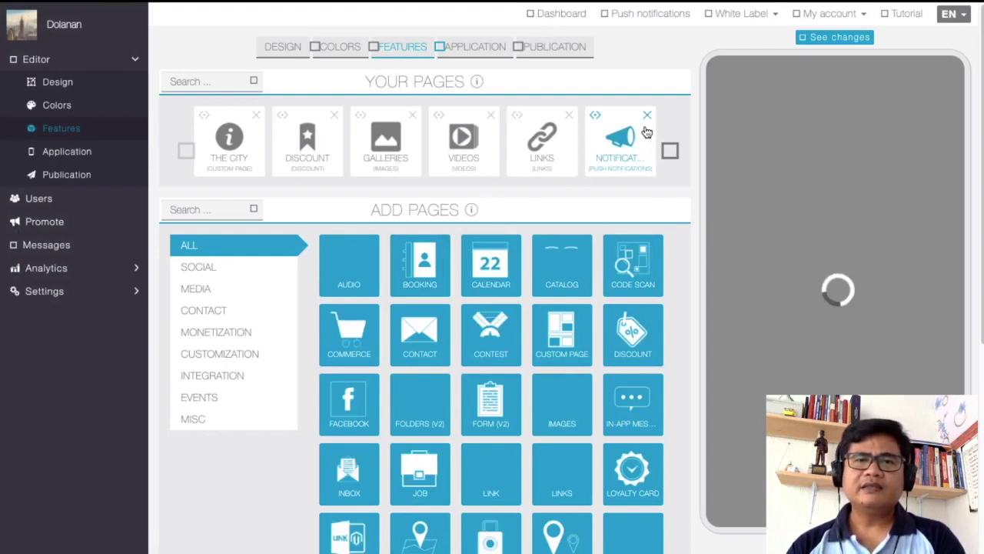
click(569, 115)
click(620, 86)
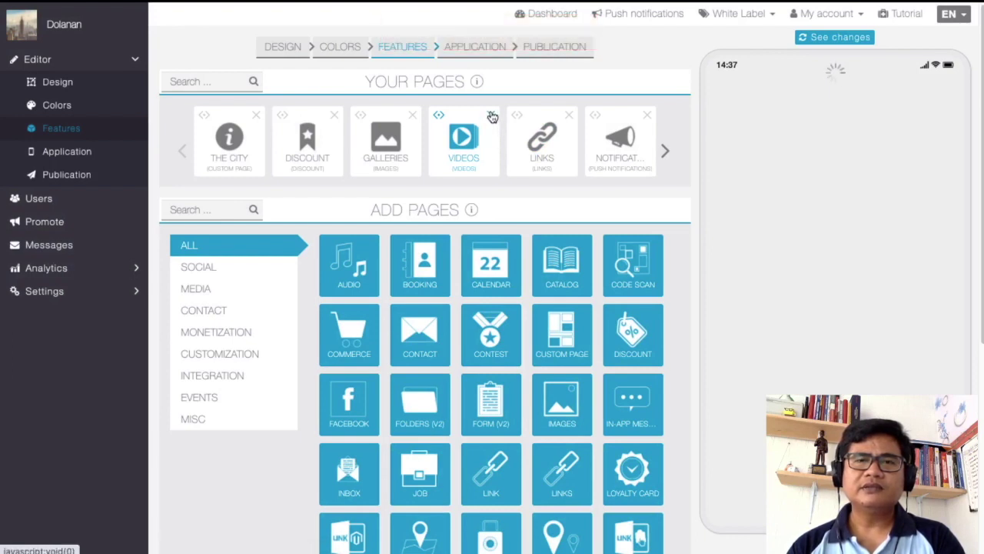
click(492, 120)
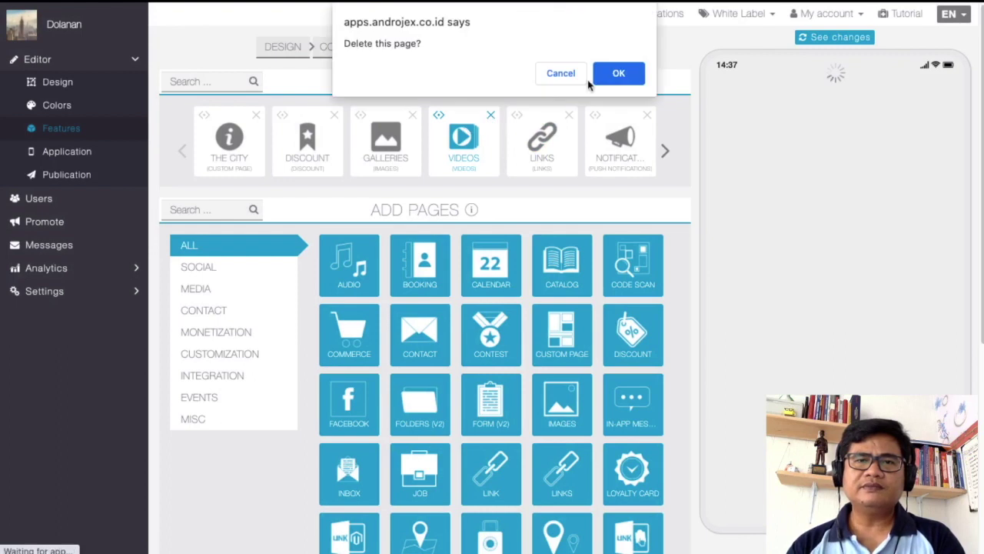
click(611, 75)
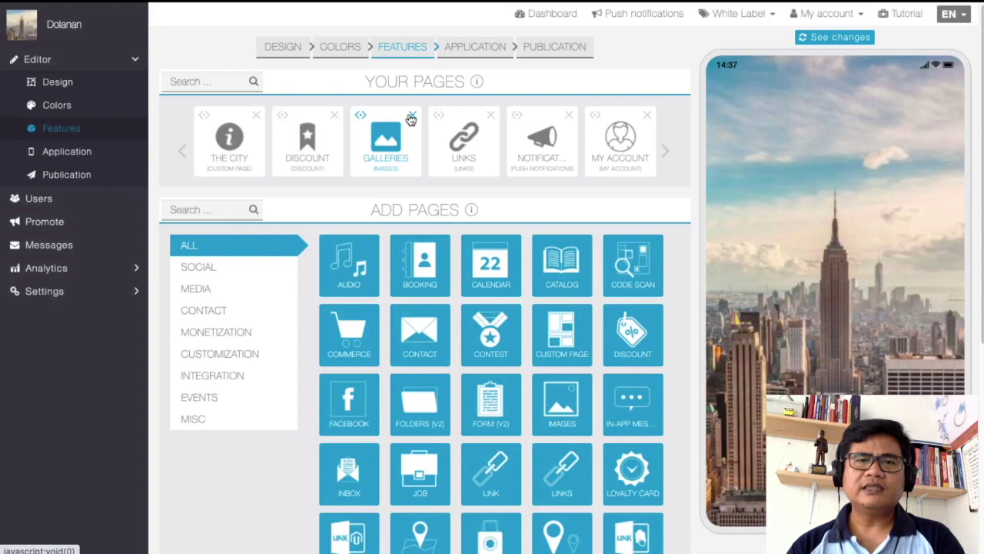
- Delete the Galleries and Discount pages from the app
click(412, 117)
click(612, 75)
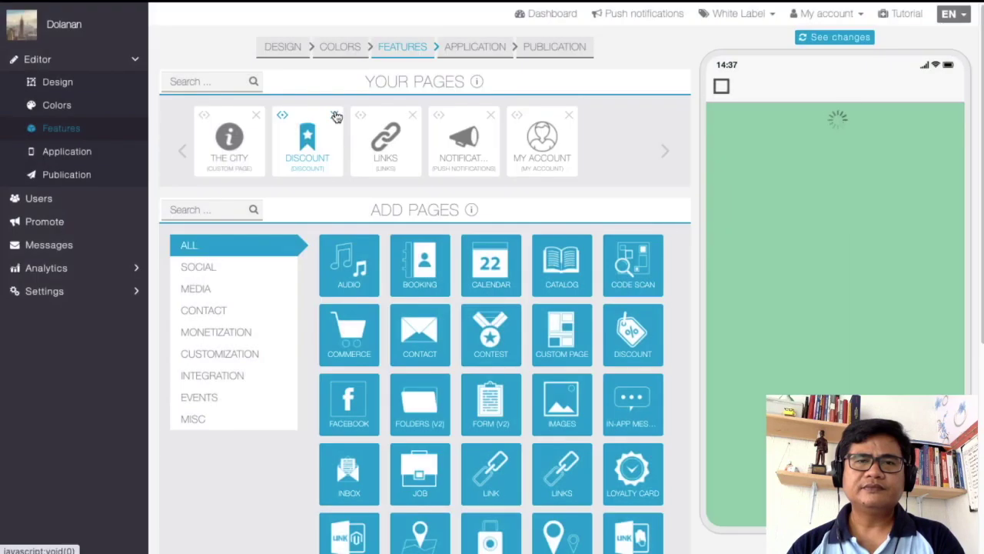
click(335, 117)
key(Return)
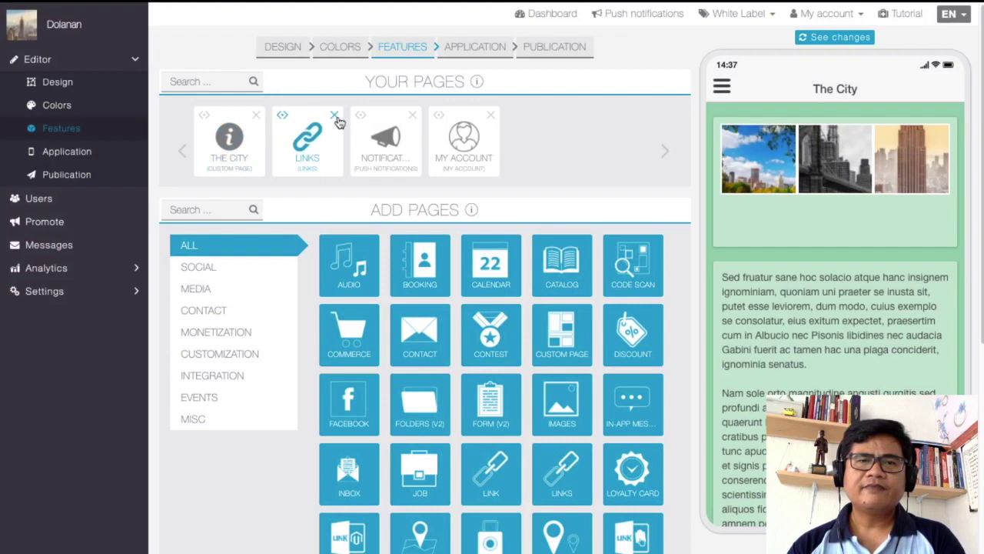
- Try again to delete the Links page, and delete the My Account page
click(335, 117)
click(619, 79)
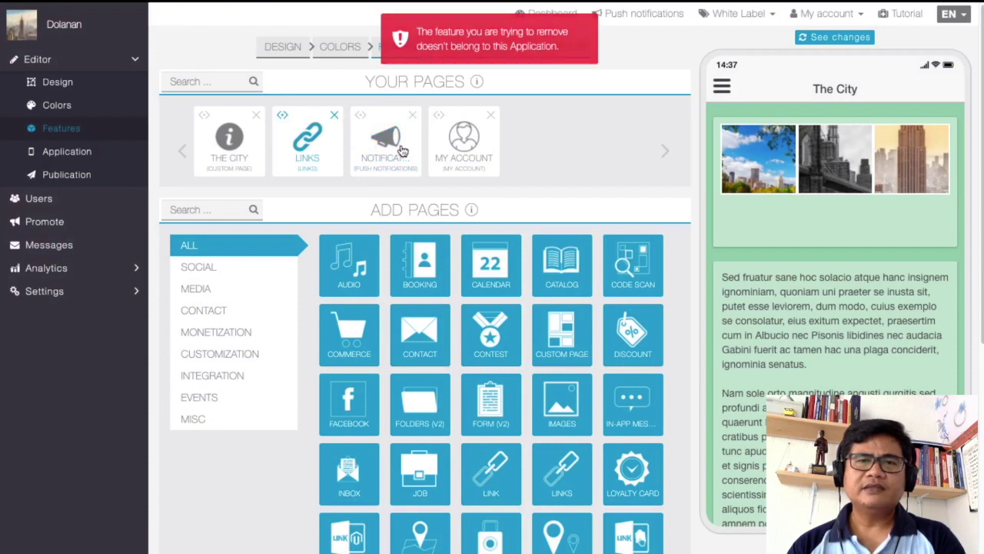
click(492, 116)
click(613, 76)
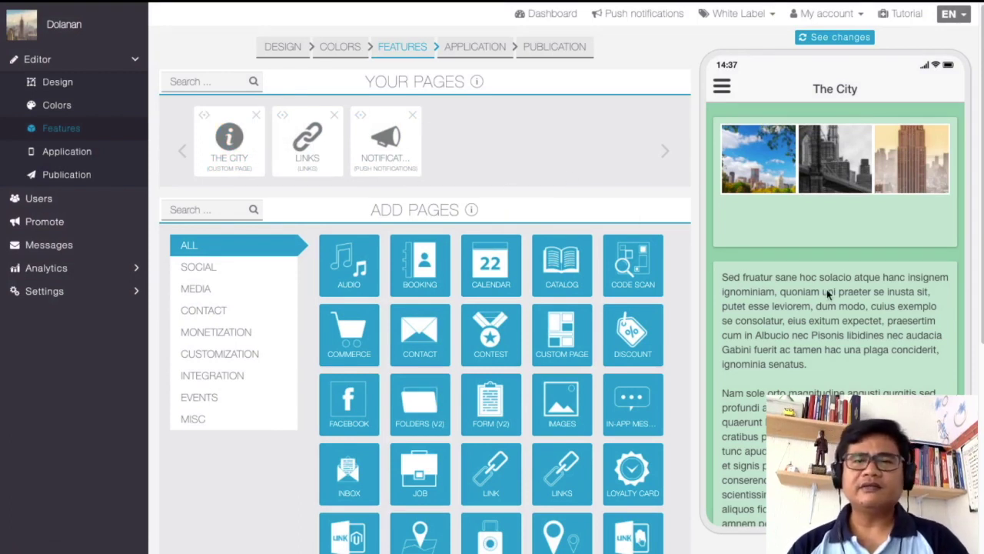
- Open the side menu in the app preview and add a new Link page to the app
scroll(666, 332, down, 1)
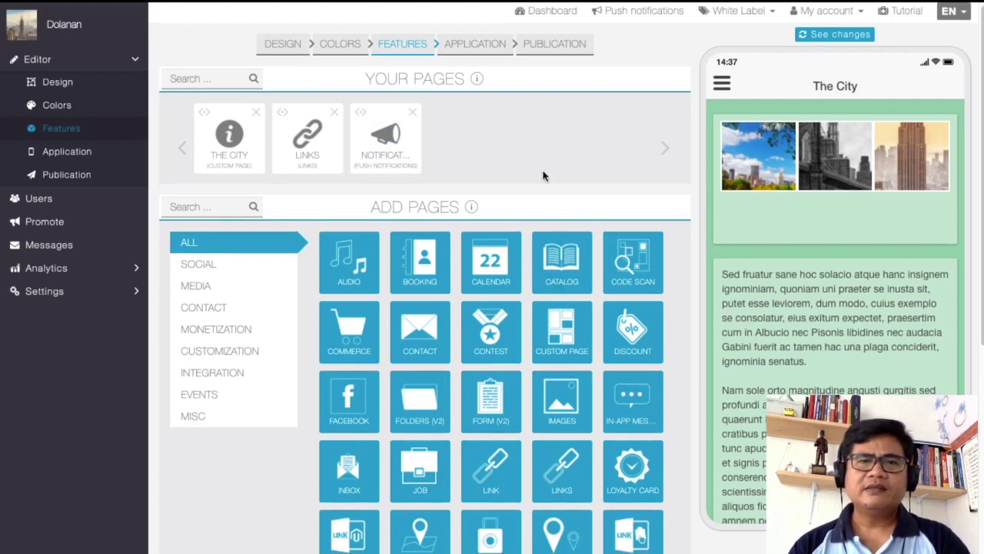
click(723, 84)
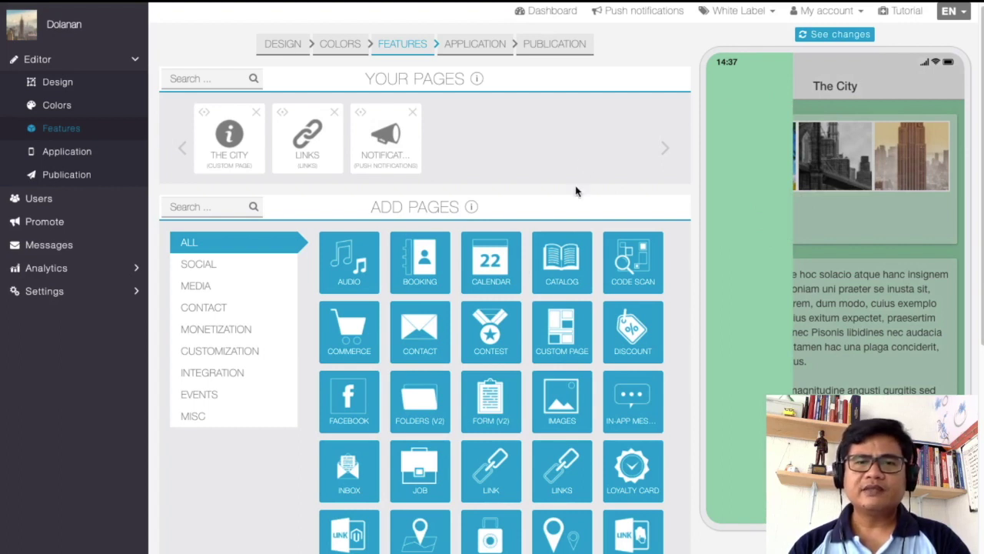
scroll(552, 352, down, 1)
scroll(551, 352, down, 2)
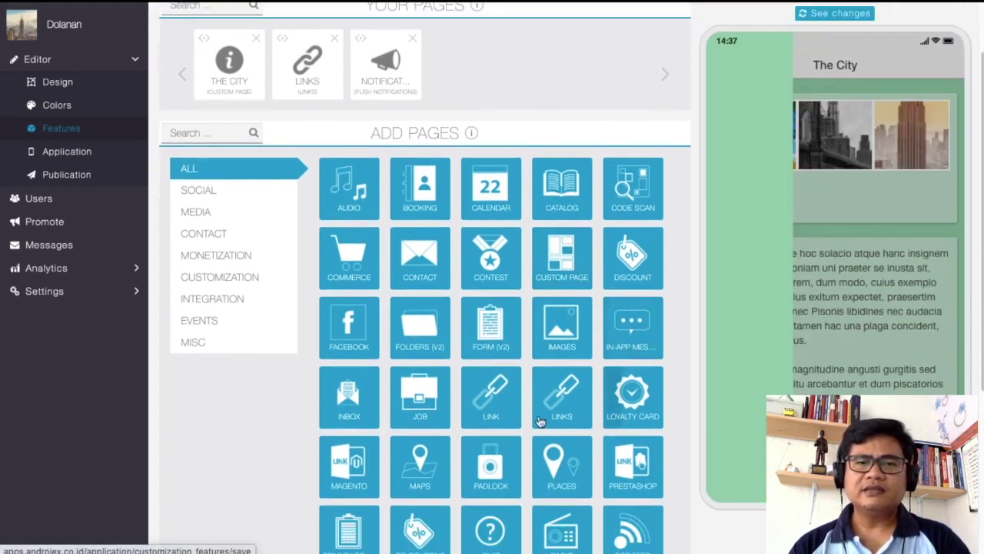
click(496, 410)
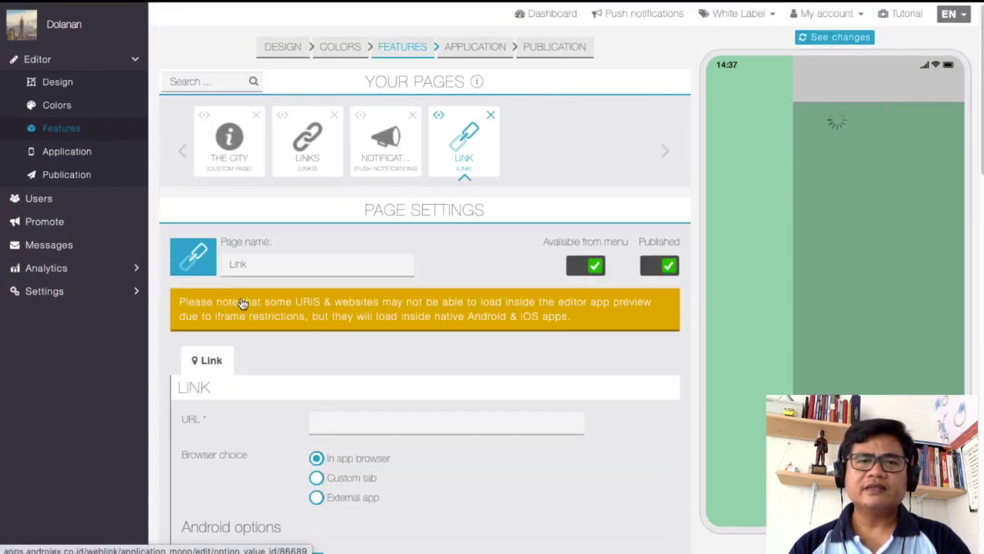
- Rename the new link page as Home
double_click(238, 263)
text(home)
key(BackSpace)
key(BackSpace)
key(BackSpace)
key(BackSpace)
text(Home)
- Select the Home page's URL field and set the browser to always show its toolbar in full screen
scroll(469, 423, down, 1)
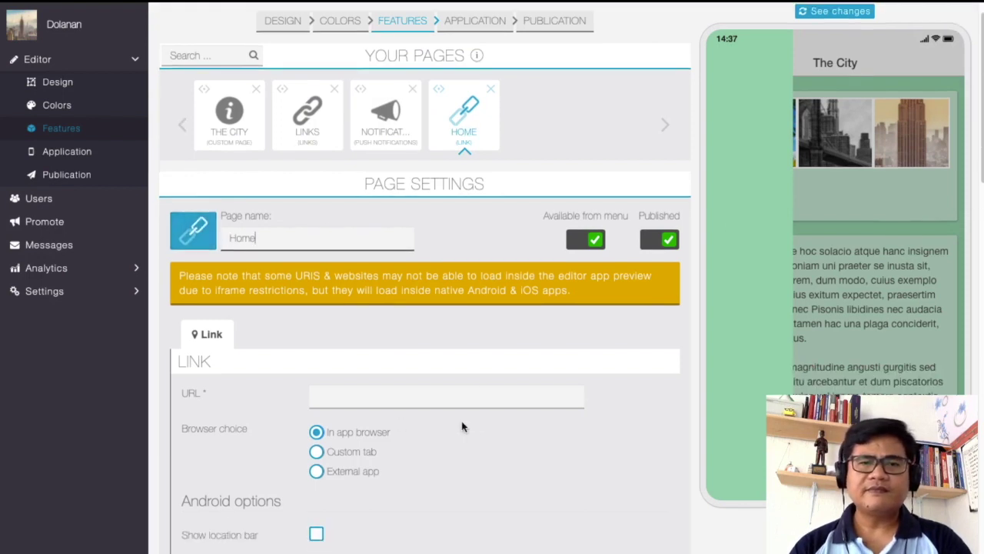
click(389, 400)
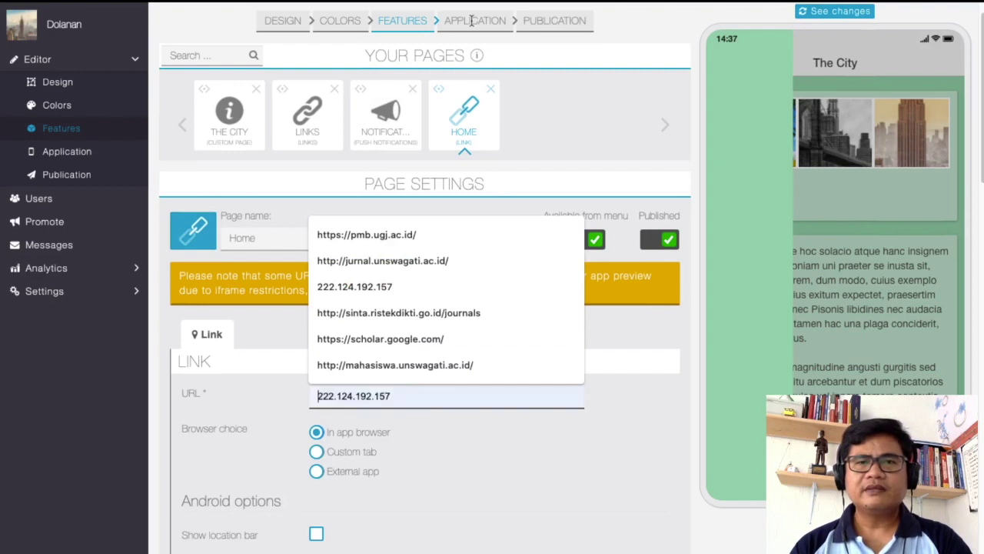
click(409, 16)
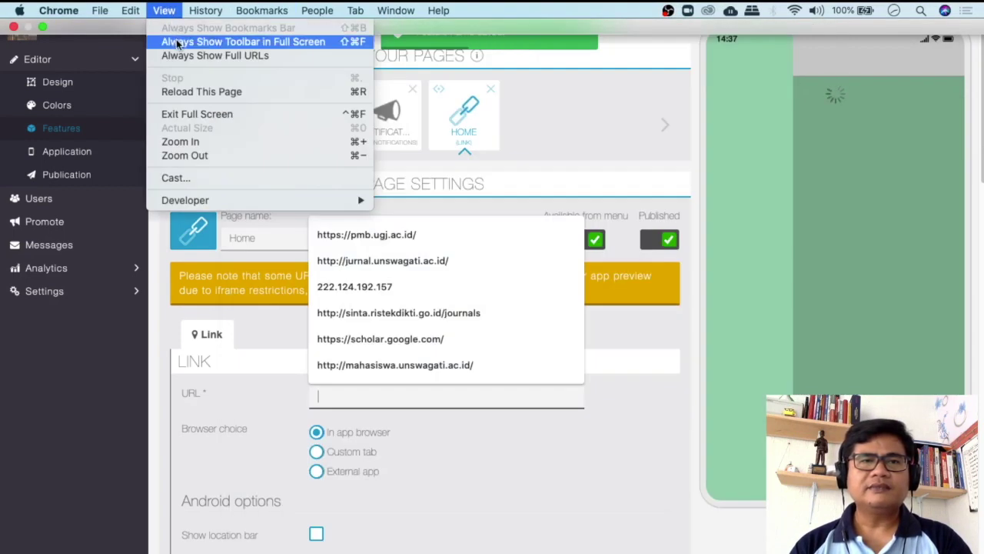
click(177, 41)
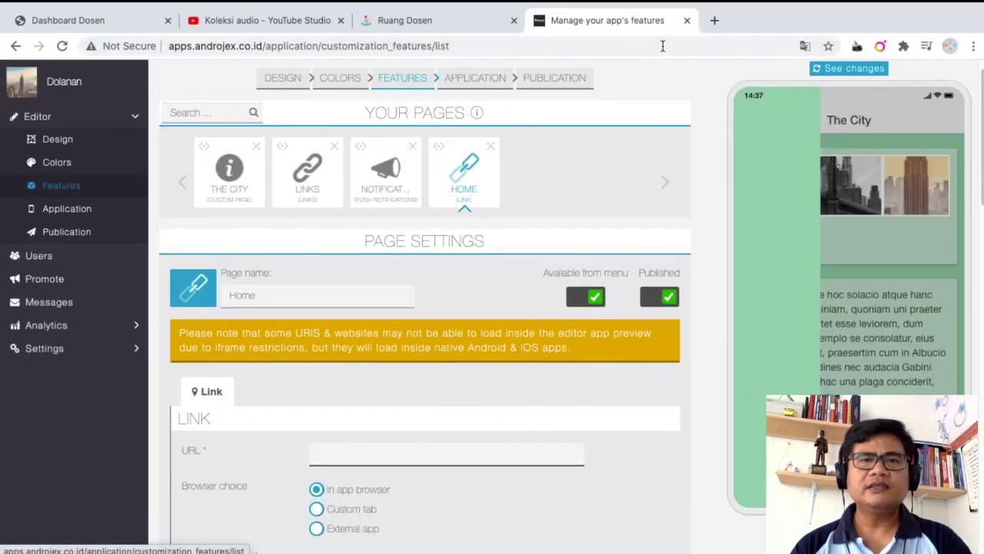
- Open the maxartkiller.com website in a new browser tab
click(714, 22)
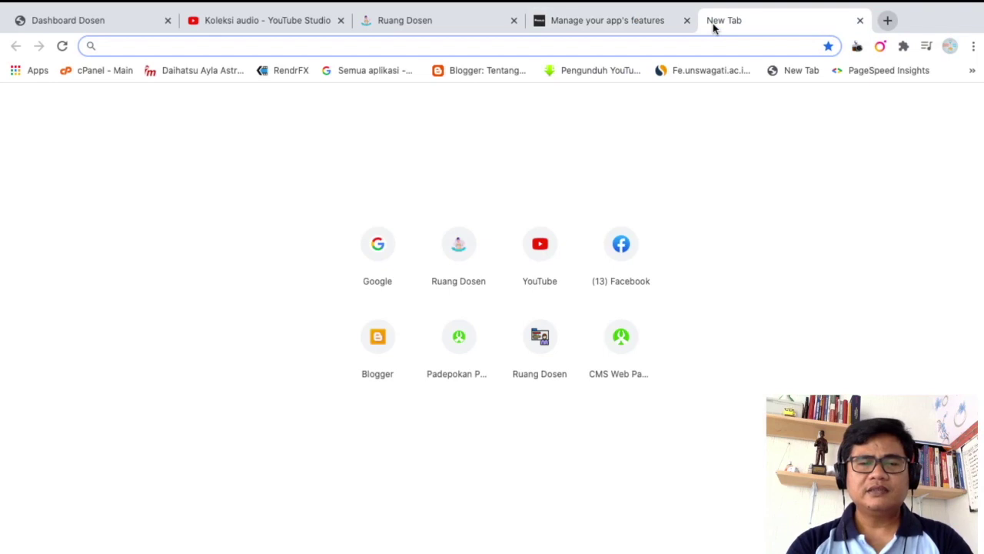
text(ma)
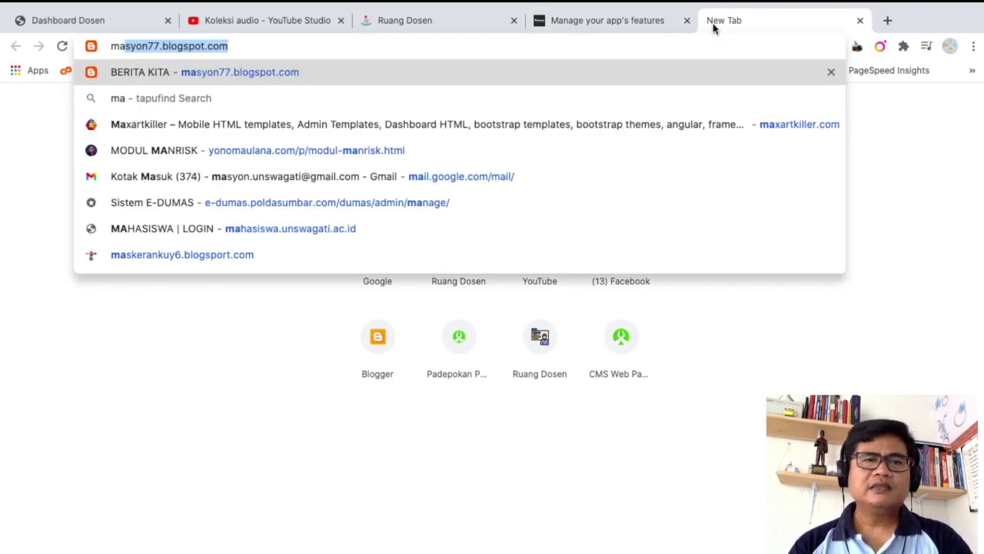
key(Down)
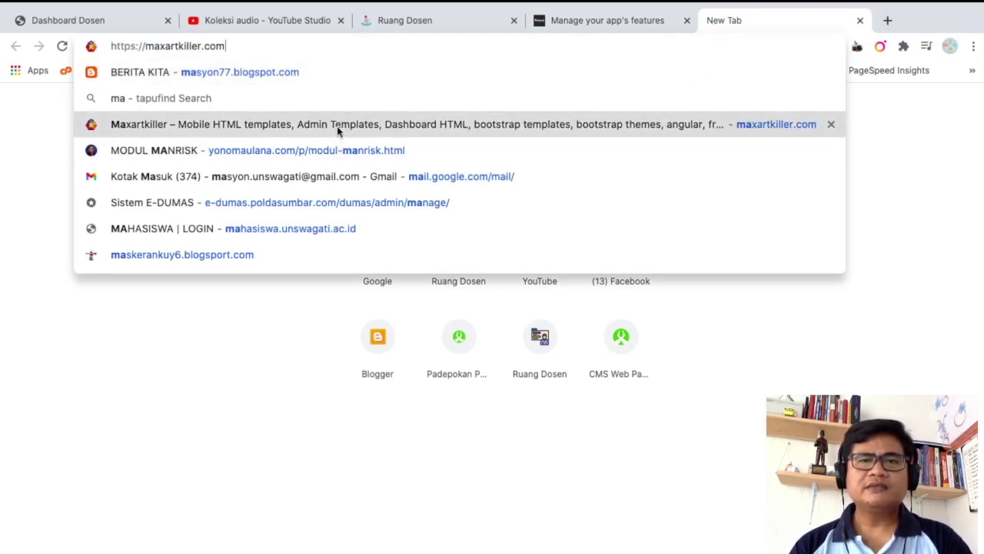
key(Return)
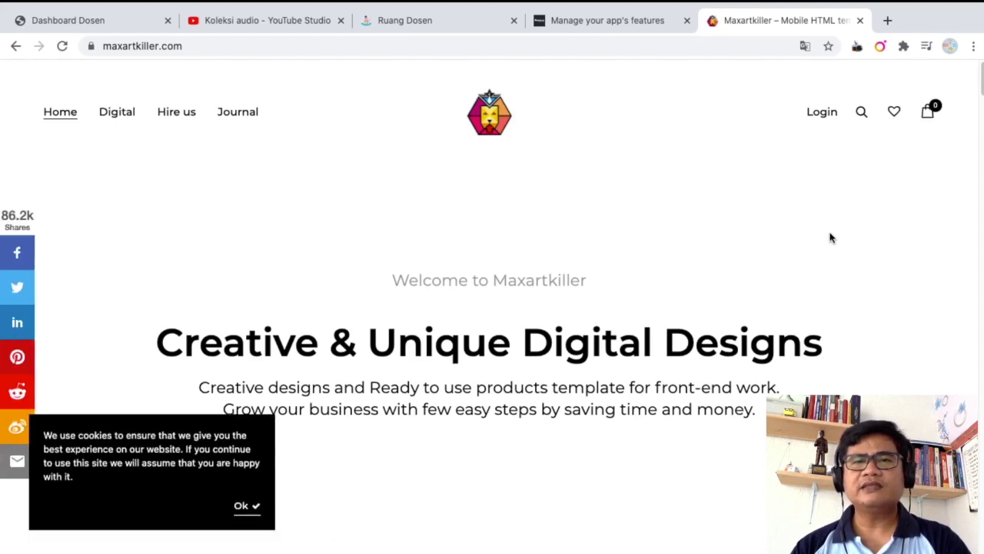
- Open the product page of the Finwallapp Finance Wallet Mobile HTML Template and examine its preview image and description
scroll(831, 238, down, 6)
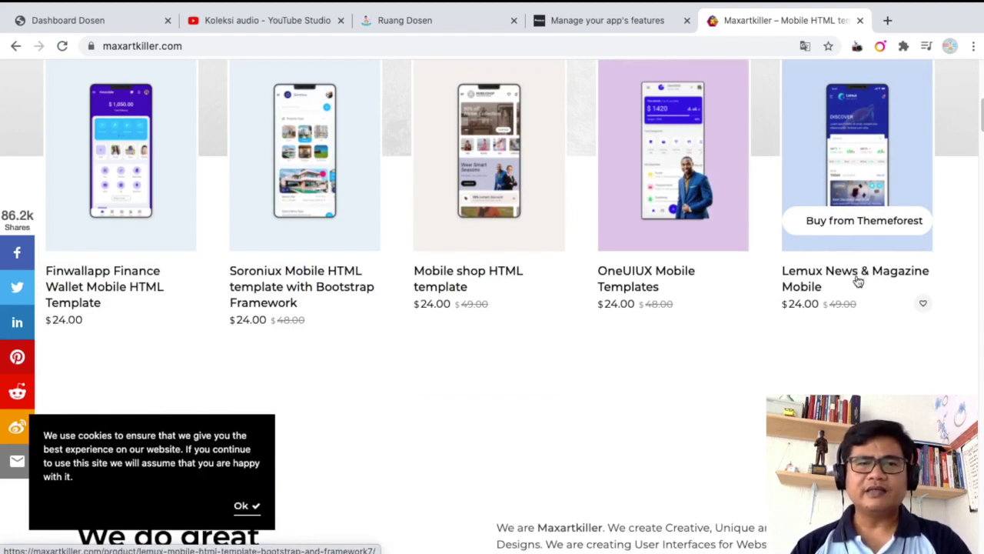
click(82, 278)
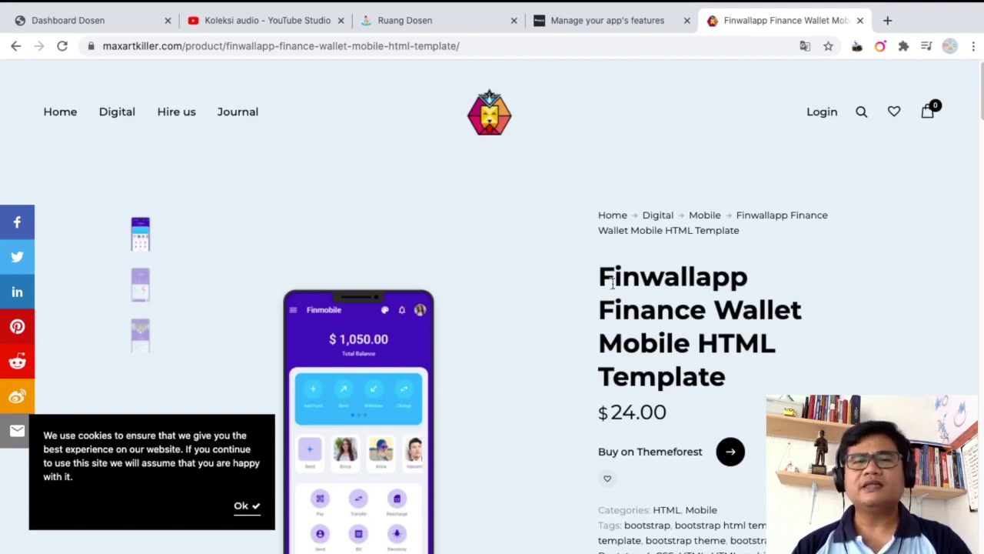
scroll(513, 314, down, 1)
scroll(513, 314, down, 1)
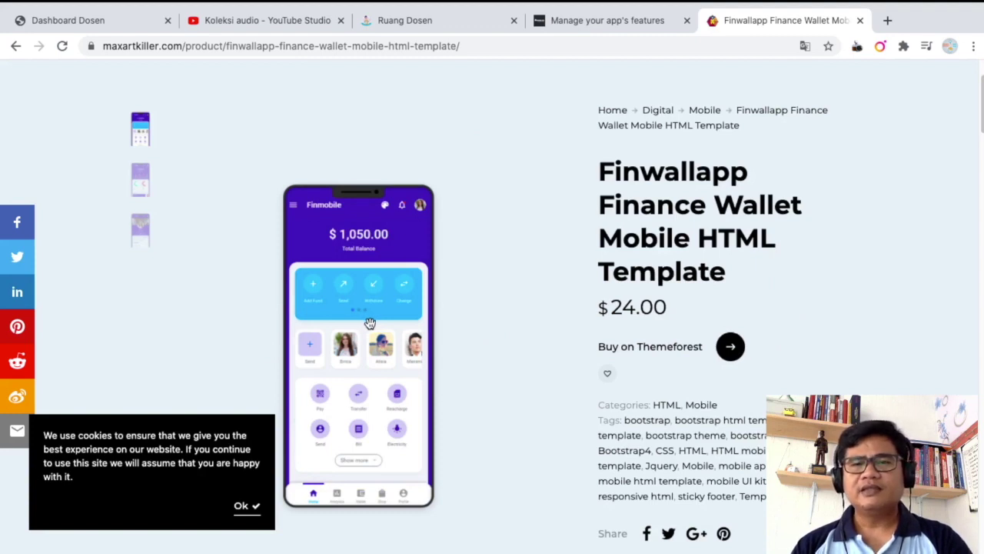
scroll(370, 322, down, 1)
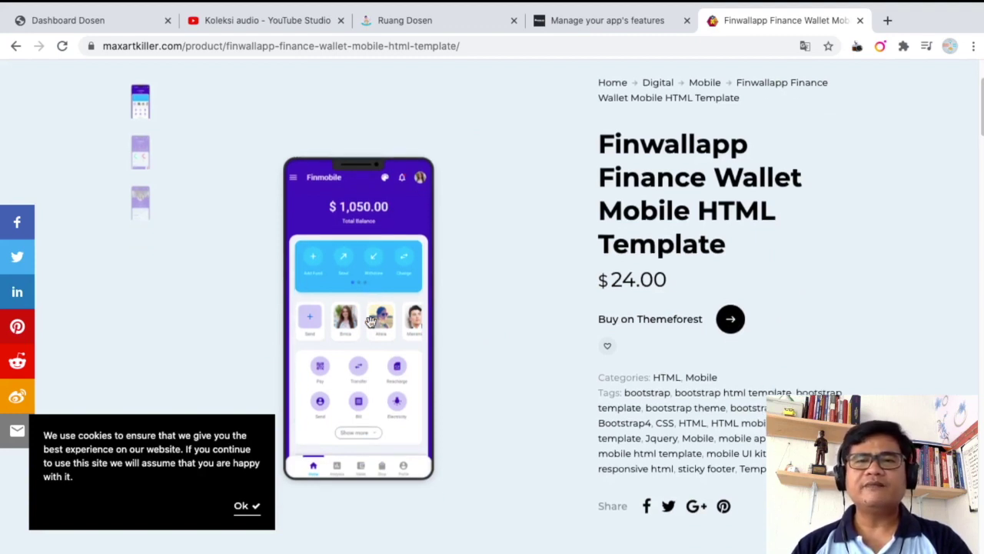
scroll(371, 320, down, 1)
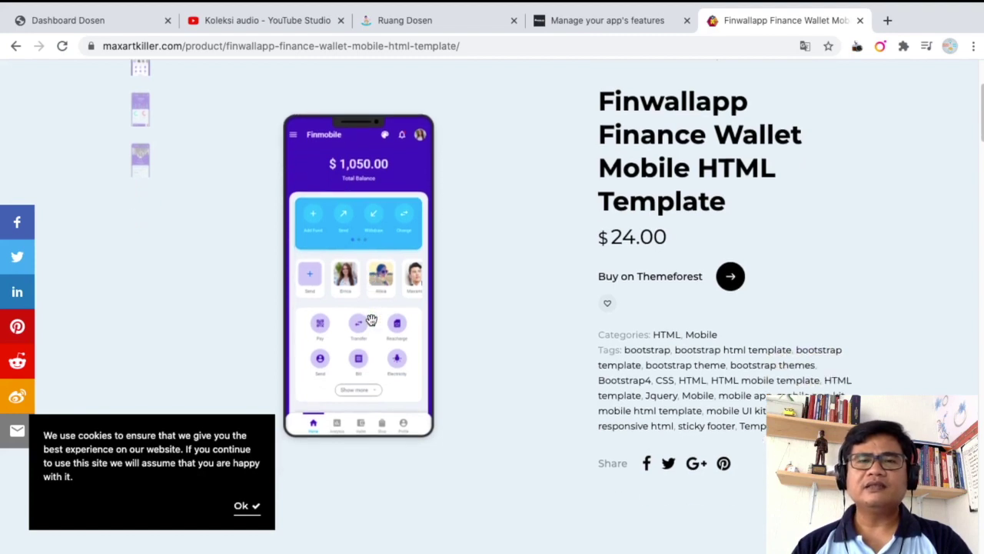
scroll(371, 321, down, 5)
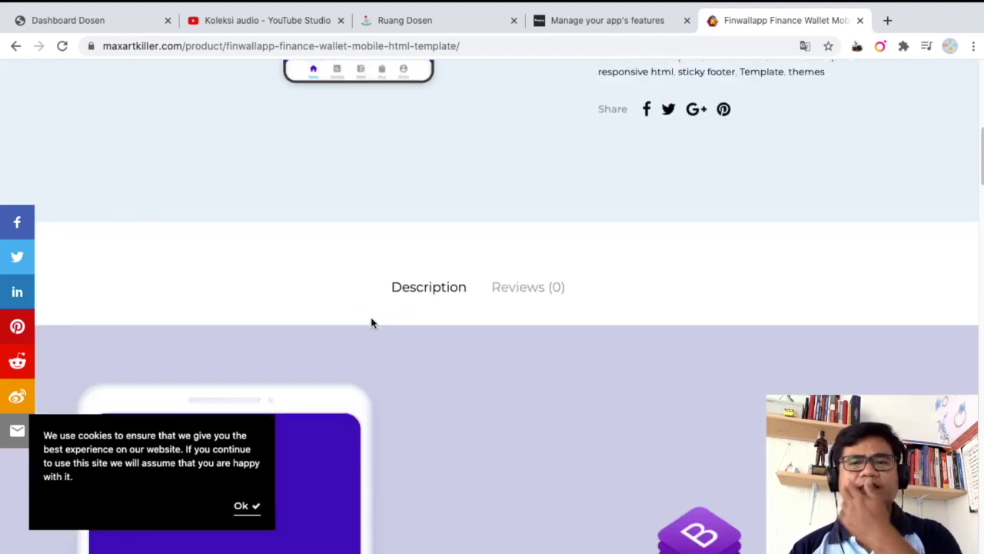
- Open the full preview of the Finwallapp template from its product description
scroll(372, 323, down, 6)
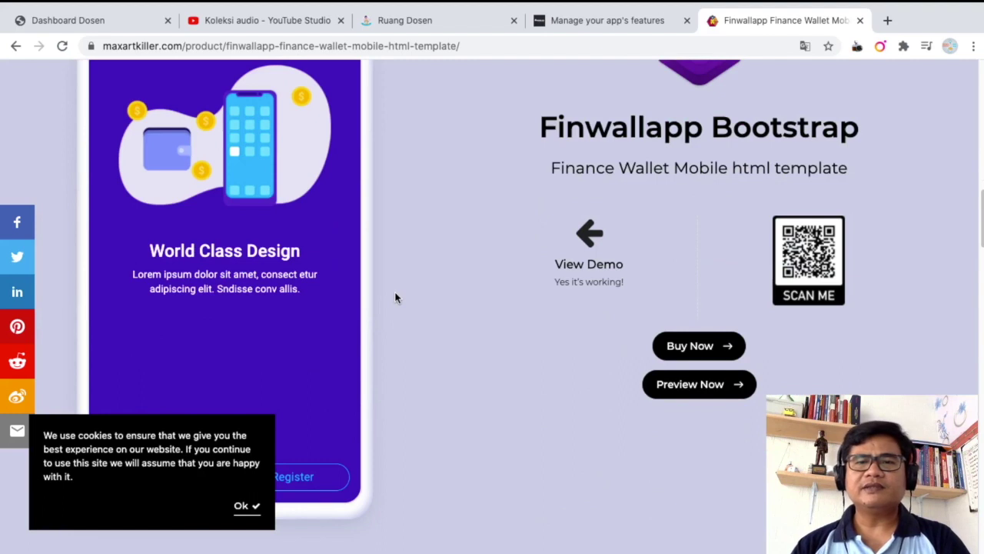
scroll(397, 297, down, 6)
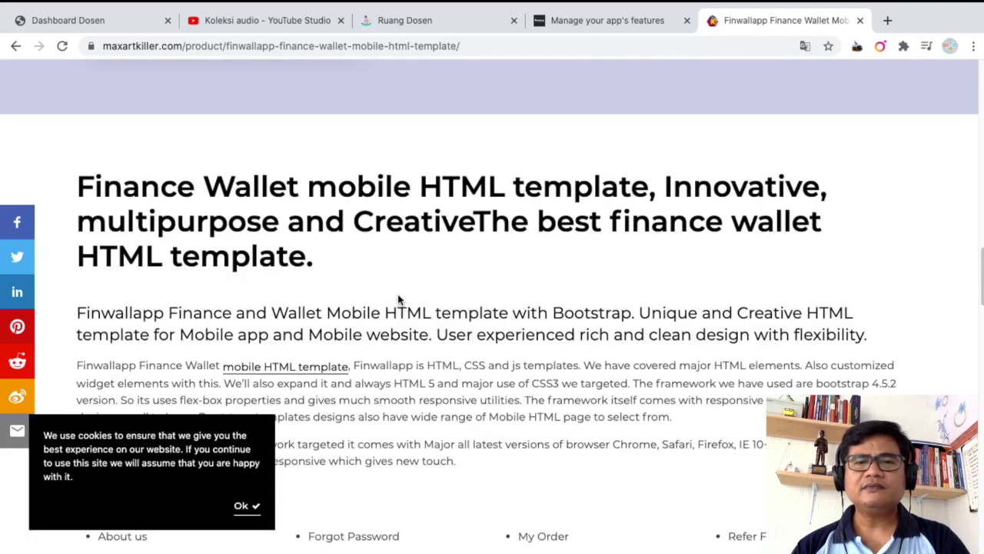
scroll(399, 299, up, 4)
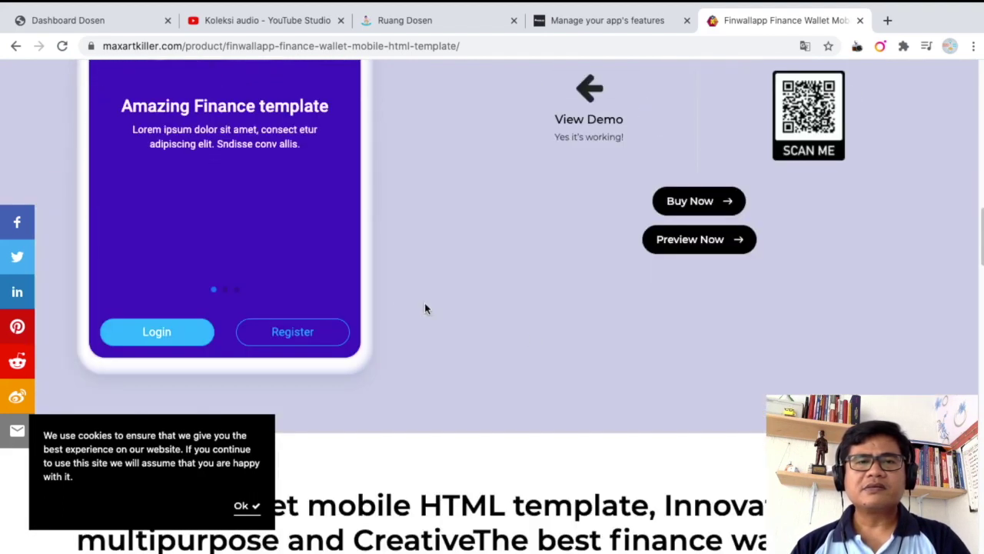
click(673, 240)
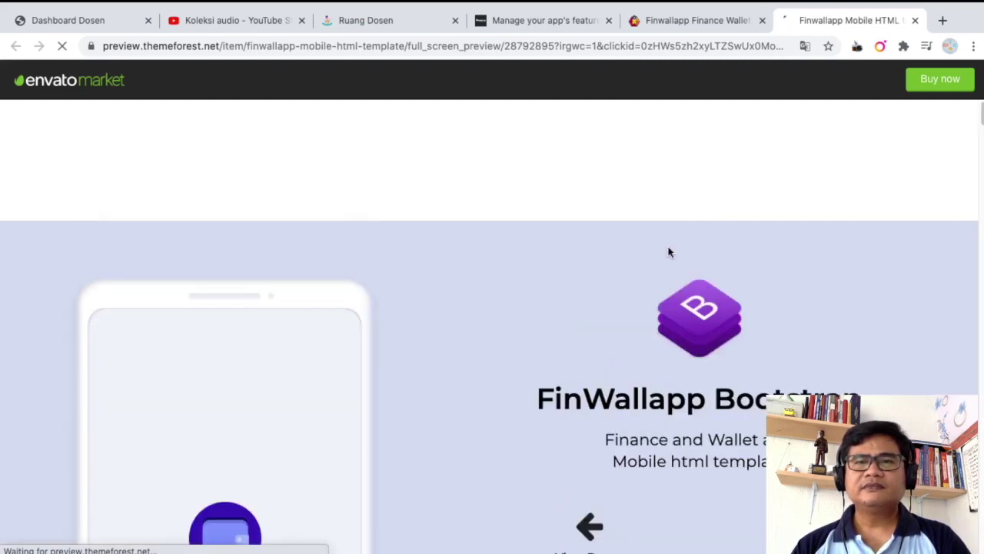
- Open the "mobile HTML template" link from the Finwallapp preview's description text in a new browser tab
scroll(584, 292, down, 2)
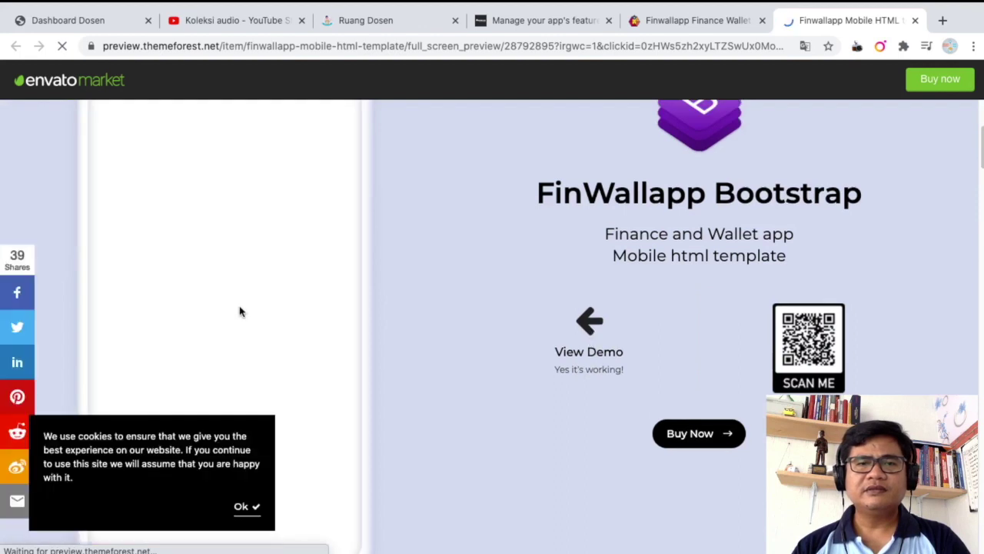
scroll(503, 305, down, 8)
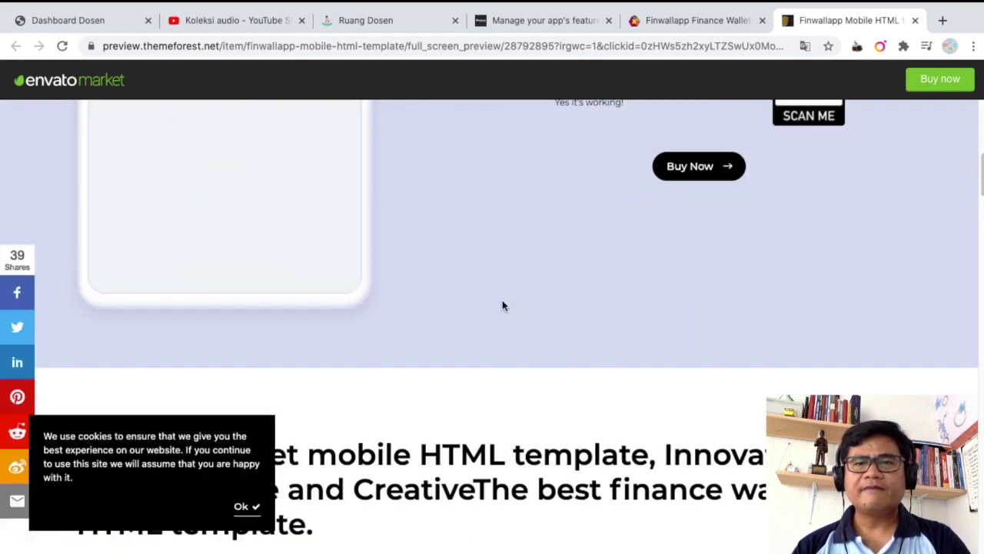
scroll(502, 305, up, 1)
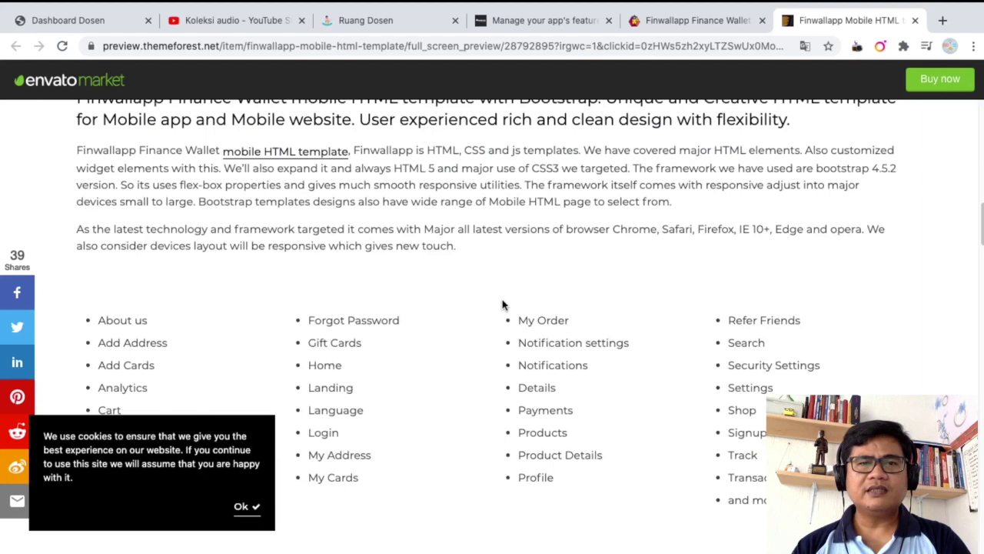
right_click(292, 150)
click(330, 156)
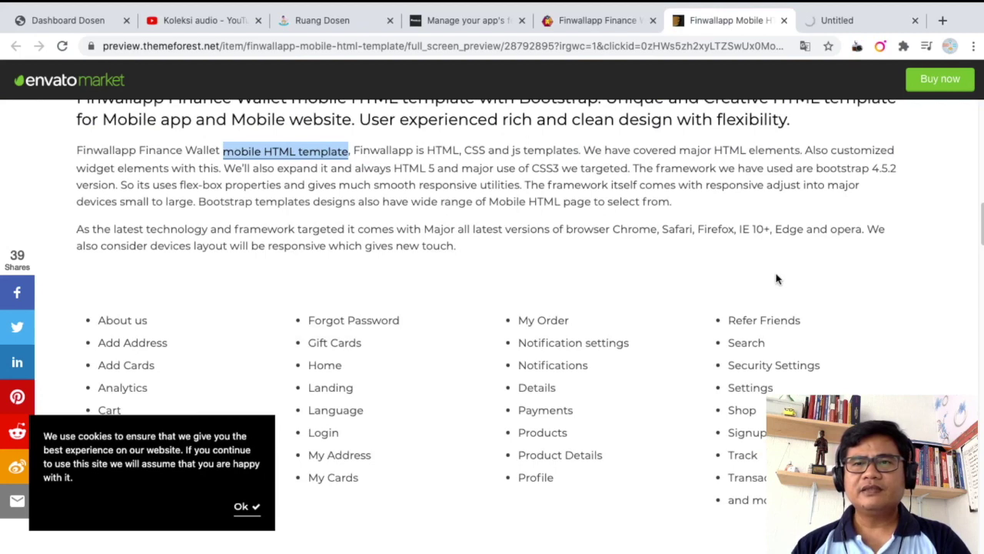
- Examine the rest of the Finwallapp preview, from the list of included pages and dark mode to the related templates
scroll(778, 270, down, 2)
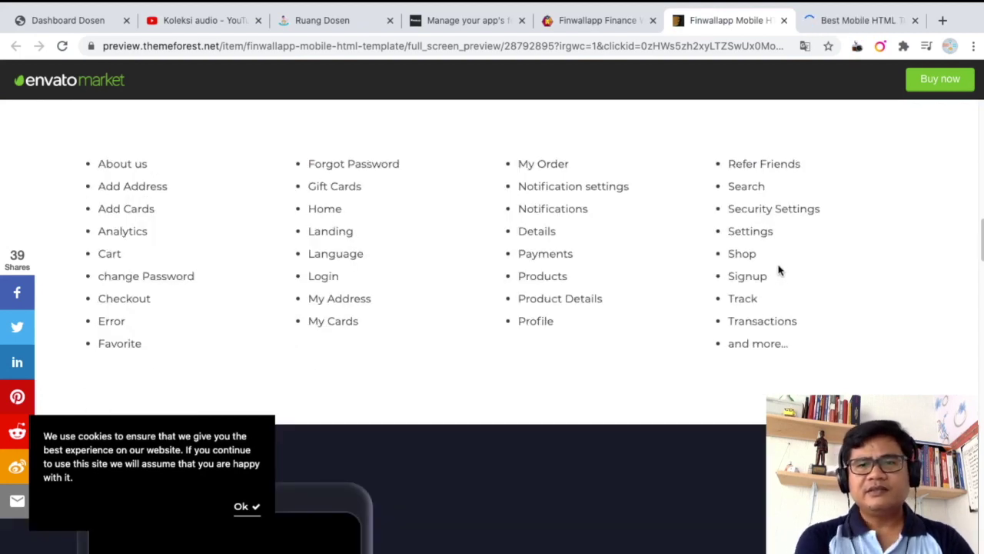
scroll(779, 273, down, 1)
scroll(778, 274, down, 5)
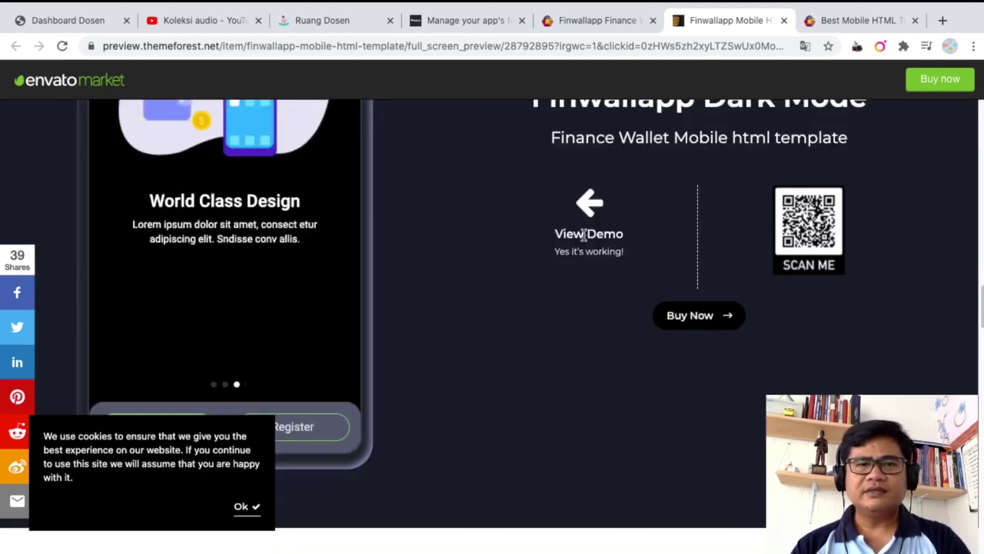
scroll(600, 230, down, 3)
scroll(601, 227, down, 12)
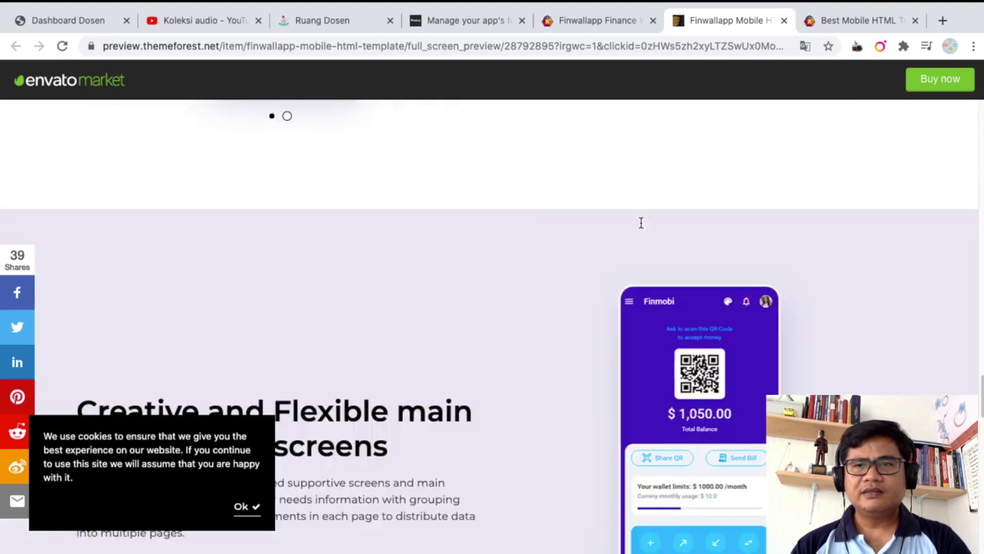
scroll(695, 219, down, 15)
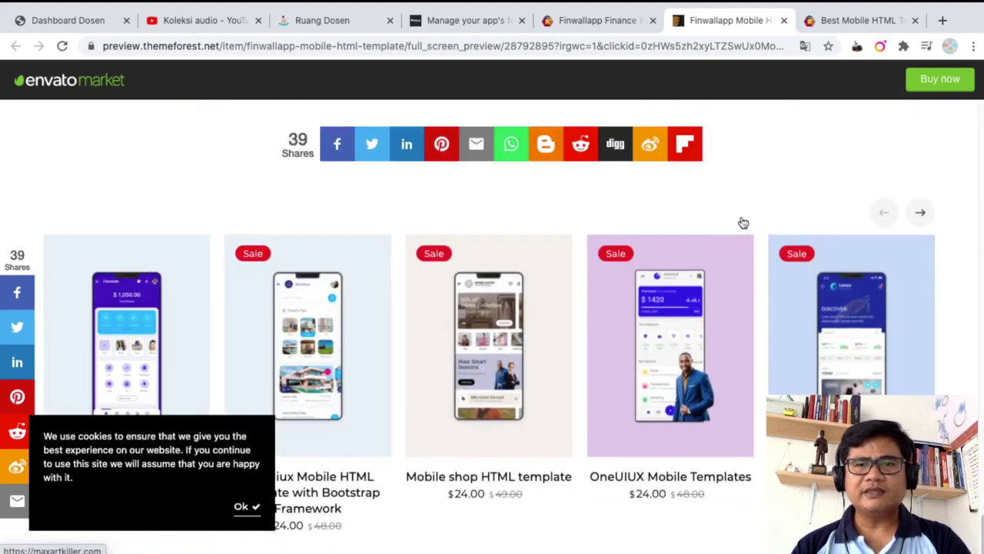
- Switch to the Best Mobile HTML Templates article and go to its Multi purpose Mobile App HTML template section
click(846, 20)
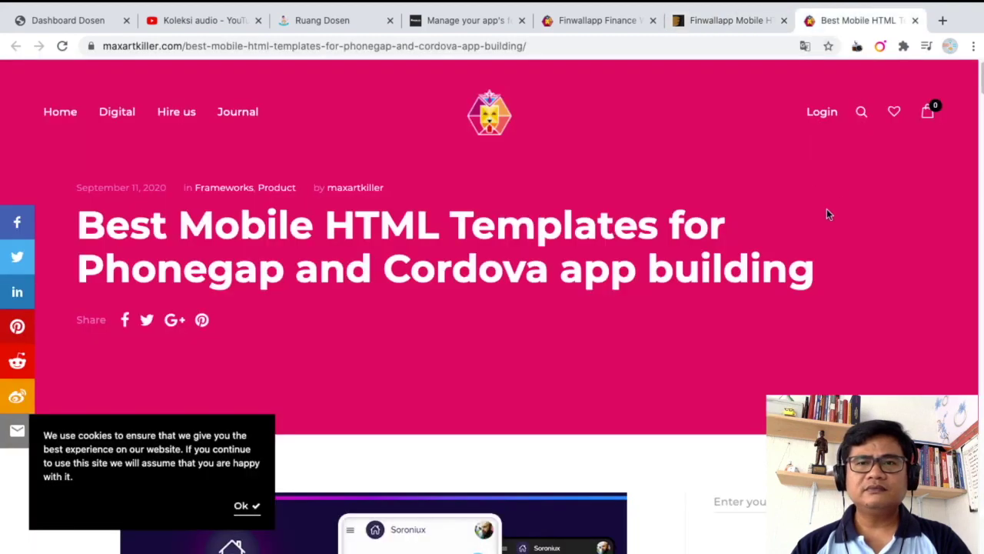
scroll(828, 215, down, 3)
scroll(720, 220, down, 7)
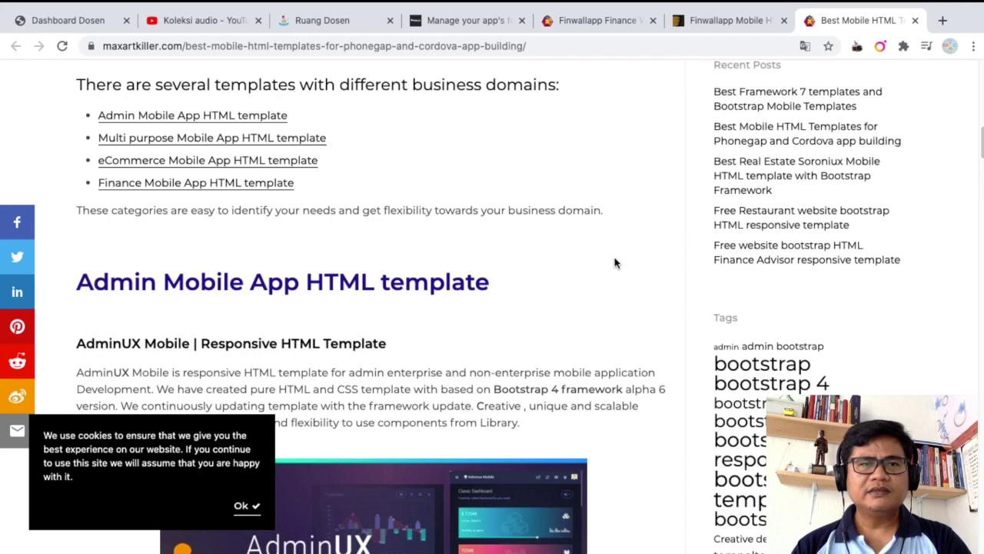
click(202, 138)
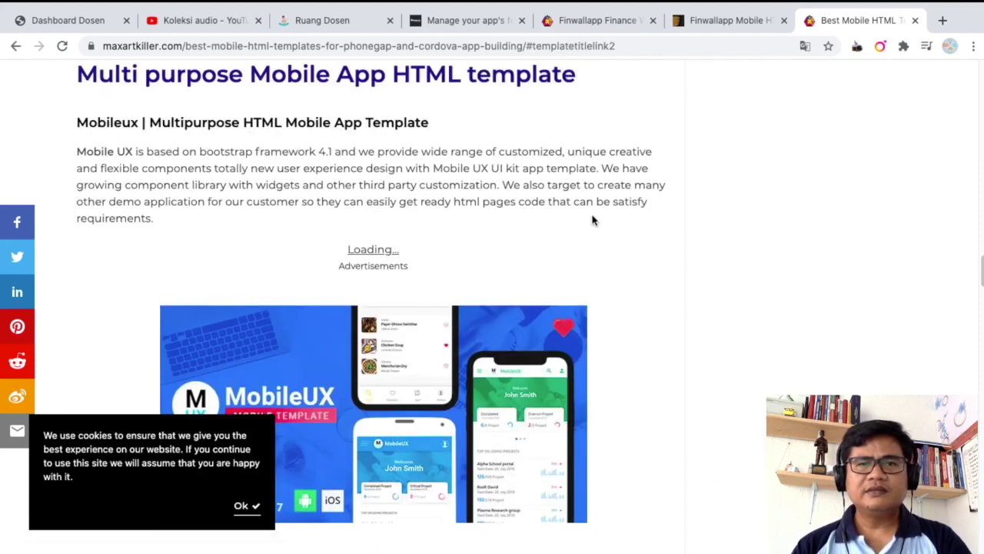
- Examine the article's multipurpose, eCommerce, finance and Soroniux mobile templates, then return to its beginning
scroll(592, 221, down, 10)
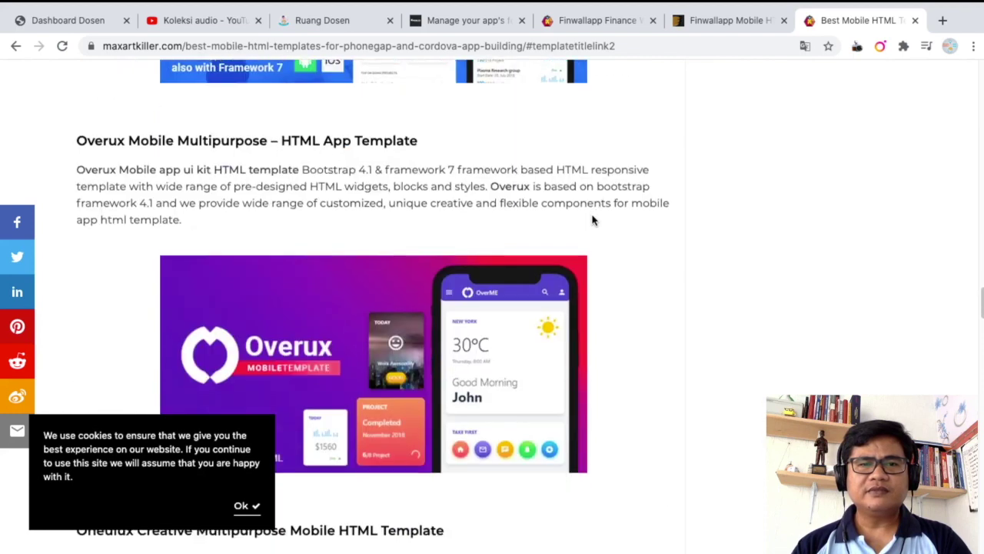
scroll(592, 220, down, 6)
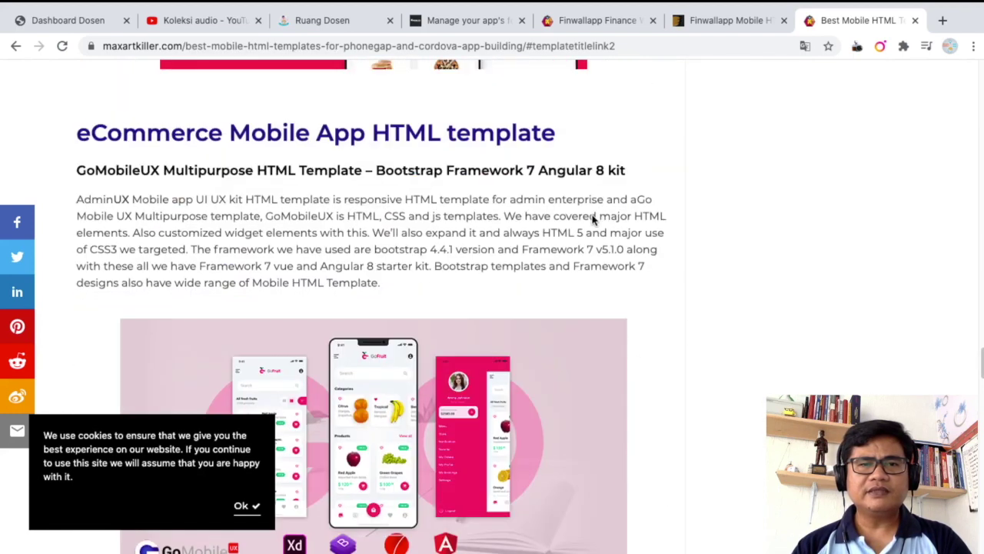
scroll(592, 221, down, 10)
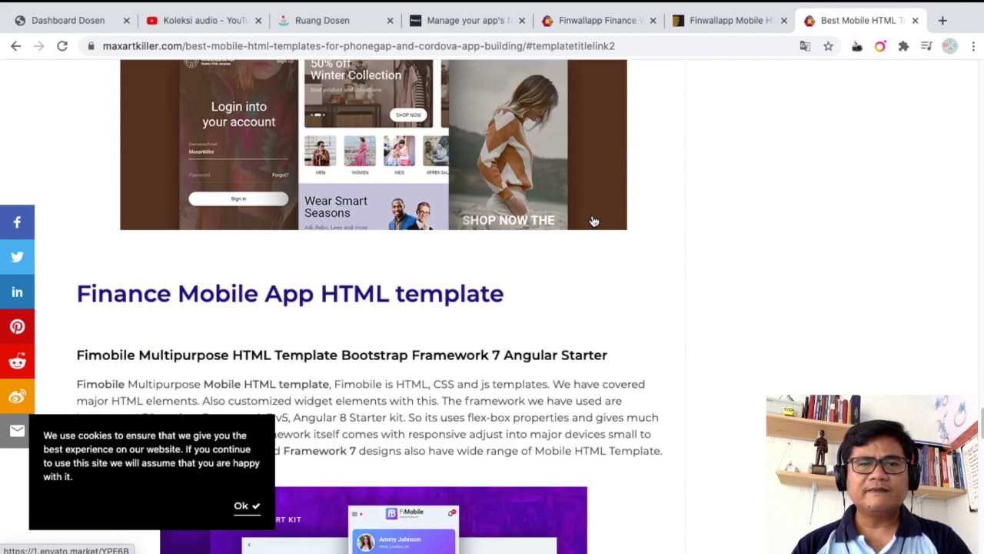
scroll(593, 220, down, 6)
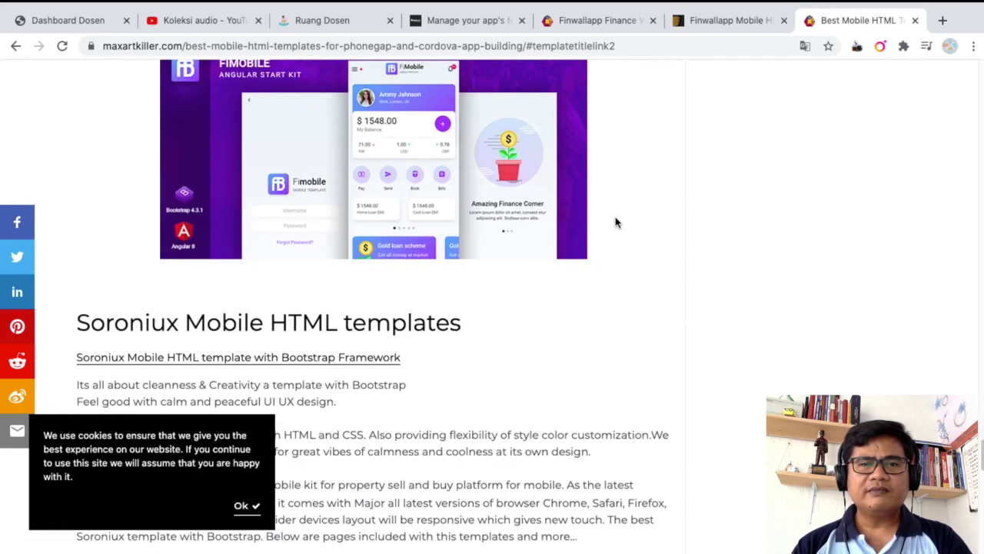
scroll(615, 223, down, 8)
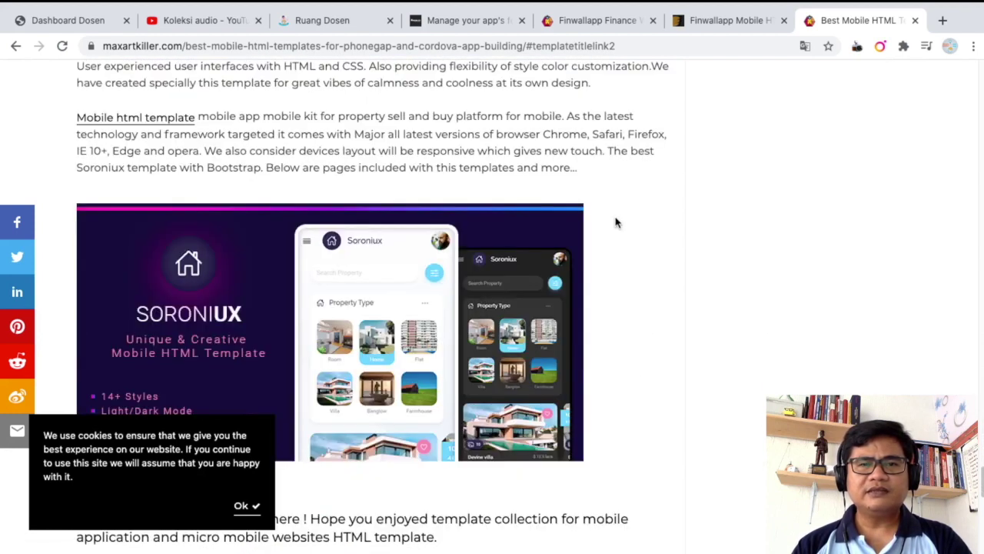
scroll(616, 221, down, 3)
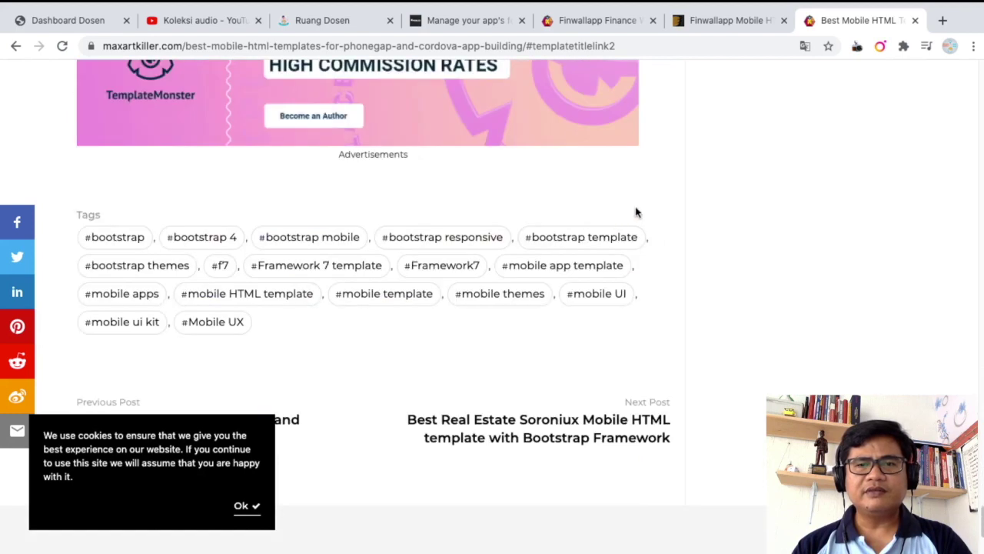
scroll(646, 165, up, 20)
scroll(646, 164, up, 20)
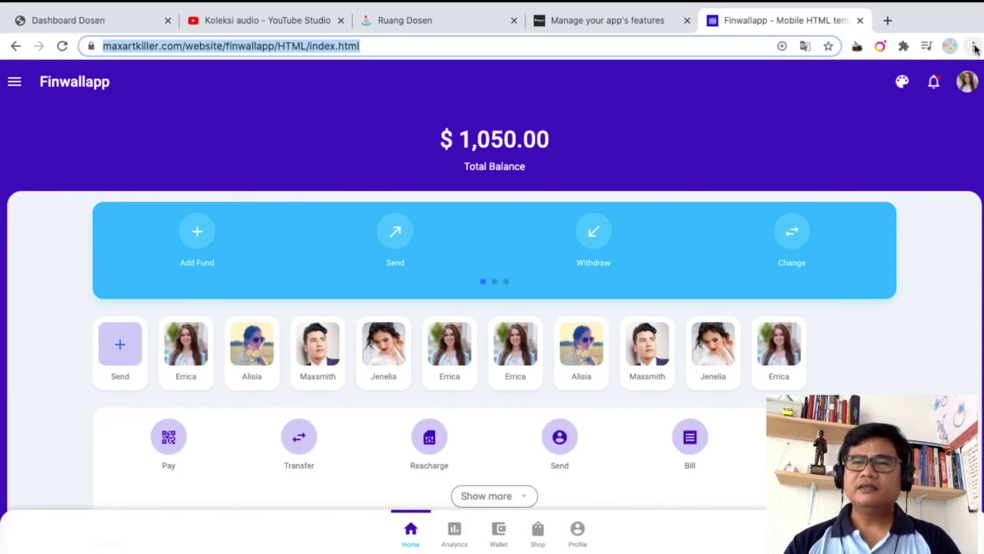
- Open the browser's developer tools with element inspection on the Finwallapp demo page
mouse_move(357, 9)
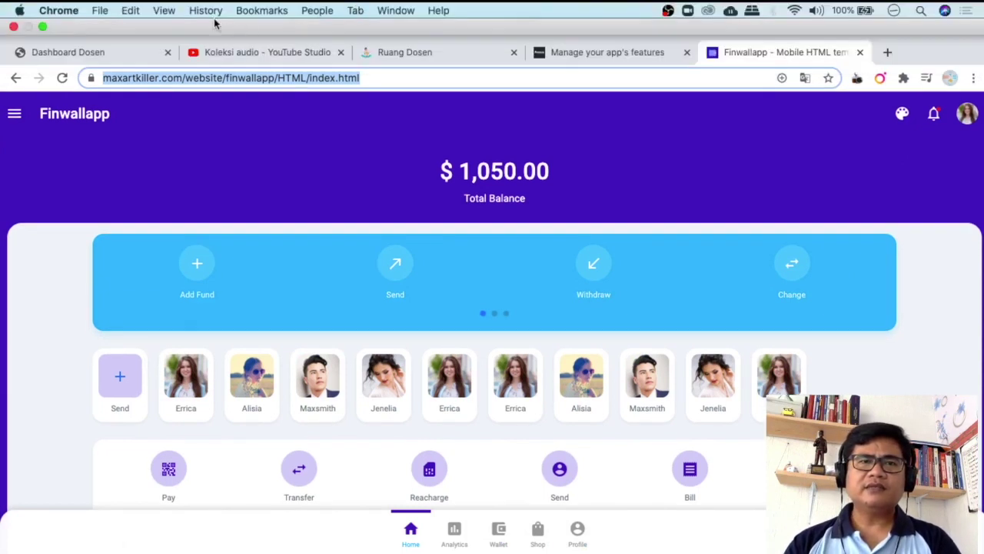
click(166, 10)
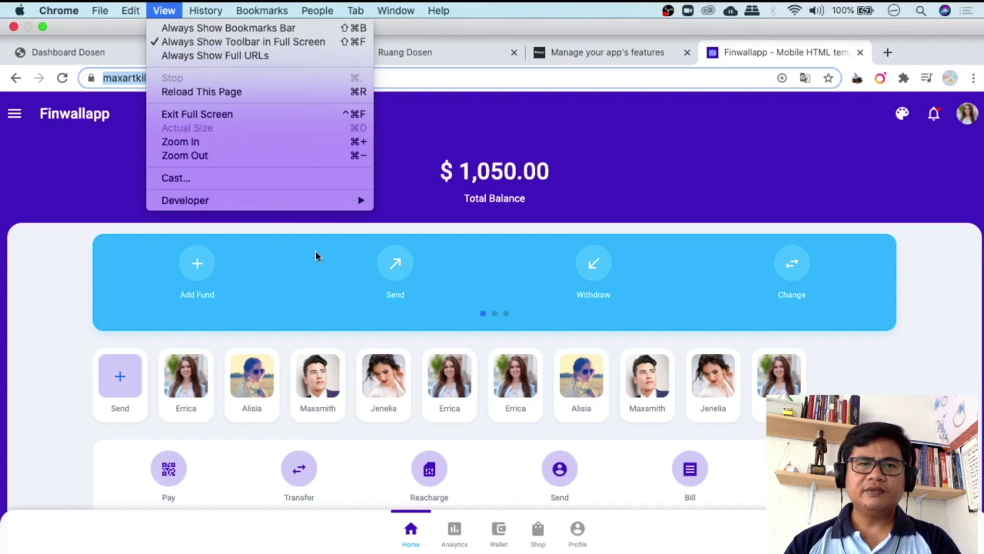
mouse_move(353, 200)
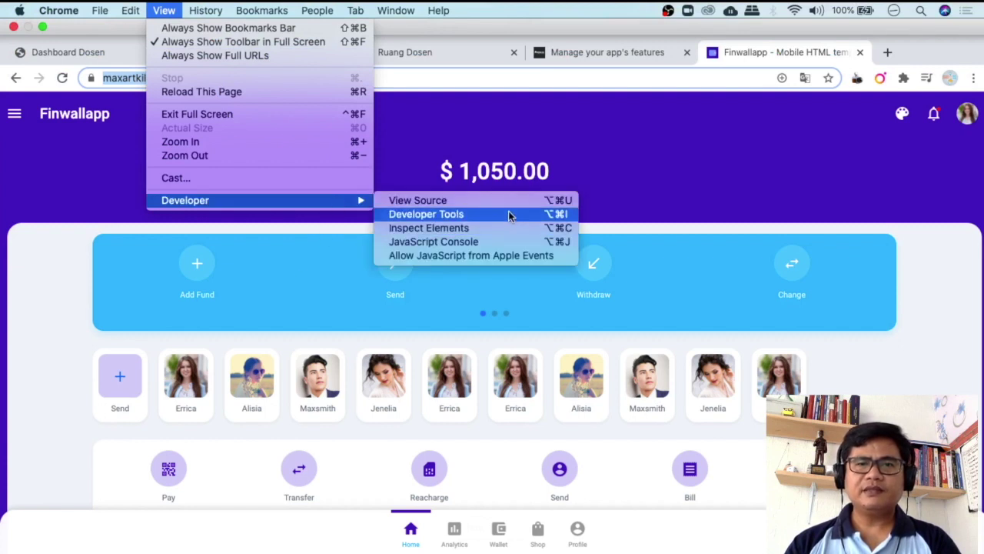
click(696, 227)
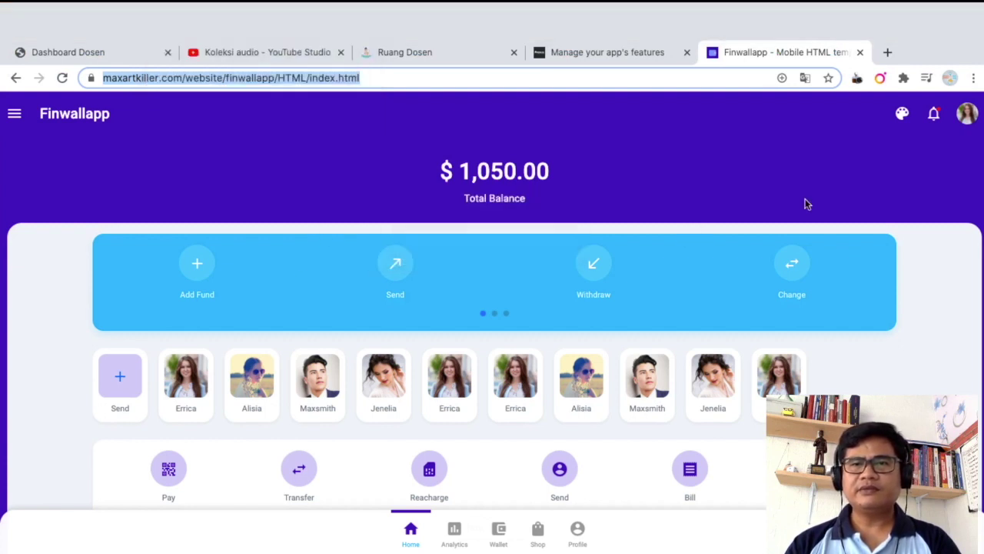
key(super+shift+c)
- Examine the whole Finwallapp demo home page in the iPhone X device view
scroll(597, 270, down, 3)
scroll(597, 271, up, 1)
scroll(597, 275, up, 2)
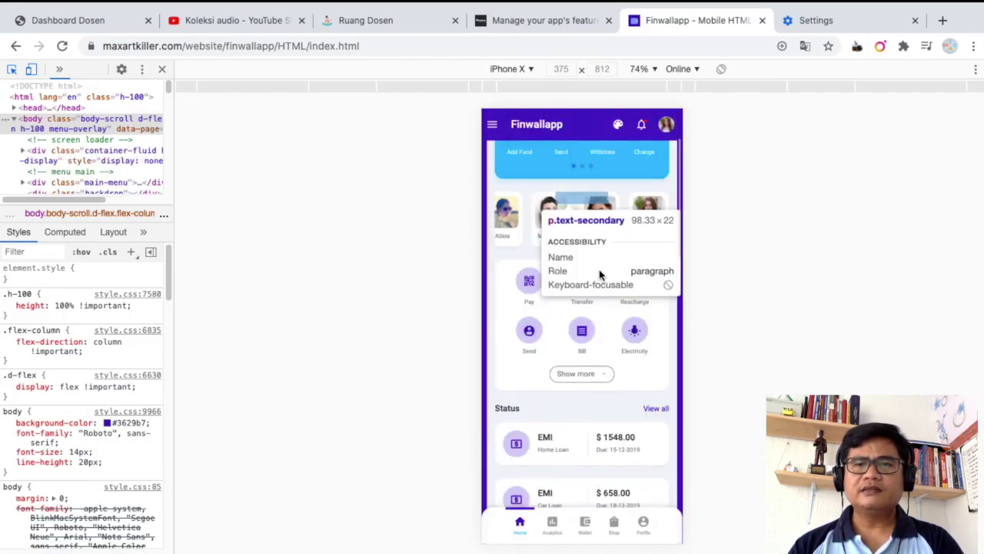
scroll(599, 276, down, 5)
scroll(603, 286, down, 10)
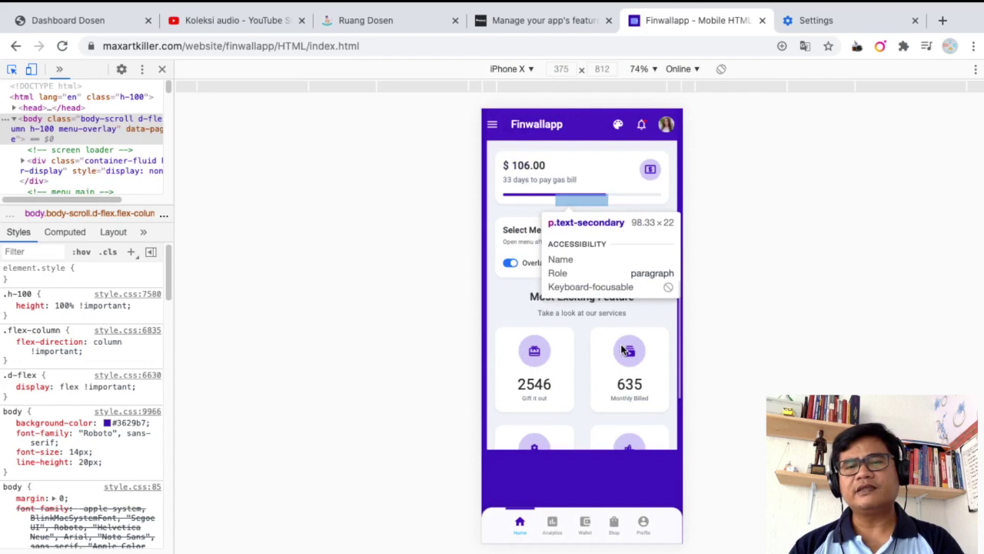
scroll(624, 350, down, 3)
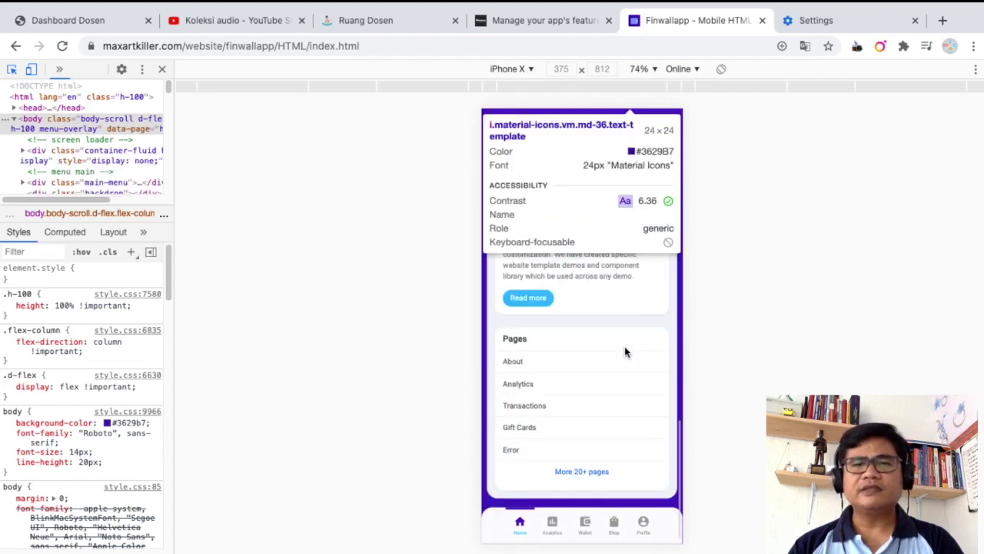
scroll(624, 346, up, 2)
scroll(627, 342, up, 10)
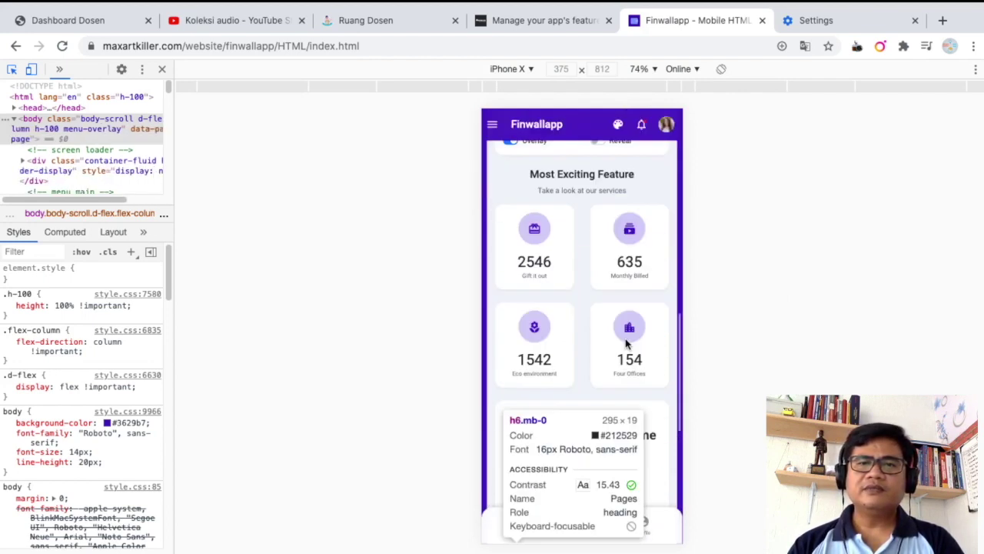
scroll(629, 338, up, 4)
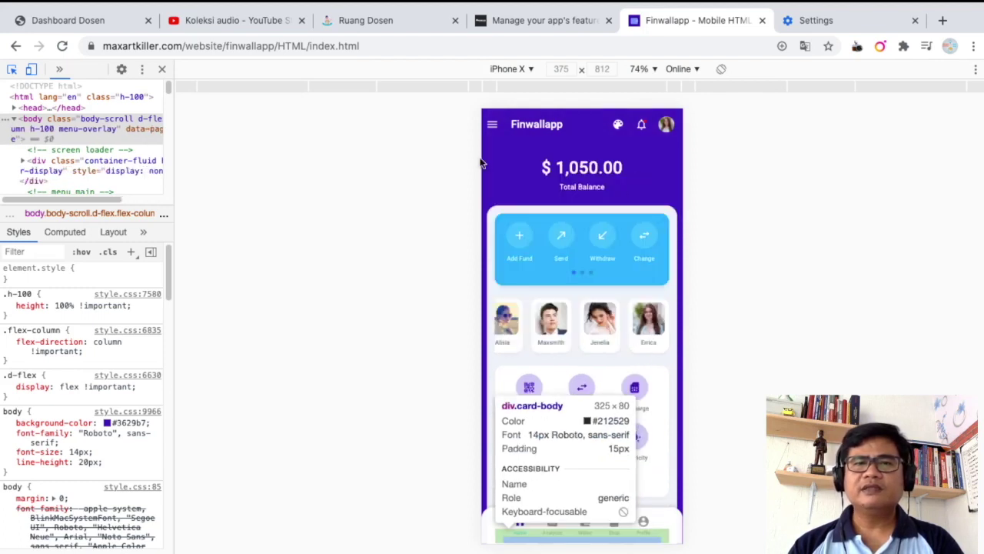
- Inspect the total balance heading in the Finwallapp demo and replace its text with SELAMAT DATANG
click(582, 171)
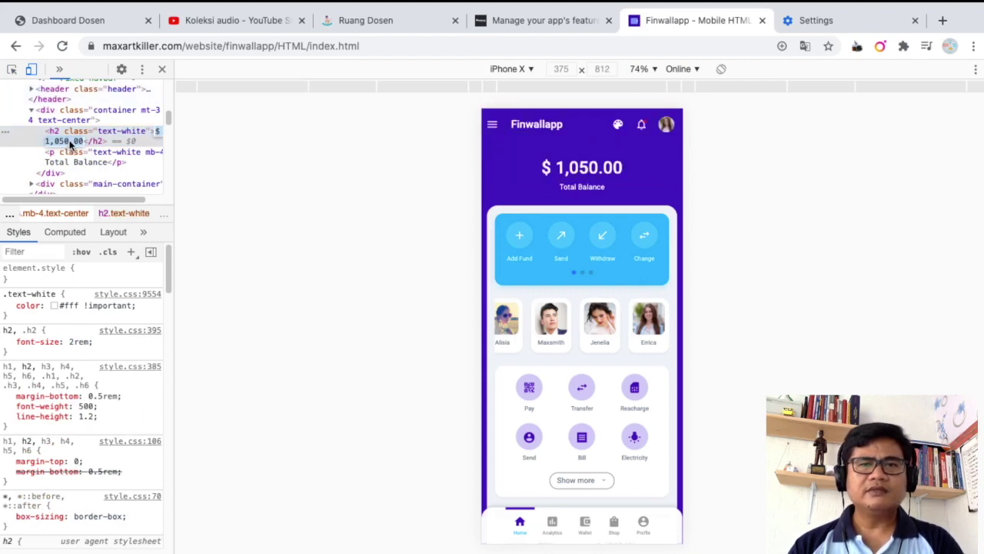
text(SEA)
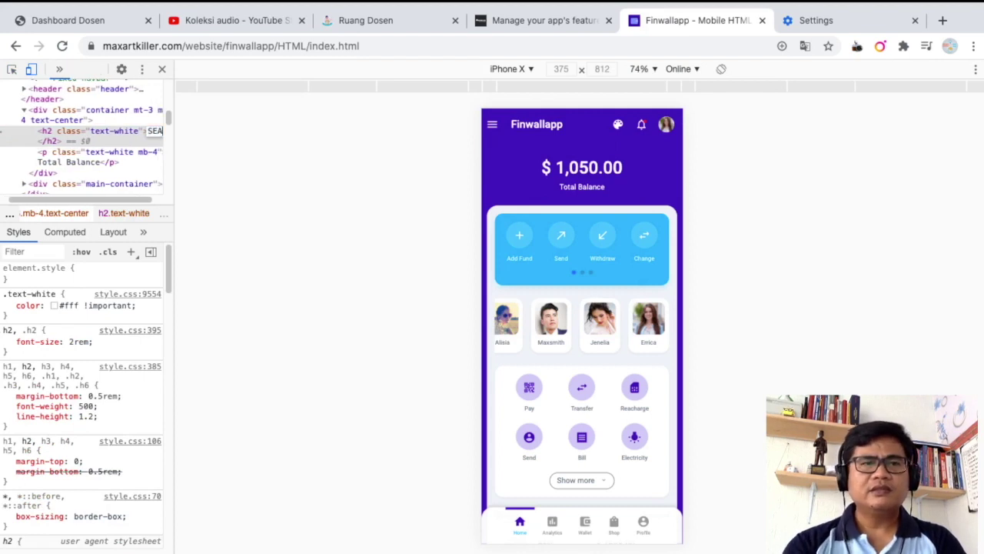
text(AMAT DATANG)
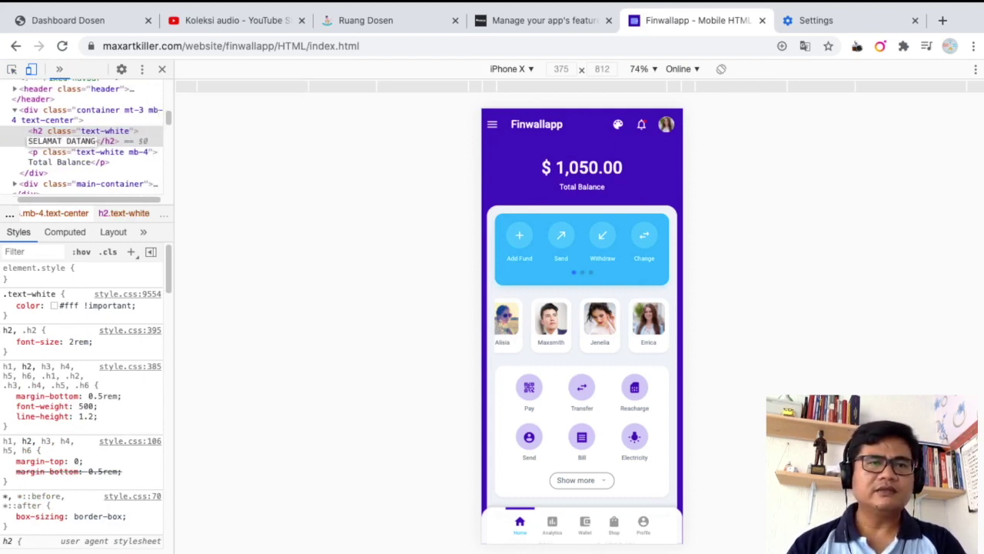
key(Return)
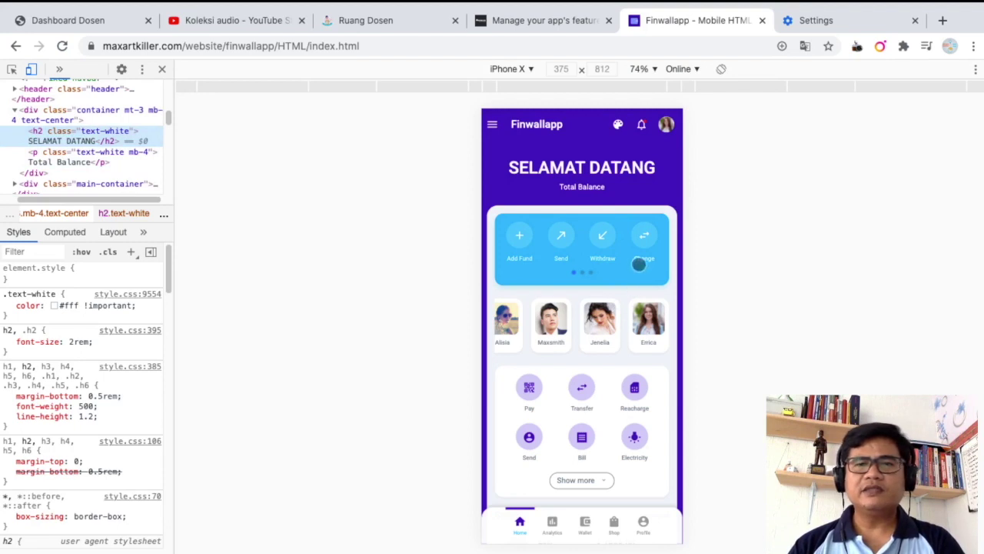
- Examine the Finwallapp demo's home, Analytics and Wallet pages, then return to its home page
scroll(612, 309, down, 3)
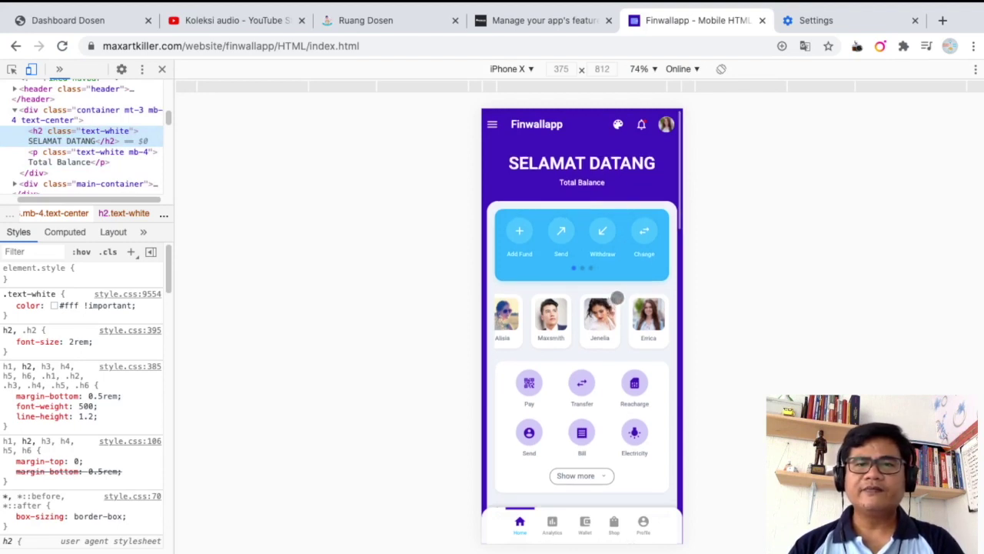
scroll(619, 295, down, 15)
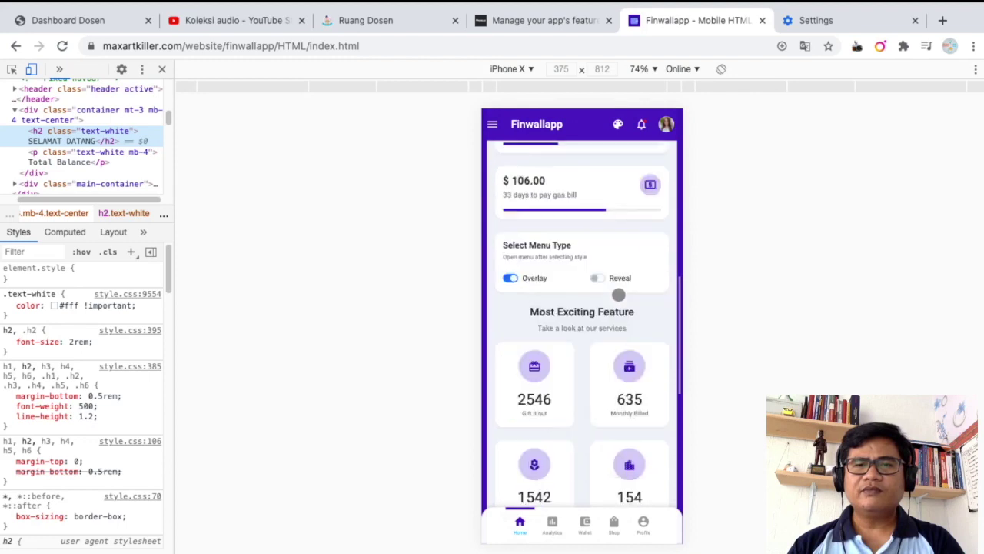
scroll(619, 295, up, 6)
scroll(618, 295, up, 7)
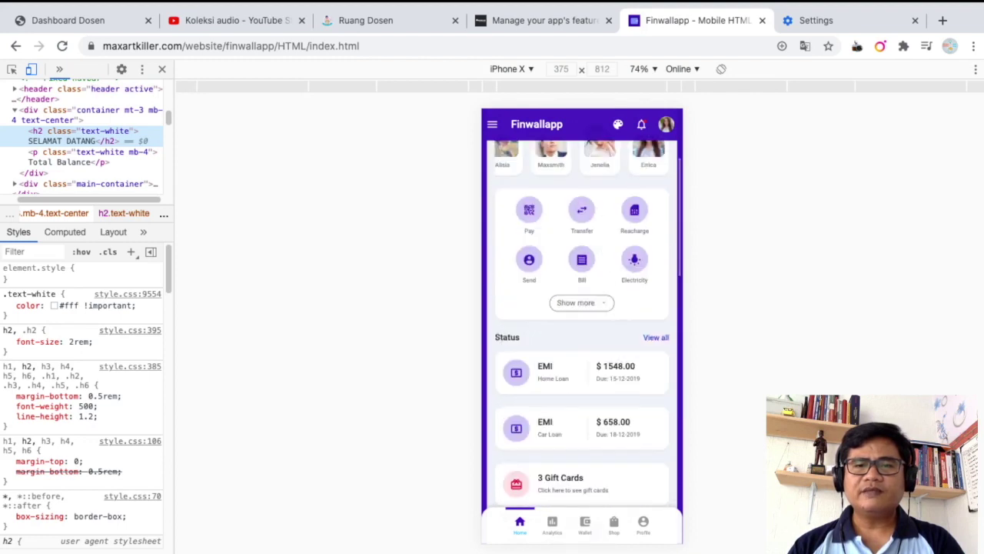
click(553, 523)
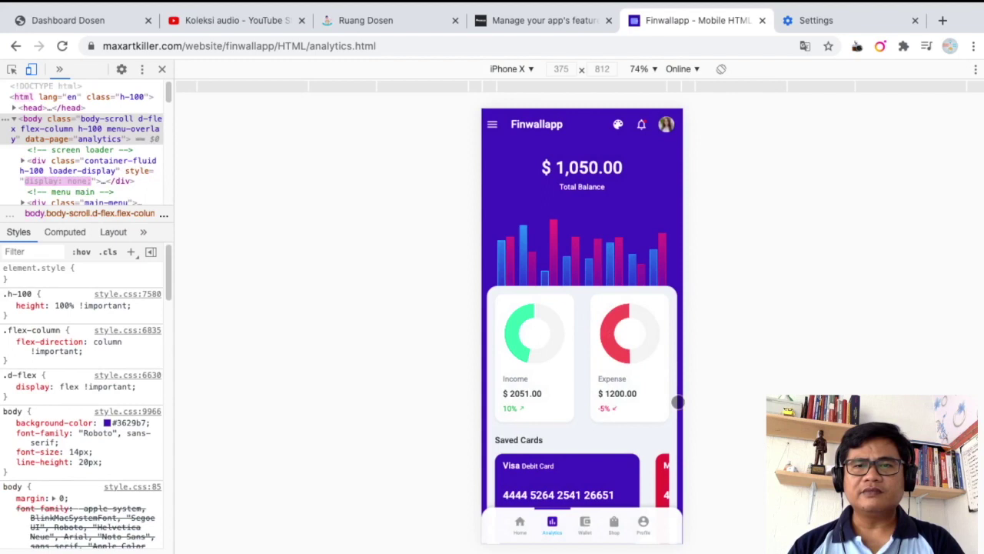
click(591, 522)
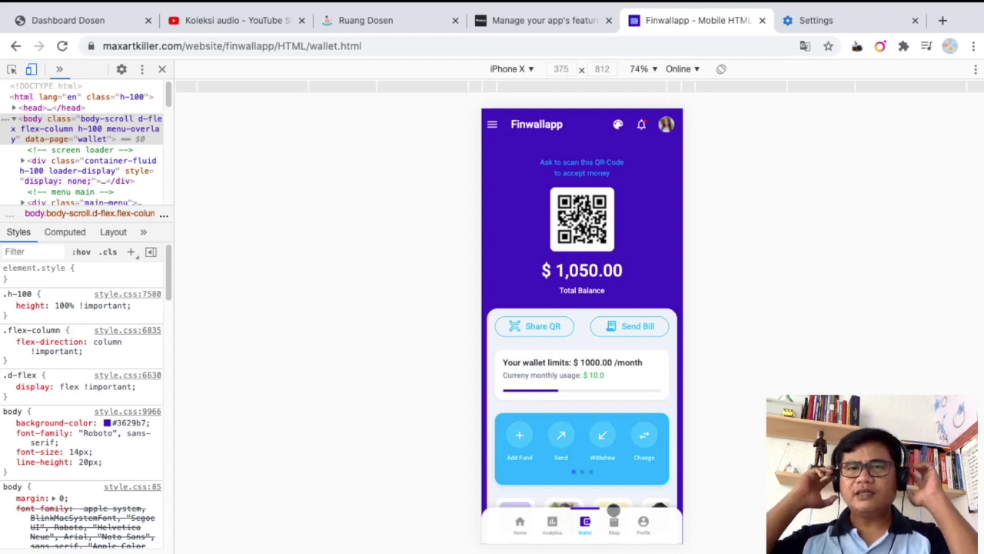
click(522, 523)
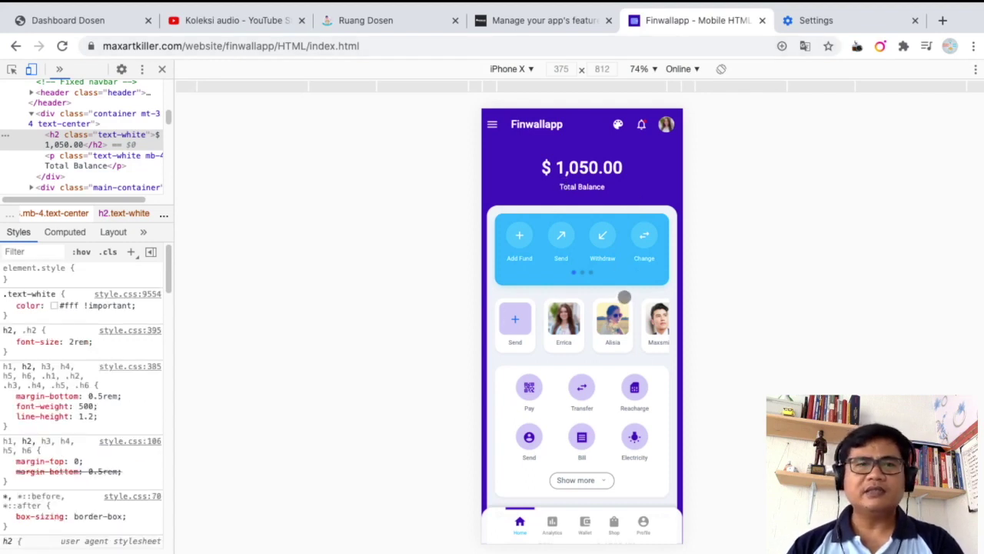
- Copy the Finwallapp demo home page's address and enter it as the Home link page's URL in Androjex
click(250, 47)
key(ctrl+c)
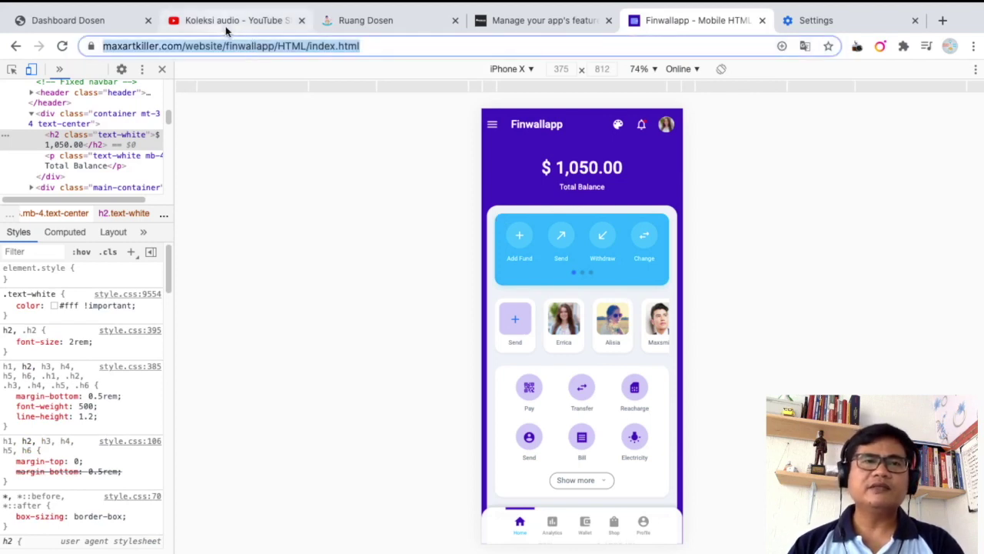
click(559, 23)
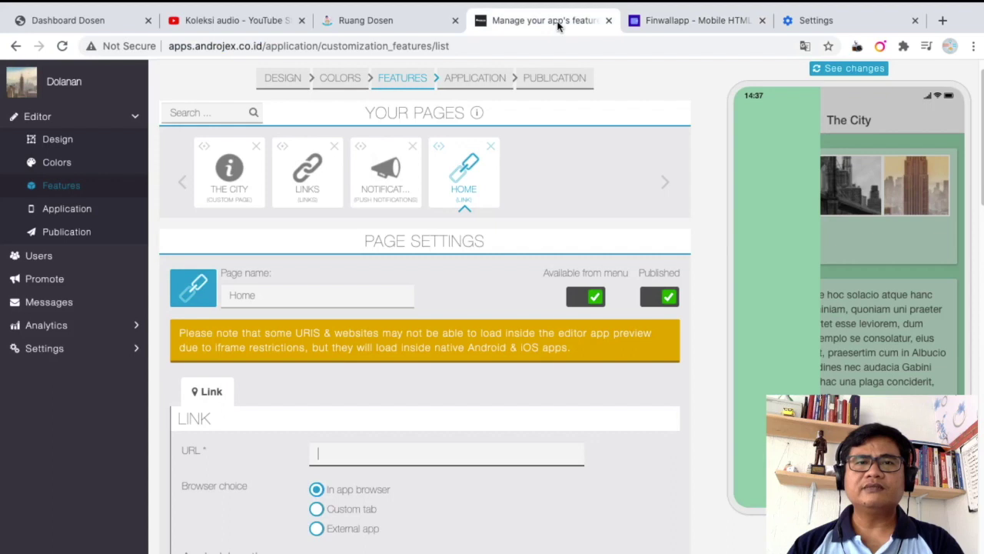
scroll(479, 379, down, 2)
click(479, 374)
scroll(480, 377, down, 3)
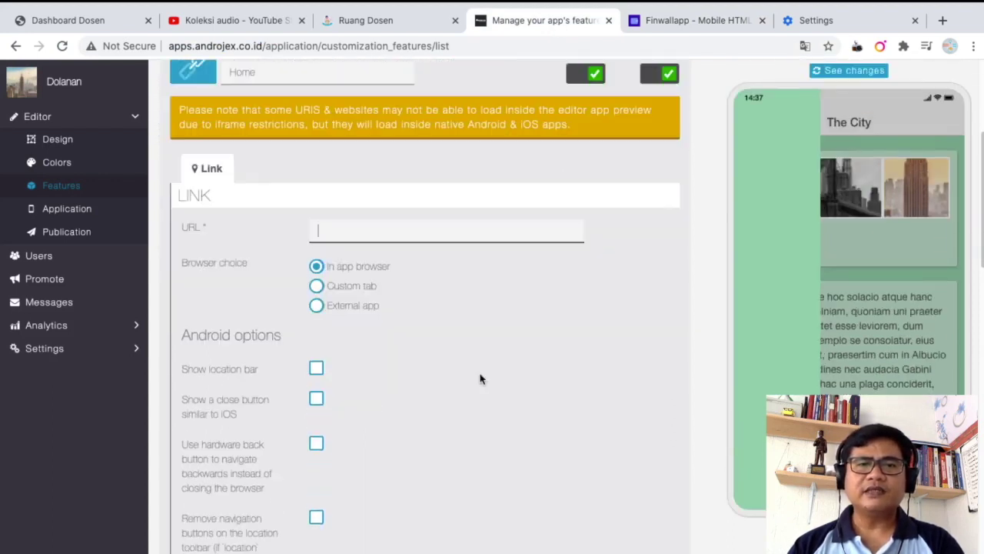
key(ctrl+v)
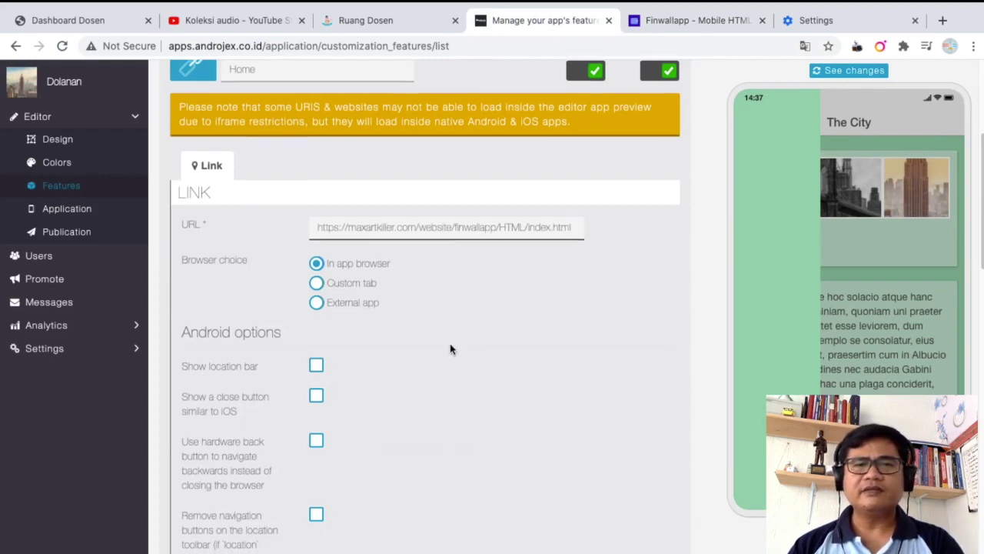
- Enable using the Android hardware back button to navigate backwards for the Home link page and save its settings
scroll(450, 347, down, 1)
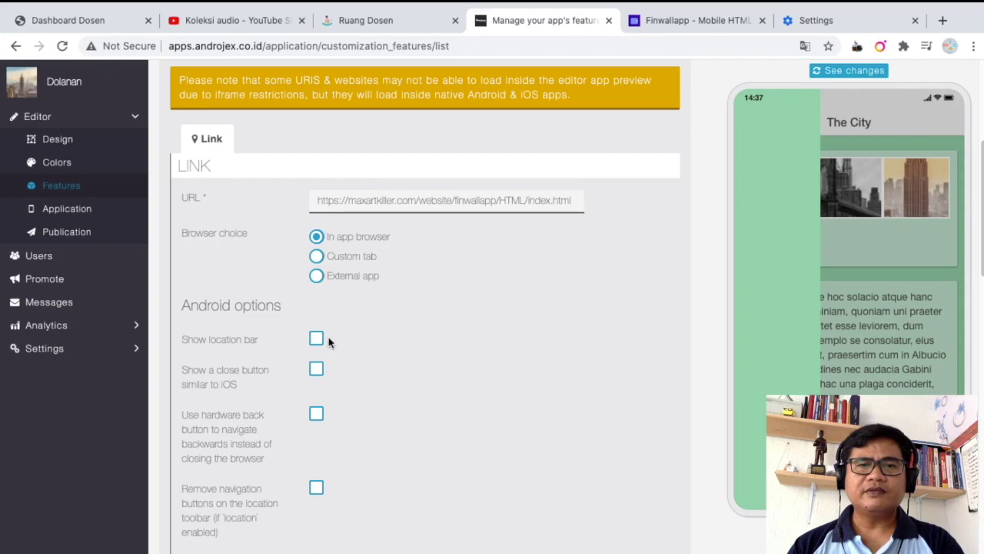
scroll(331, 346, down, 2)
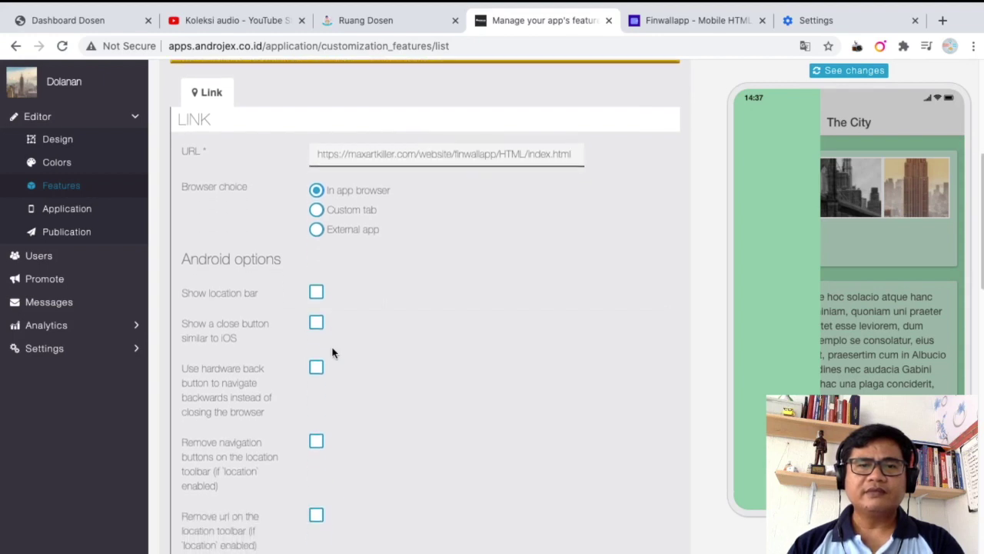
scroll(333, 352, down, 3)
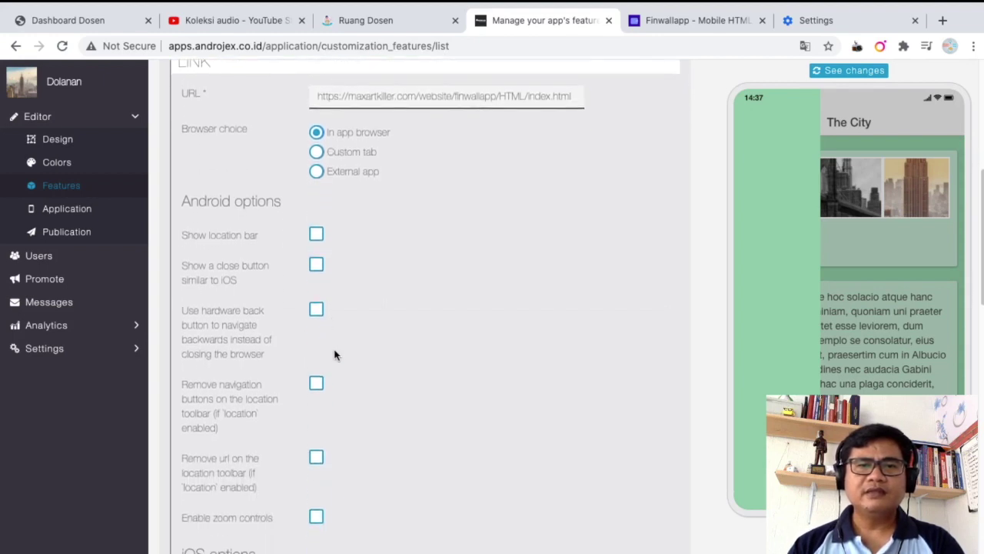
click(317, 310)
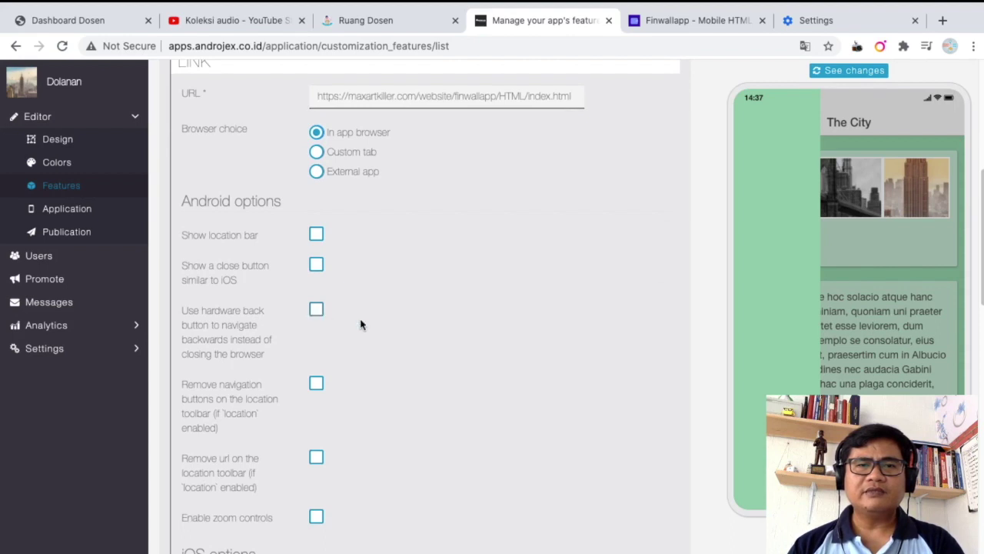
scroll(554, 391, down, 3)
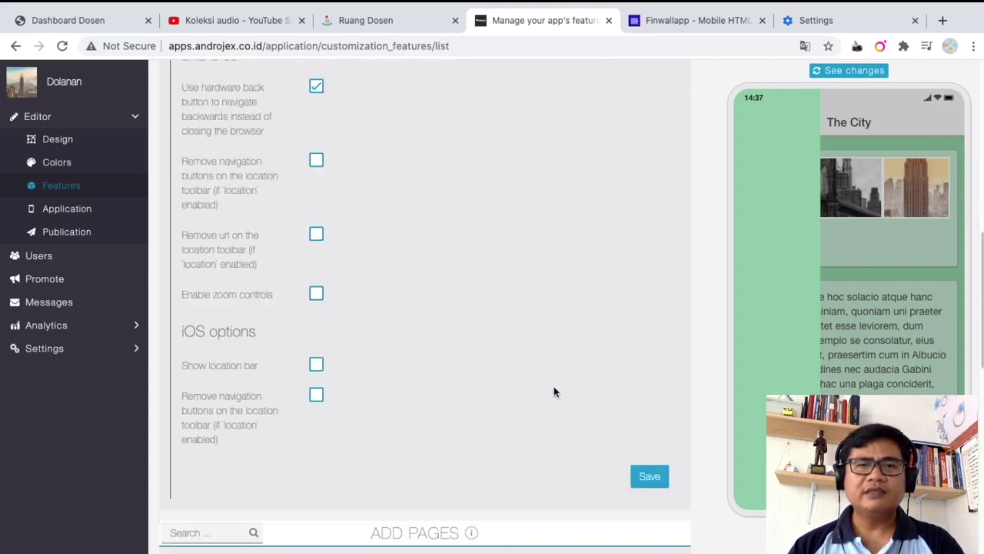
click(659, 477)
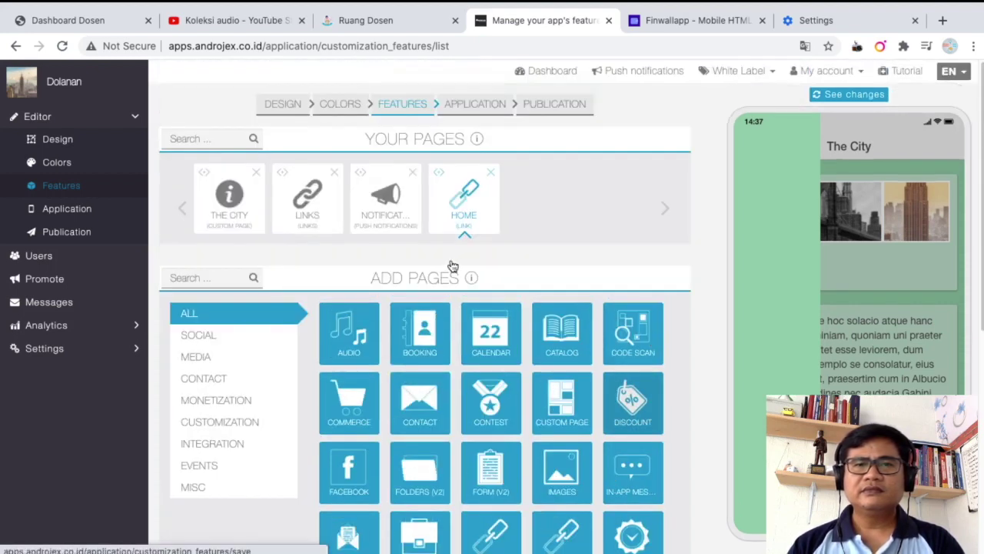
- Move the Home page to the first position among the app's pages and delete The City custom page
click(462, 192)
drag(423, 176, 208, 183)
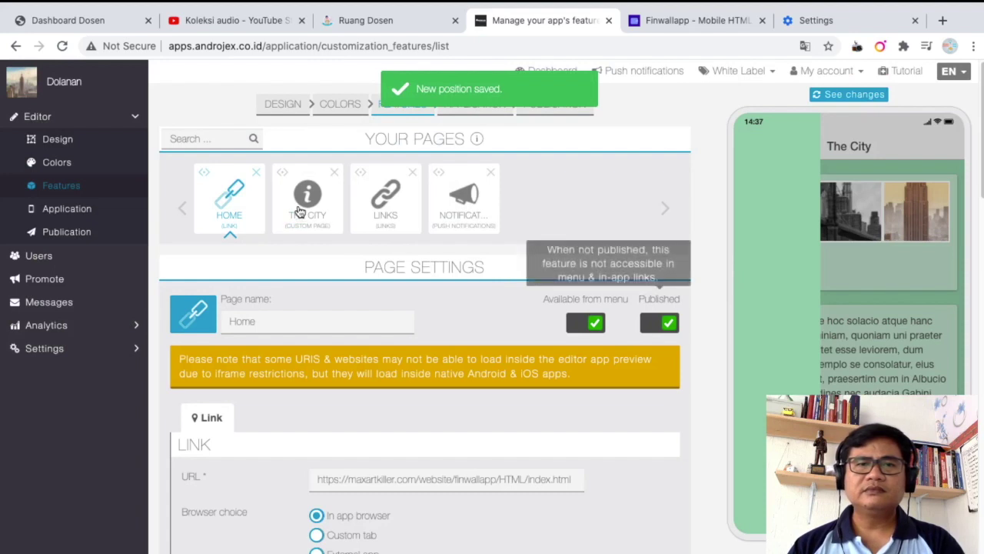
click(336, 172)
click(621, 129)
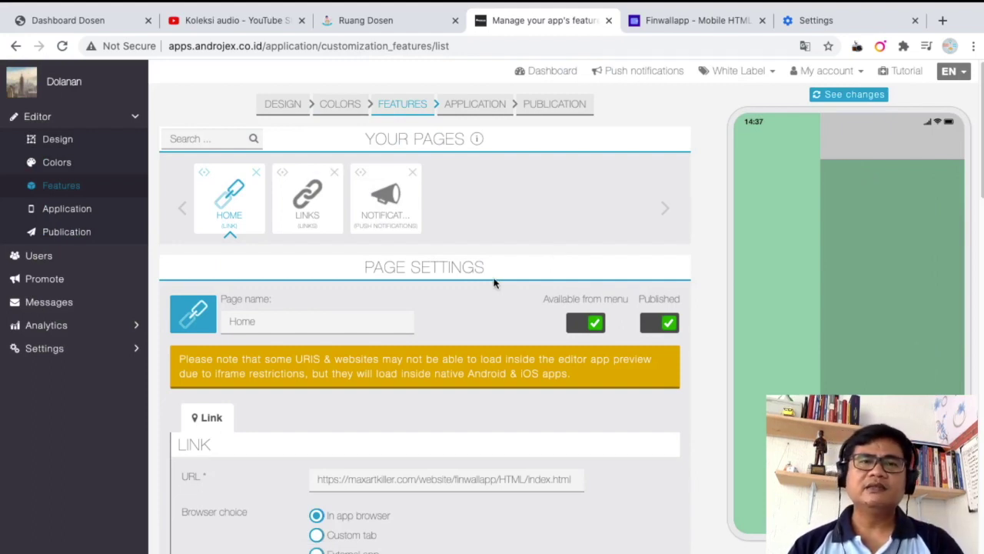
- Delete the Links page from the app and reload the features editor
click(335, 173)
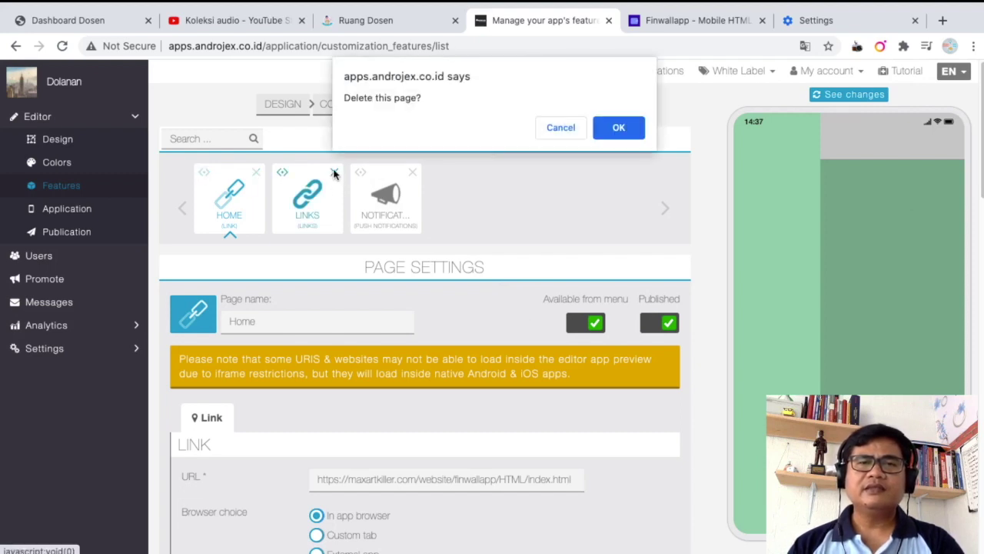
click(616, 128)
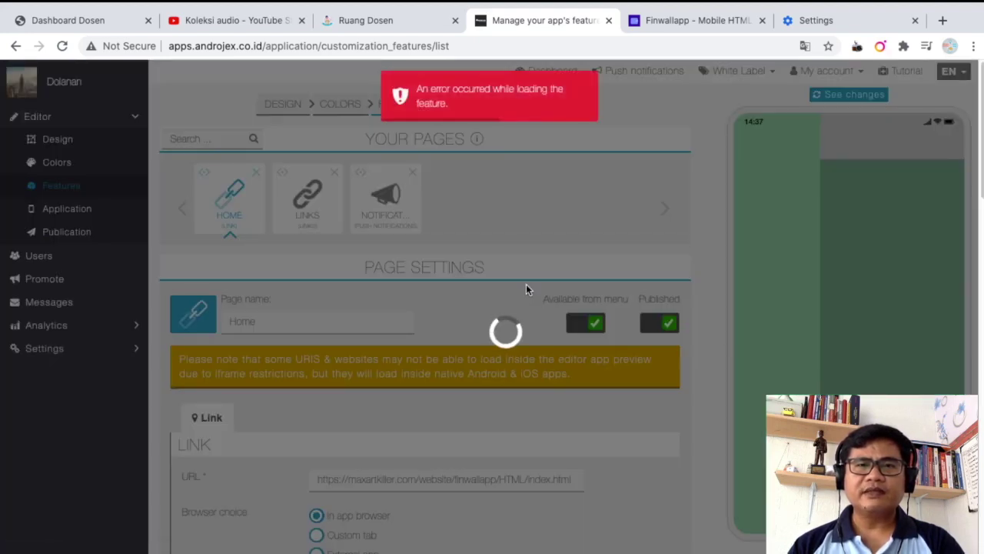
scroll(534, 310, down, 2)
scroll(534, 310, down, 4)
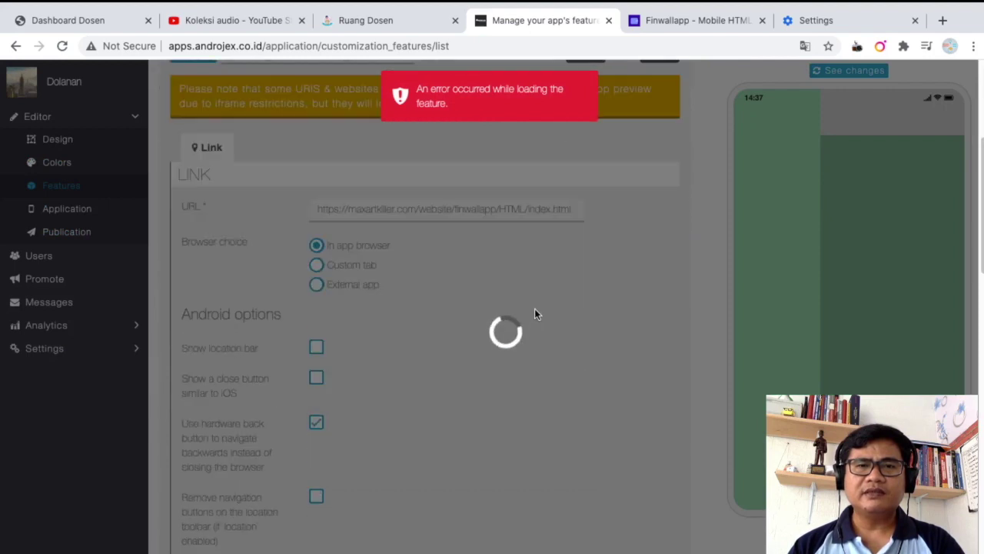
scroll(535, 308, down, 7)
scroll(535, 306, up, 13)
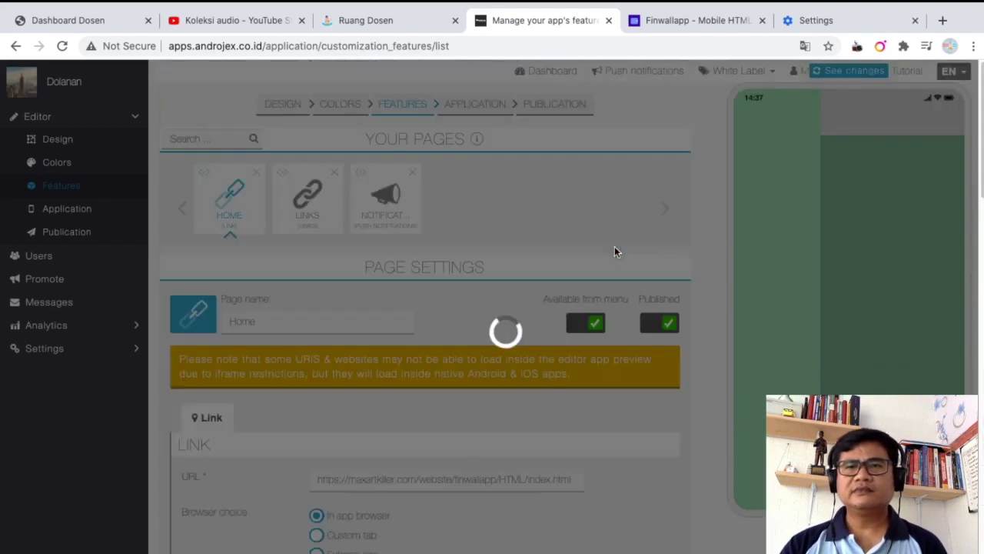
click(495, 46)
key(Return)
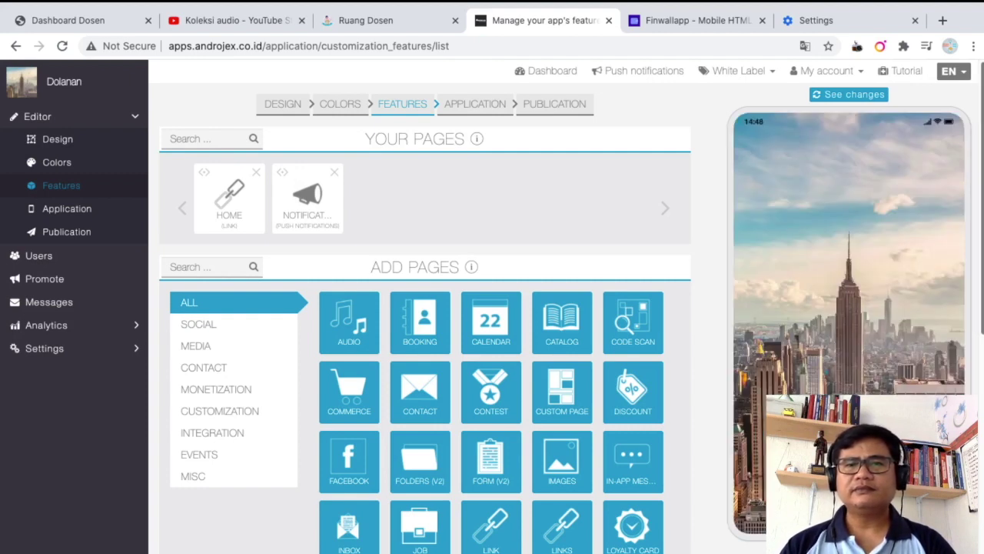
- Reopen the Home link page's settings and refresh the app preview with the changes
scroll(689, 215, down, 1)
scroll(689, 215, up, 1)
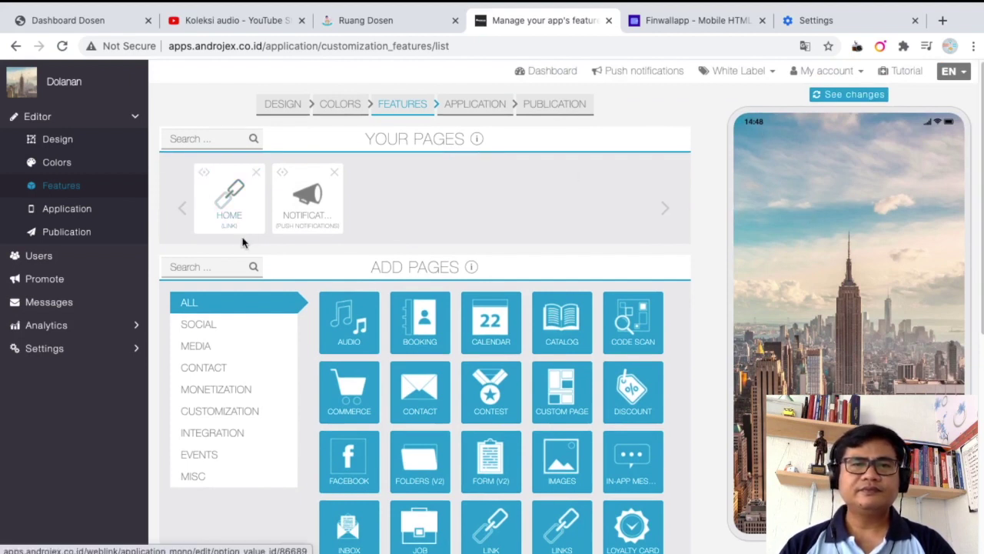
click(225, 207)
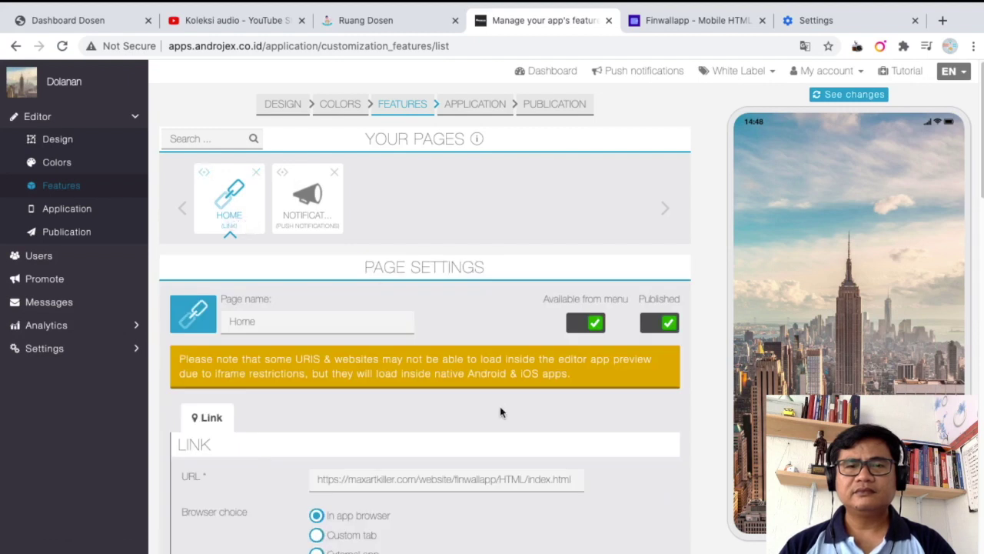
scroll(499, 405, down, 2)
scroll(501, 407, up, 2)
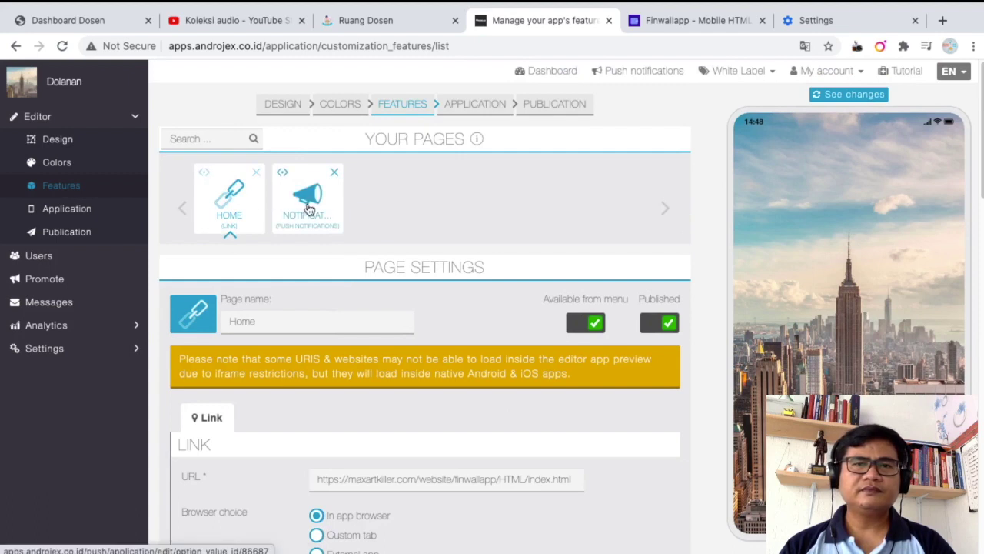
click(857, 98)
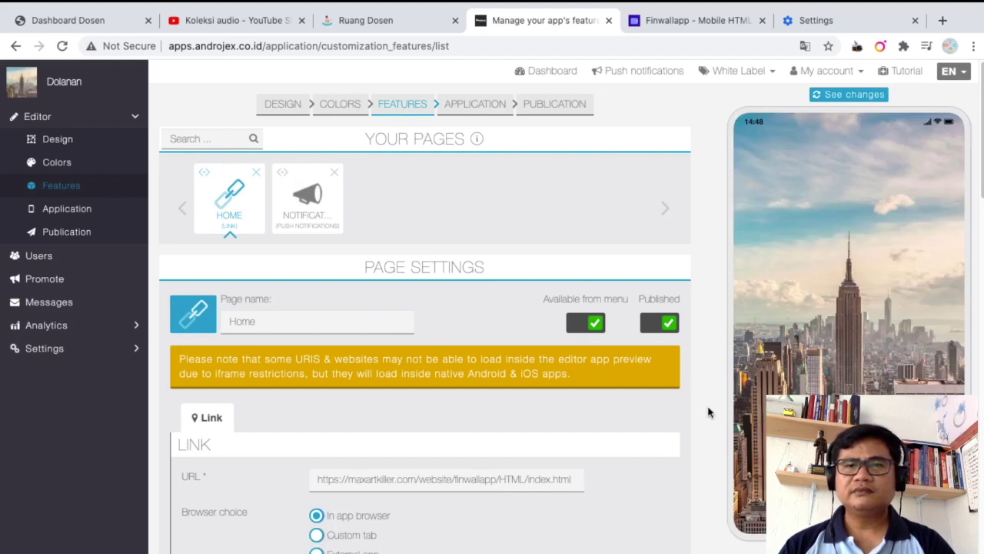
- Save the Home link page's settings again
scroll(708, 413, down, 10)
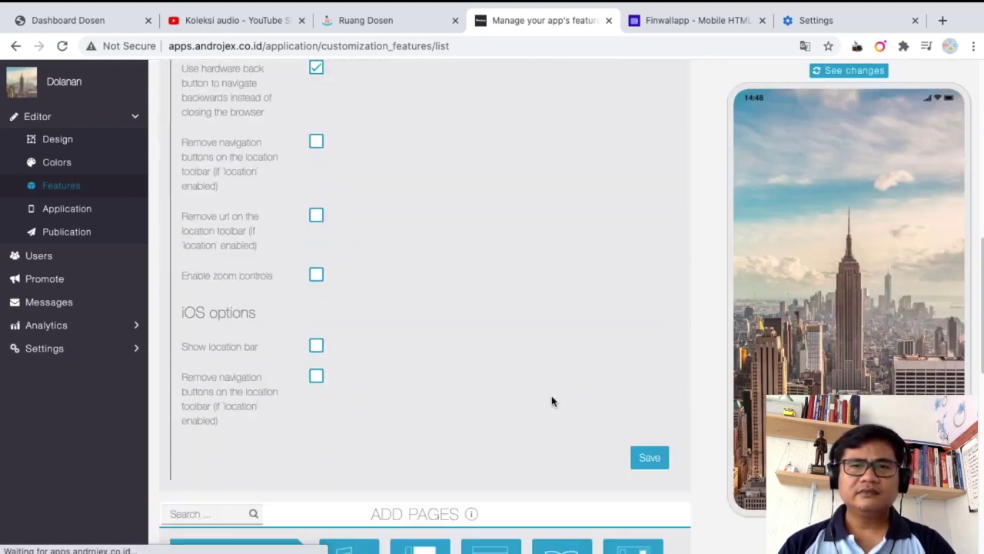
scroll(551, 400, down, 2)
click(649, 317)
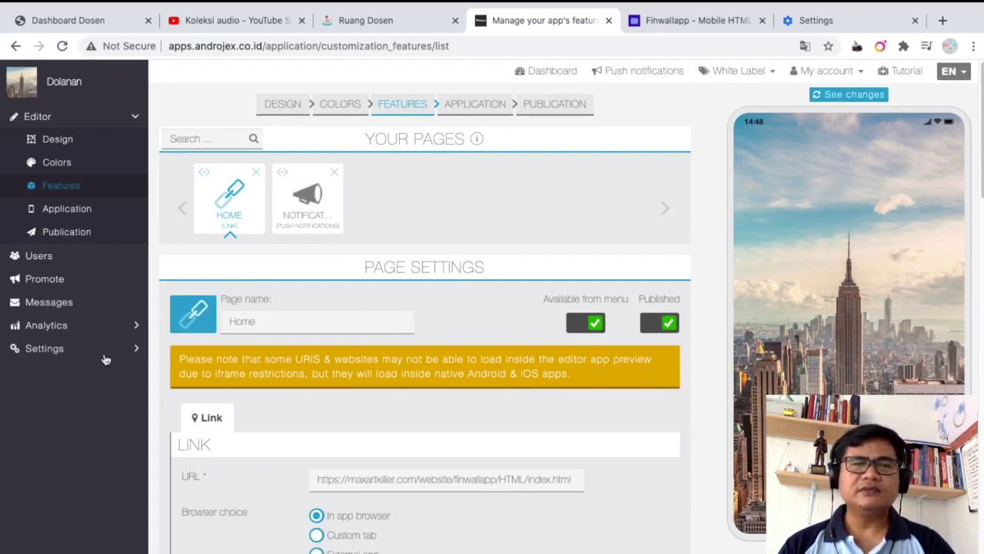
- Open the app's domain settings and open its WebApp link in a new browser tab
click(80, 350)
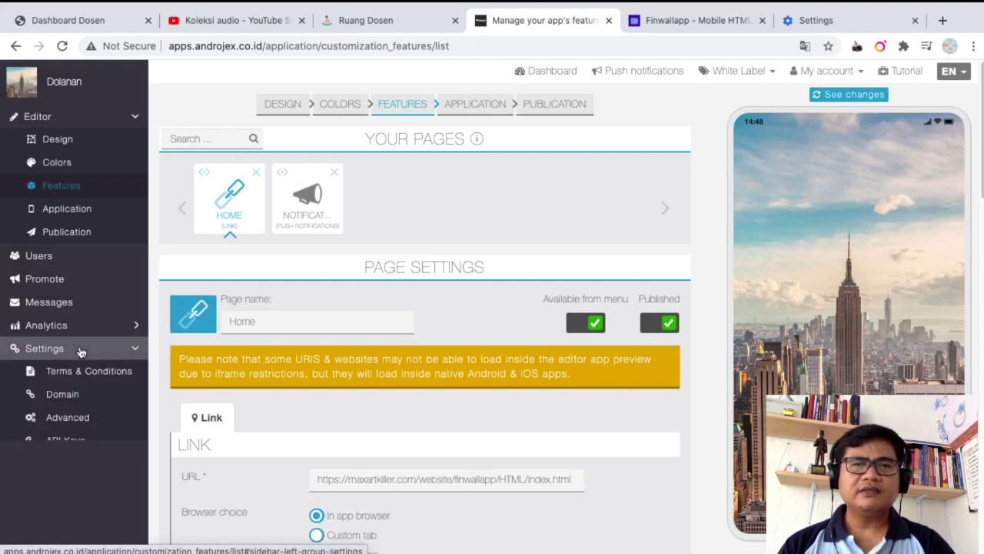
click(63, 398)
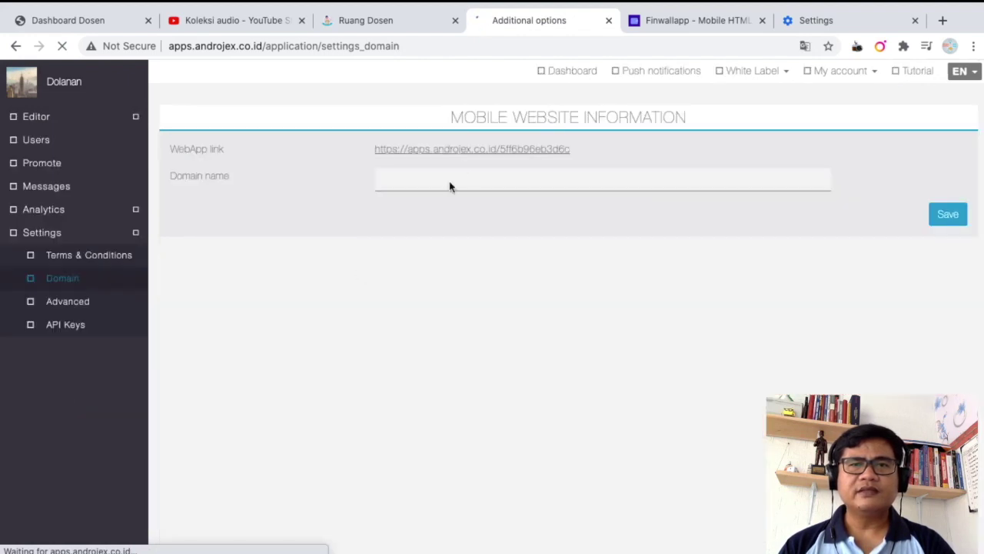
right_click(471, 149)
click(537, 155)
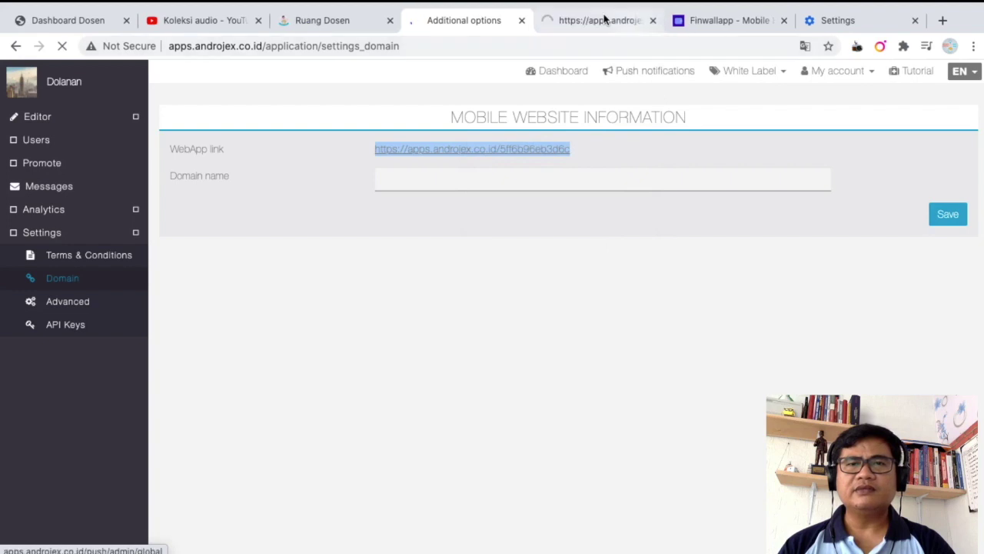
click(605, 19)
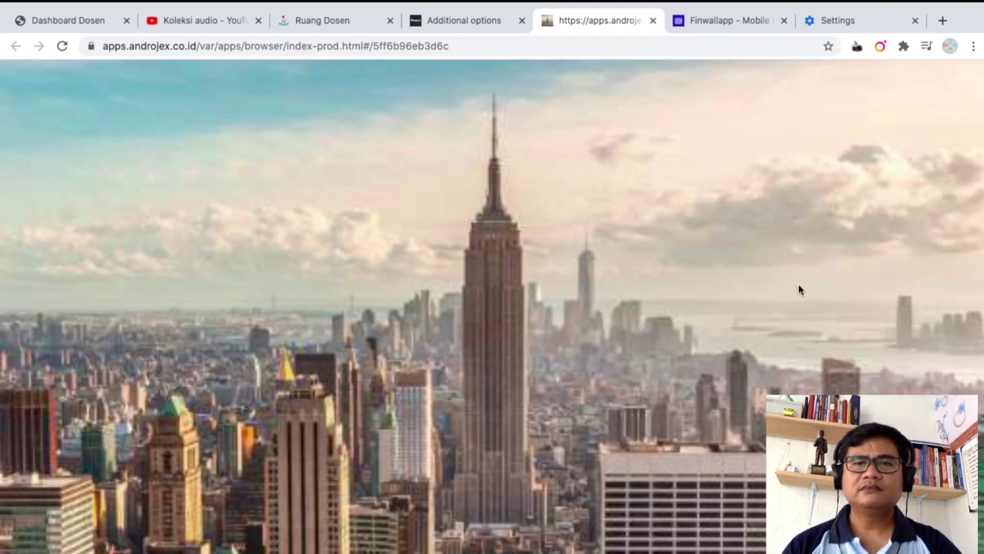
- Open the browser's developer tools on the WebApp page to view it in the iPhone X device size
mouse_move(206, 10)
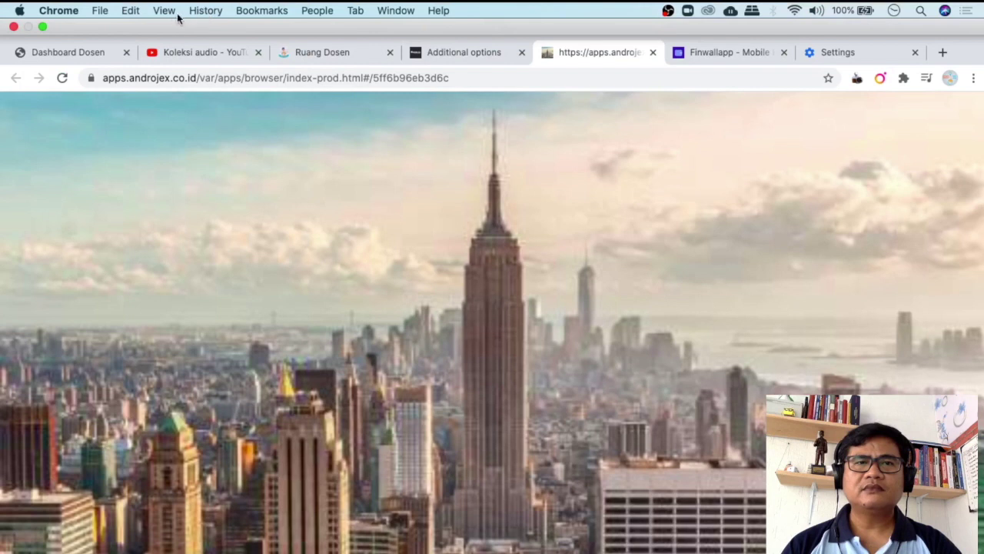
click(173, 13)
mouse_move(232, 200)
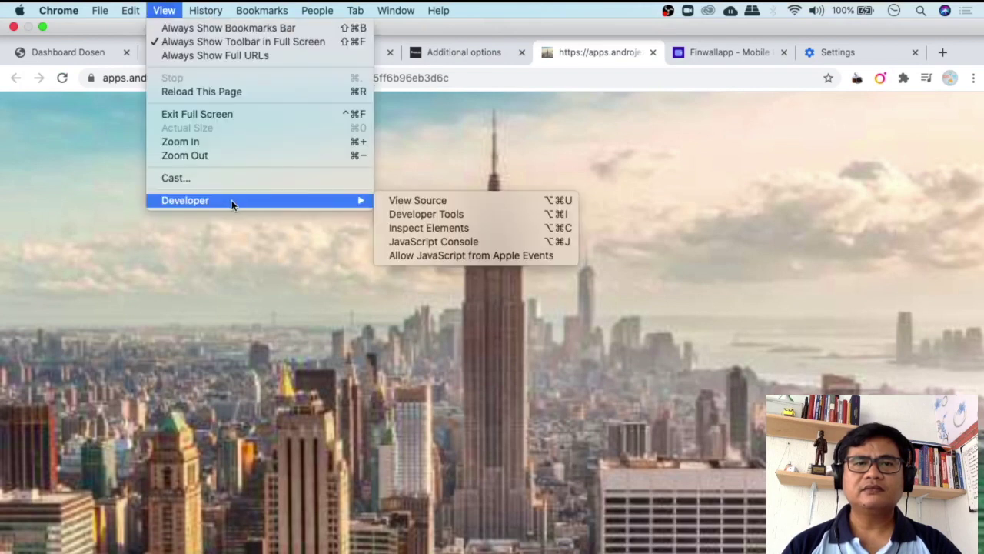
click(486, 215)
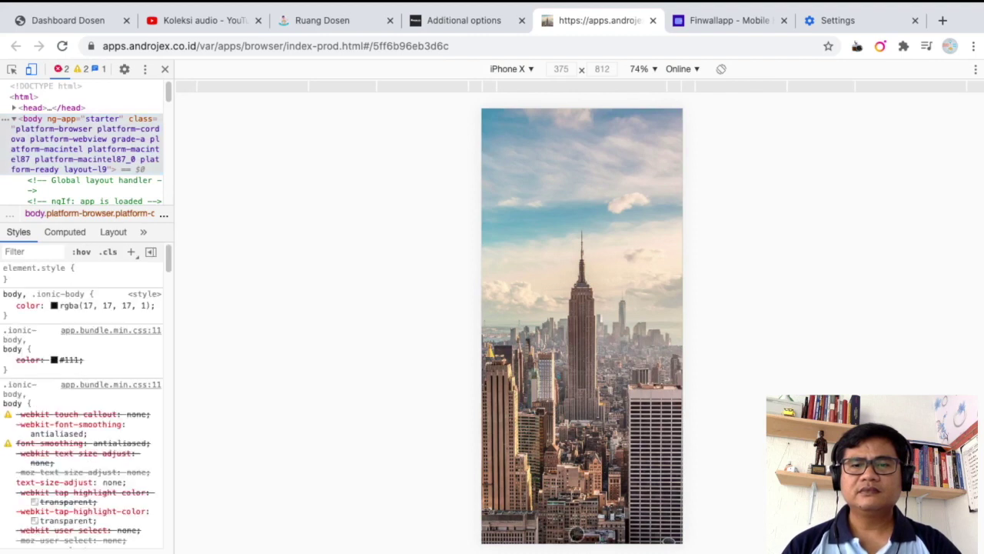
- Switch back to the Dolanan app's settings and open the template gallery from its design editor
click(478, 20)
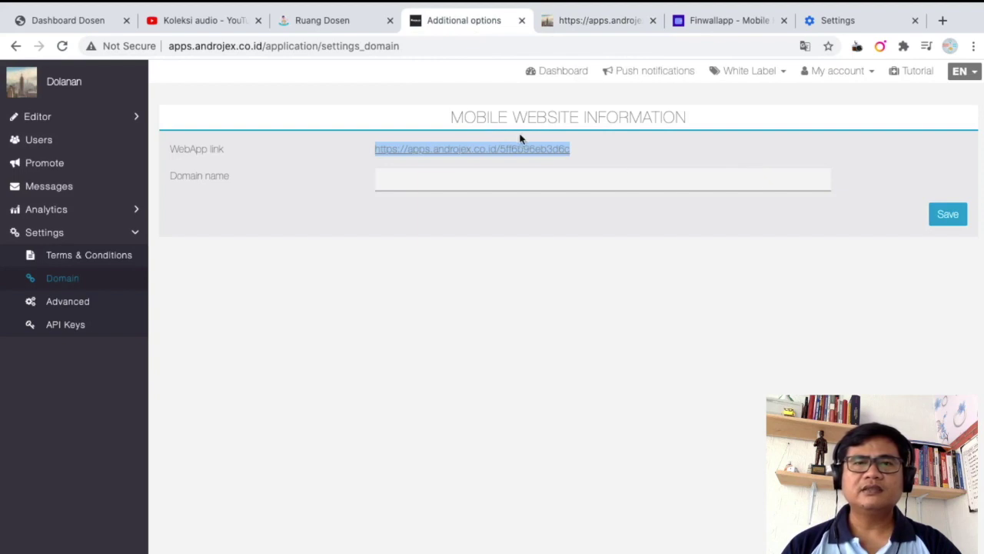
click(73, 124)
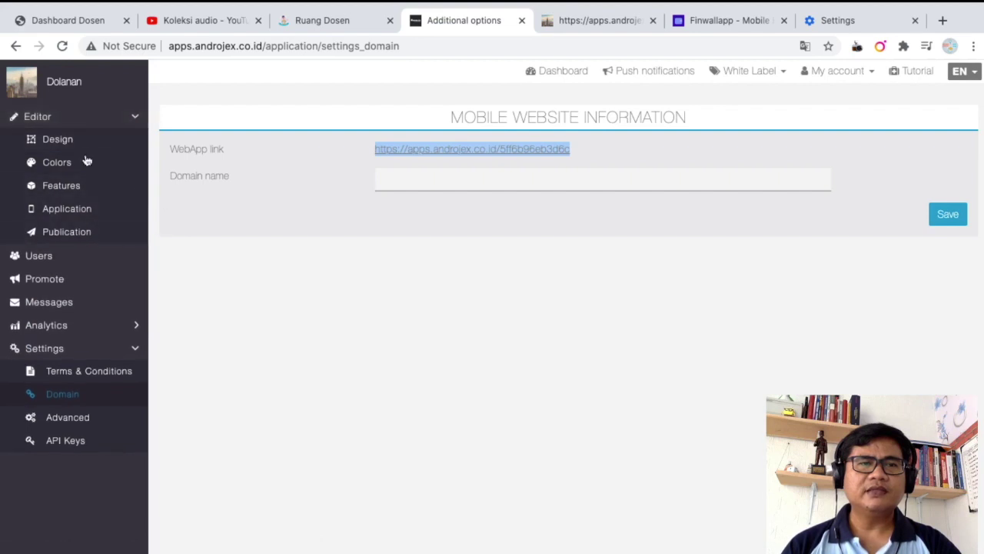
click(82, 141)
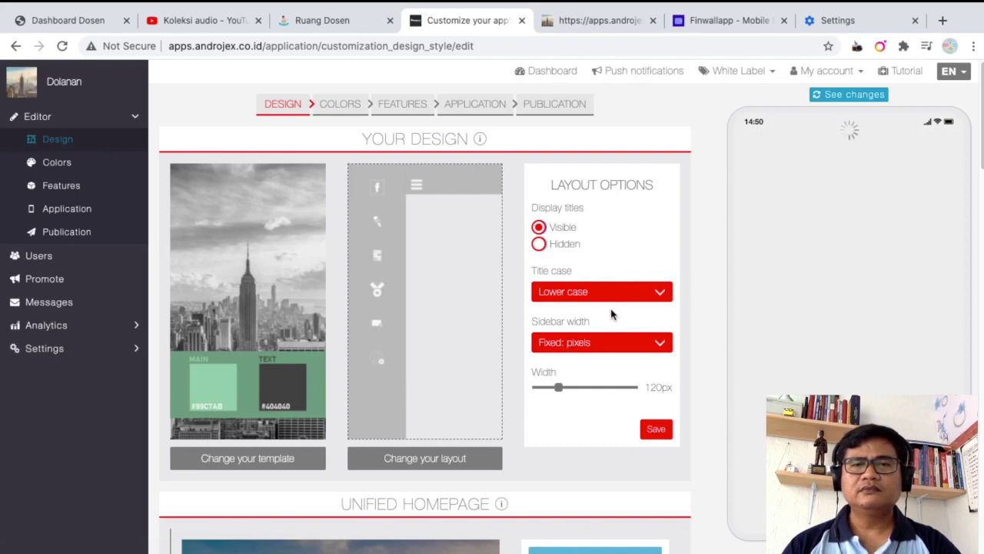
click(241, 459)
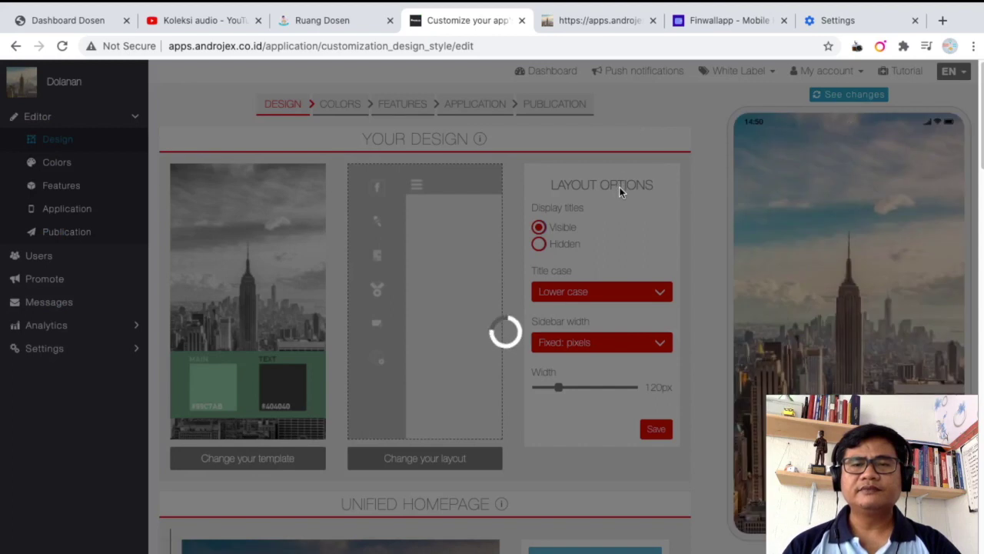
- Apply the Blank Template to the app and accept replacing its colors and background image
scroll(680, 310, down, 1)
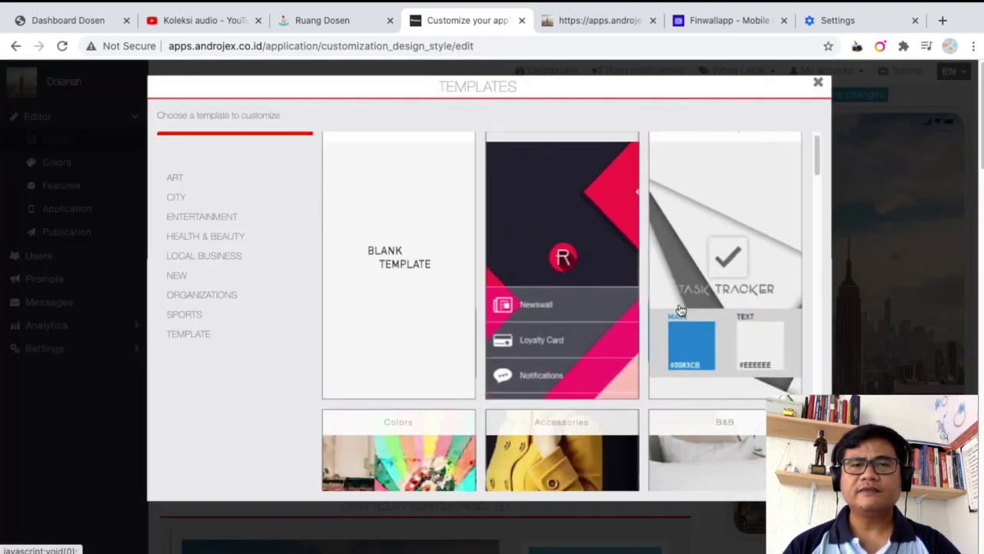
scroll(680, 310, down, 7)
scroll(556, 315, down, 5)
scroll(555, 316, down, 2)
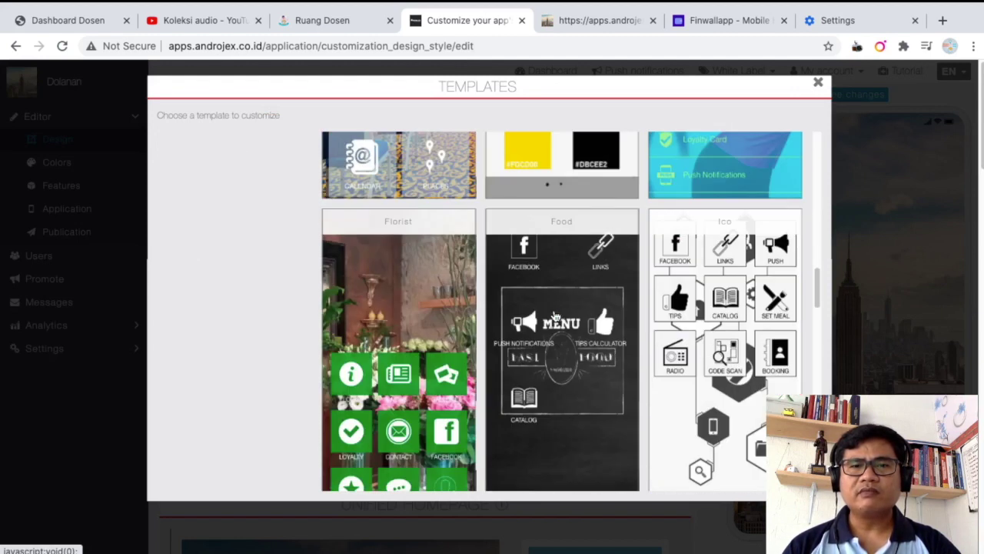
scroll(555, 315, down, 7)
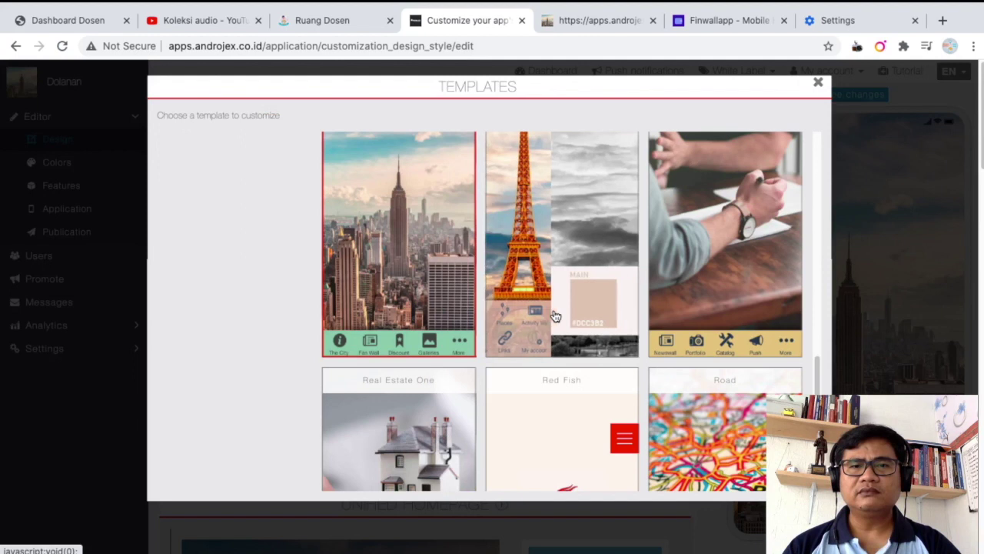
scroll(525, 322, down, 3)
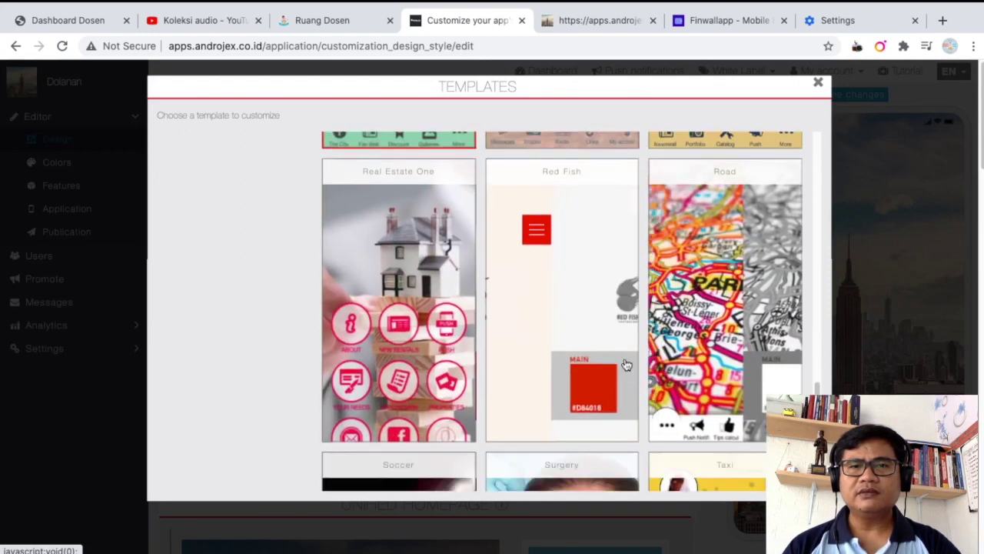
scroll(561, 312, down, 3)
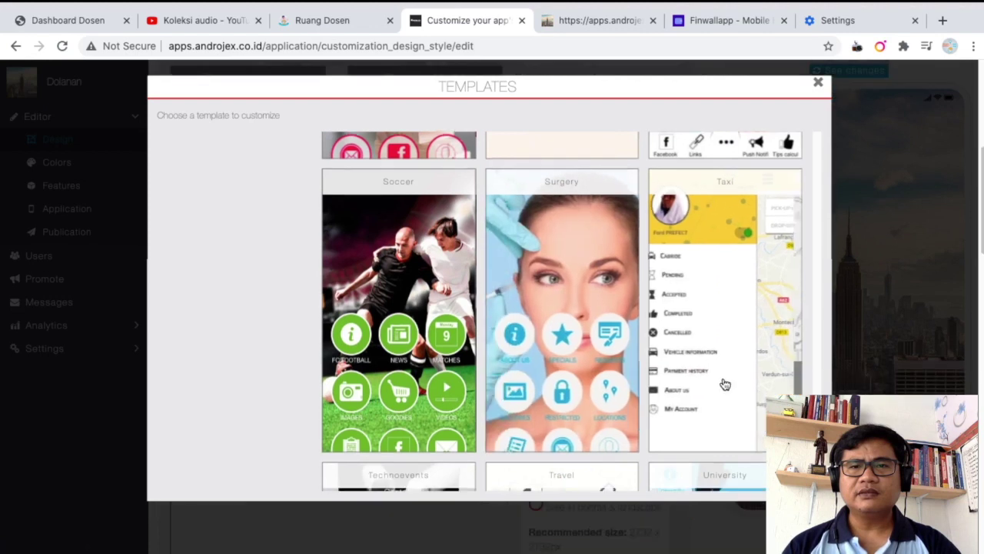
scroll(719, 384, down, 3)
scroll(719, 385, up, 20)
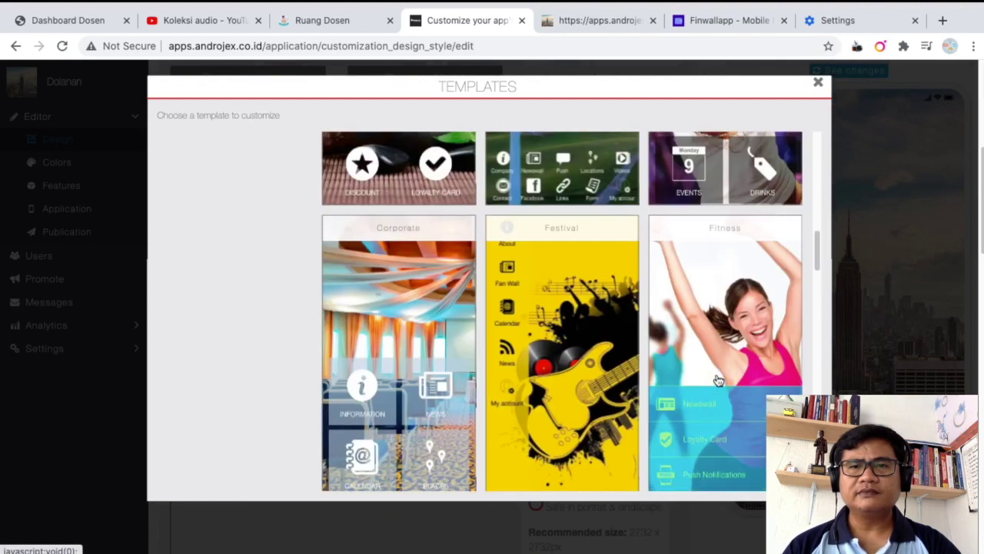
click(367, 238)
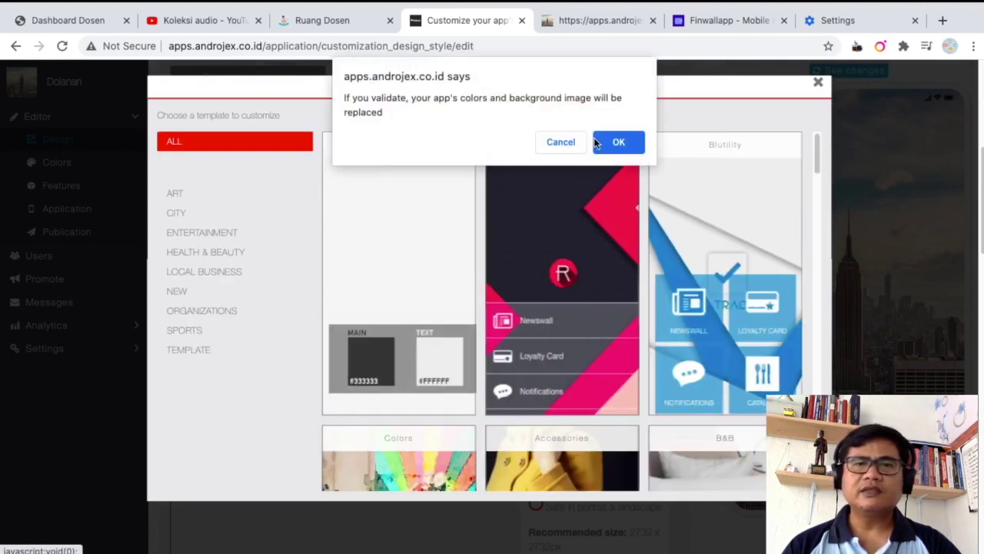
click(621, 145)
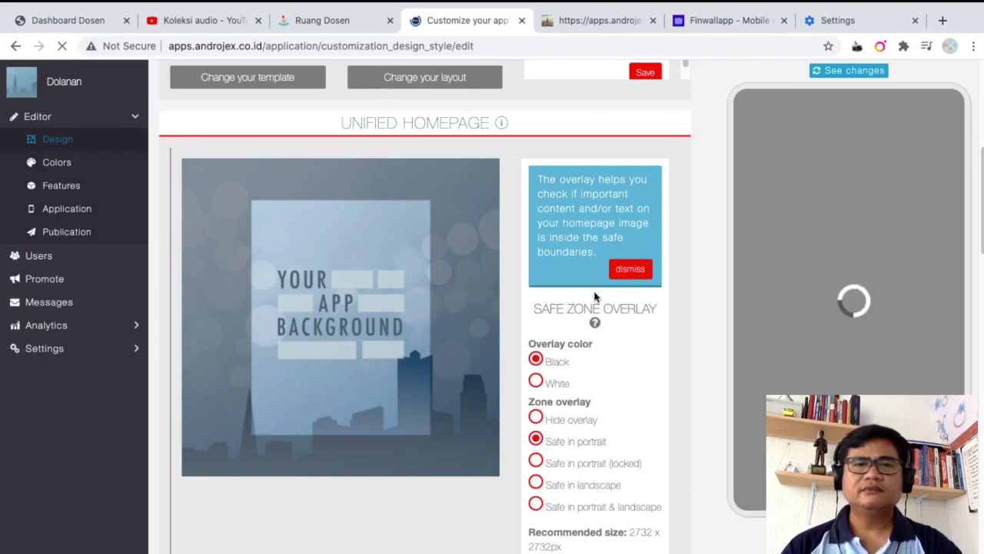
- Change the app's layout to Layout 9
scroll(568, 308, up, 5)
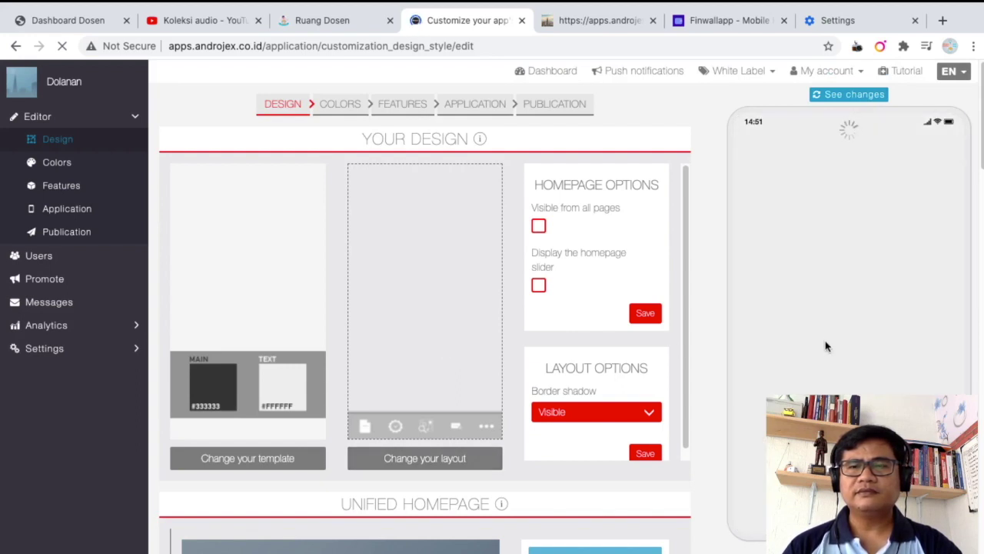
click(441, 459)
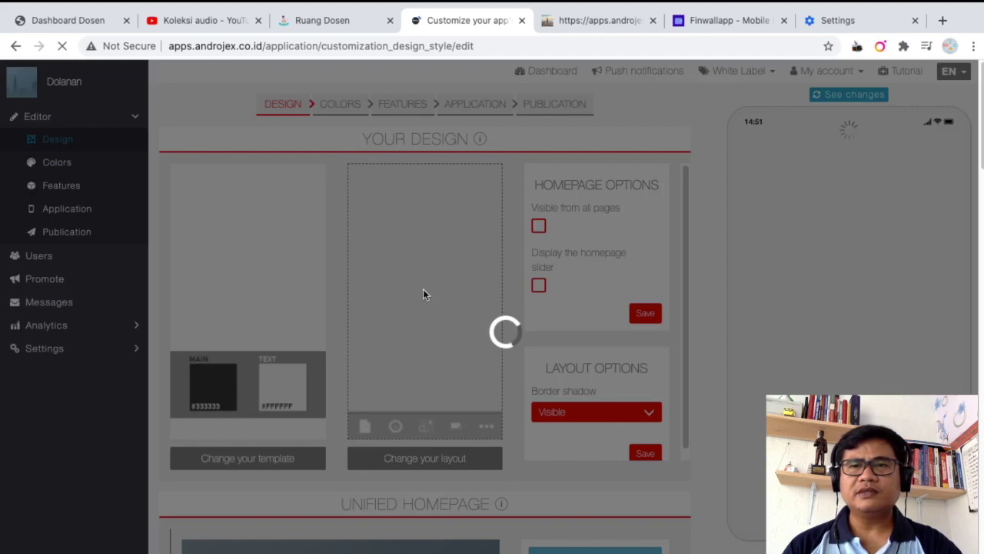
click(426, 296)
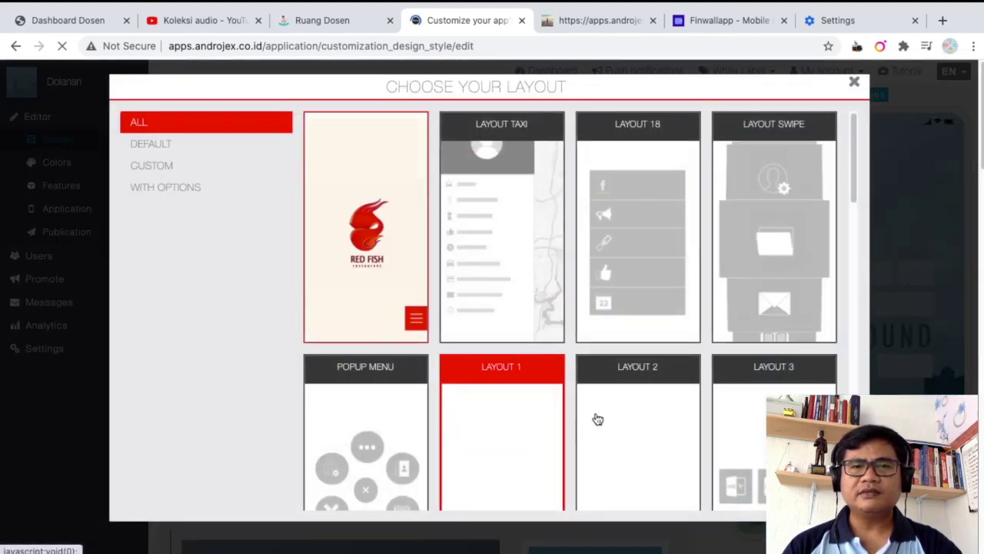
scroll(582, 422, down, 4)
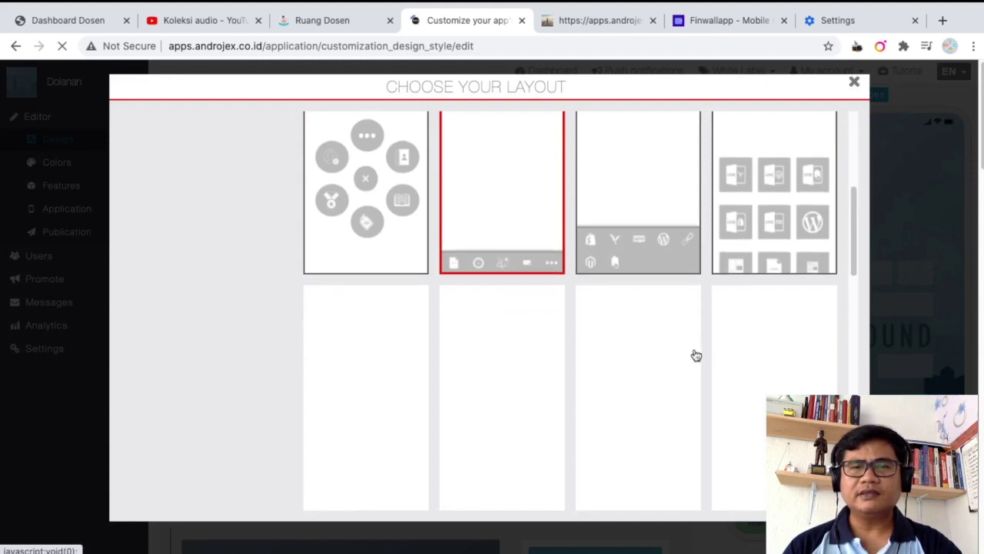
scroll(670, 351, up, 3)
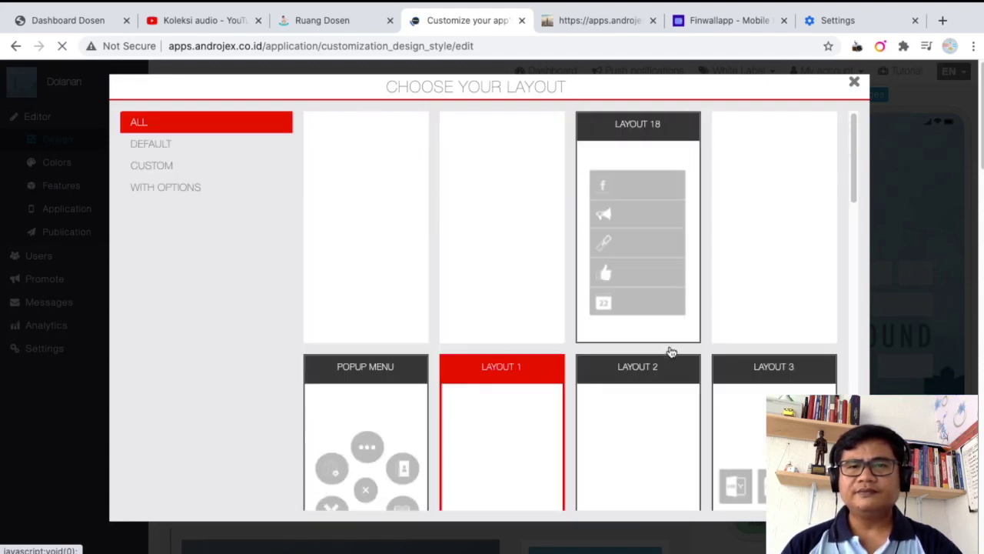
scroll(670, 350, down, 7)
scroll(671, 350, up, 1)
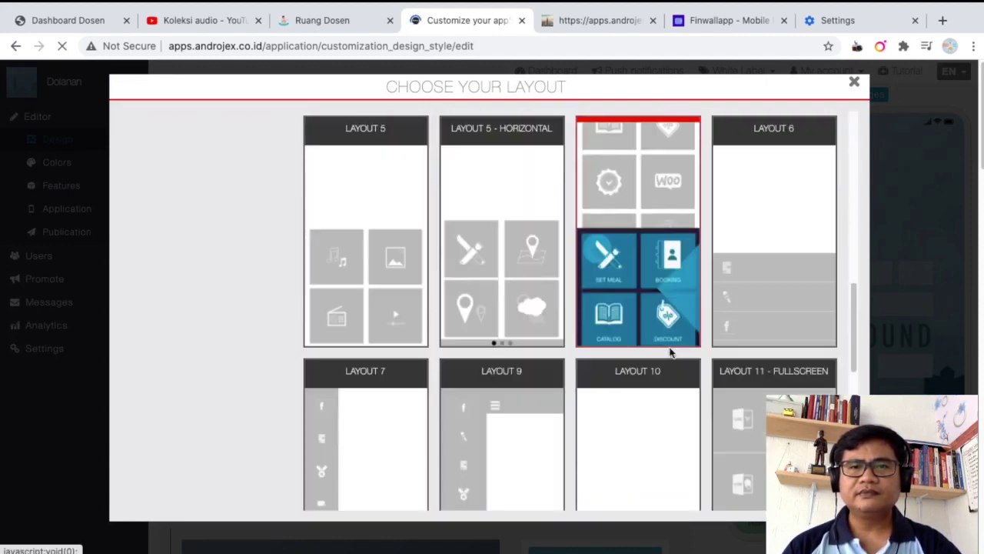
scroll(671, 351, down, 2)
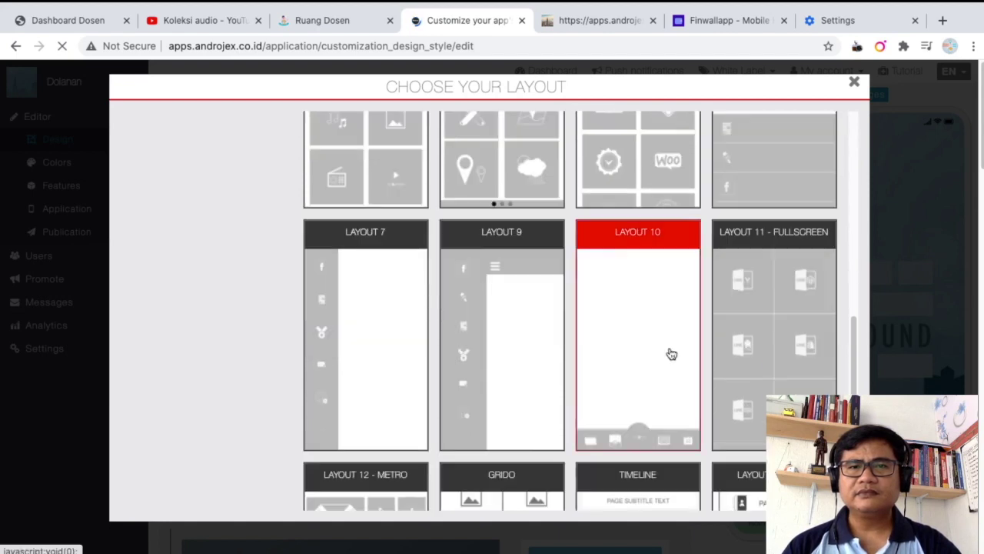
scroll(671, 351, down, 2)
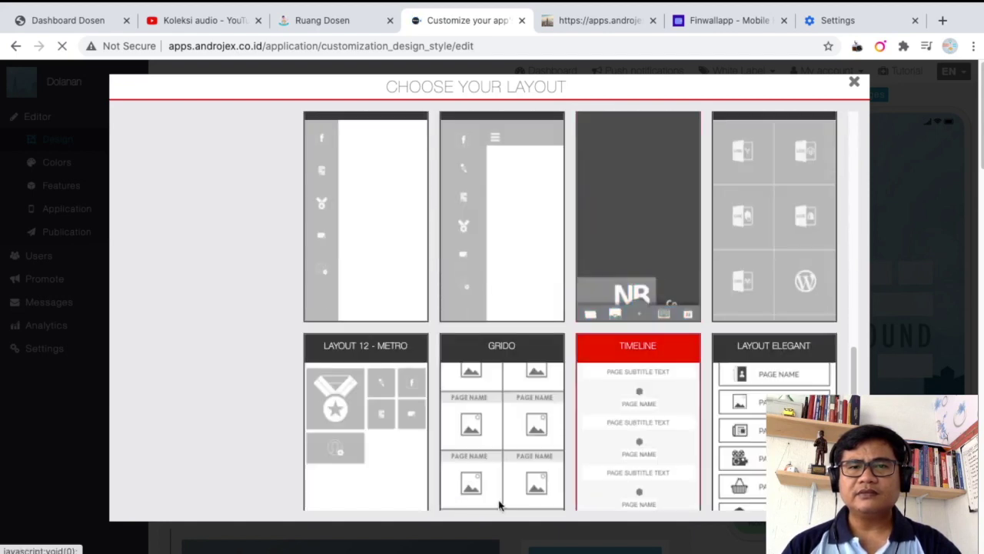
click(488, 266)
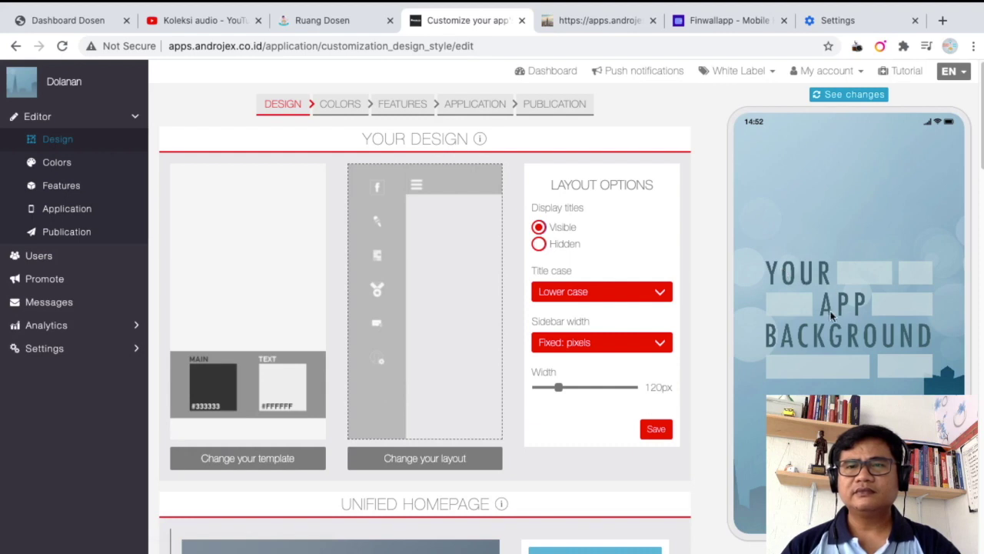
- Reload the WebApp page in its browser tab to check the changed design
scroll(874, 313, down, 3)
scroll(874, 313, up, 3)
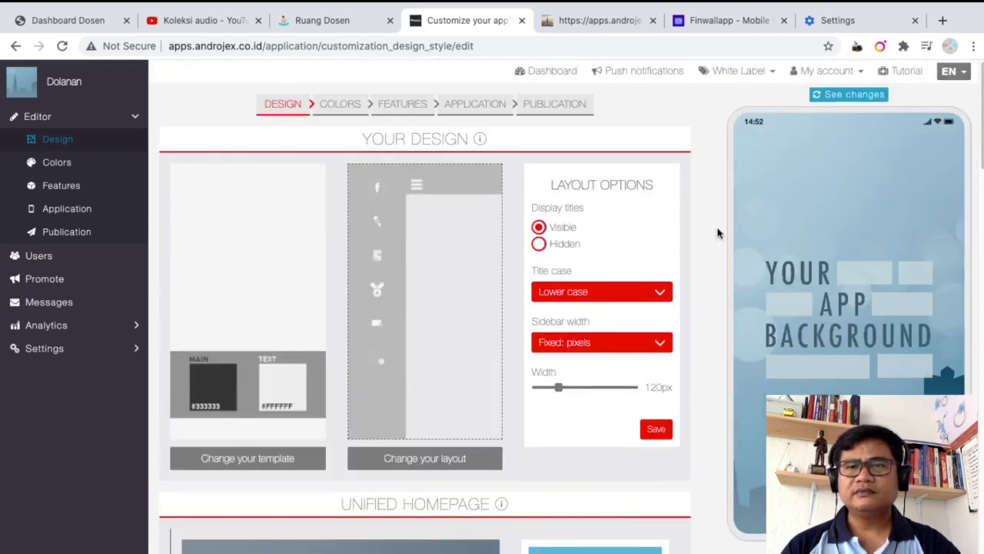
click(582, 23)
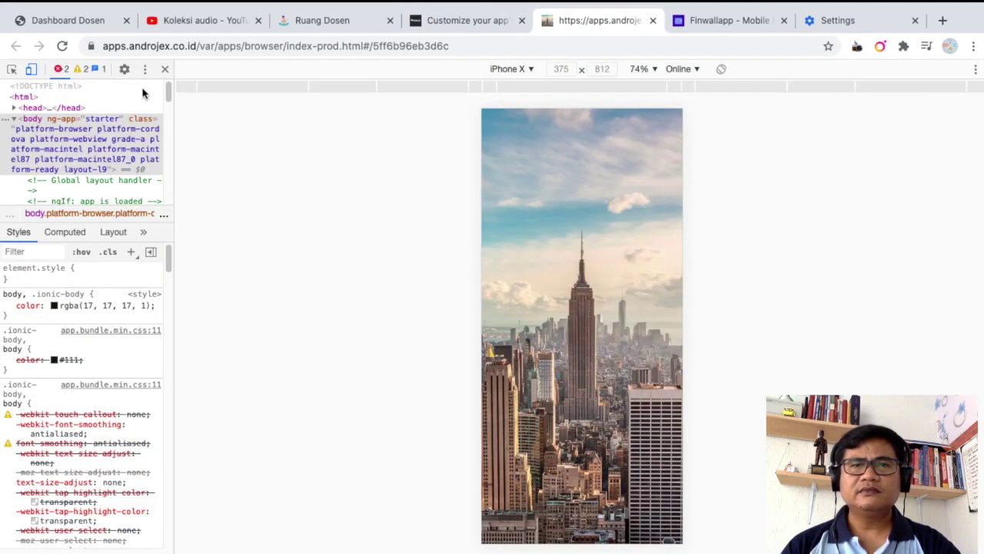
click(62, 47)
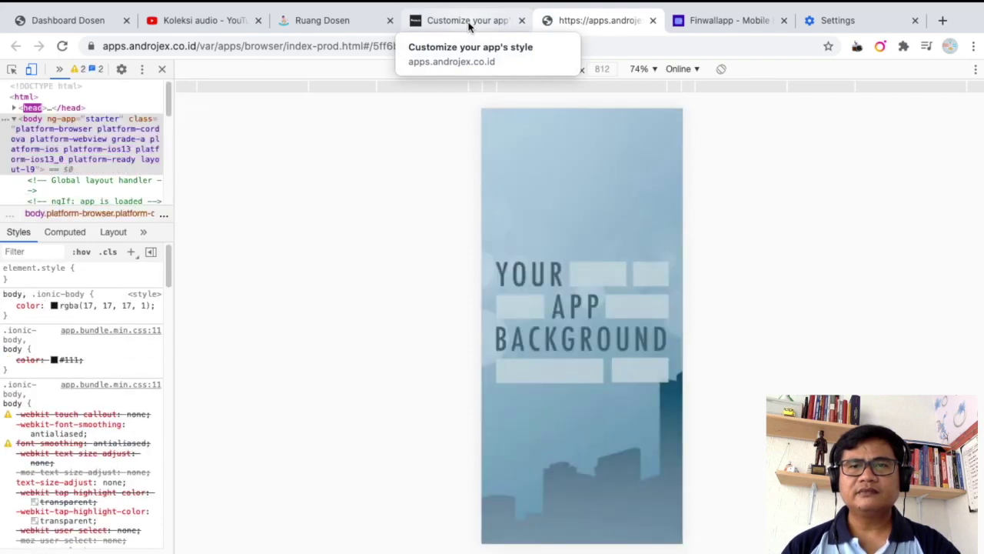
- Switch back to the Dolanan app's design editor and change the app's layout to Layout 7
click(469, 27)
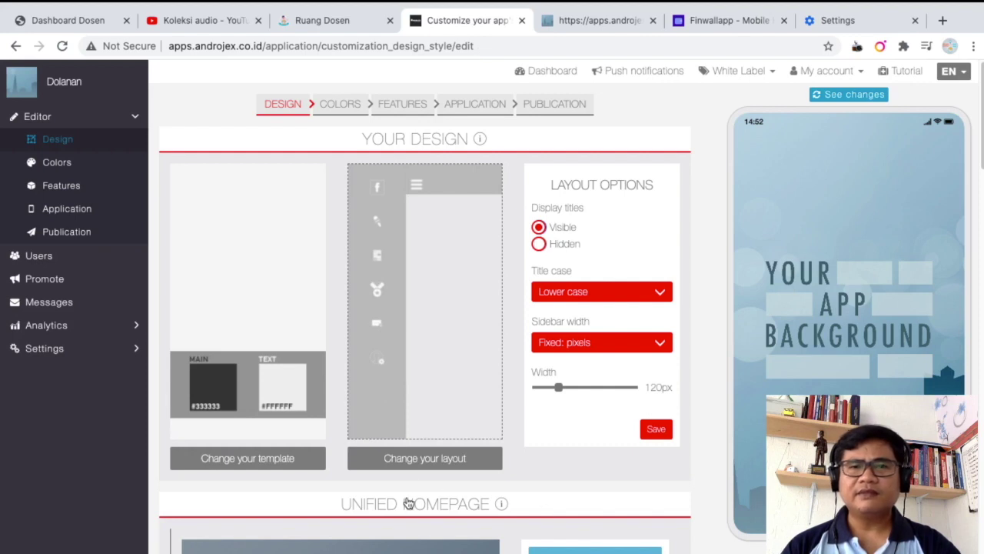
click(422, 461)
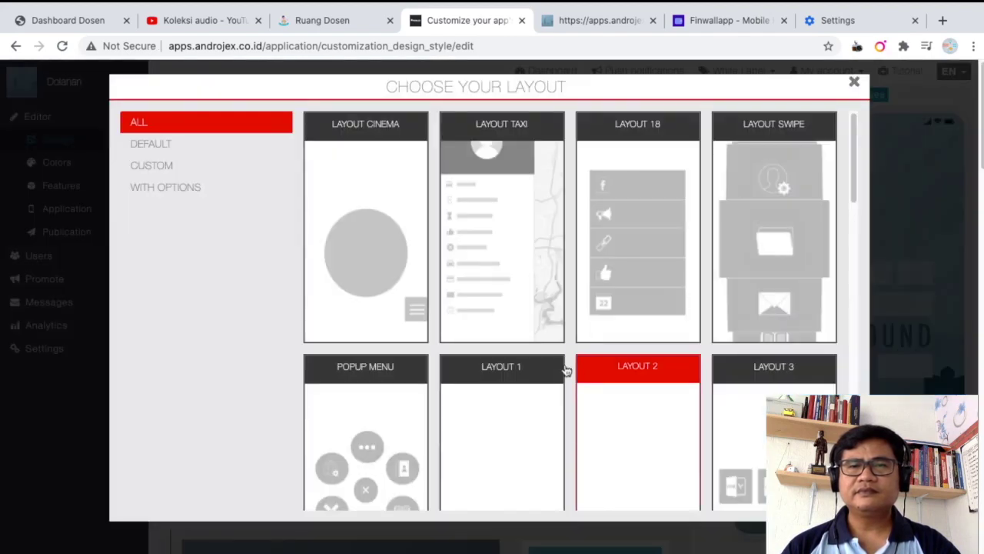
scroll(525, 329, down, 7)
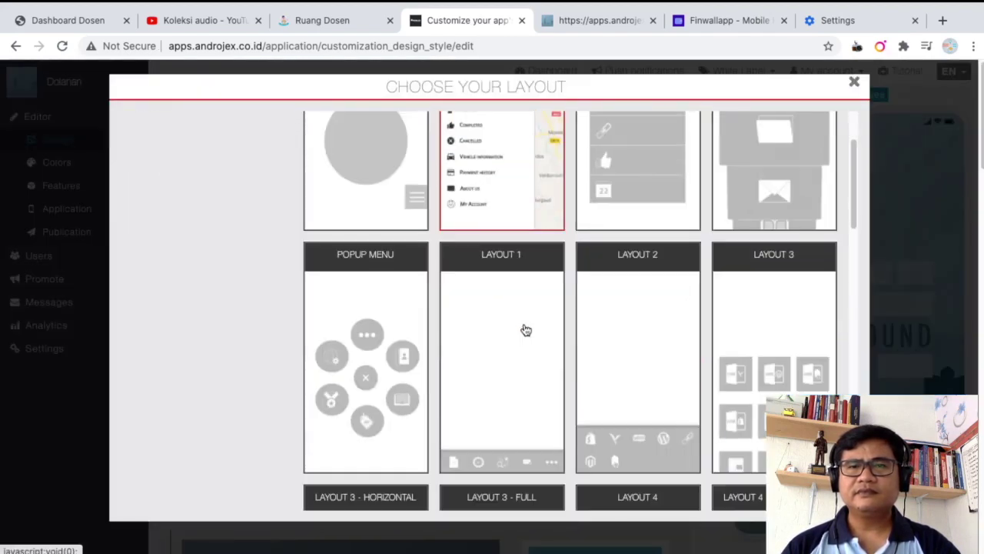
scroll(525, 329, down, 2)
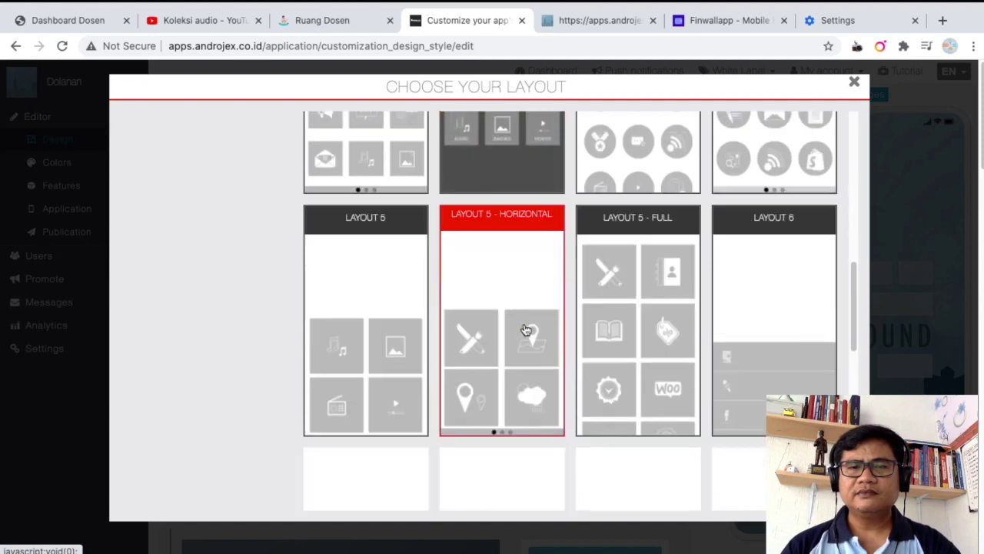
scroll(528, 330, down, 4)
scroll(530, 332, down, 5)
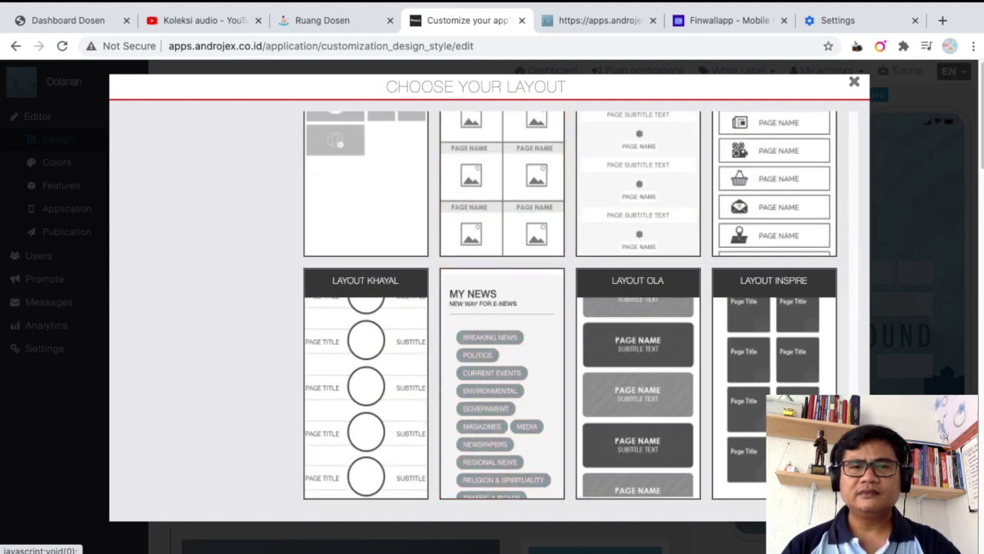
click(775, 339)
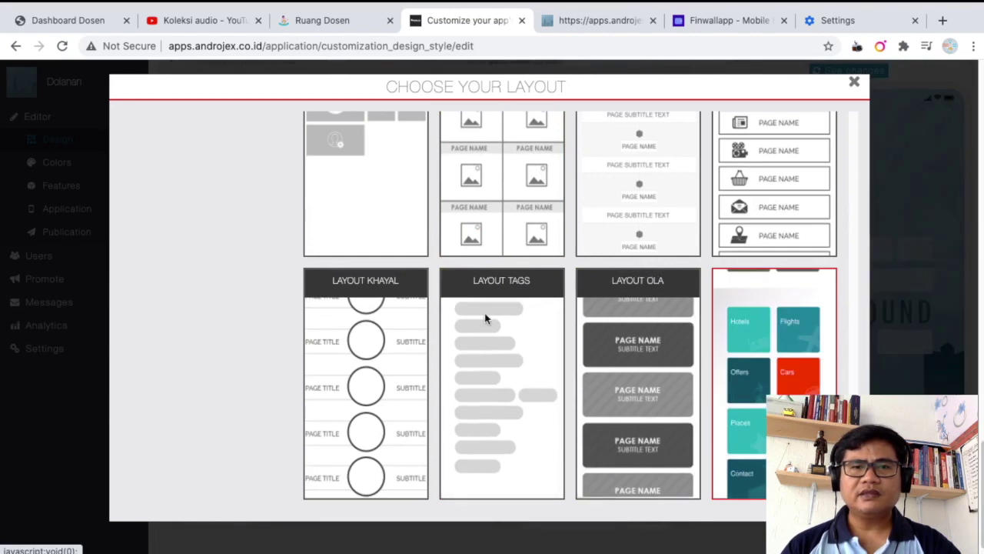
scroll(487, 321, up, 5)
click(501, 342)
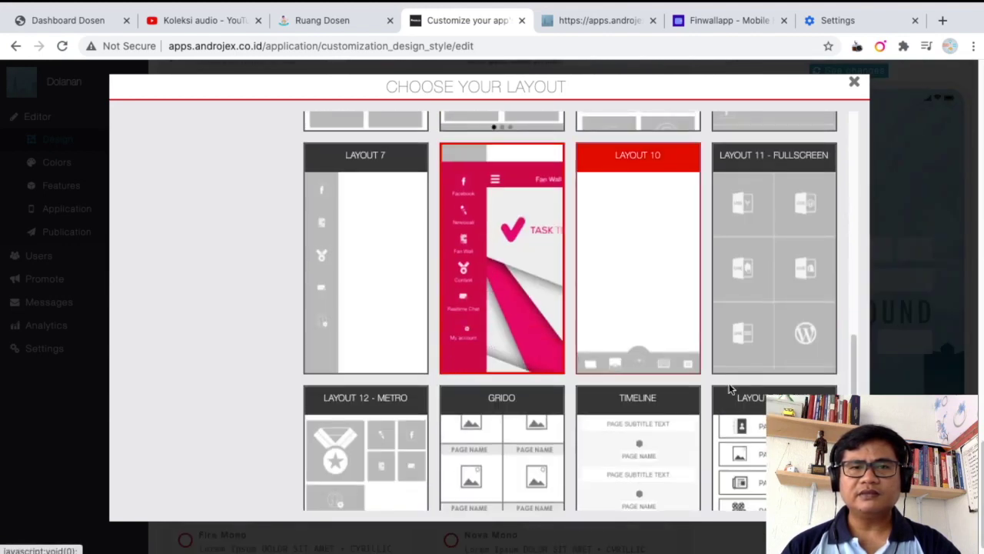
scroll(777, 416, up, 1)
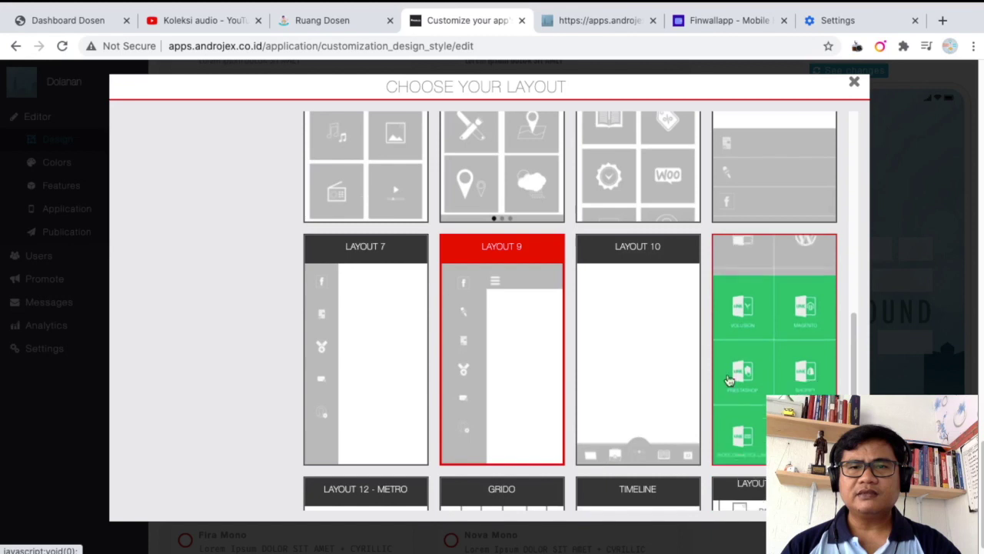
scroll(766, 346, up, 1)
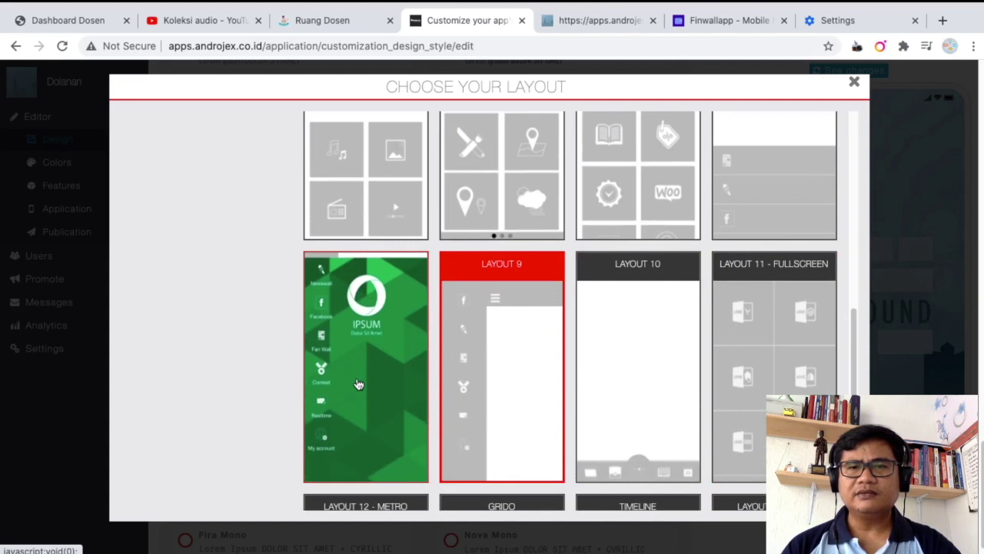
click(358, 384)
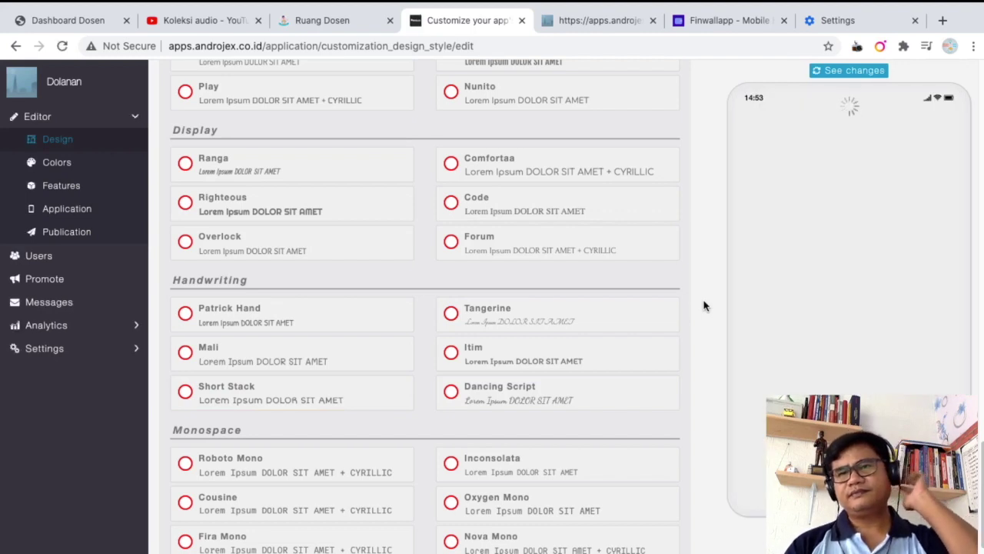
- Set the app's currency to IDR - Rp and its default locale to Indonesian (id_ID) in the localization settings
scroll(704, 306, up, 8)
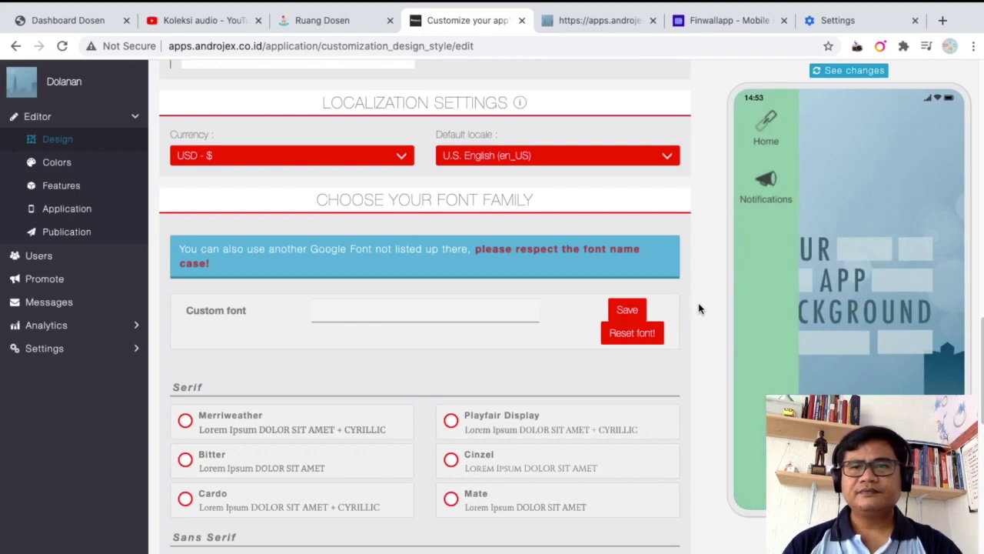
click(398, 159)
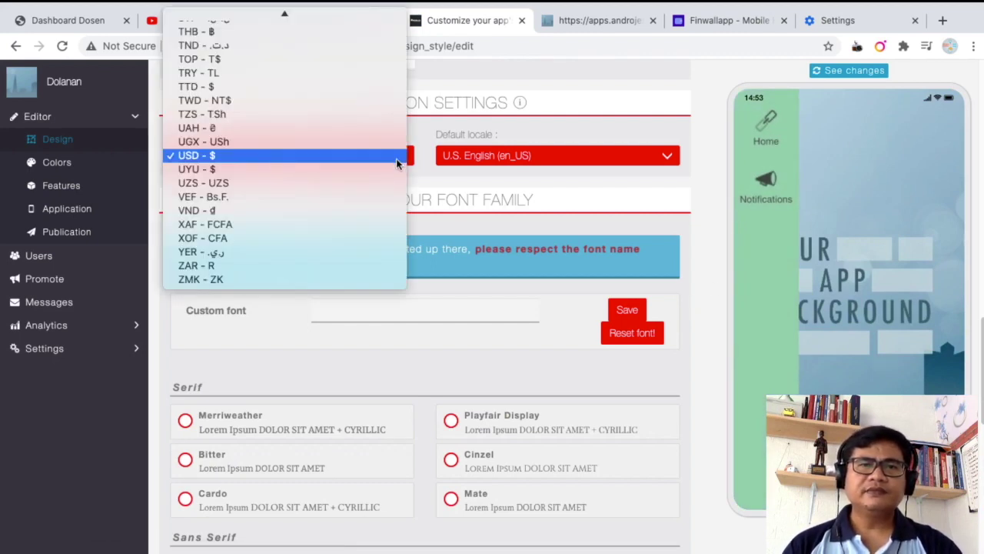
scroll(396, 158, up, 1)
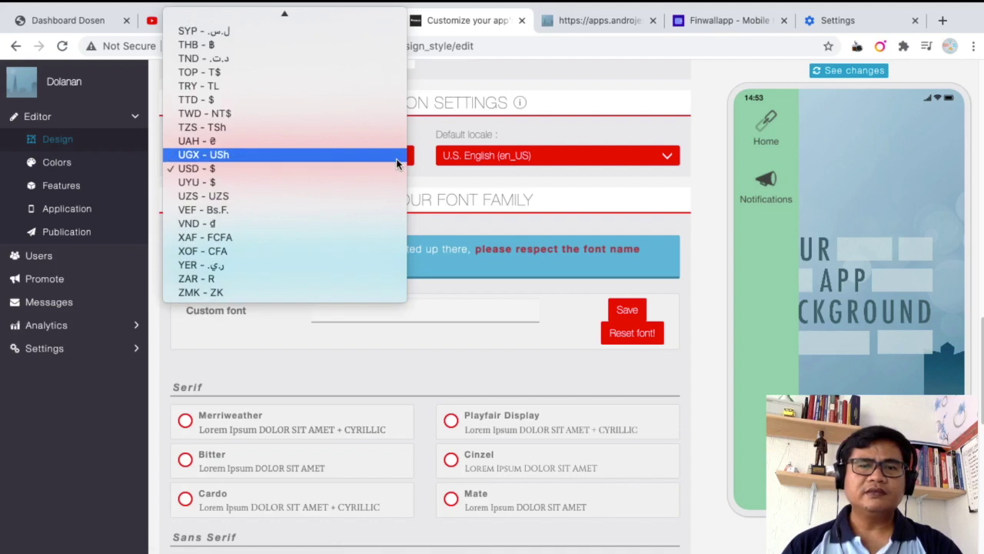
key(i)
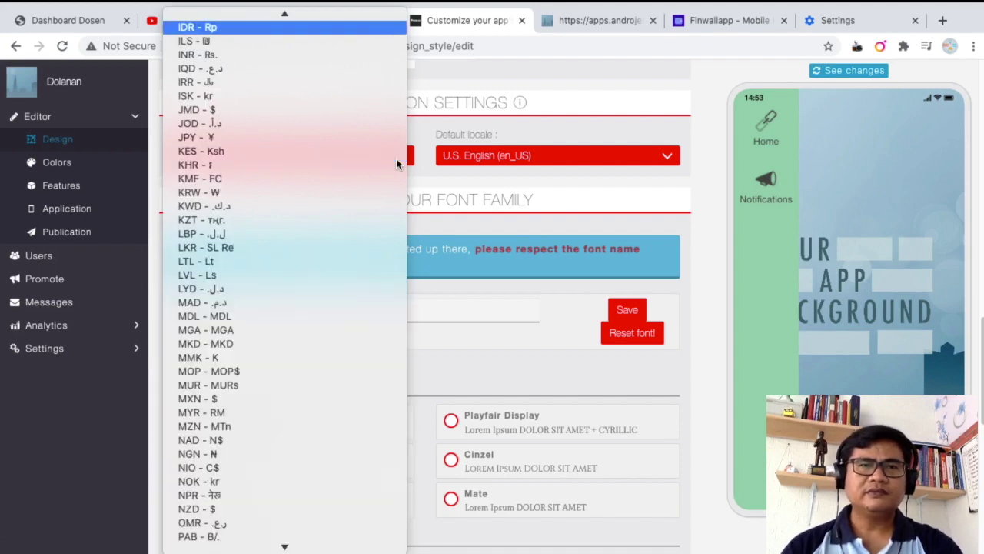
click(320, 28)
click(520, 158)
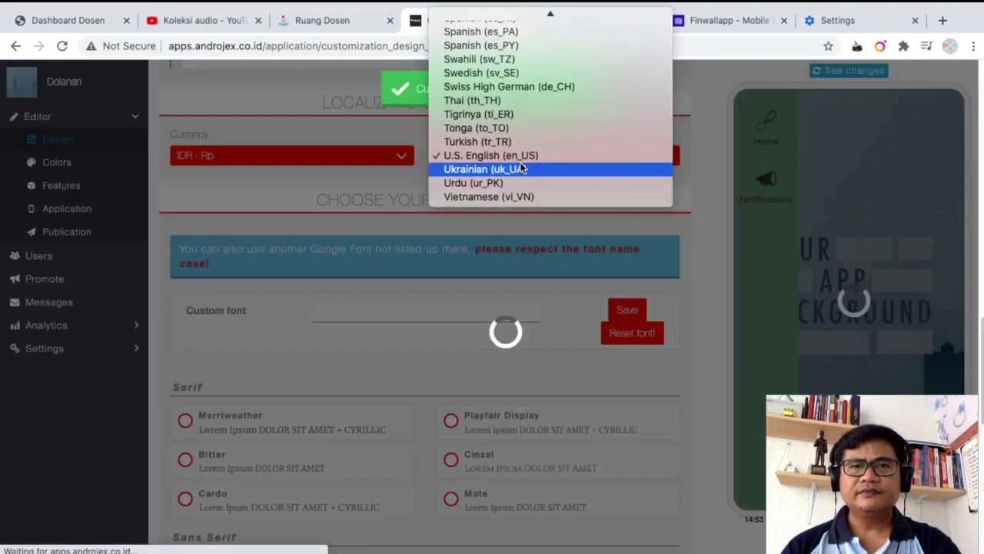
key(i)
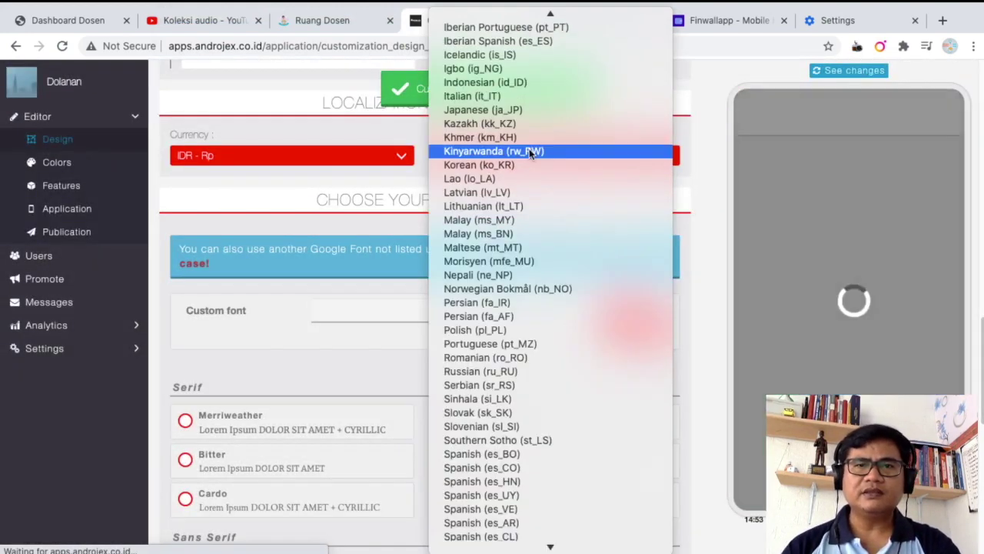
key(Escape)
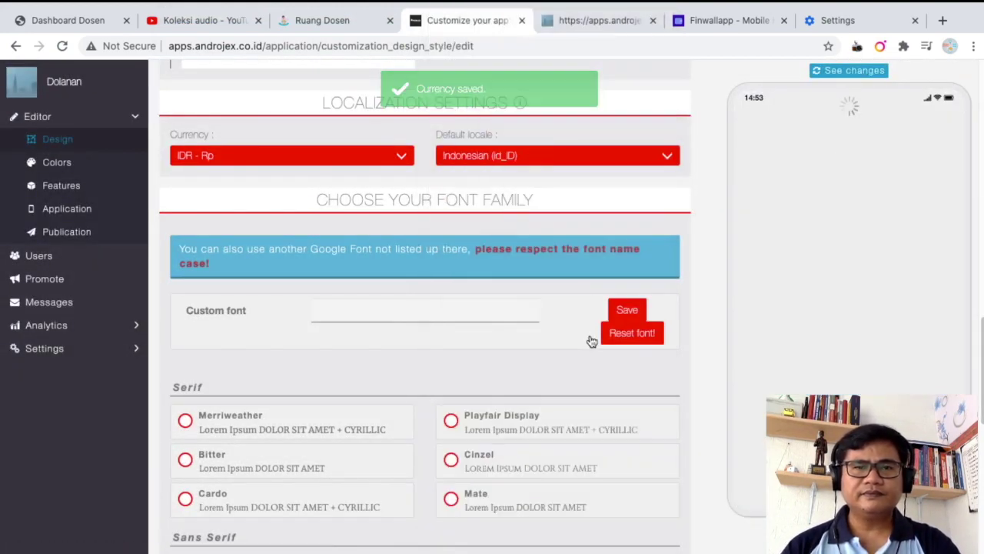
- Examine the homepage and layout options on the design page together with the updated app preview
scroll(645, 312, up, 5)
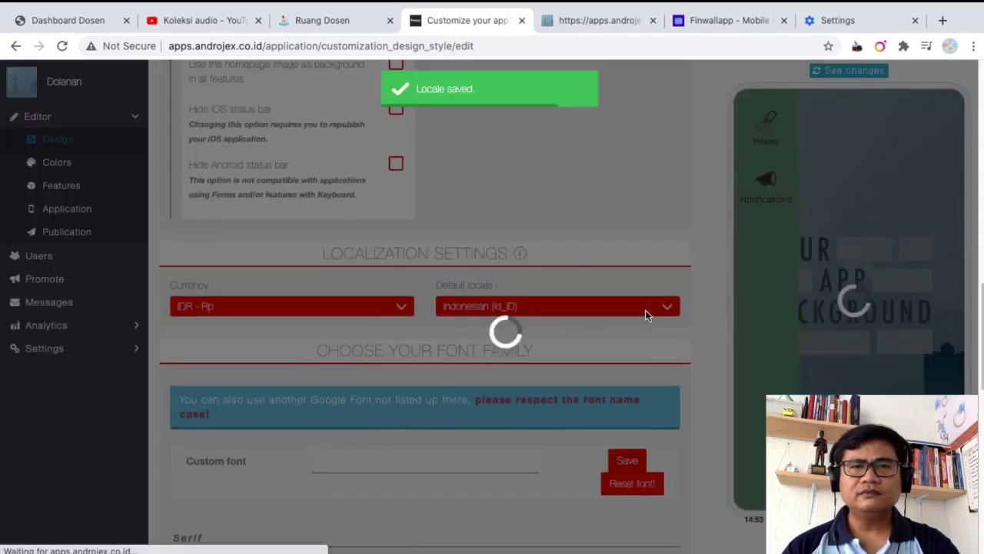
scroll(536, 292, up, 3)
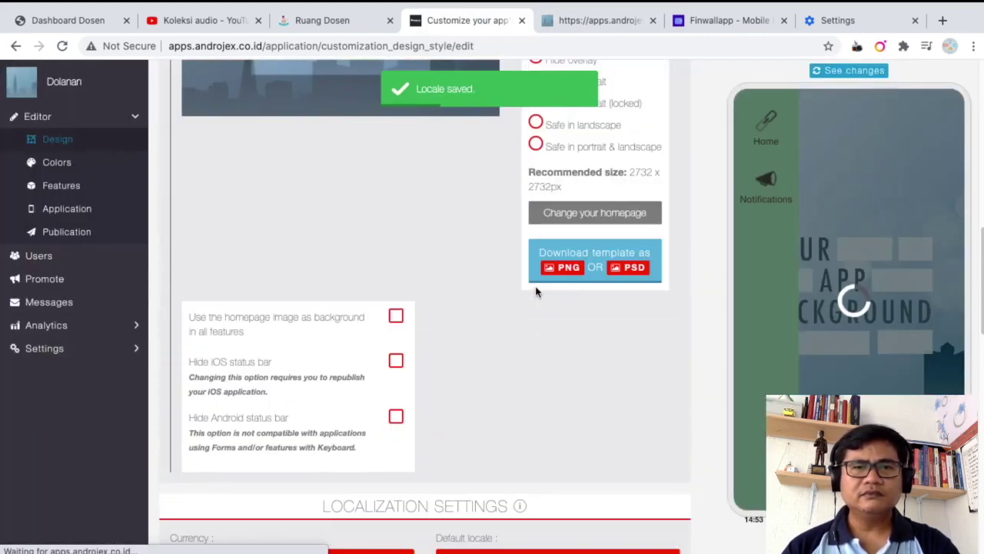
scroll(554, 314, up, 2)
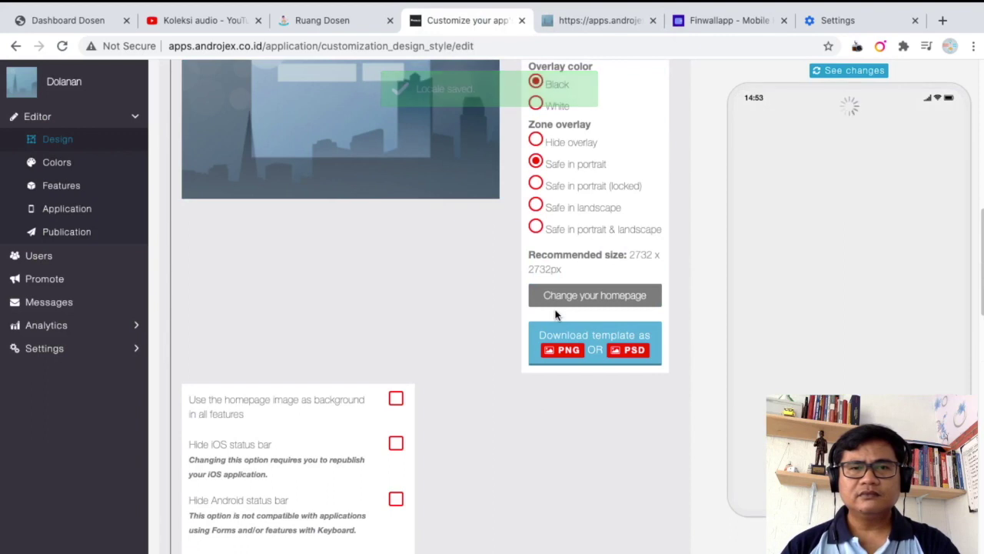
scroll(559, 316, up, 10)
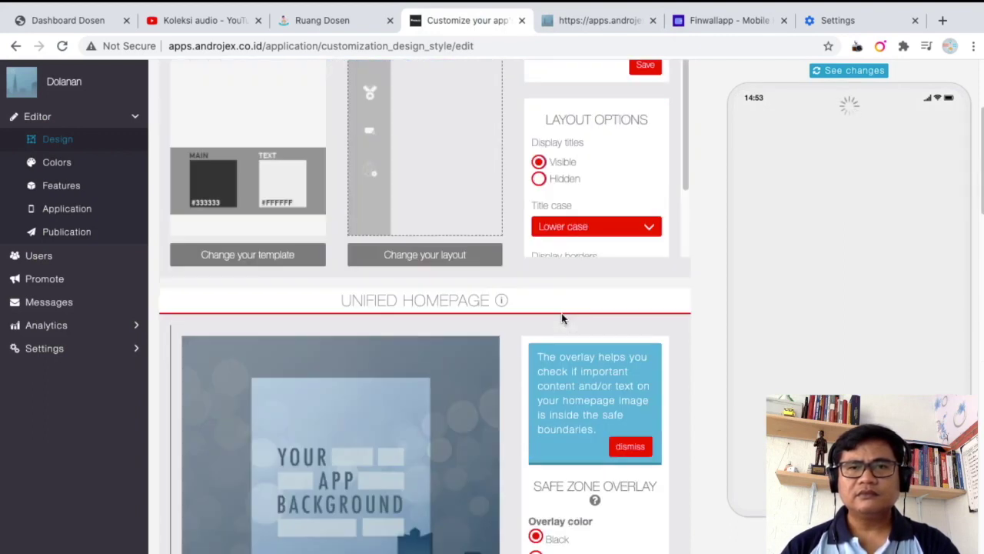
scroll(562, 320, up, 3)
scroll(563, 320, up, 1)
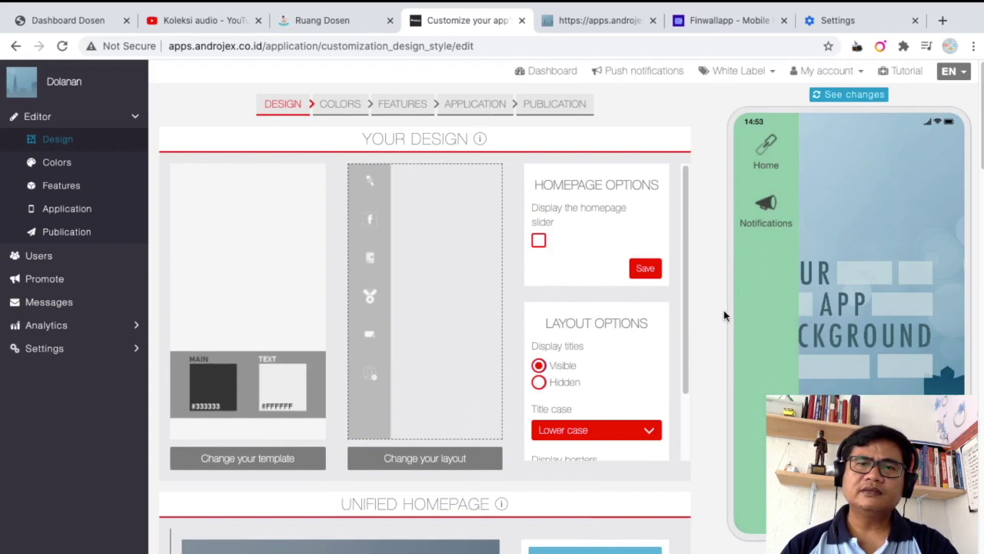
scroll(735, 303, down, 4)
scroll(735, 303, up, 4)
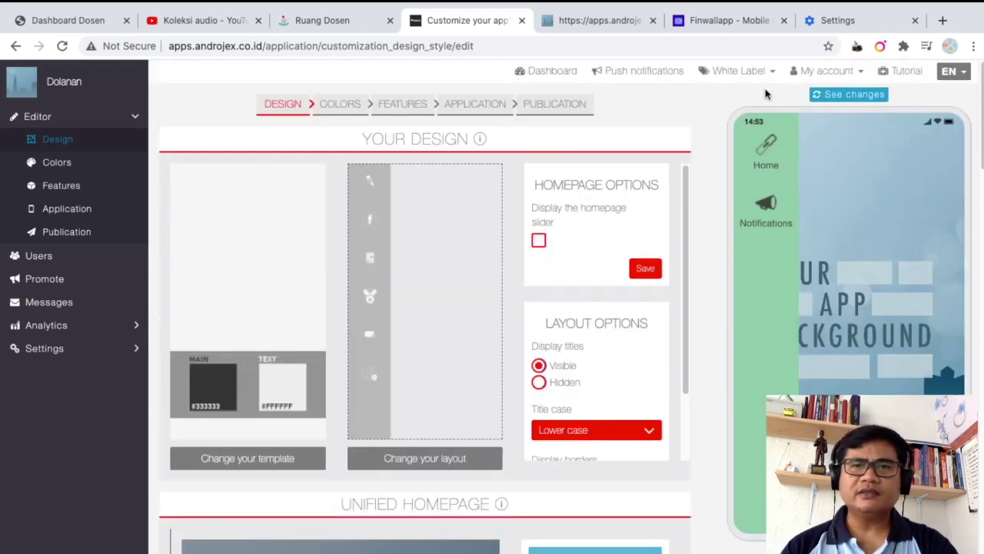
- Reload the WebApp in its browser tab and try the side menu of the Finwallapp home page
key(ctrl+Tab)
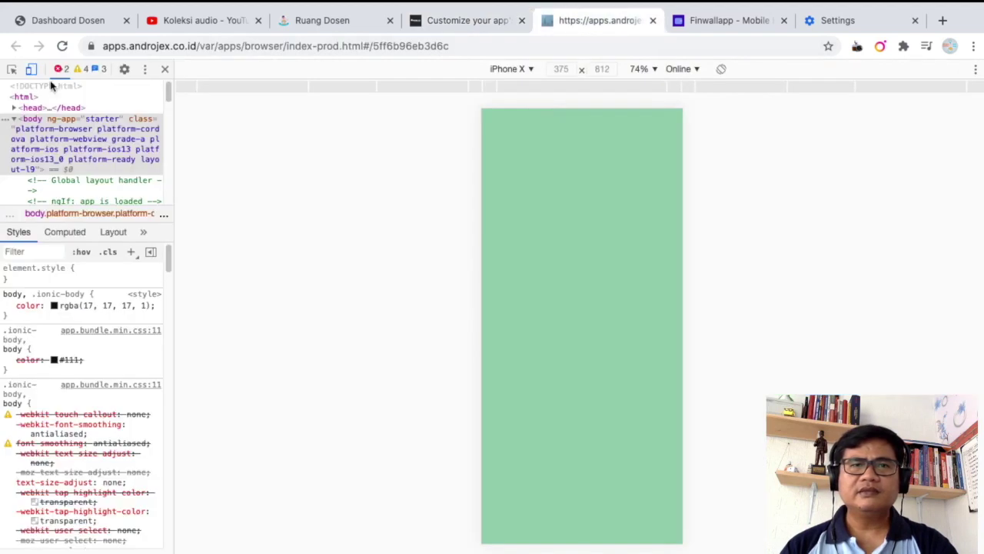
key(ctrl+r)
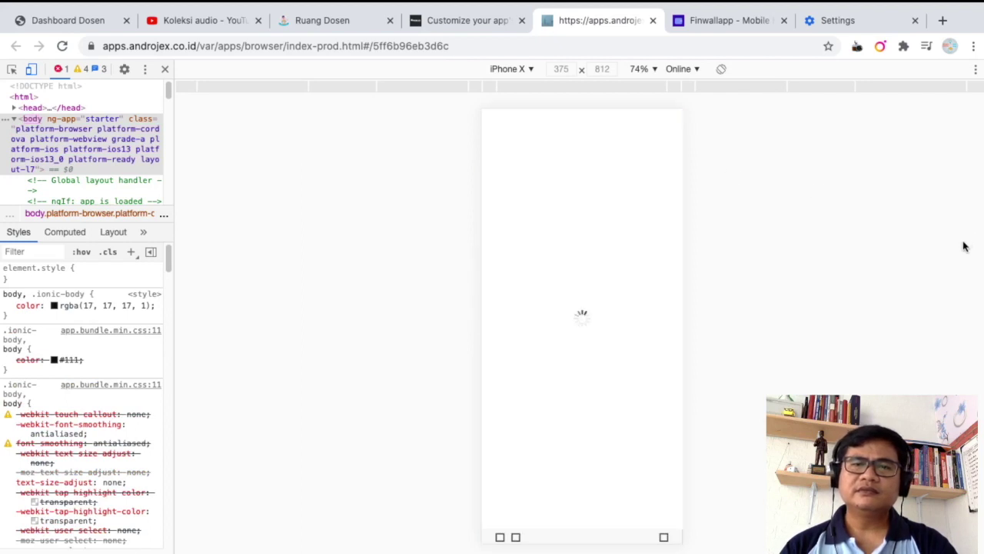
scroll(627, 323, down, 4)
scroll(646, 315, up, 4)
click(492, 124)
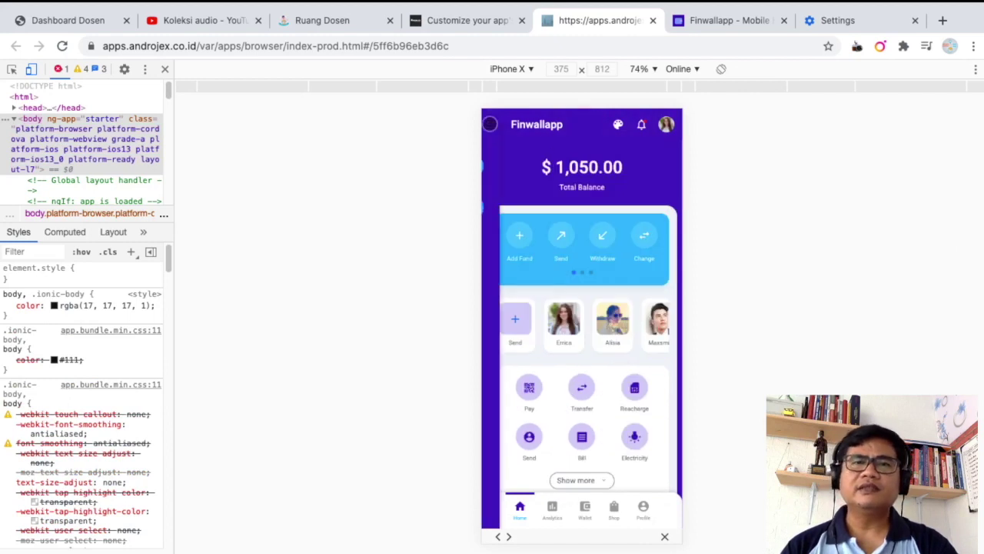
click(501, 130)
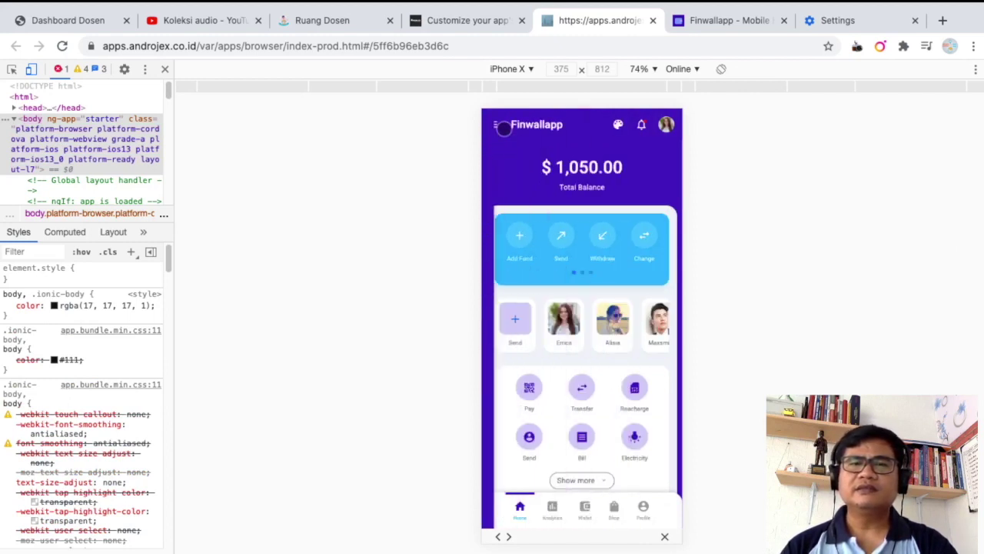
- Return to the Dolanan editor and remove the push notifications page from the app's features
click(486, 21)
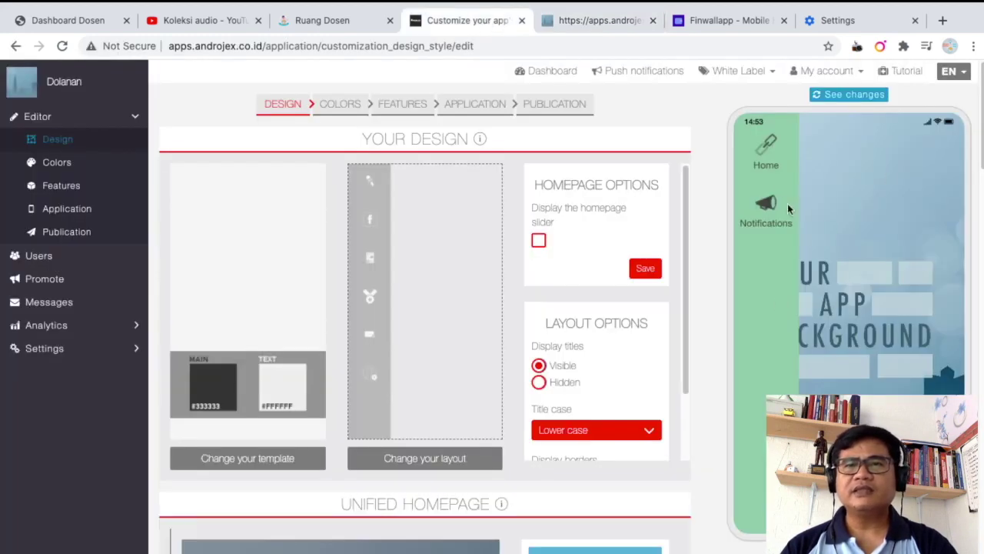
click(77, 190)
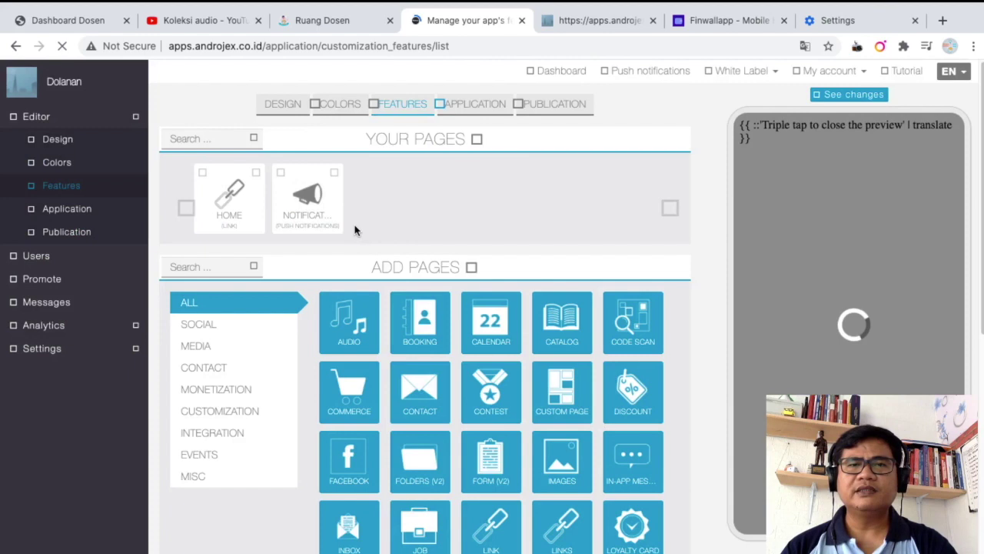
click(334, 173)
click(632, 133)
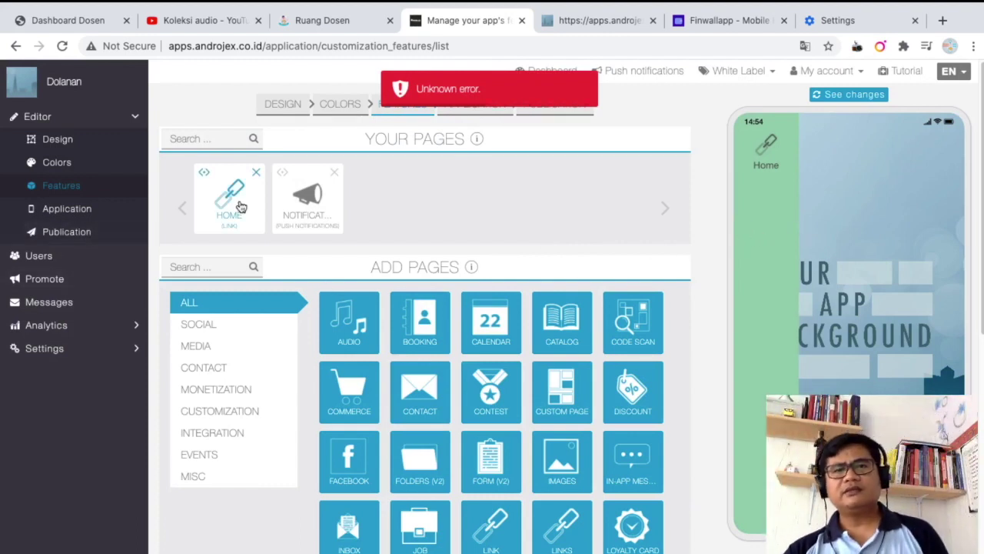
- Try the refreshed app preview with the Home link page unavailable from the menu, and restore its menu availability
click(469, 348)
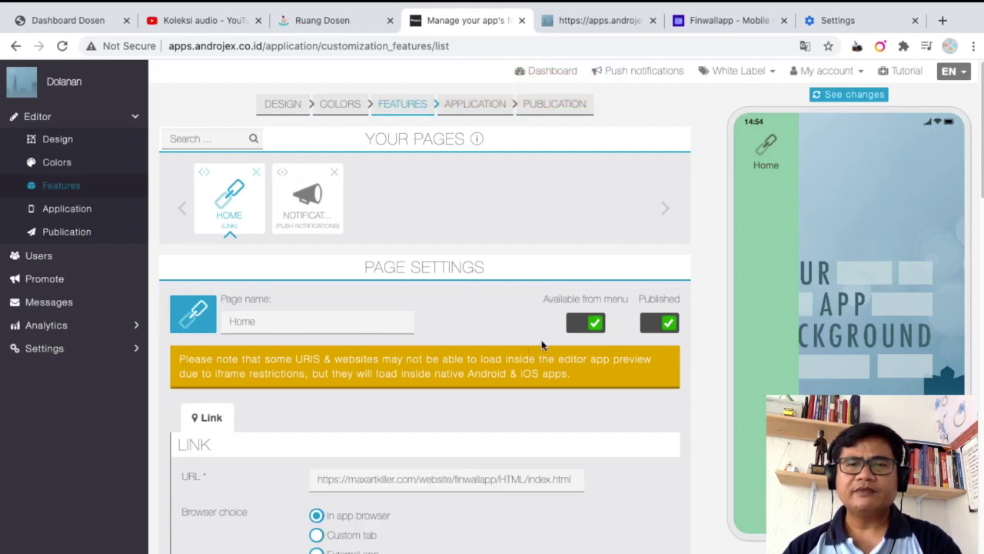
scroll(487, 324, down, 1)
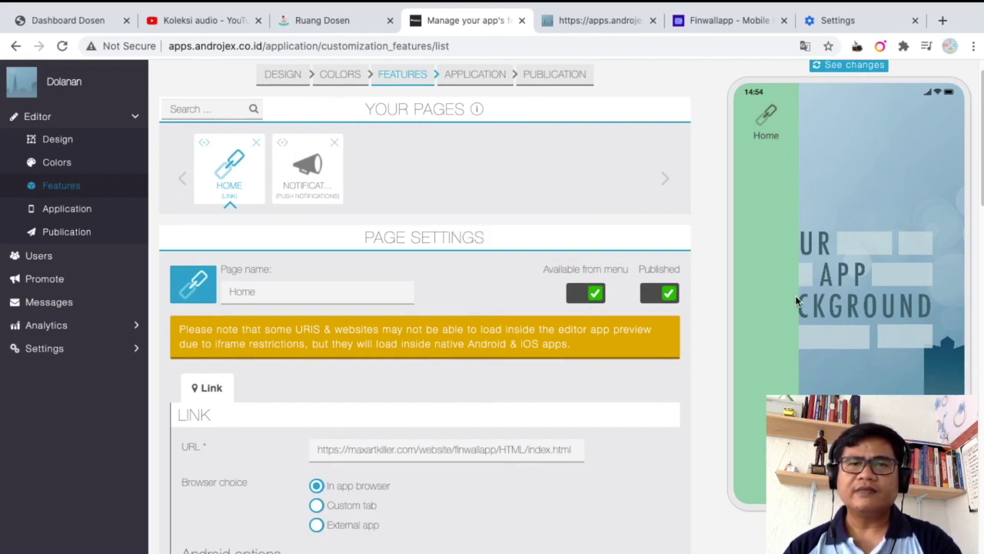
click(579, 295)
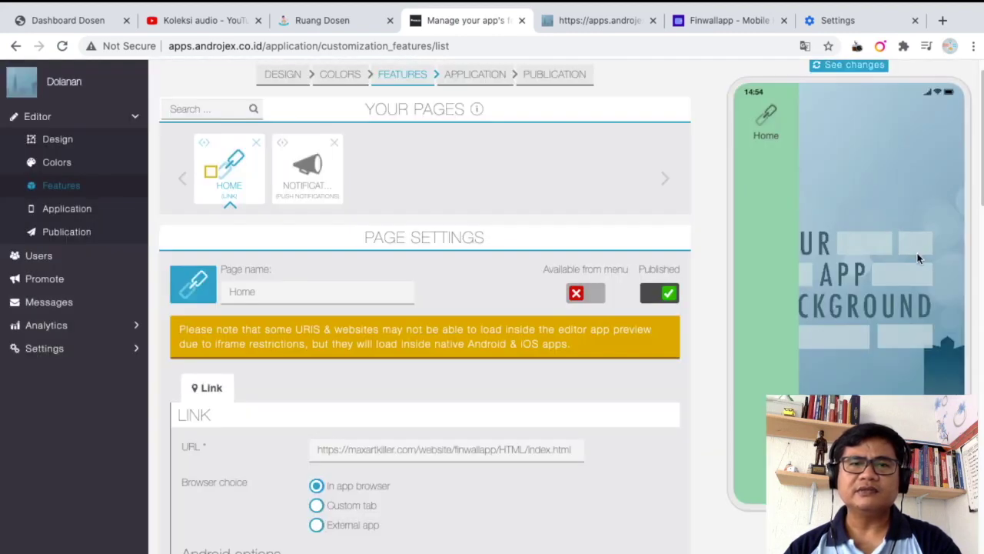
scroll(601, 386, down, 1)
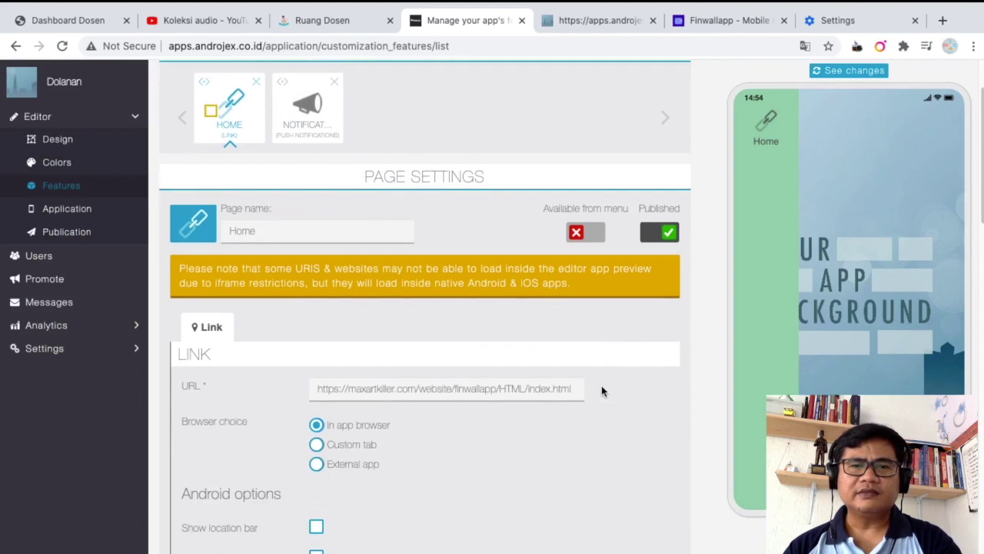
scroll(601, 390, down, 2)
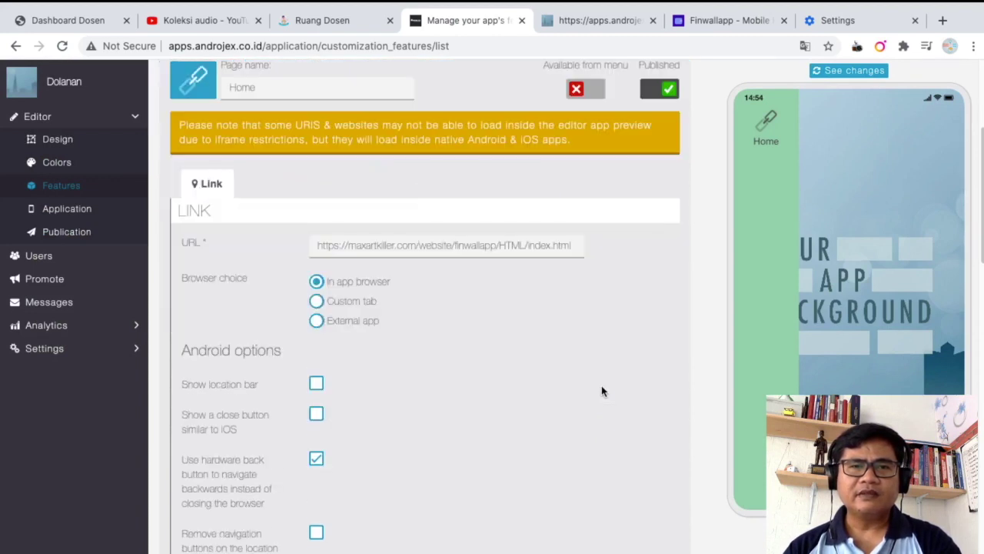
scroll(601, 391, up, 3)
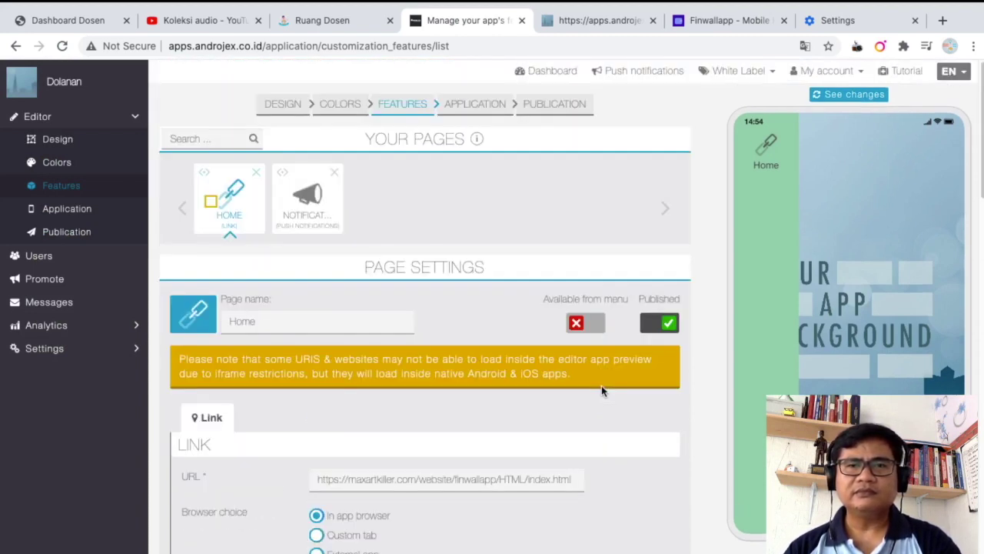
click(860, 95)
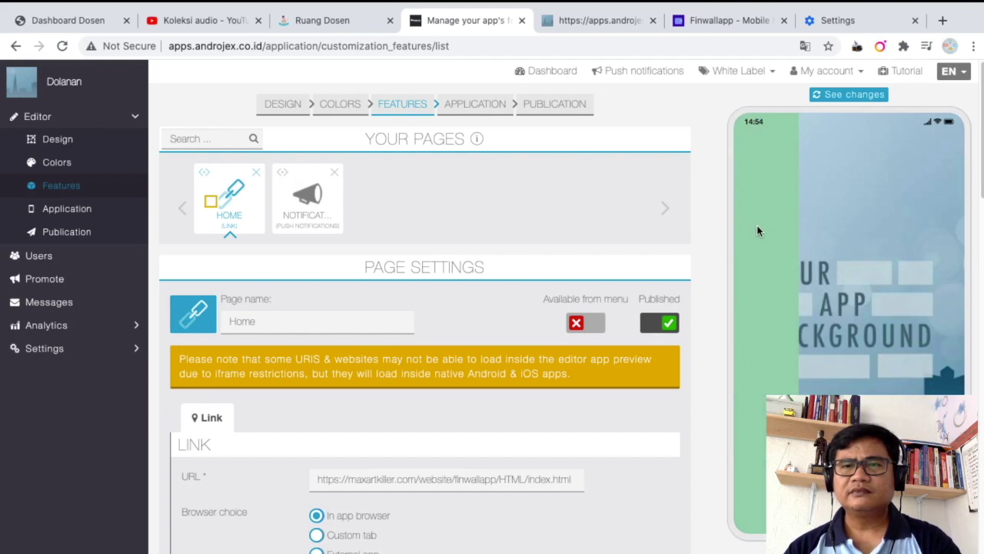
click(586, 323)
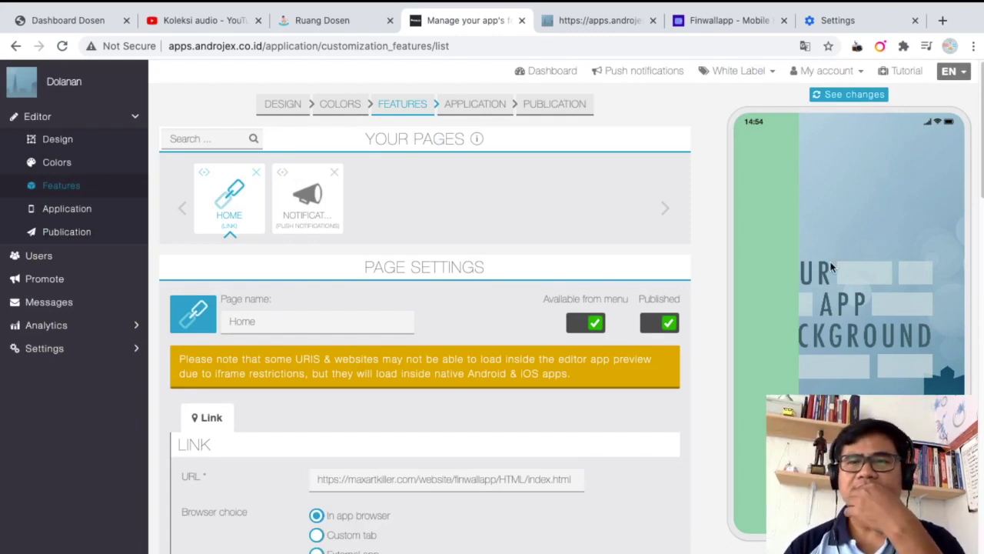
- Examine the Home page's link URL, Android and iOS options, and the page types that can be added
scroll(535, 296, down, 3)
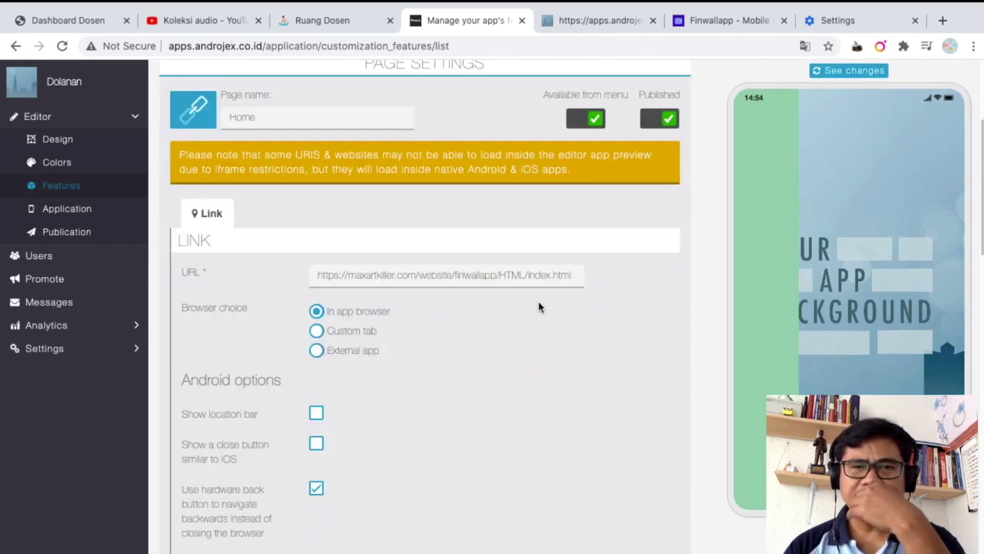
scroll(543, 312, down, 1)
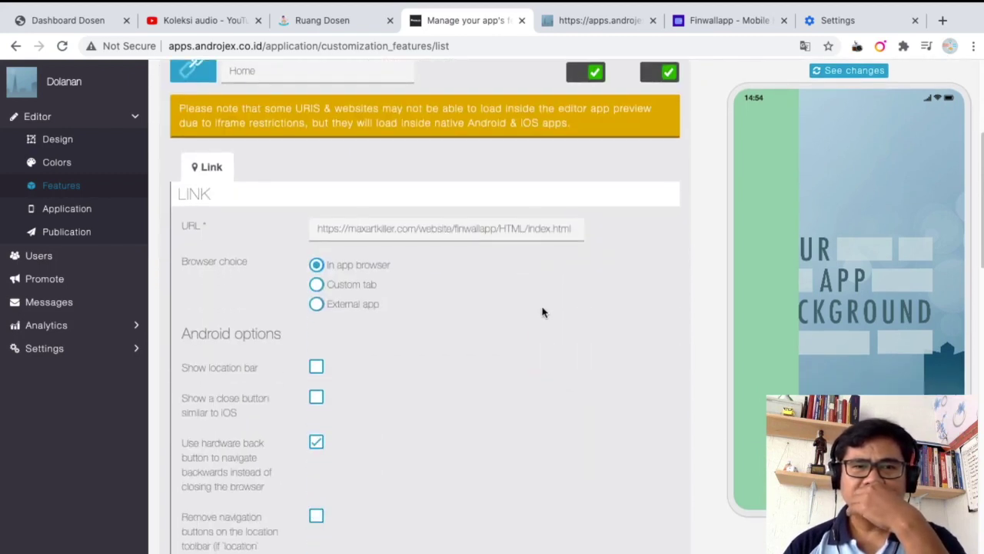
scroll(542, 312, down, 2)
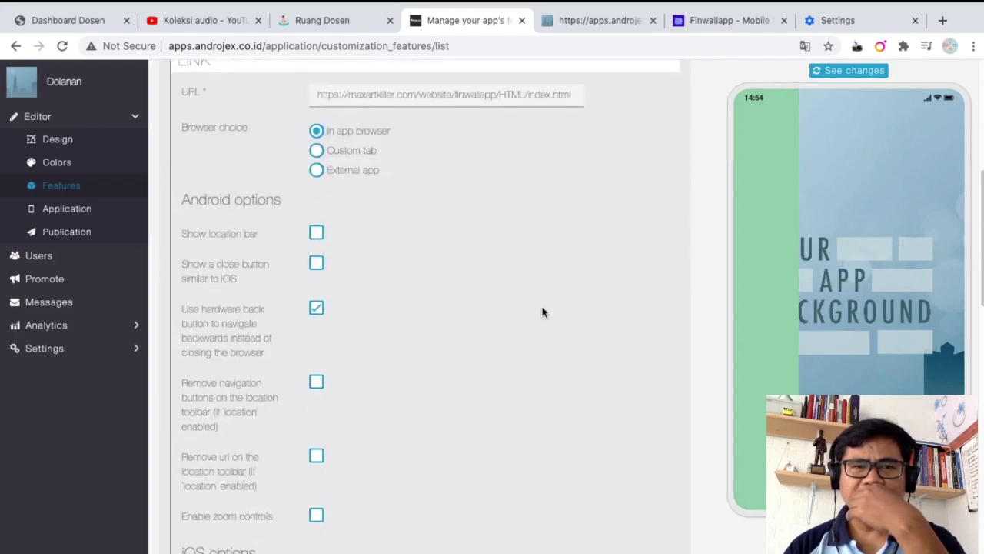
scroll(543, 312, down, 3)
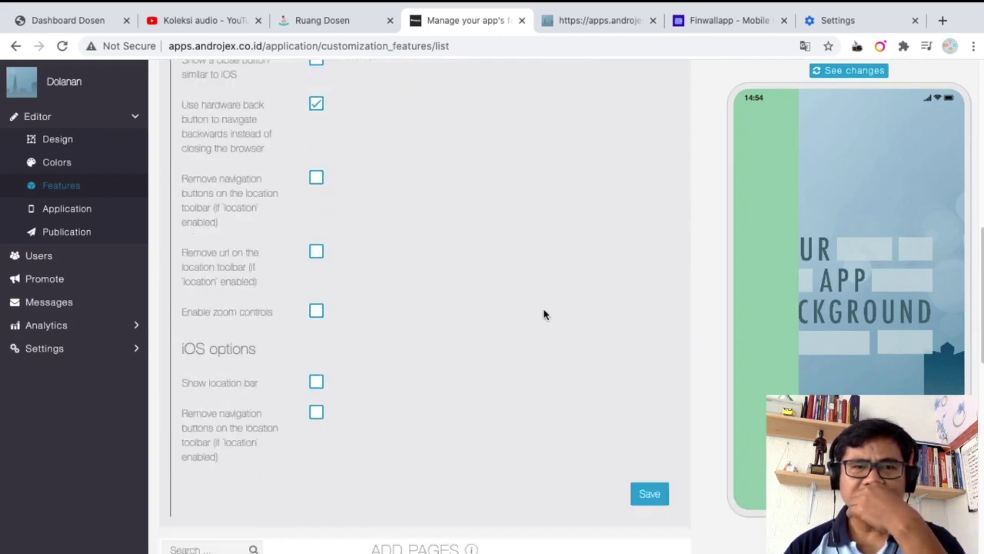
scroll(544, 315, down, 5)
scroll(544, 314, down, 2)
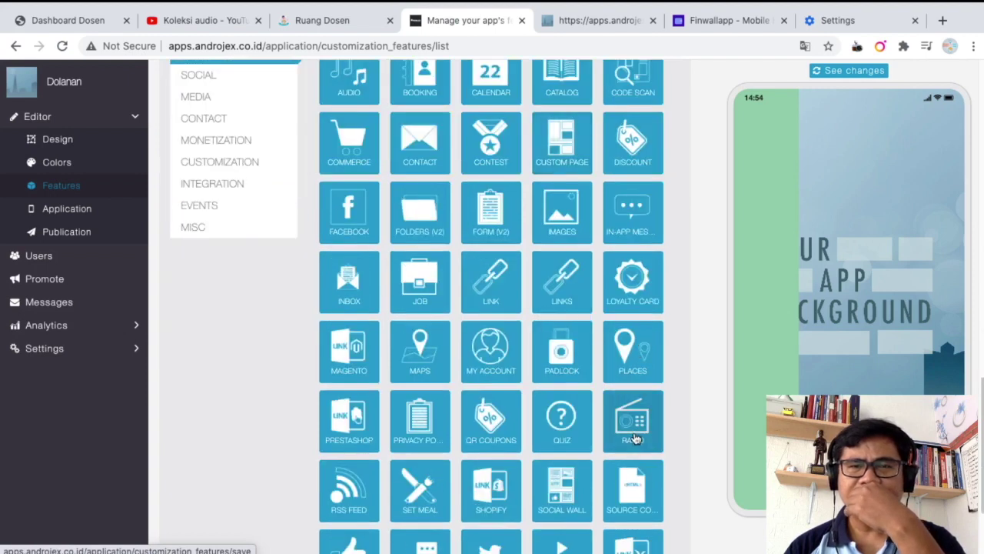
scroll(635, 437, down, 1)
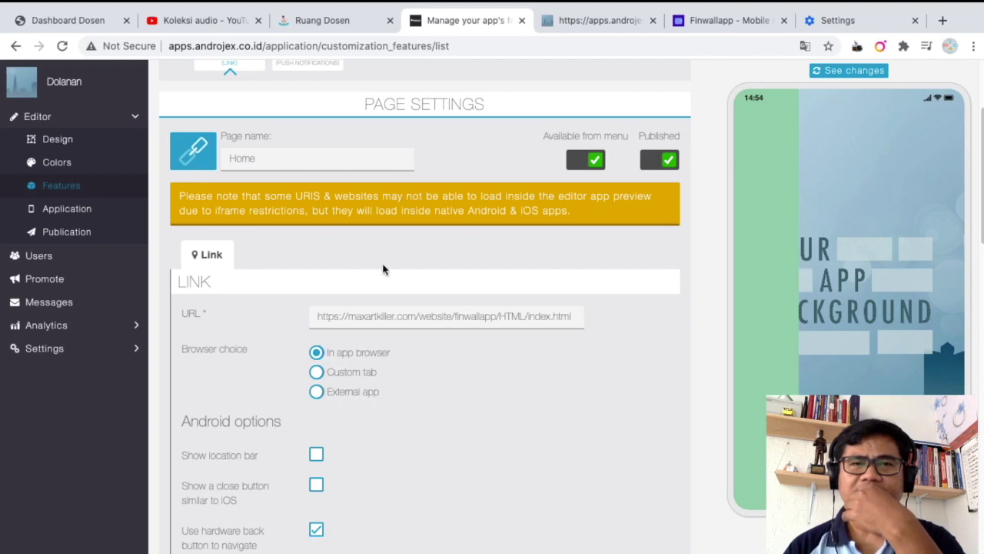
- Add a Source code page to the app's features
scroll(457, 270, down, 8)
scroll(458, 271, down, 5)
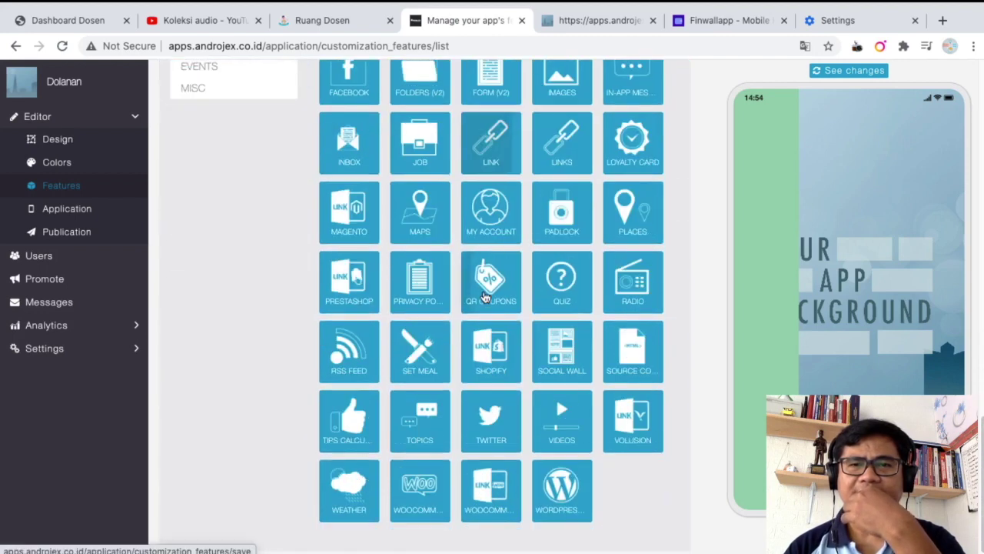
click(626, 352)
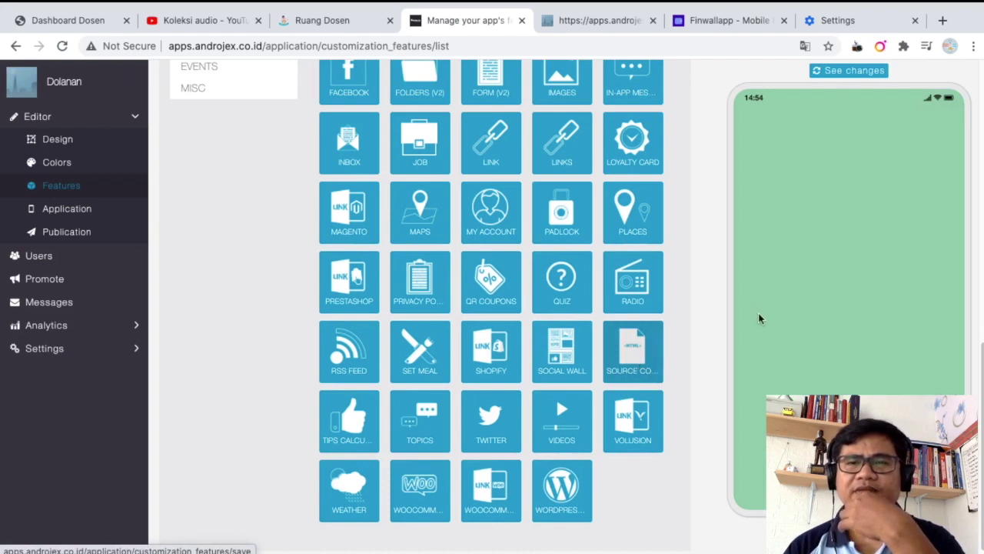
click(620, 340)
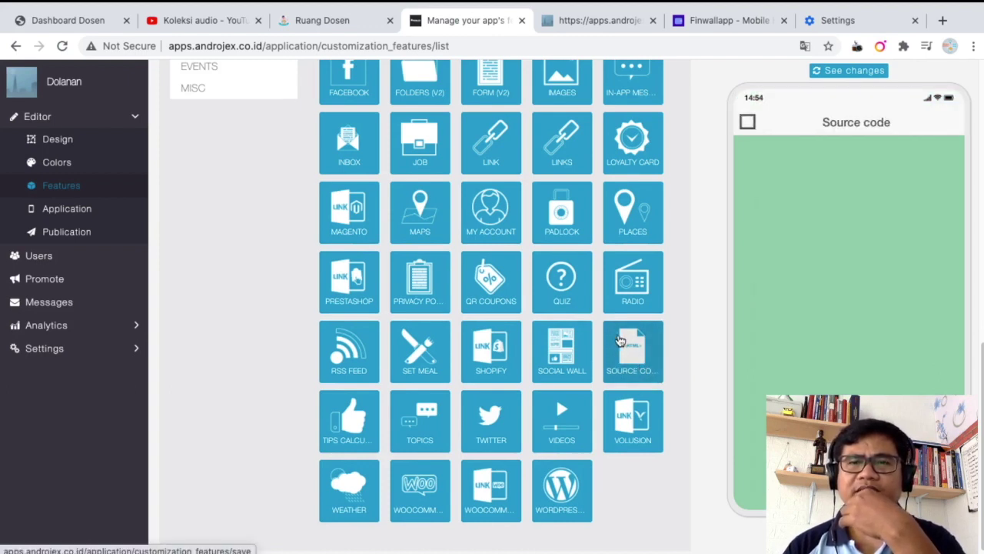
click(619, 340)
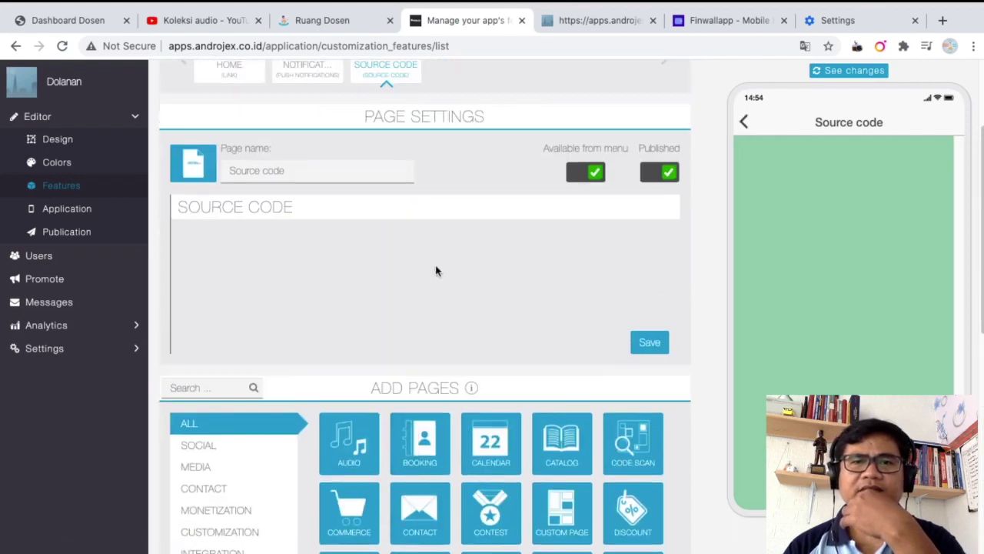
- Rename the new source code page as Home
scroll(406, 238, up, 2)
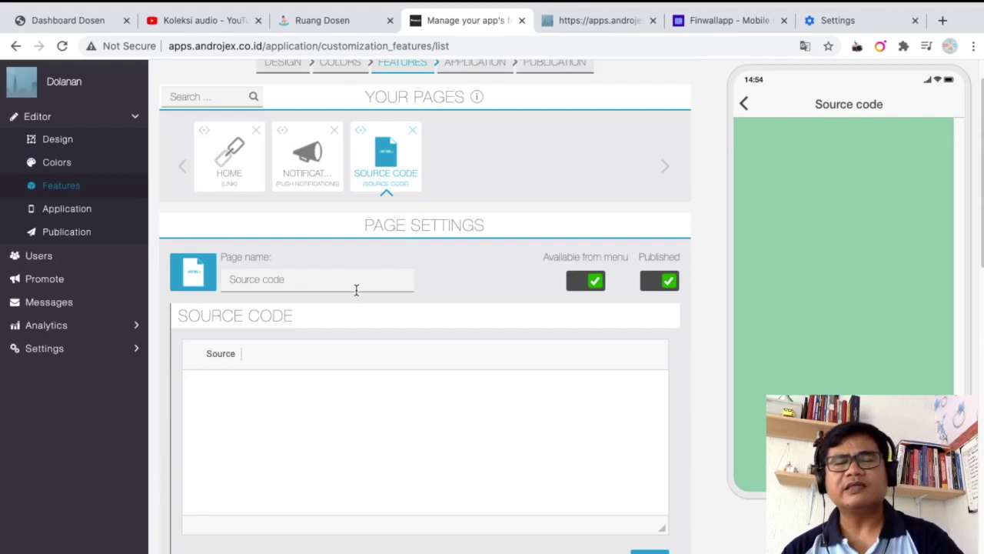
scroll(361, 286, down, 1)
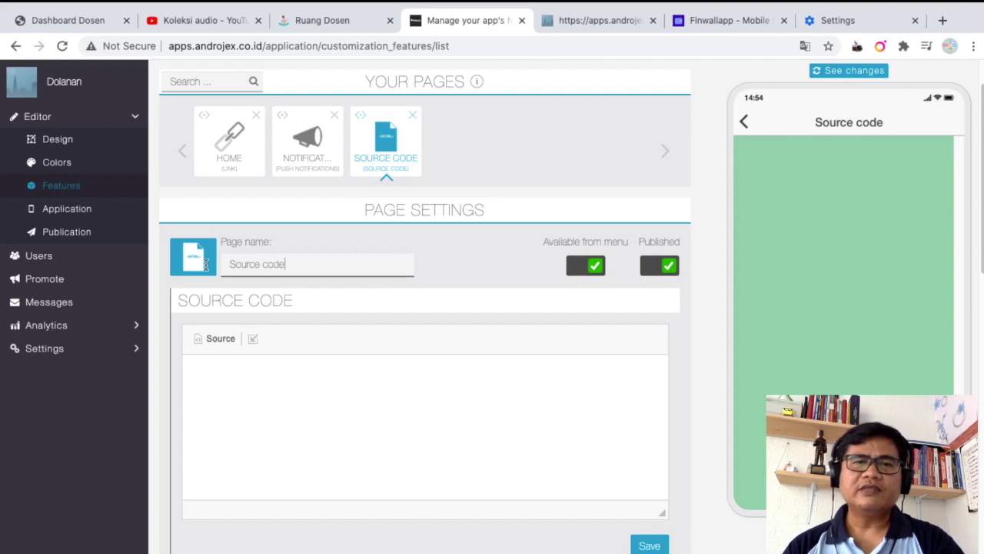
click(306, 266)
text(HOME)
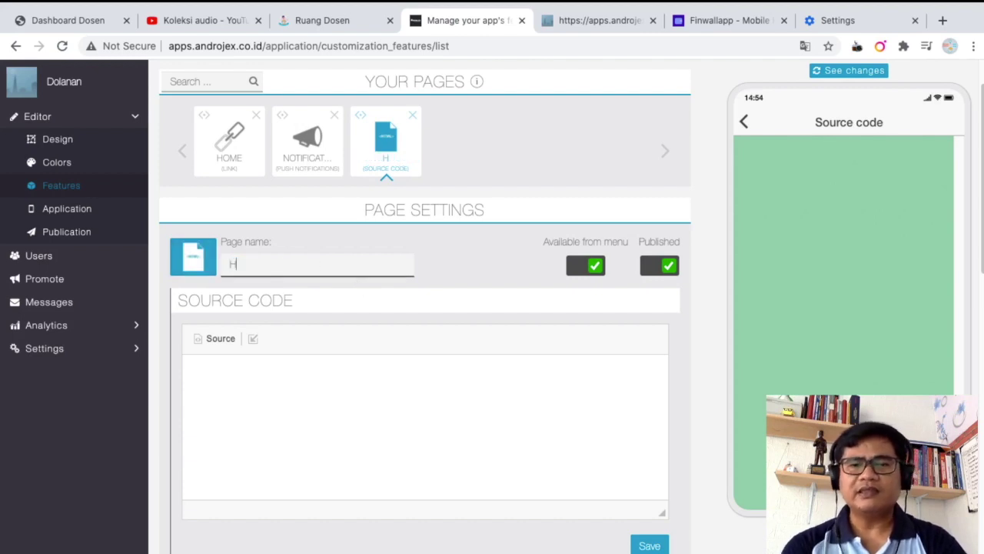
key(BackSpace)
key(BackSpace)
key(BackSpace)
key(BackSpace)
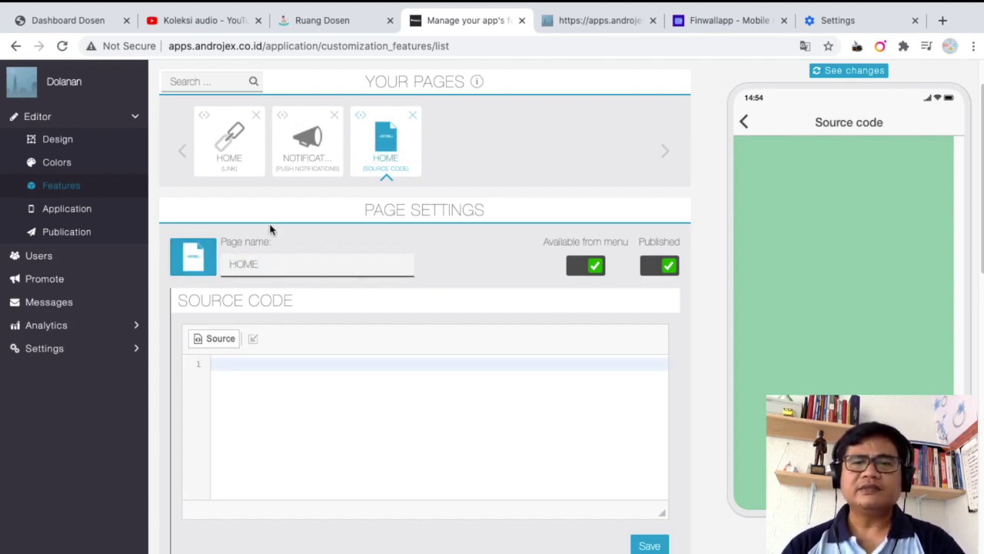
text(Home)
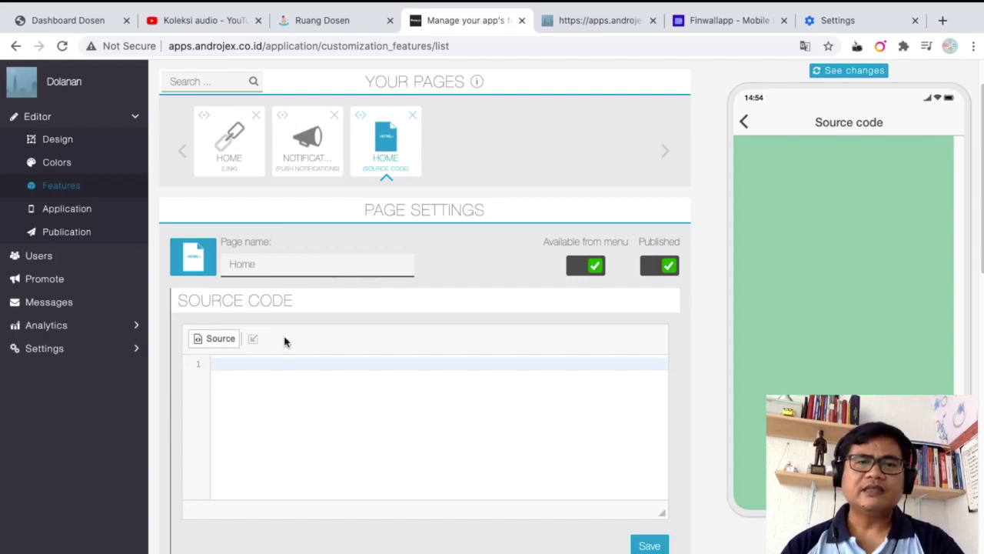
click(289, 400)
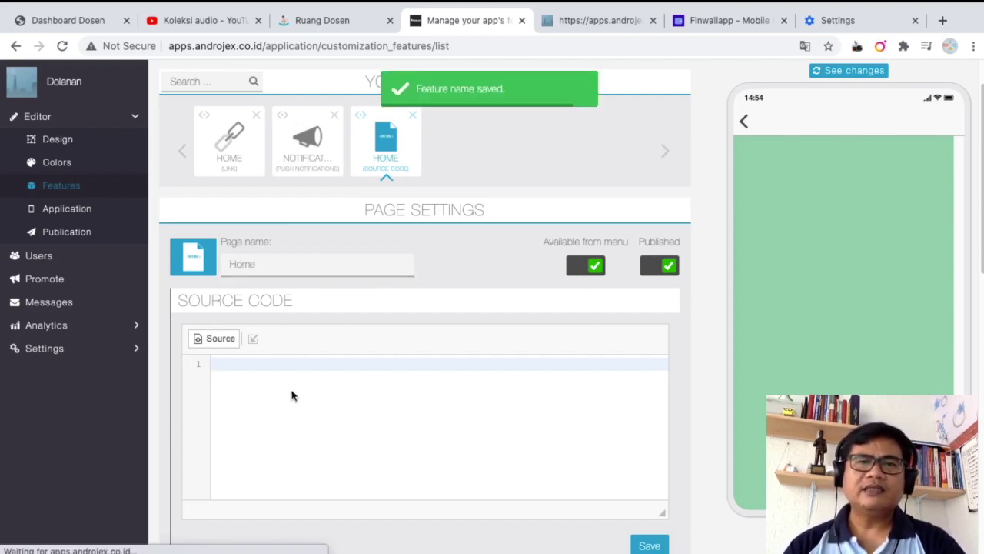
- Check the Finwallapp demo page and the WebApp in their browser tabs, and return to the Dolanan editor
click(725, 21)
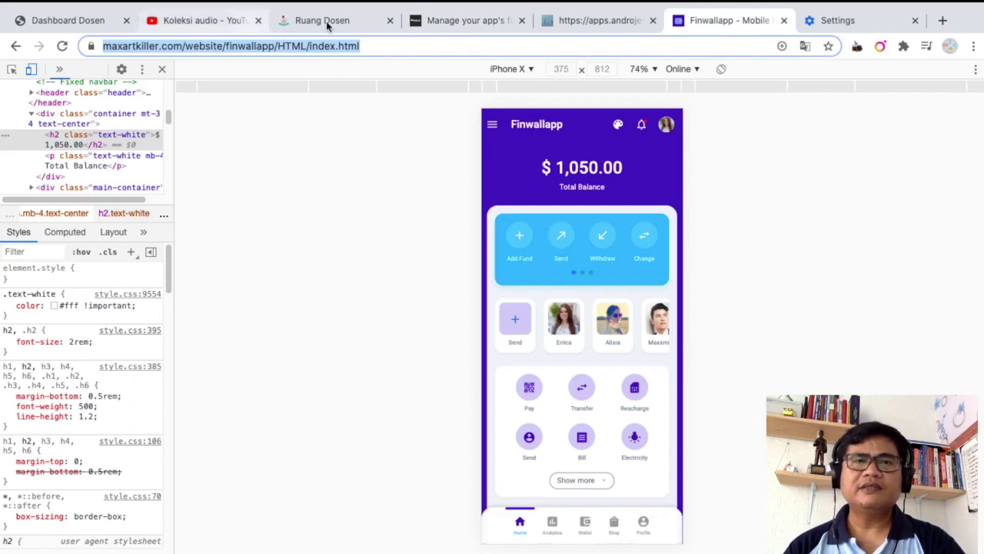
click(589, 27)
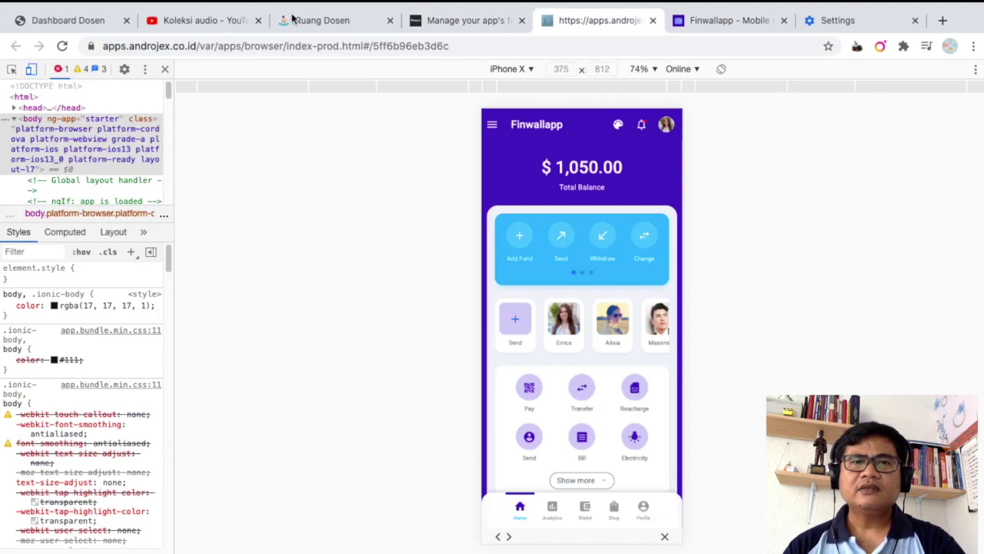
click(439, 21)
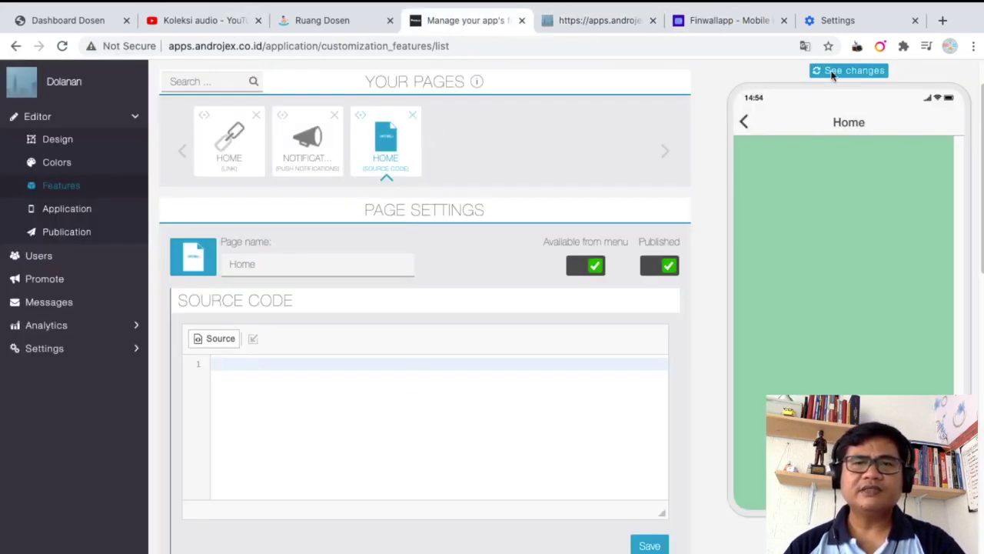
- Open google.com in a new browser tab
key(ctrl+t)
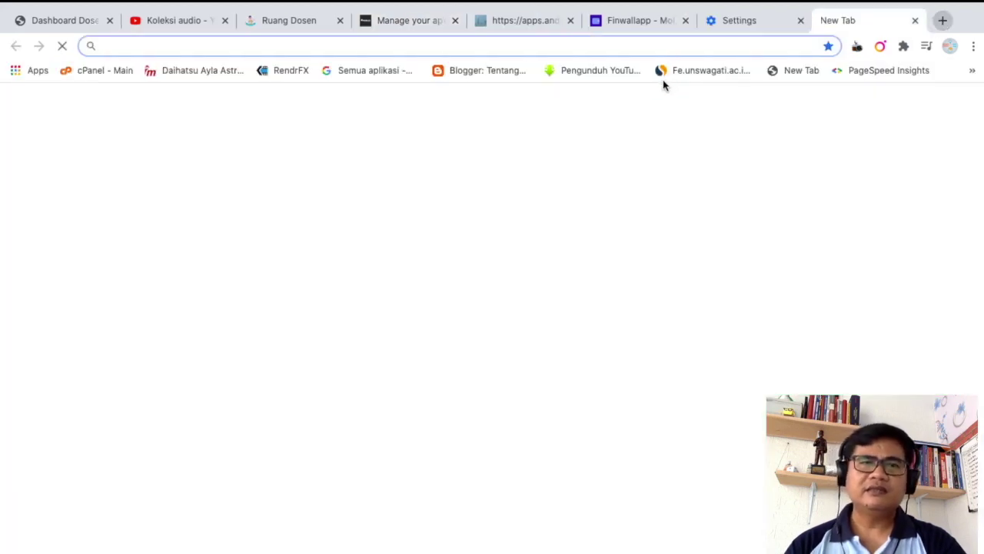
text(google.com)
key(Return)
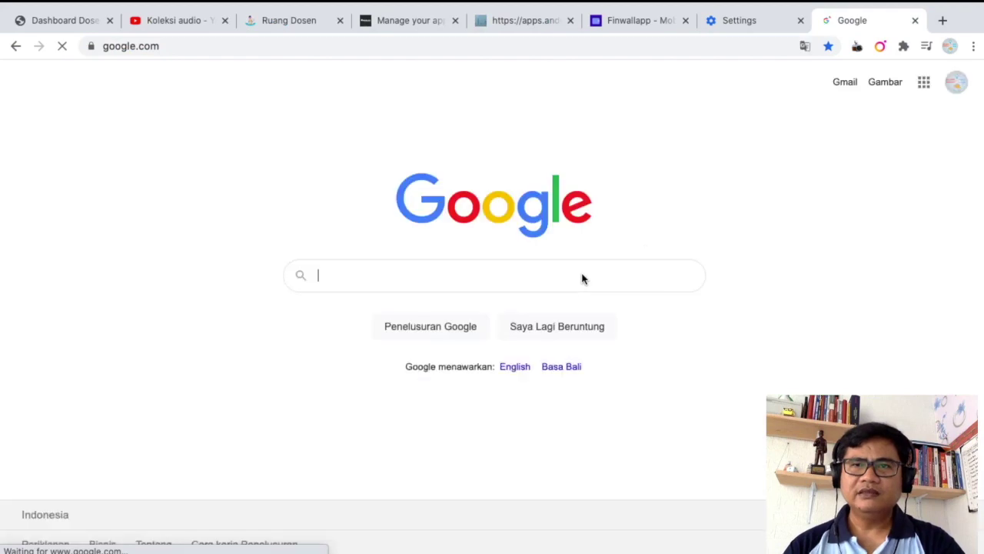
- Search Google for "iframe full frame code html"
text(fa)
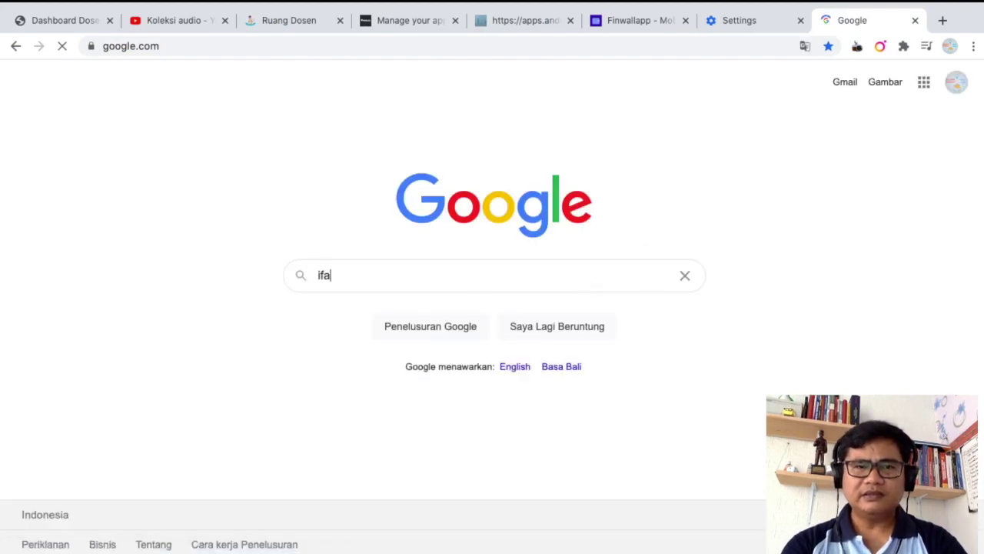
key(BackSpace)
key(BackSpace)
text(i)
key(BackSpace)
text(f)
key(BackSpace)
text(iframe )
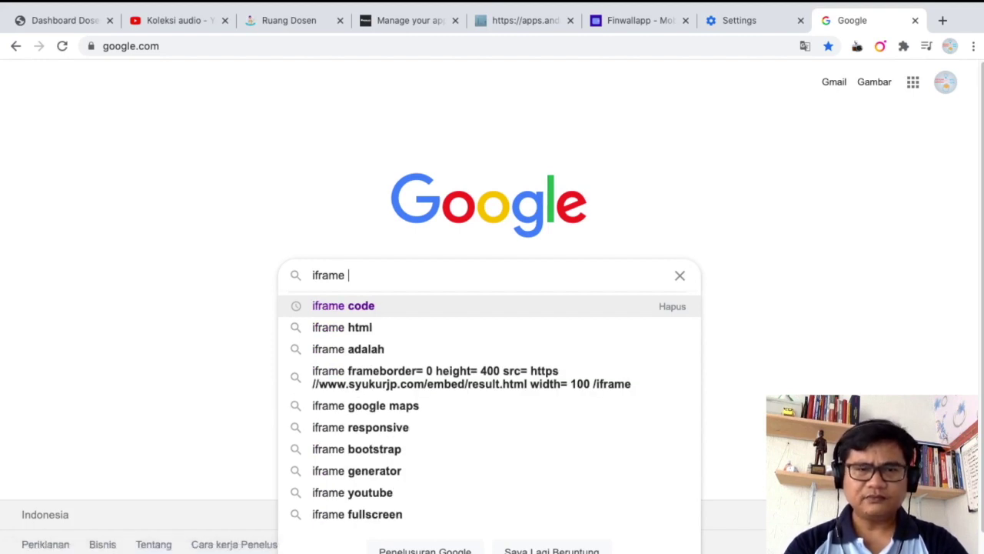
text(code h)
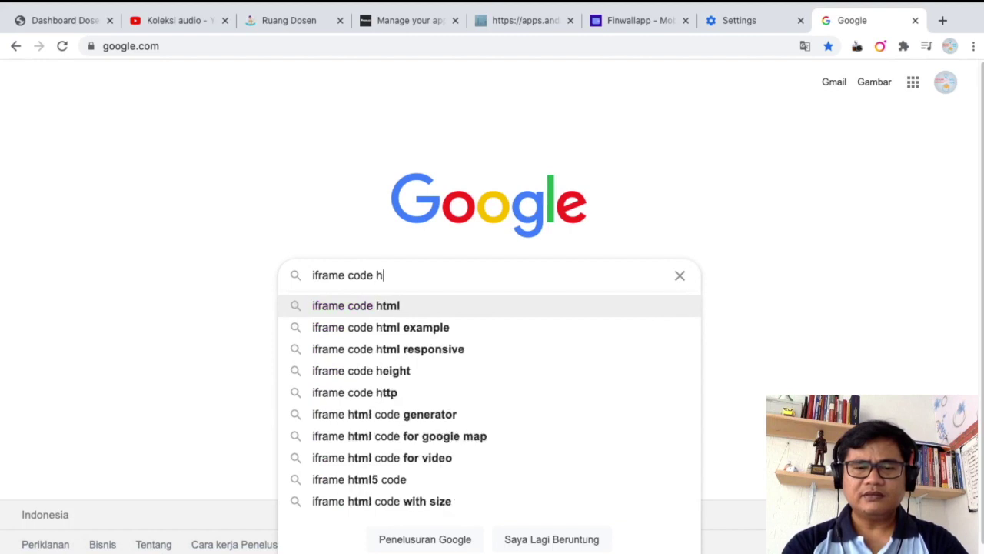
text(tml)
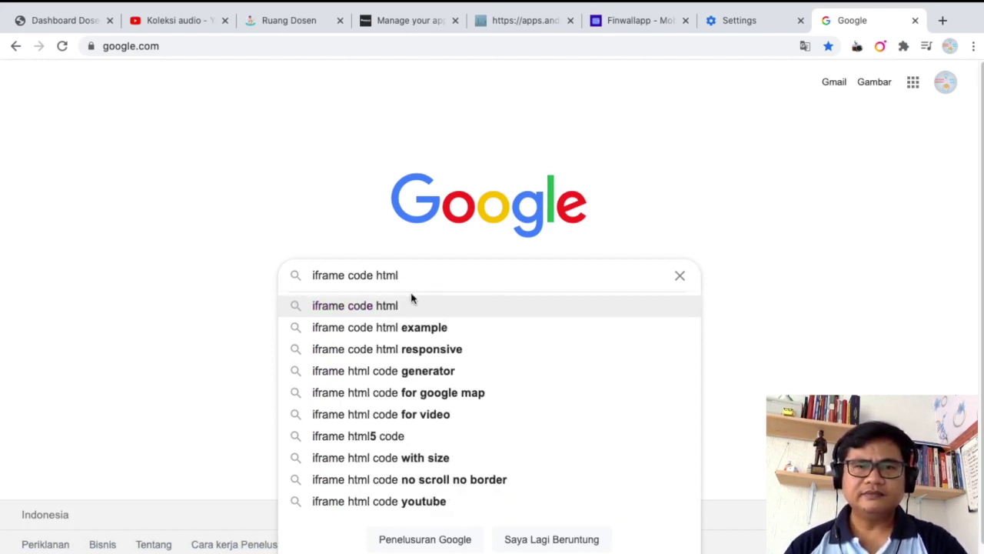
click(349, 275)
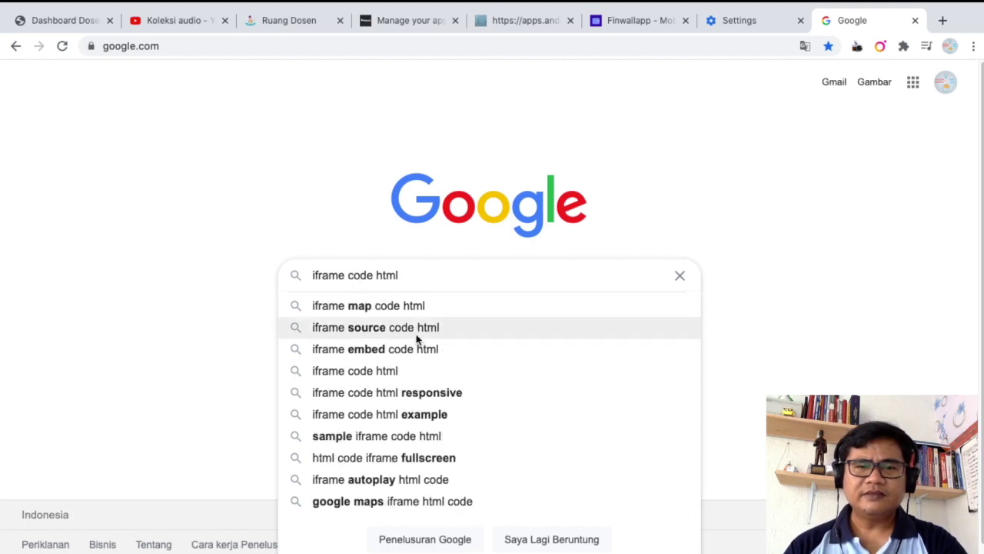
text(full frame)
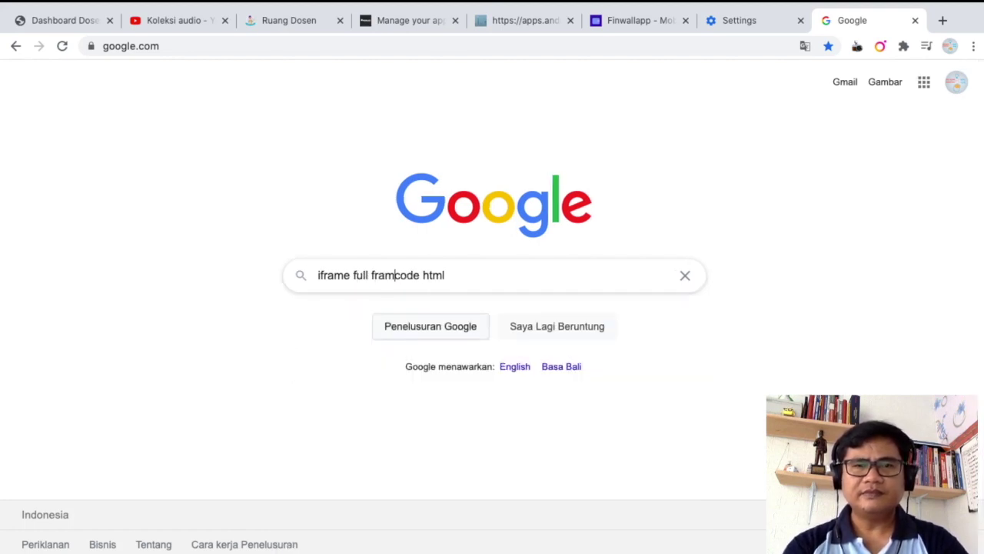
key(Return)
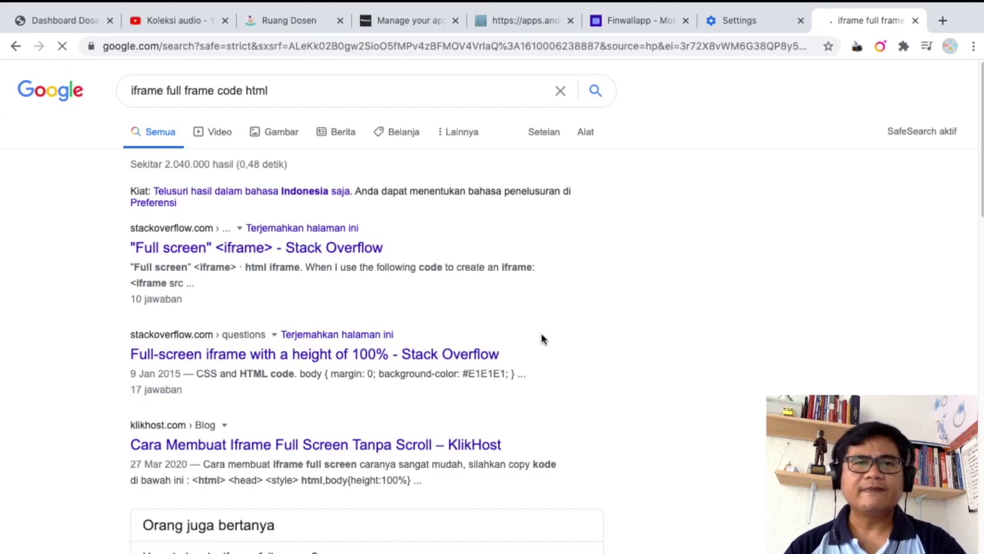
- Open the Stack Overflow result "Full screen" <iframe> in a new browser tab and switch to it
right_click(229, 248)
click(412, 271)
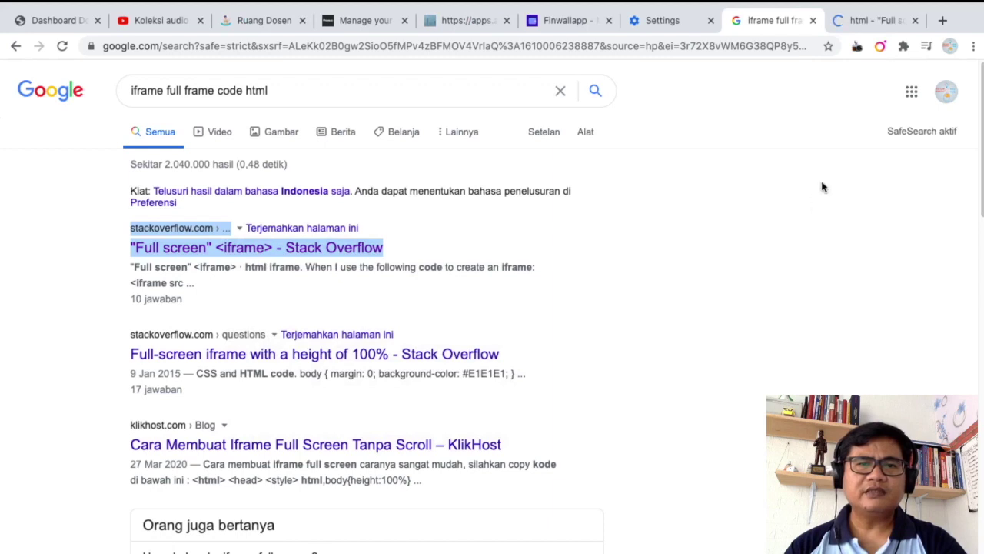
click(865, 23)
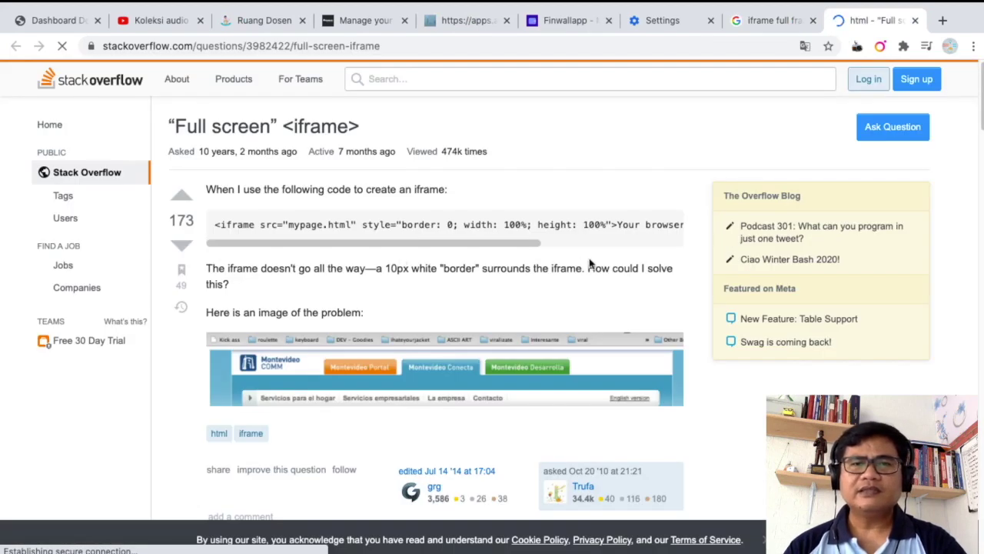
- Look through the answers and copy the iframe code given for covering the entire viewport with position:fixed
scroll(593, 246, down, 5)
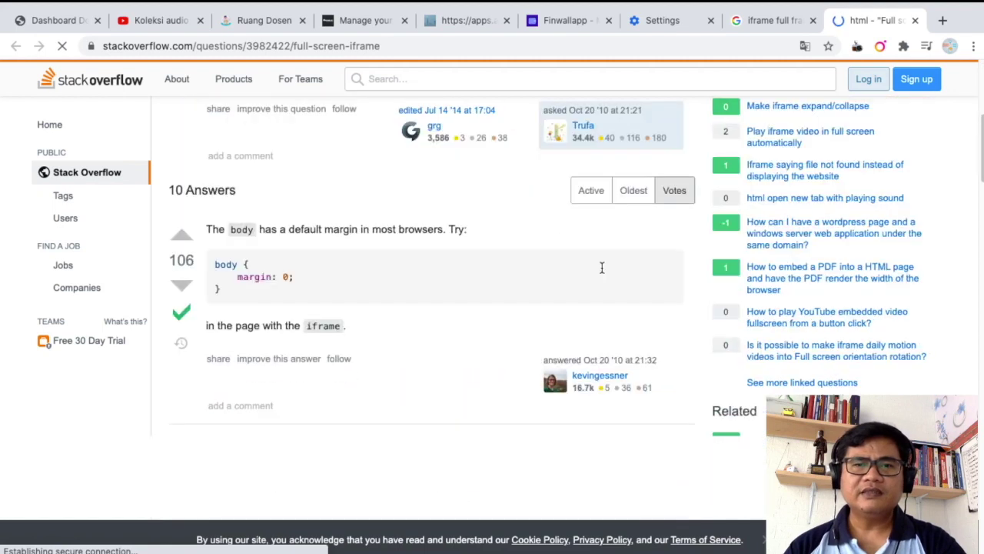
scroll(466, 362, down, 6)
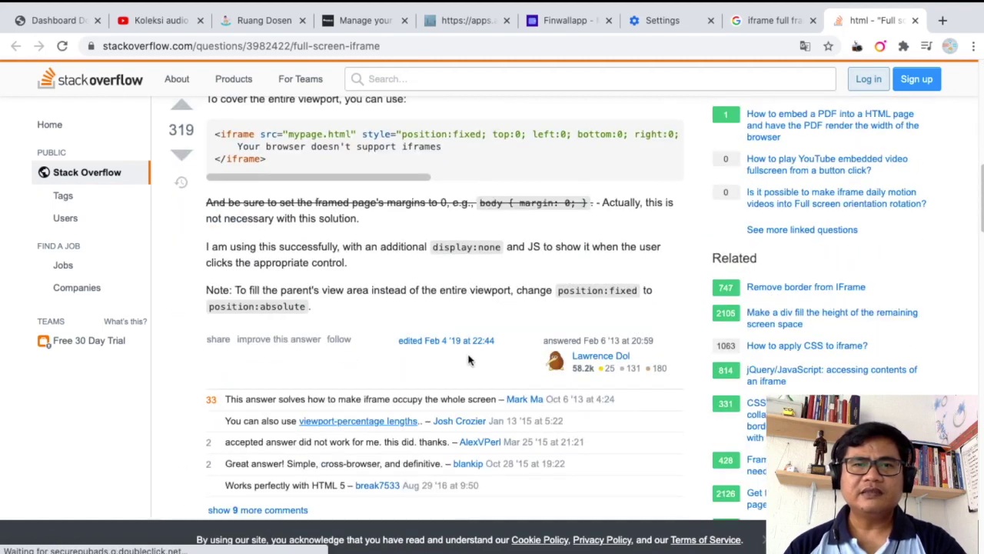
scroll(467, 277, up, 1)
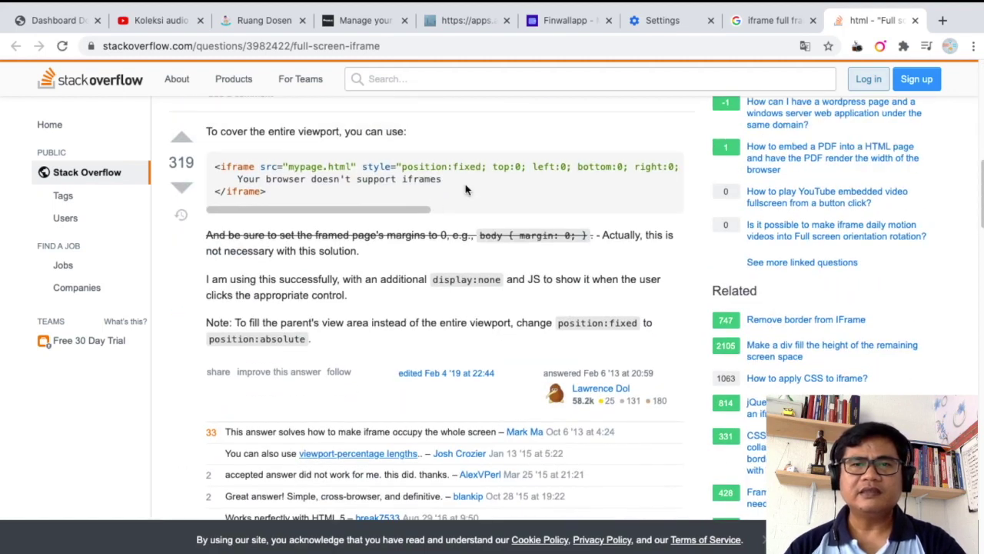
scroll(451, 251, down, 10)
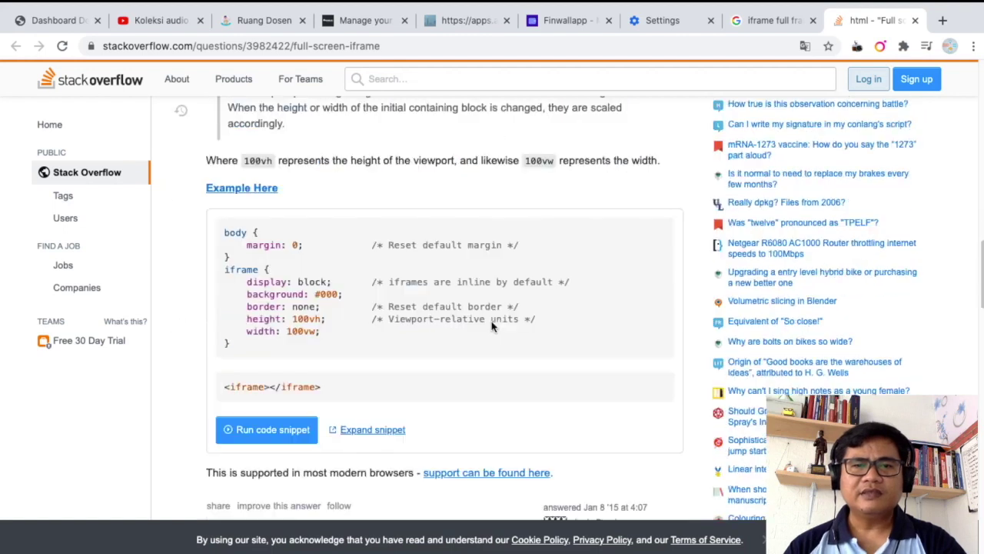
scroll(493, 329, down, 2)
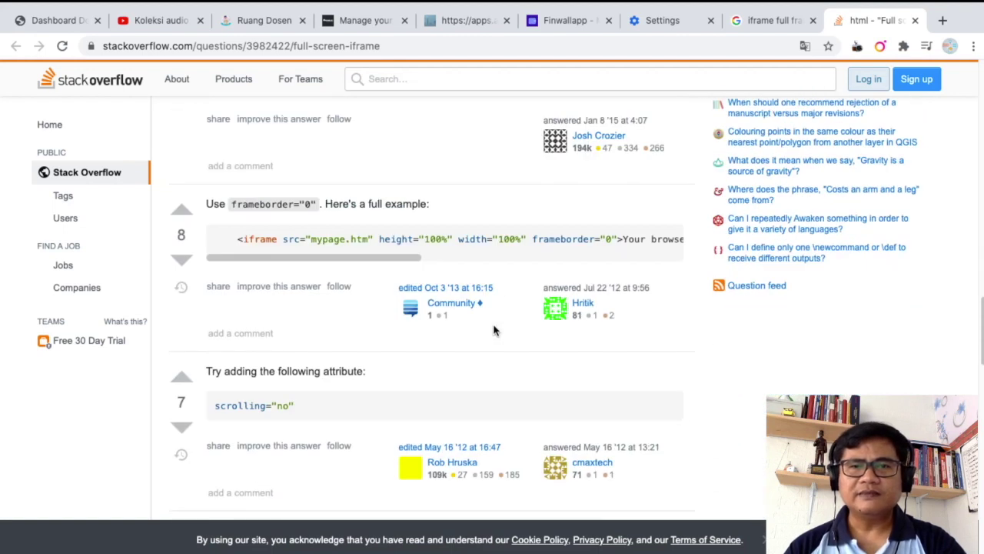
scroll(494, 329, down, 12)
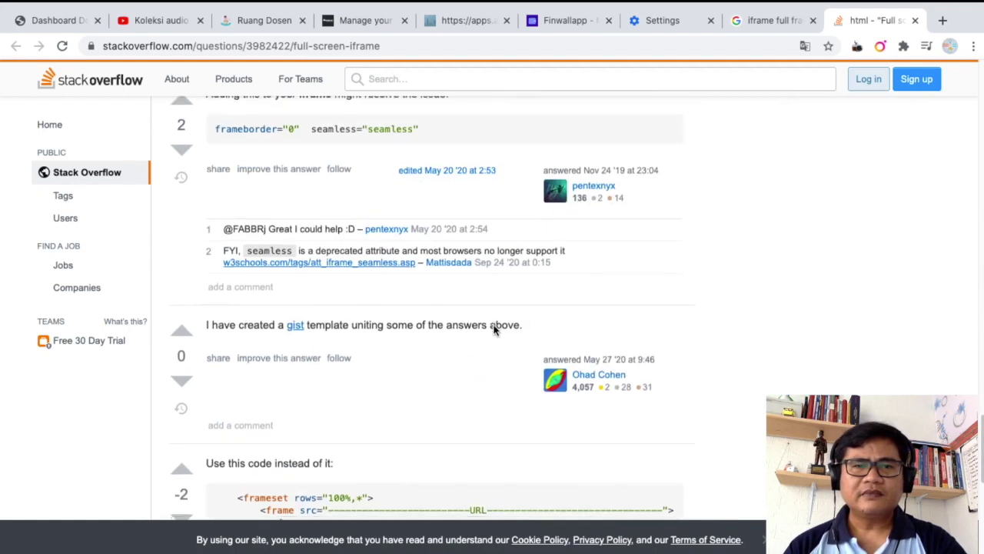
scroll(493, 329, up, 15)
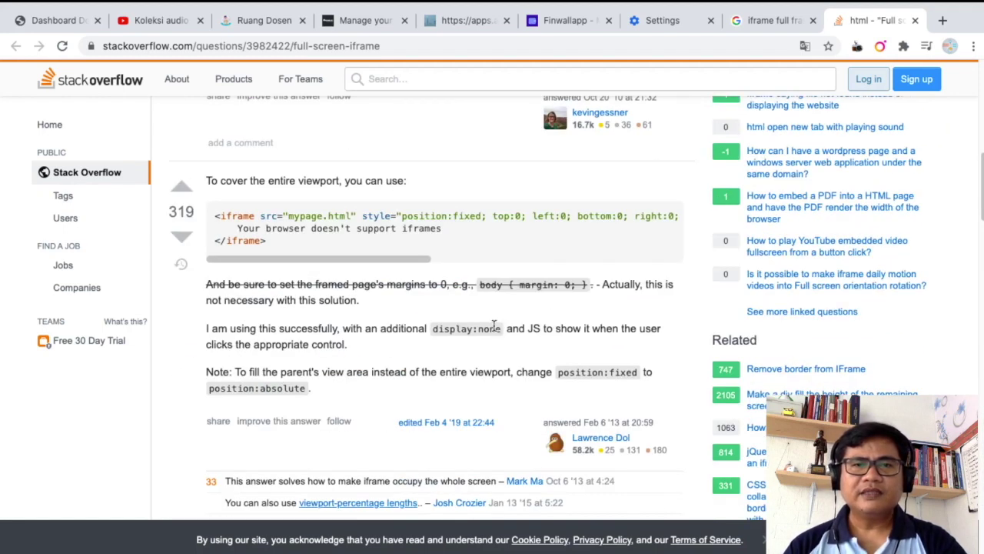
drag(306, 250, 213, 221)
key(ctrl+c)
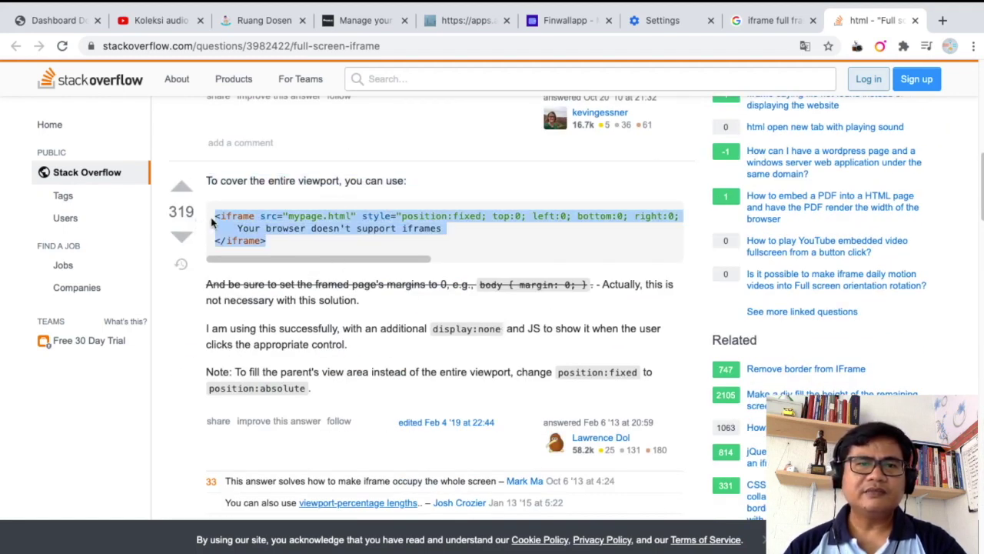
- Return to the Dolanan editor and paste the copied iframe code into the Home page's source code
click(364, 27)
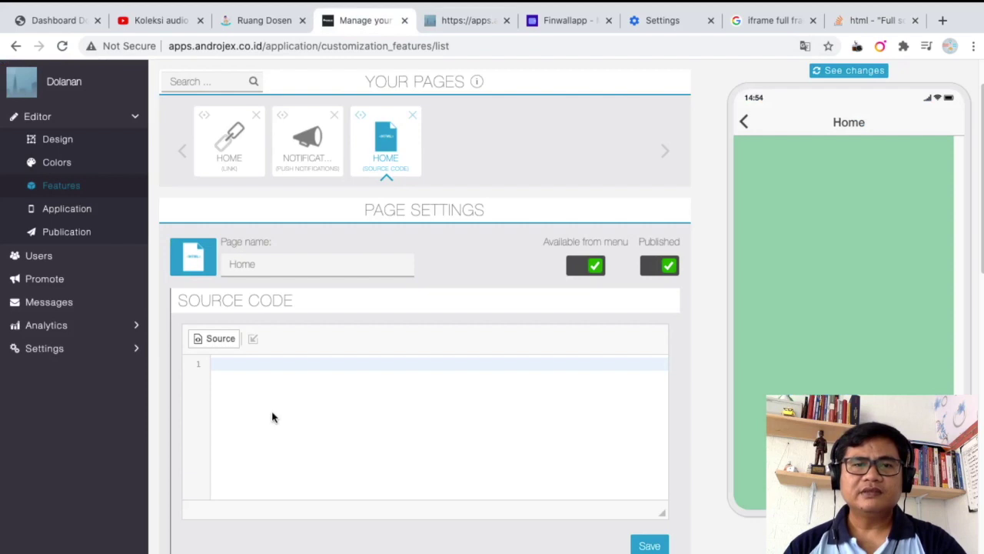
key(ctrl+v)
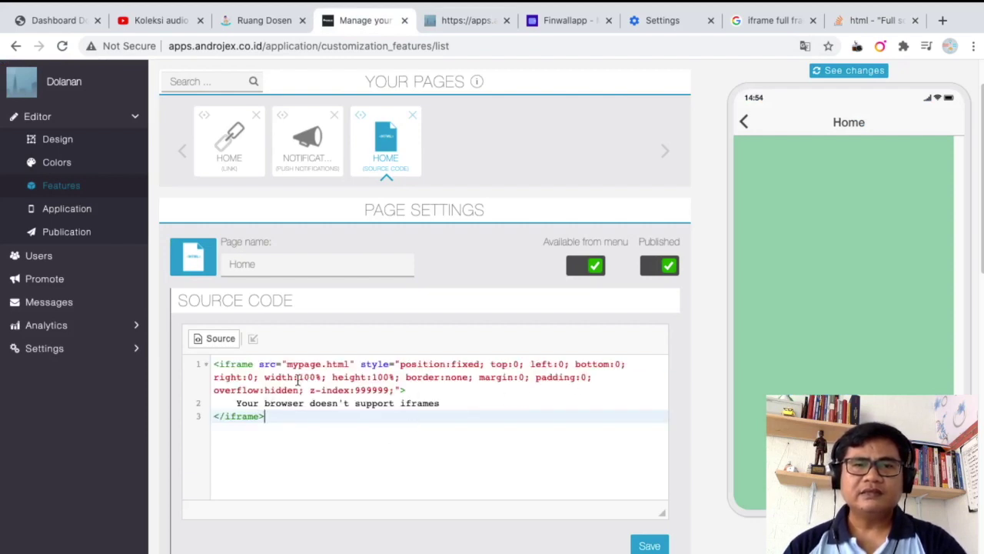
drag(258, 363, 281, 363)
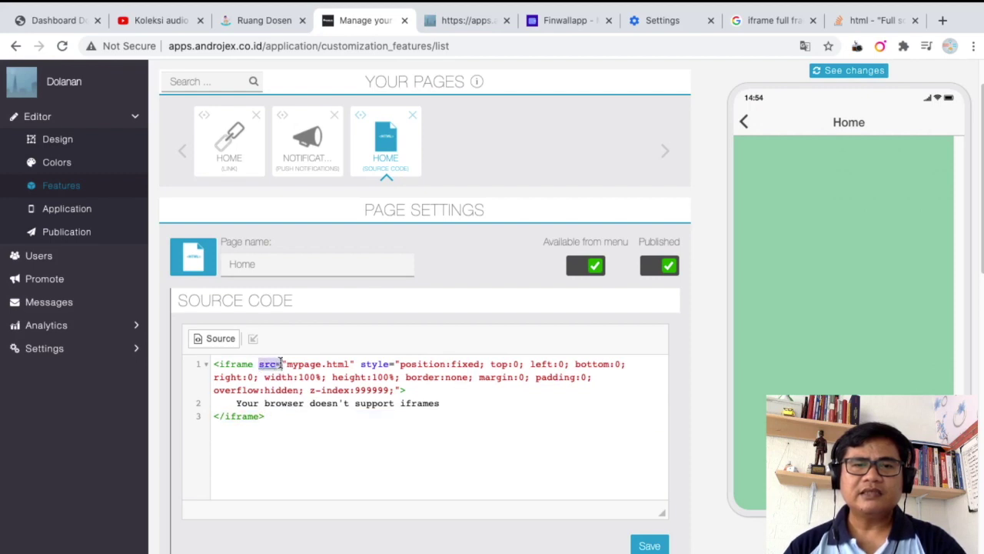
click(292, 364)
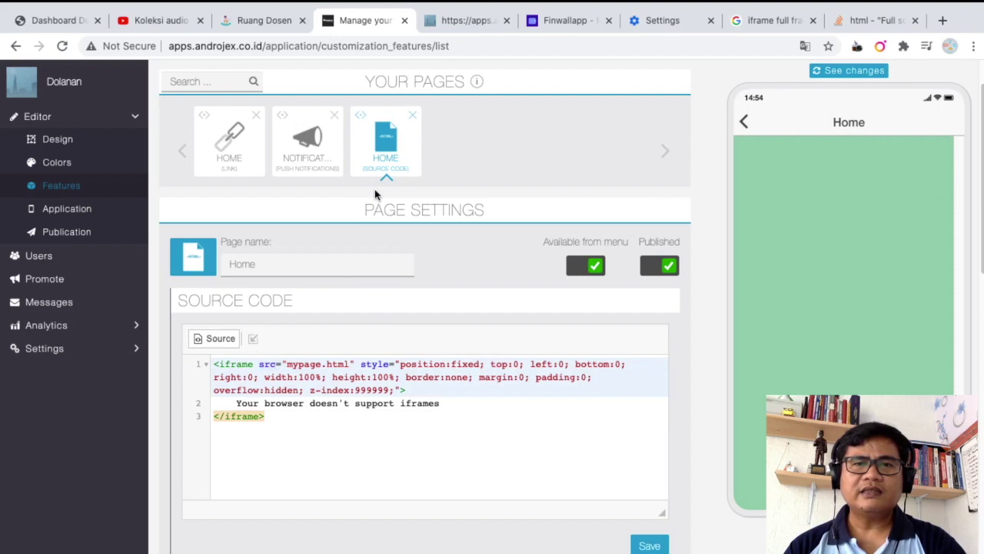
click(551, 24)
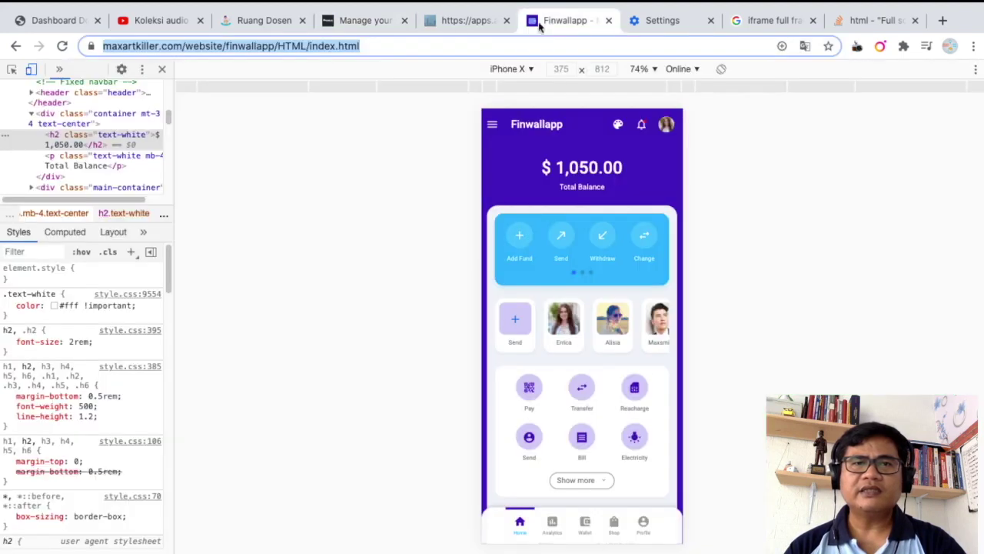
click(361, 20)
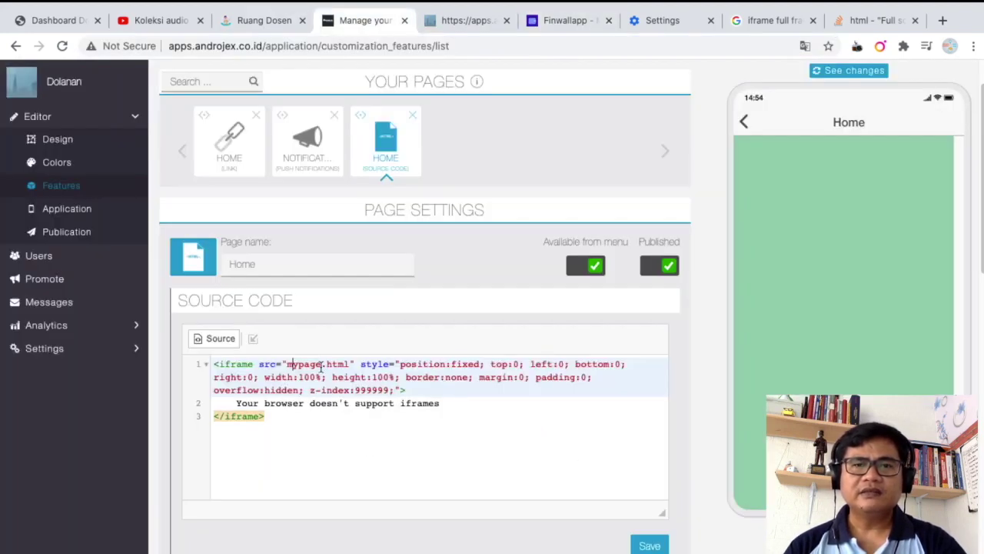
drag(286, 364, 350, 364)
text(https://maxartkiller.com/website/finwallapp/HTML/index.html)
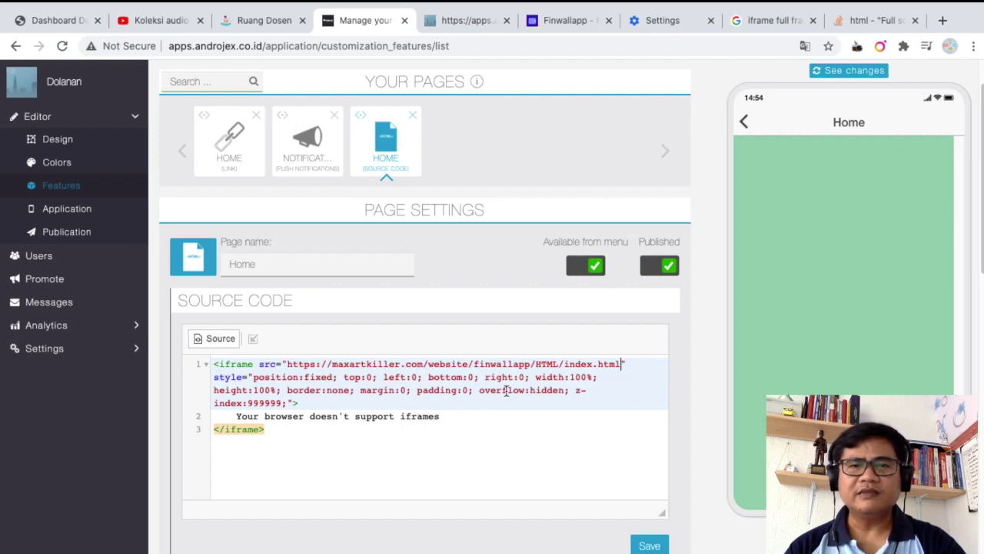
- Replace the iframe's fallback text with "Bowser anda tidak mendukung !" and save the source code page
drag(460, 416, 235, 416)
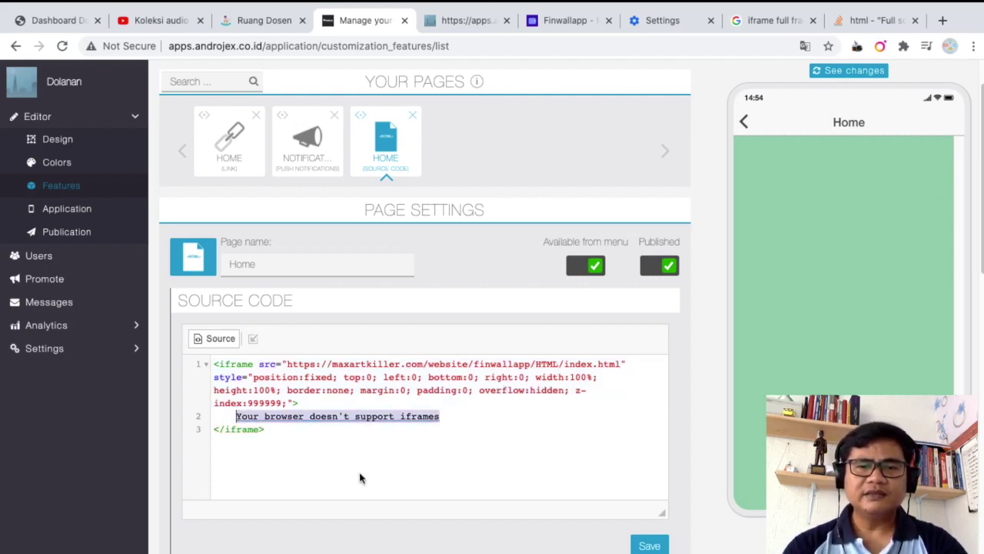
text(Bowser)
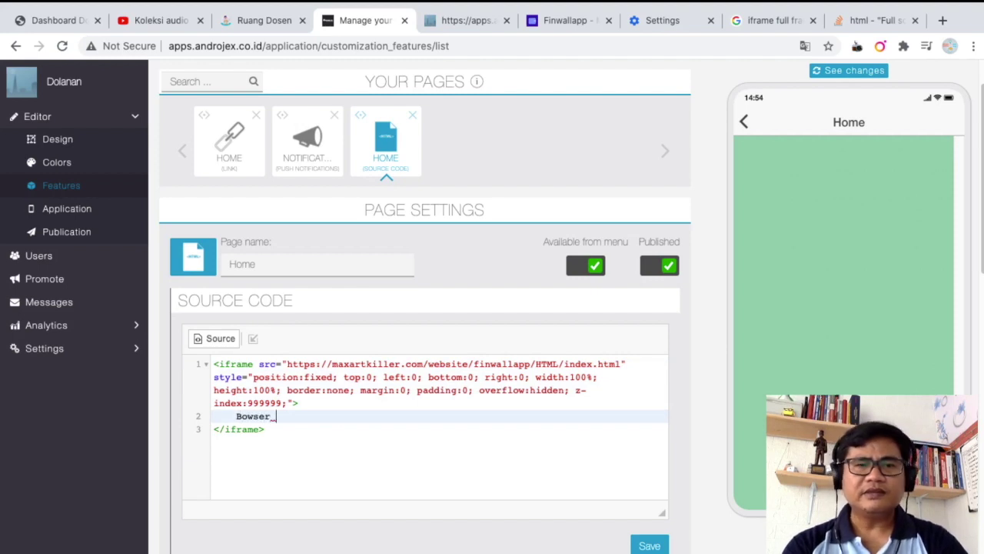
text( and)
key(BackSpace)
text(nda)
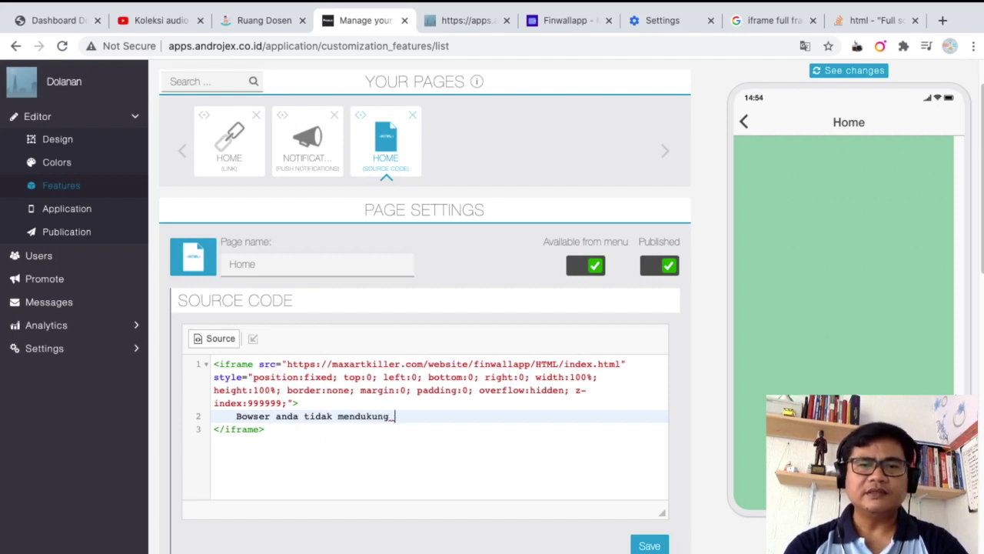
scroll(676, 406, down, 1)
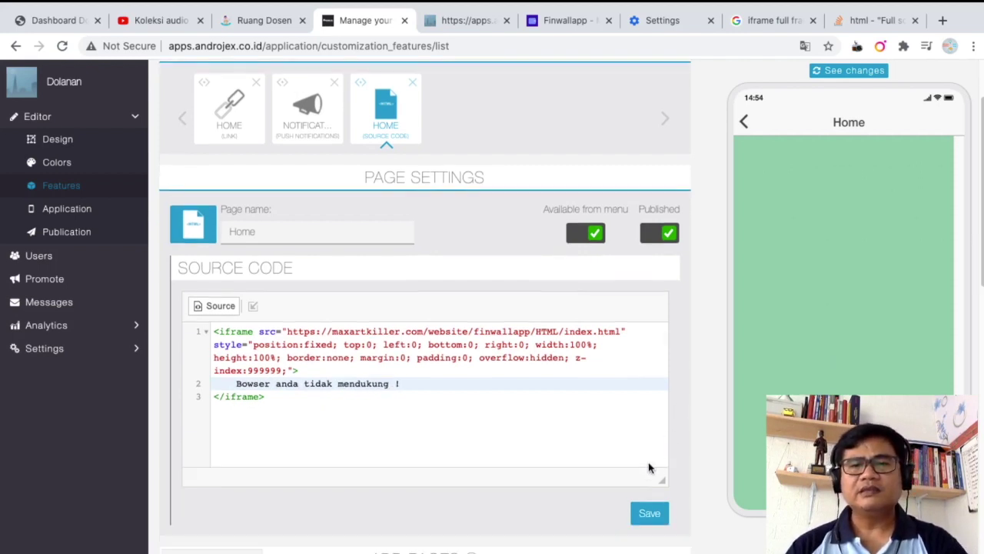
click(646, 517)
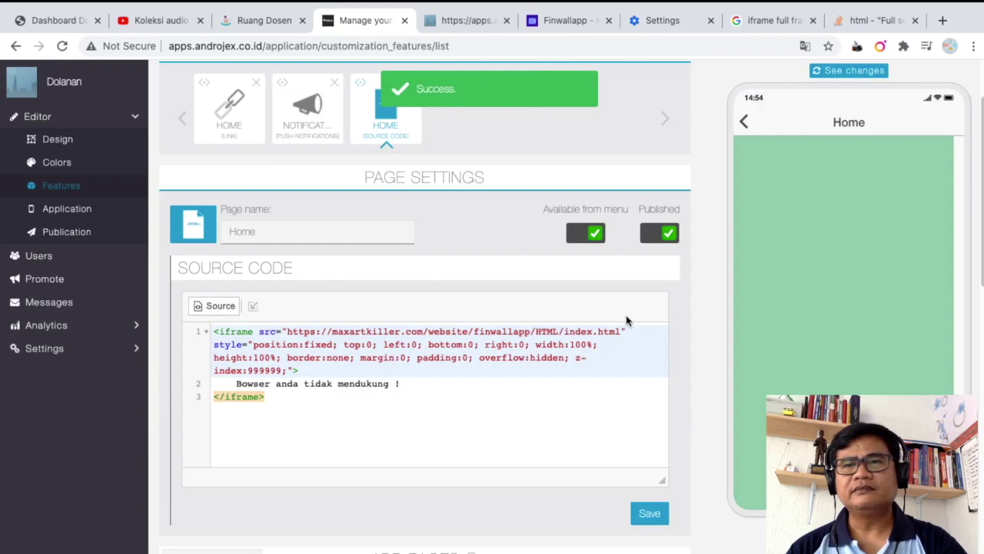
- Move the Home source code page to the first place among the app's pages and save it again
scroll(492, 228, up, 2)
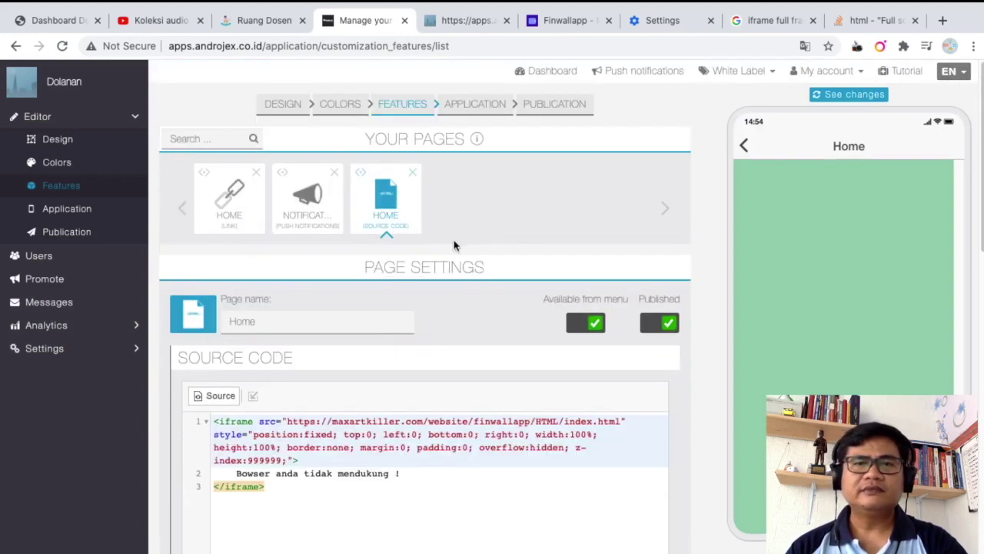
drag(389, 212, 225, 210)
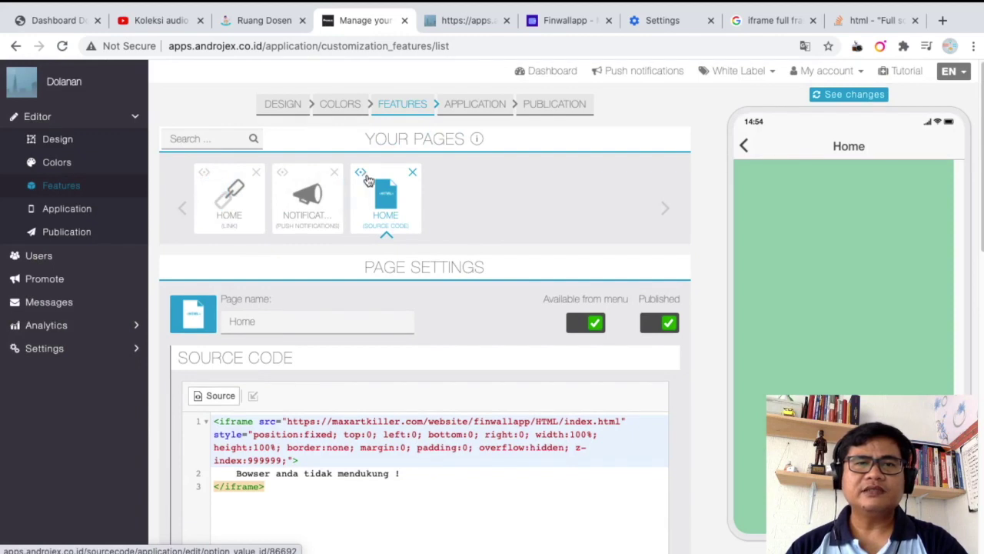
drag(360, 173, 223, 189)
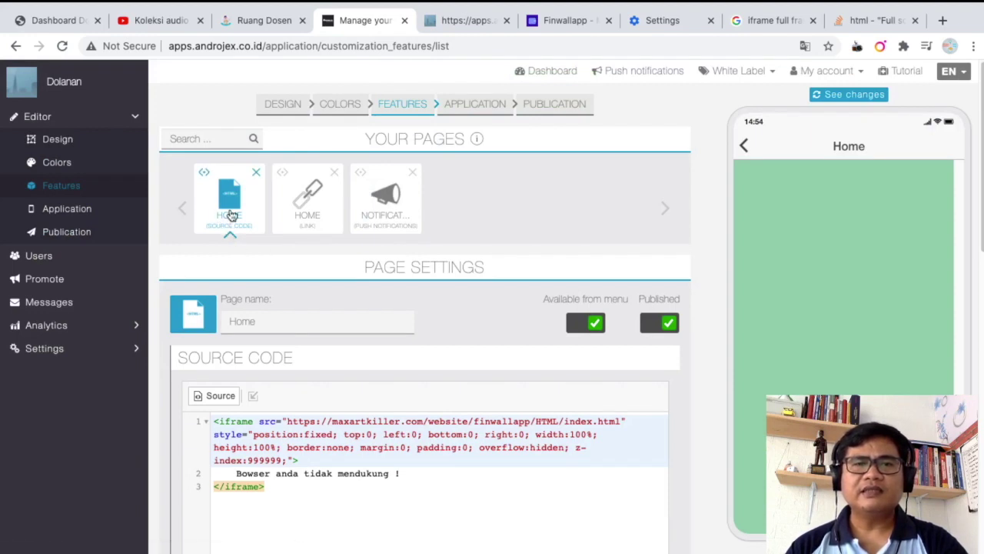
scroll(545, 322, down, 5)
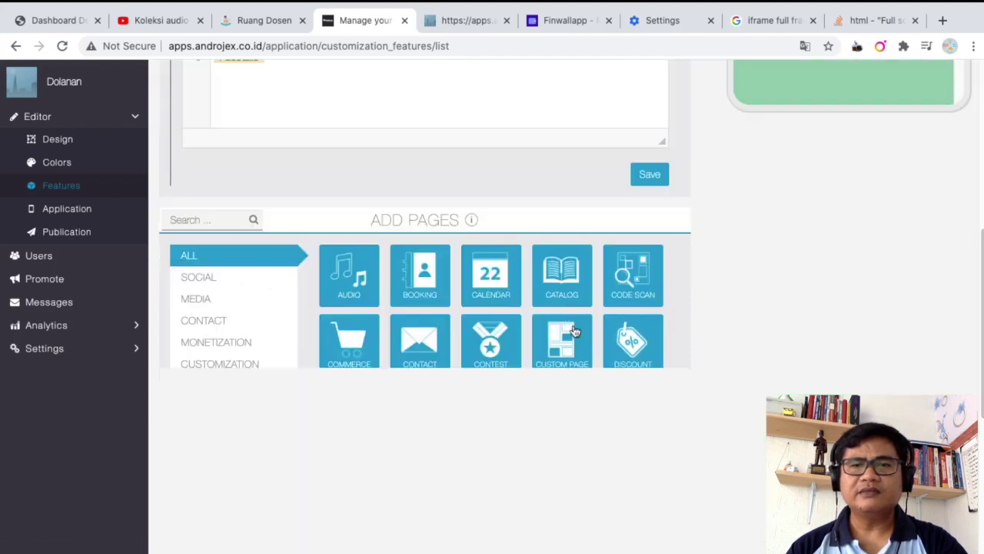
click(650, 174)
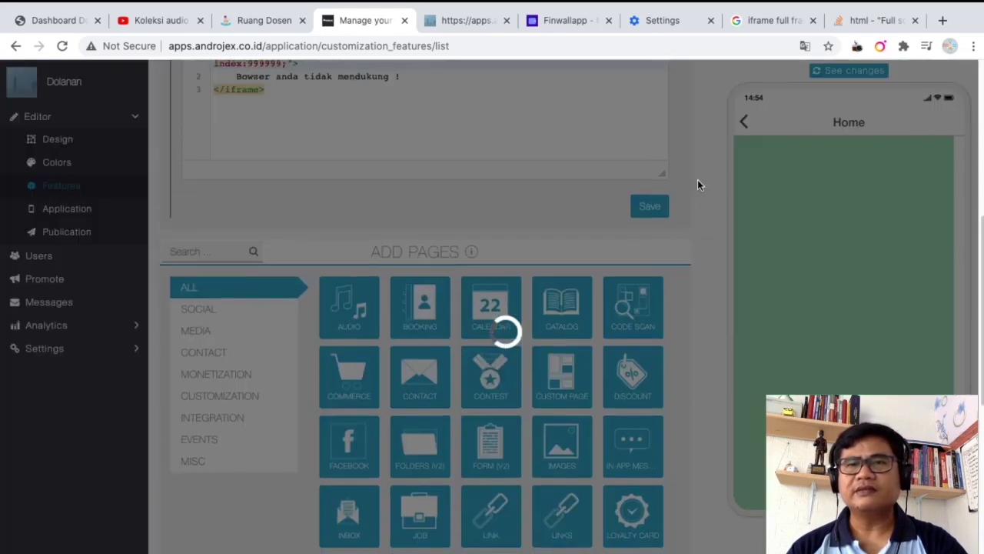
- Reload the web app preview to check the Home page against the Finwallapp site, and close the preview's tab
click(462, 18)
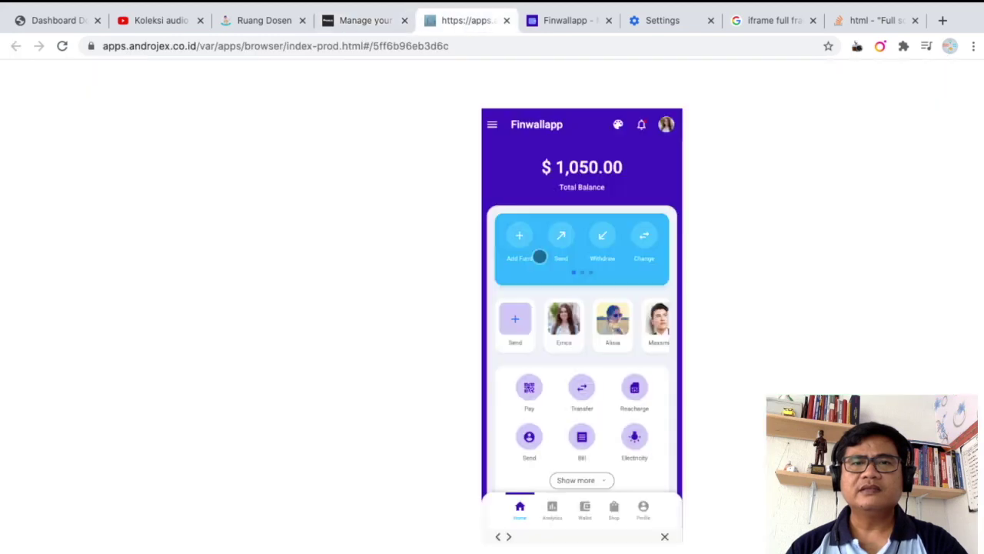
click(61, 50)
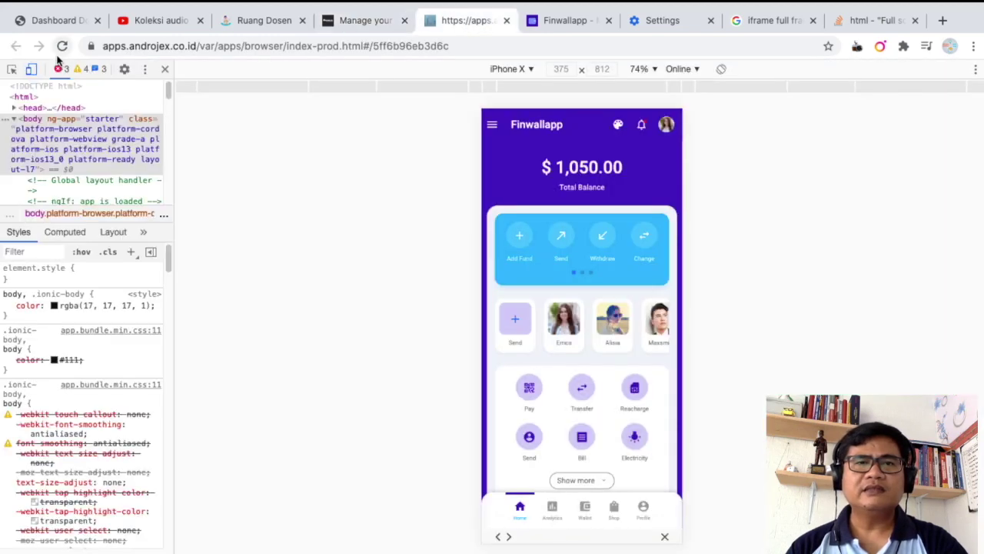
click(558, 23)
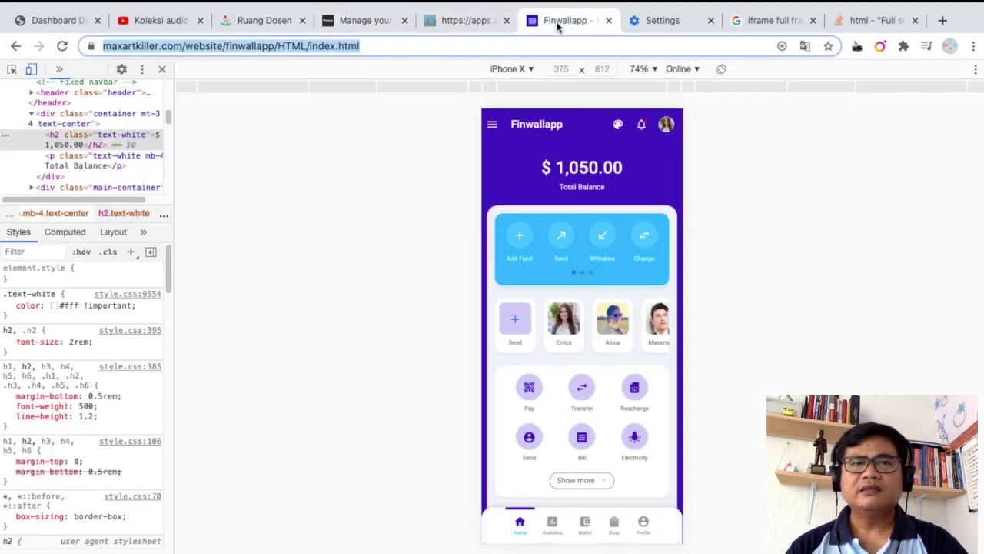
click(377, 23)
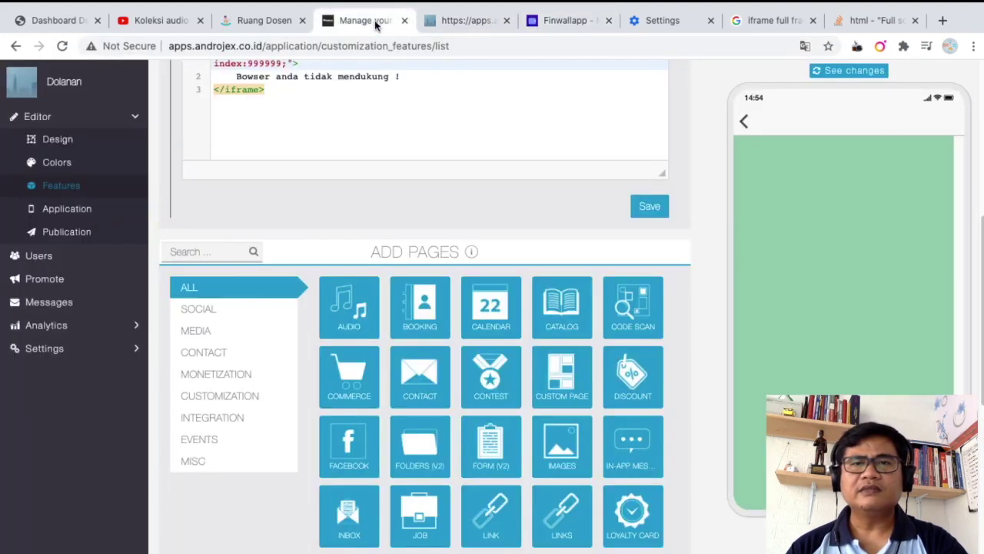
click(466, 21)
click(62, 47)
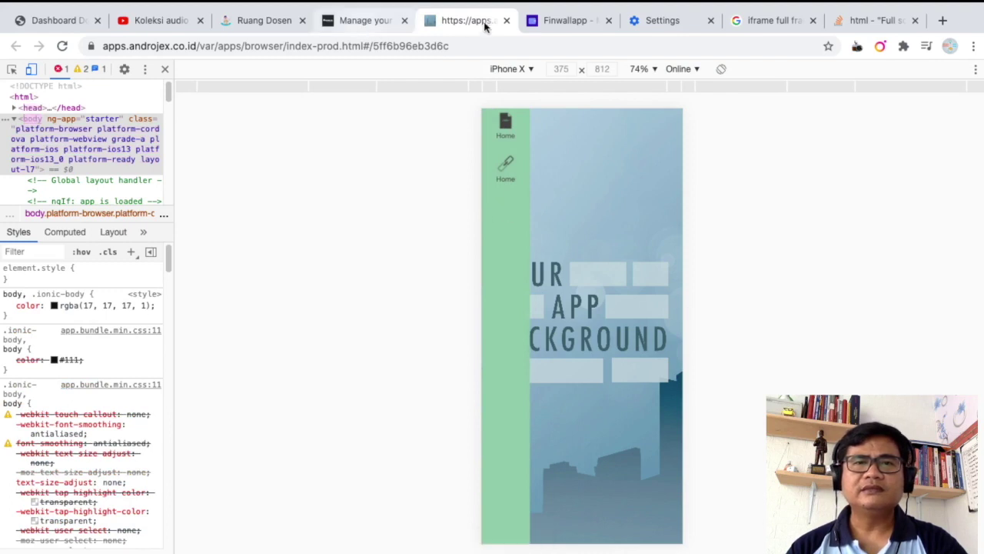
key(ctrl+w)
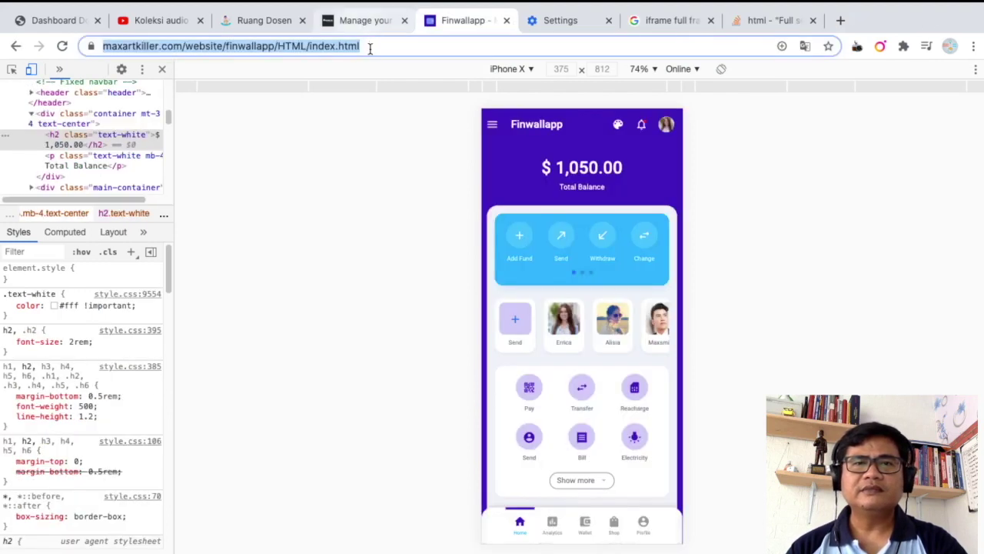
- Open the WebApp link from Dolanan's Domain settings in a new browser tab and return the editor to the Features pages
click(361, 21)
scroll(491, 196, up, 2)
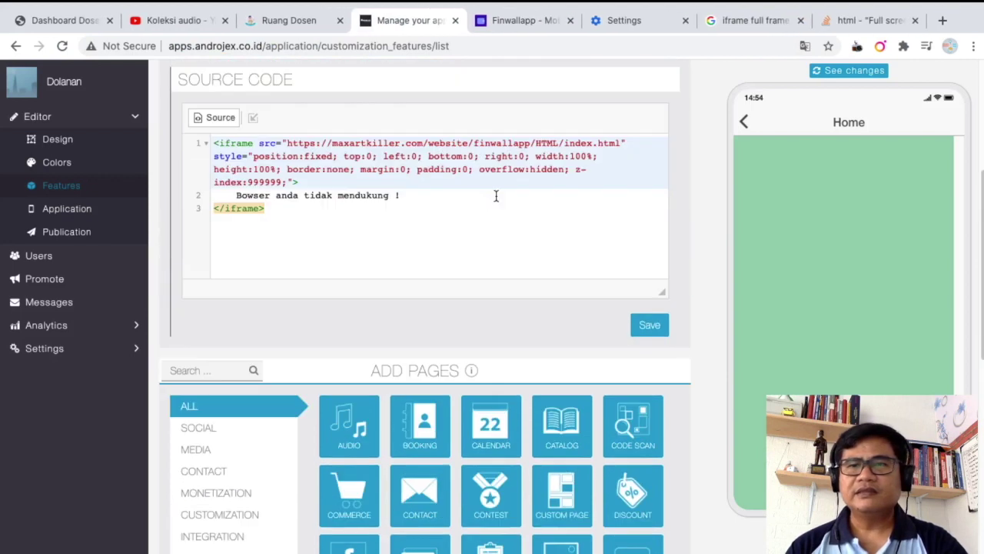
scroll(529, 214, up, 3)
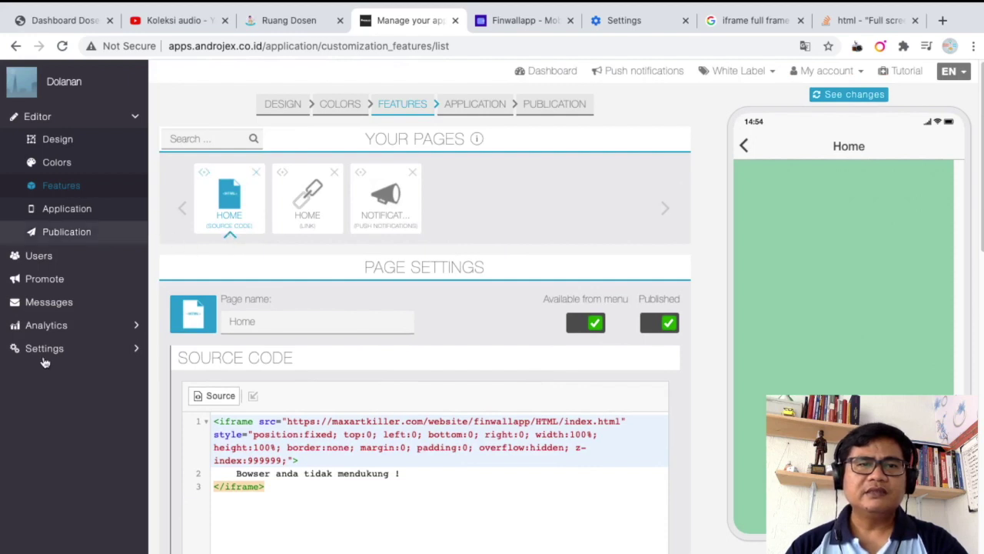
click(68, 354)
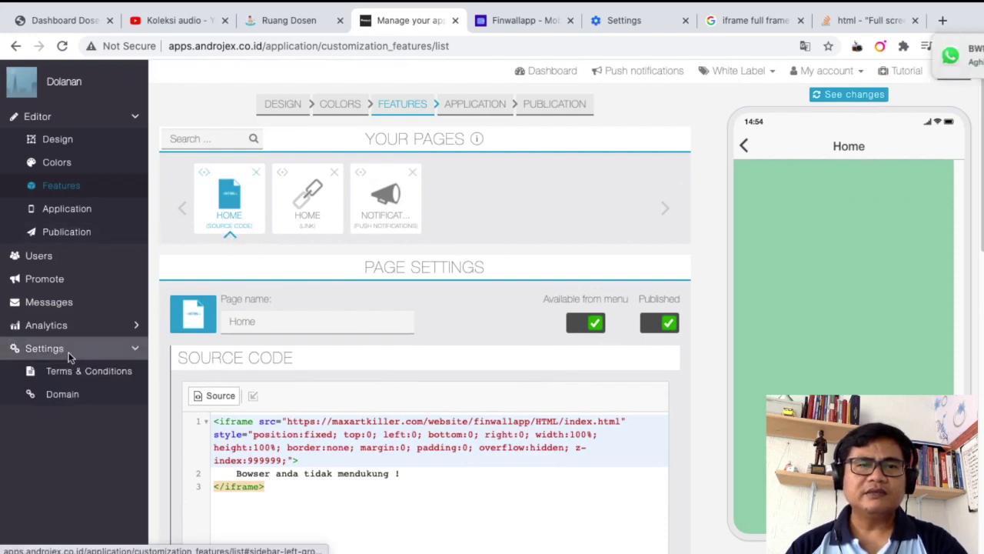
click(67, 397)
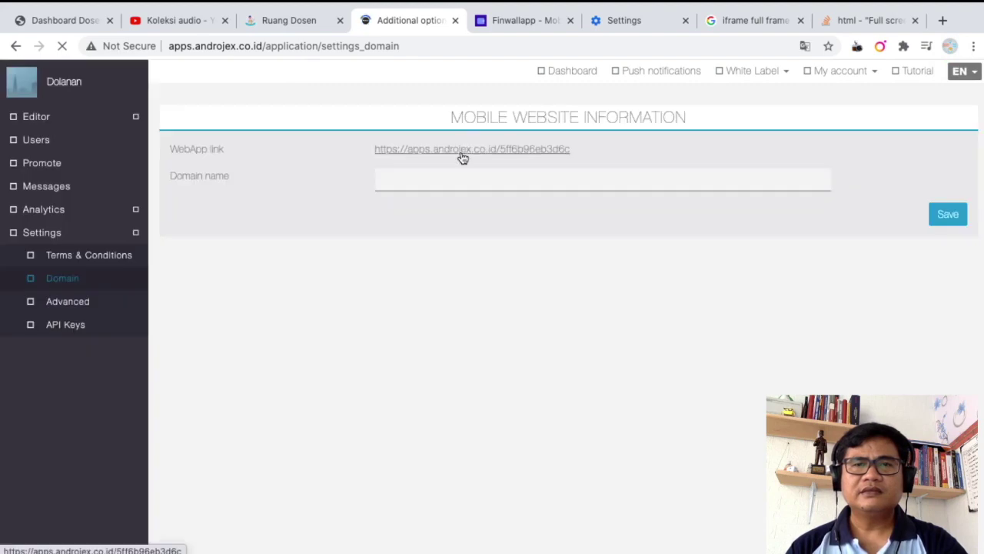
right_click(467, 153)
click(467, 156)
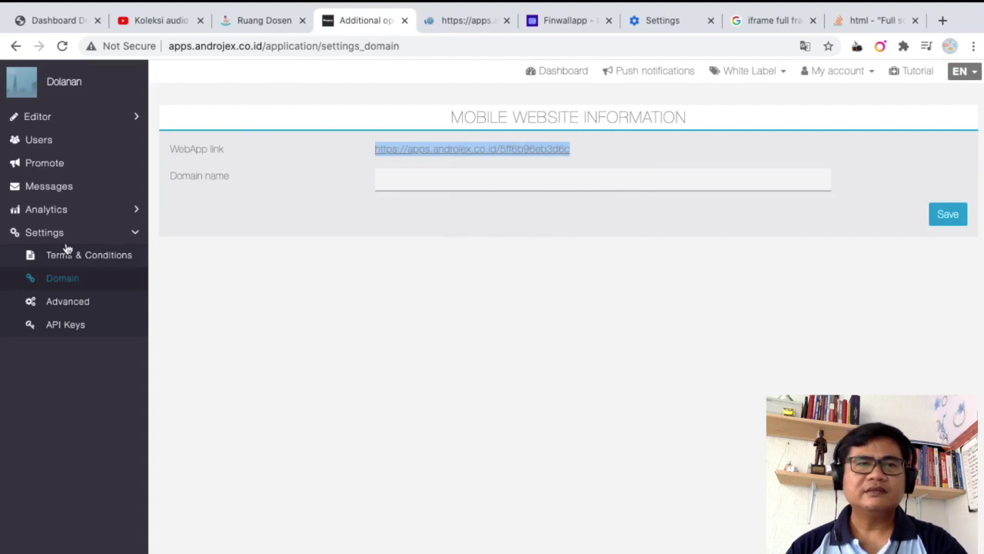
click(62, 125)
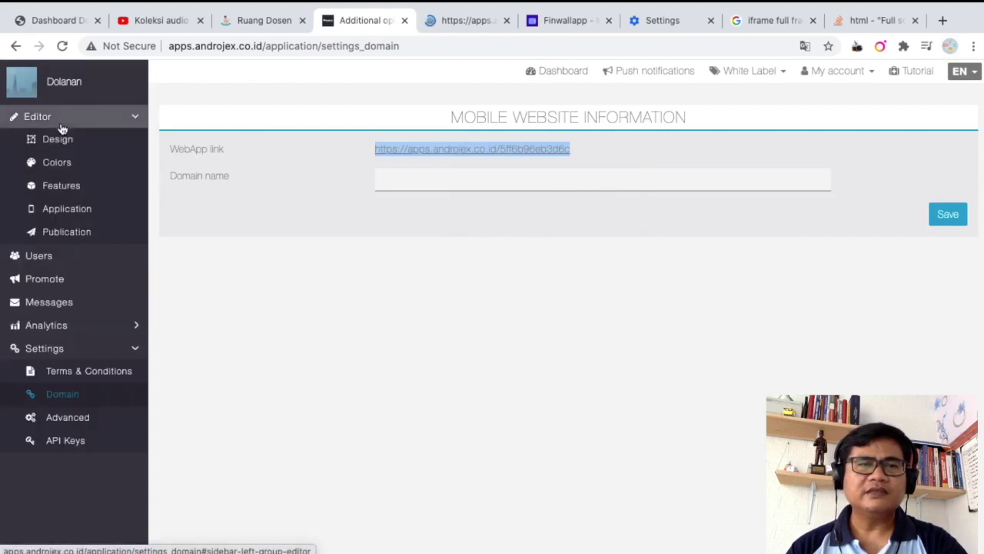
click(67, 187)
- Open the Home page in the web app preview and examine it as an iPhone X using the browser's developer tools
click(449, 18)
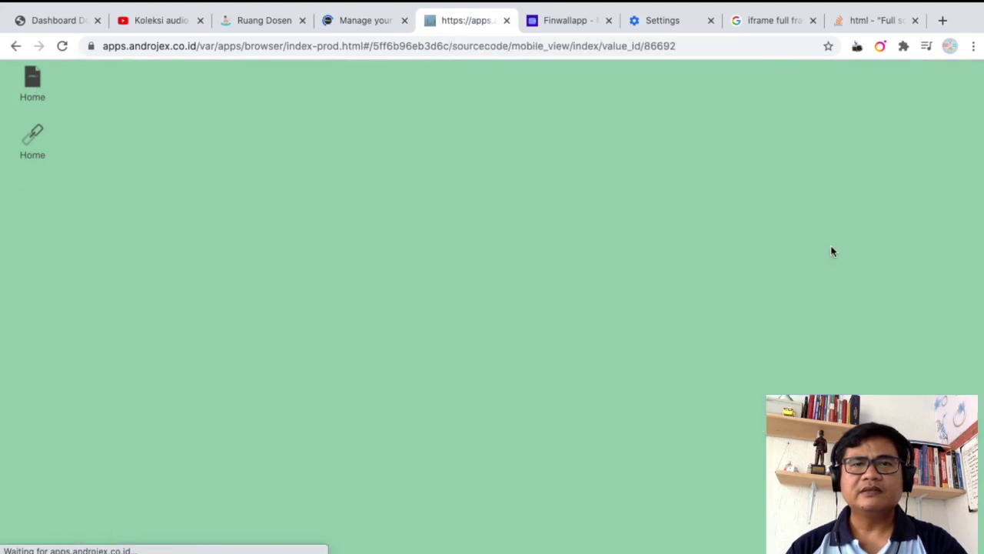
click(47, 130)
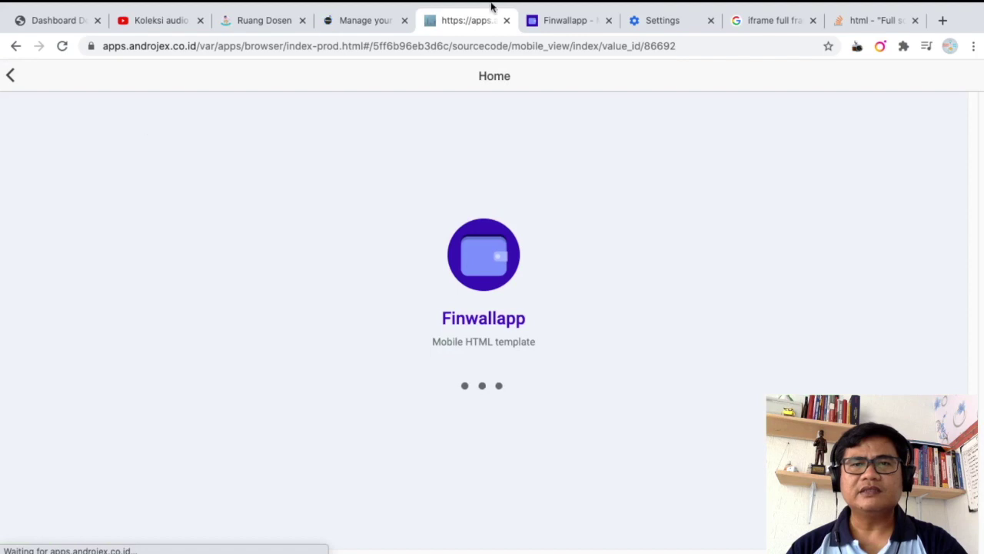
click(164, 10)
mouse_move(267, 199)
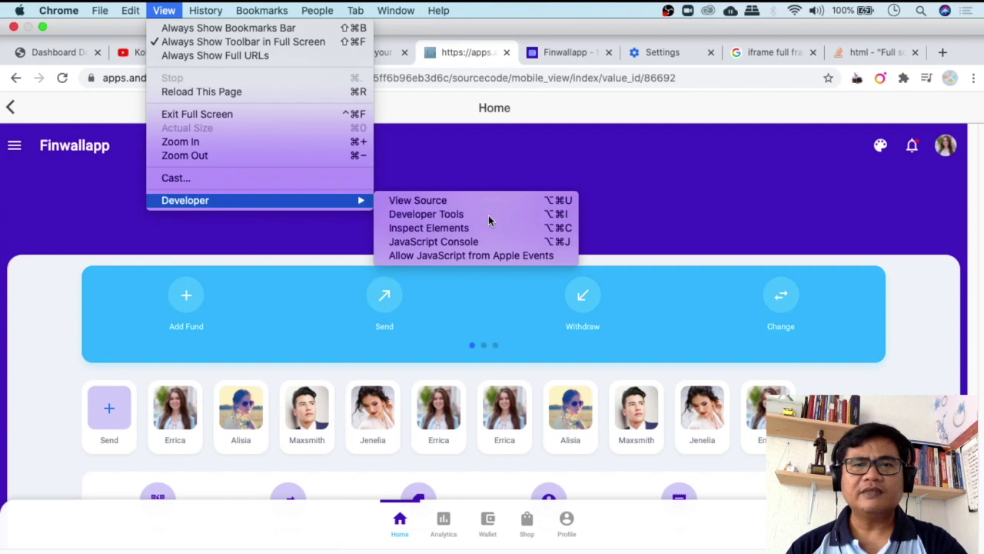
click(488, 215)
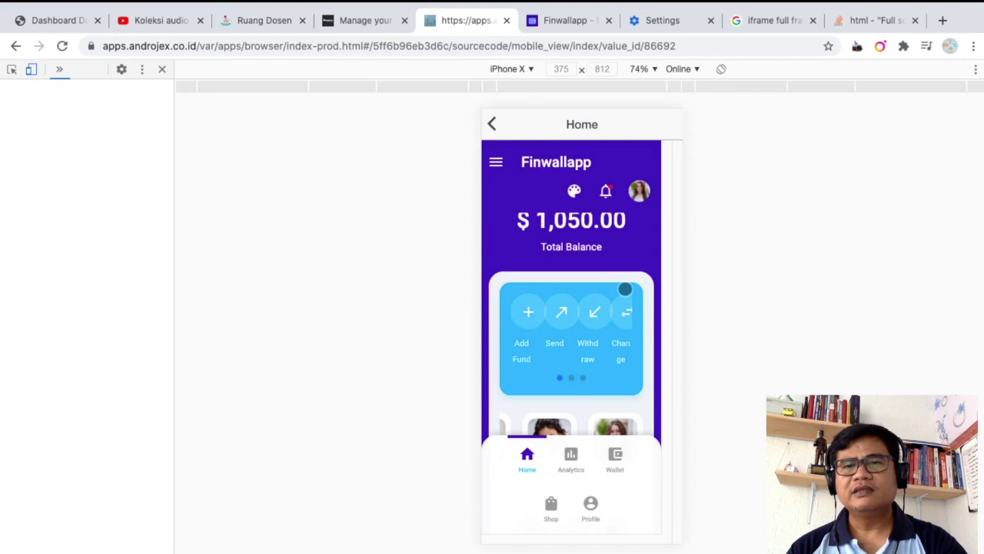
scroll(623, 270, down, 5)
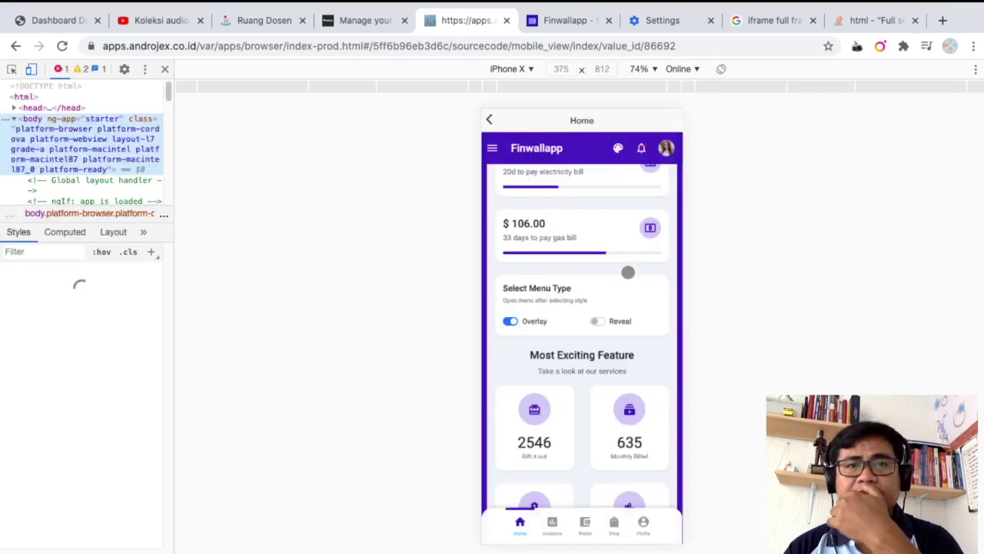
- Delete the Home link page from the app's pages in the Dolanan editor, keeping the Home source code page
click(364, 21)
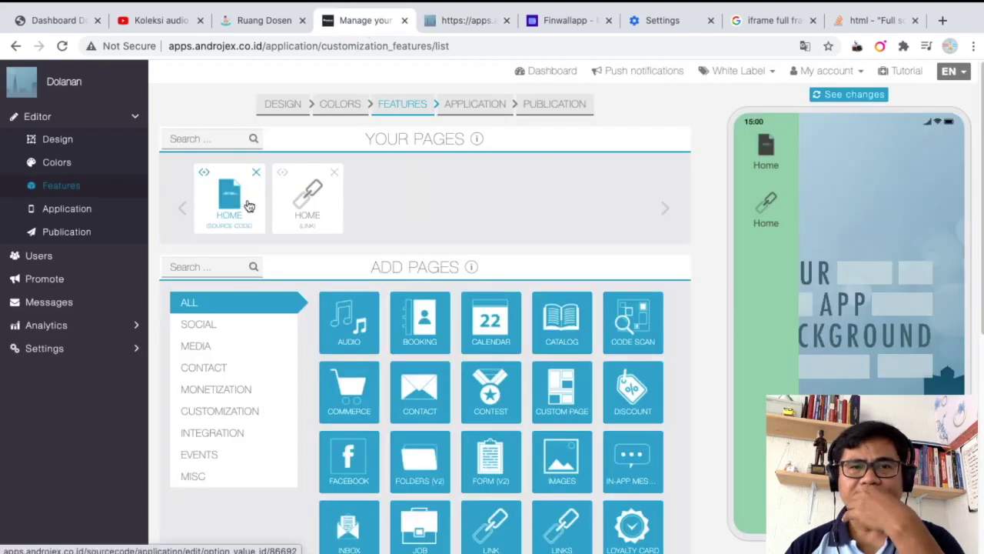
scroll(673, 469, down, 5)
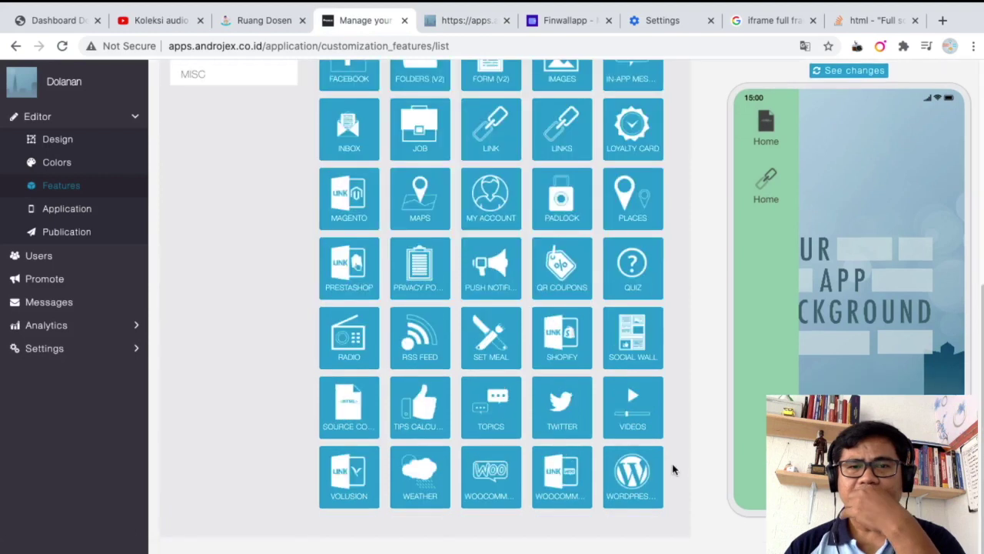
scroll(673, 469, up, 5)
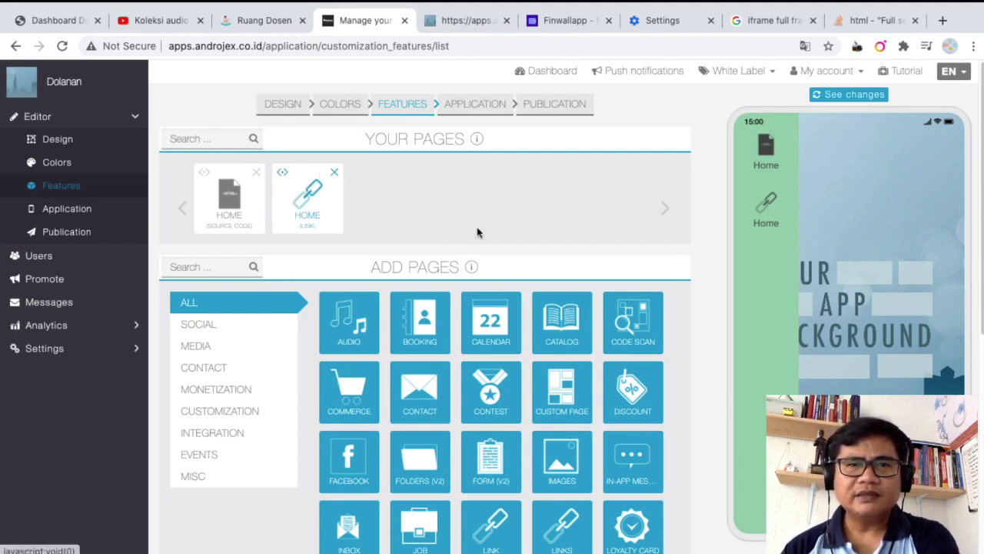
click(334, 172)
key(Return)
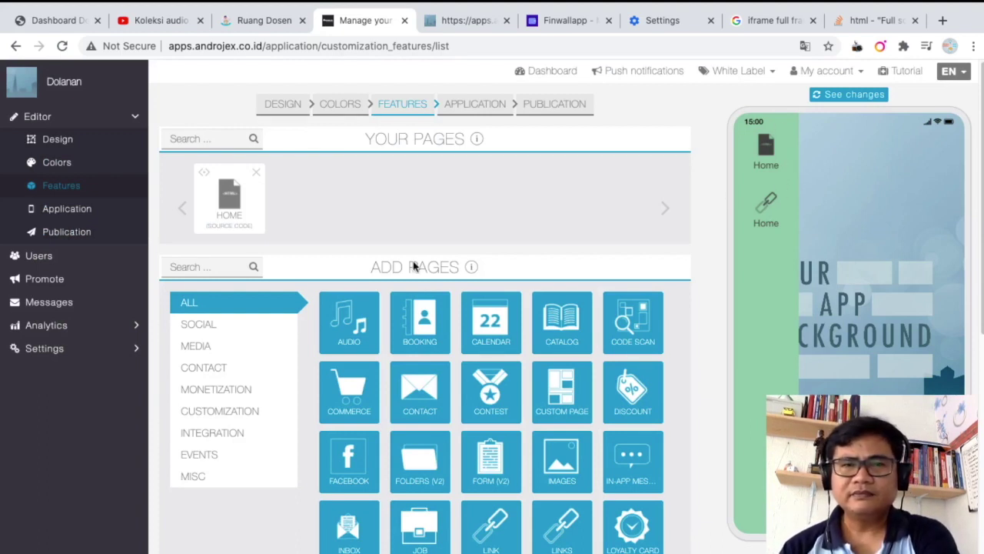
- Open the Home source code page's settings and check the embedded site in the phone preview, returning to its menu
click(234, 209)
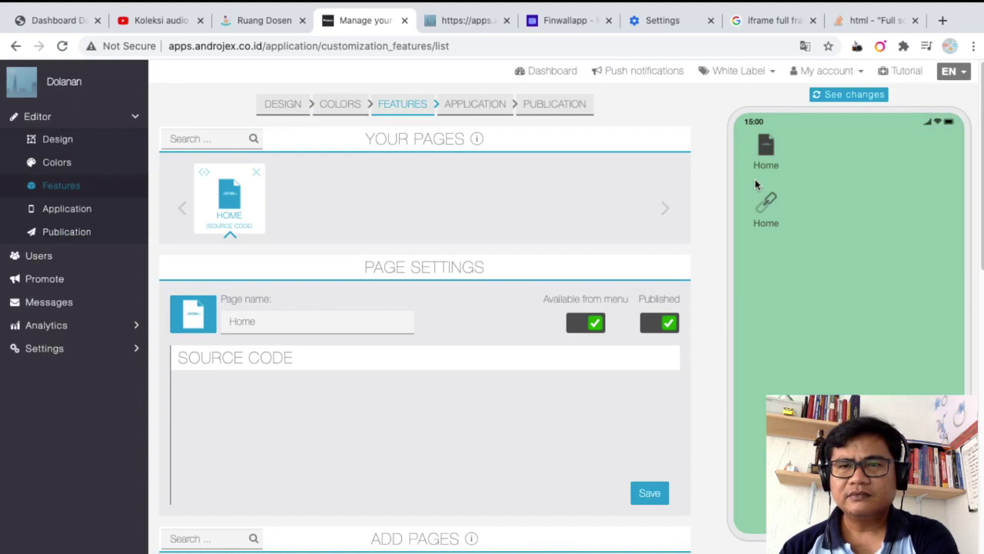
click(766, 203)
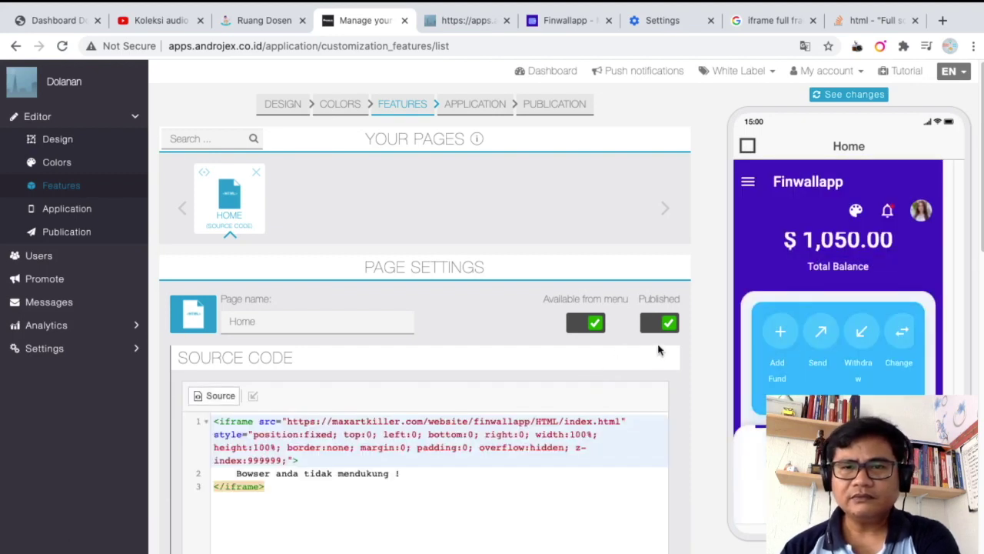
scroll(658, 350, down, 2)
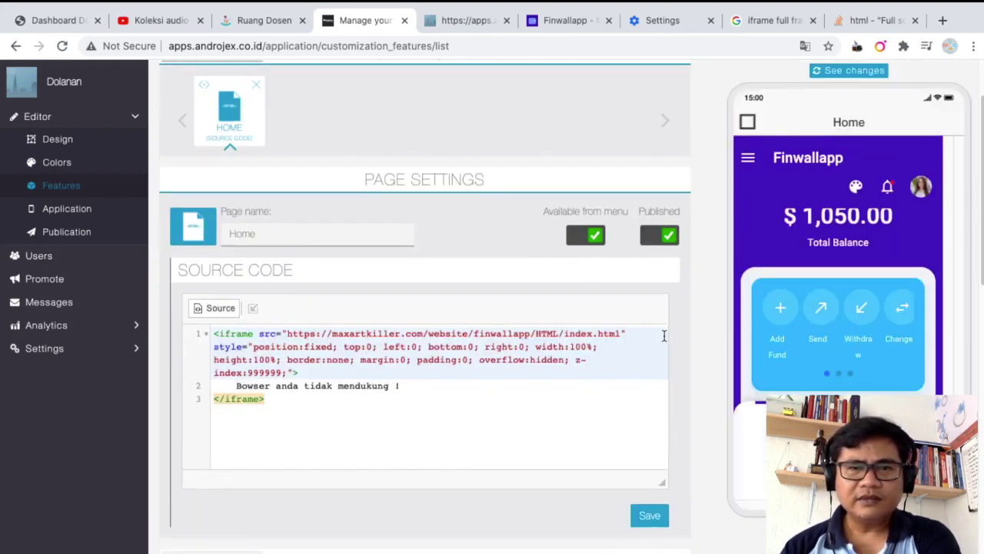
scroll(664, 335, down, 7)
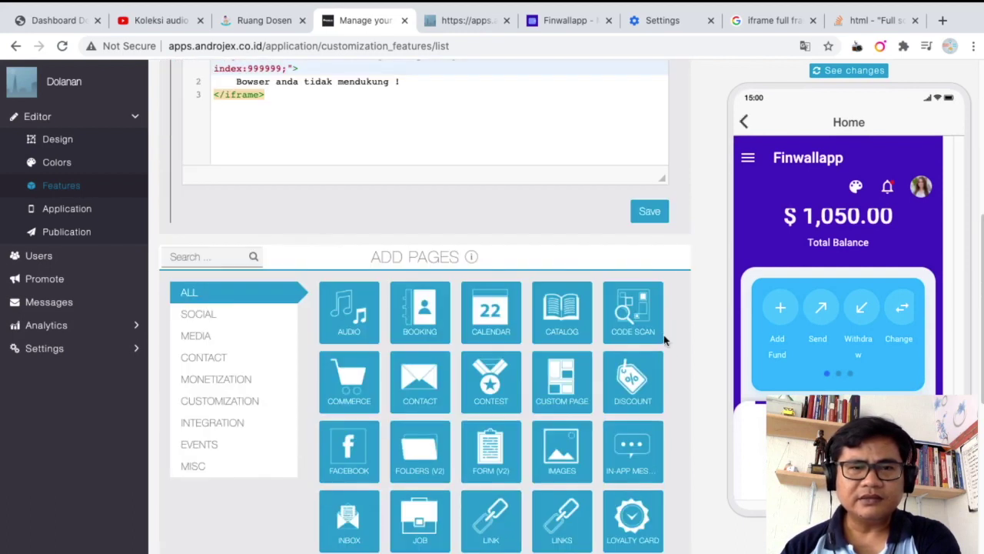
scroll(663, 335, up, 6)
scroll(664, 334, up, 2)
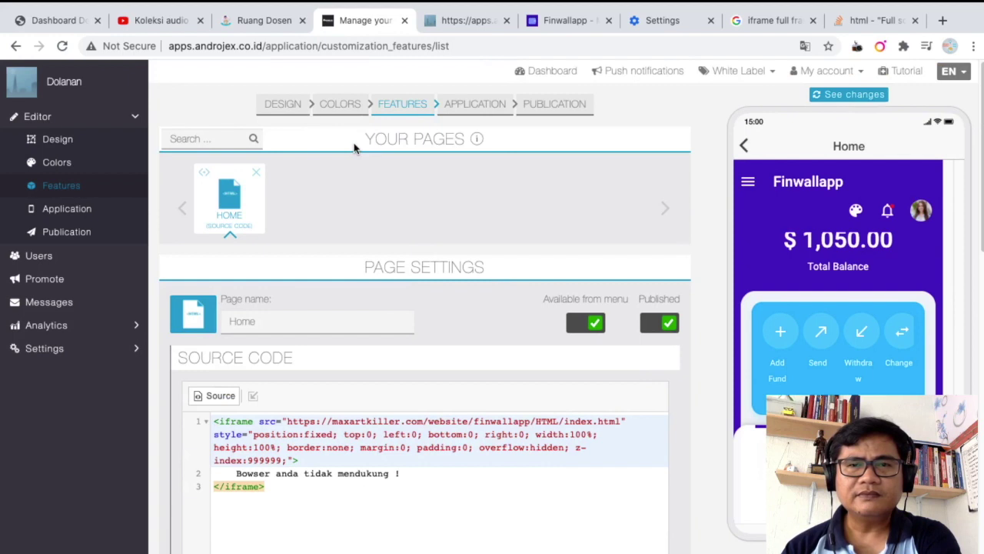
click(748, 148)
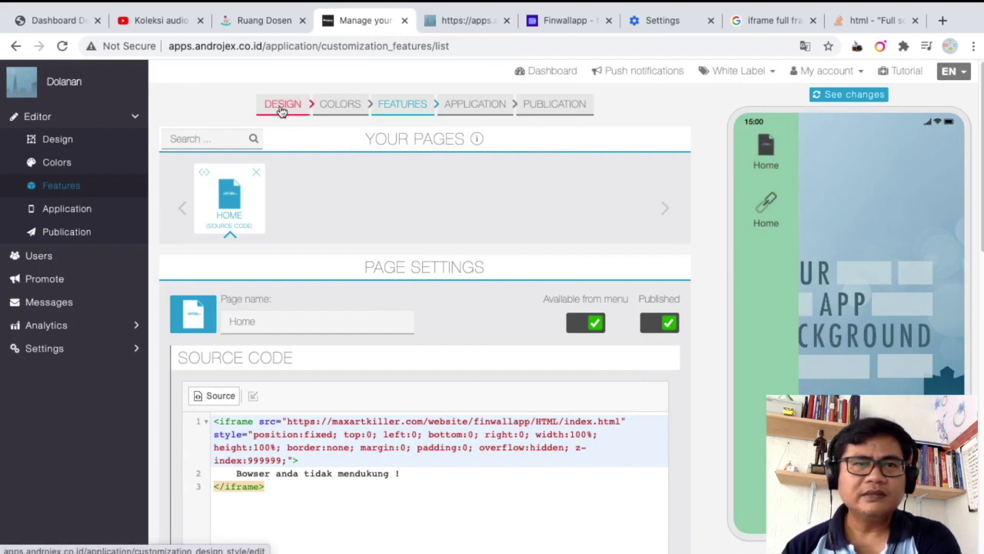
- Open the Design settings and examine the layout options, unified homepage, status bar, localization and font family sections
scroll(751, 314, down, 5)
scroll(750, 314, up, 5)
click(56, 144)
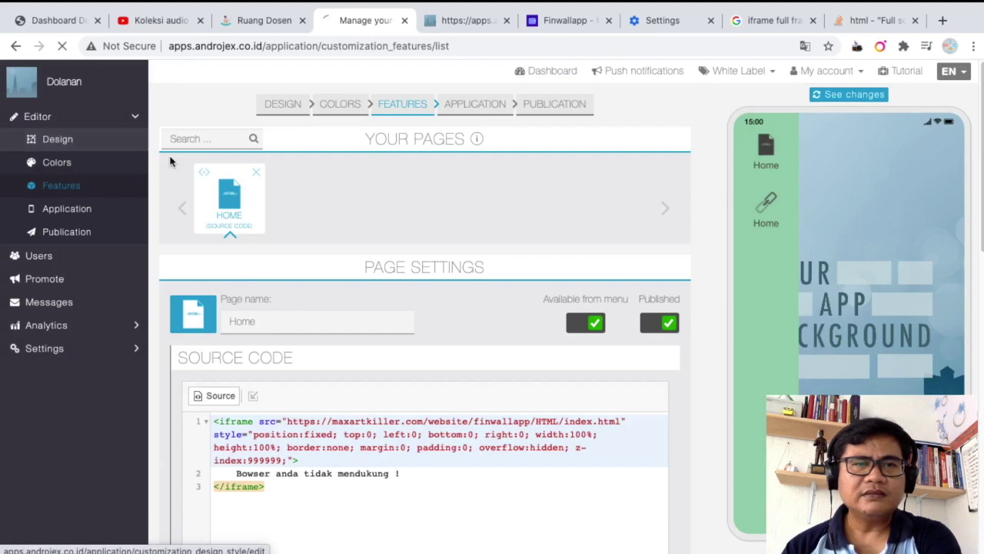
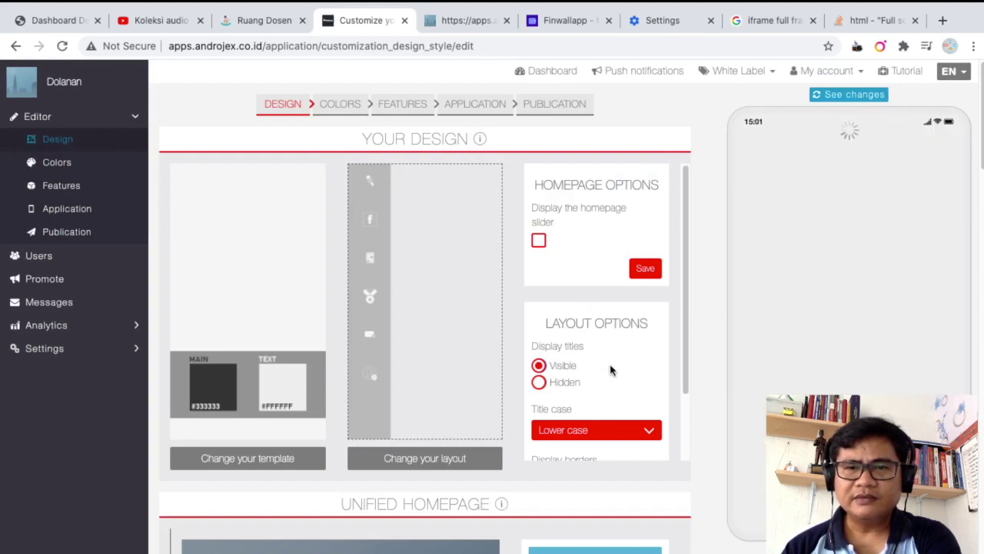
scroll(611, 370, down, 1)
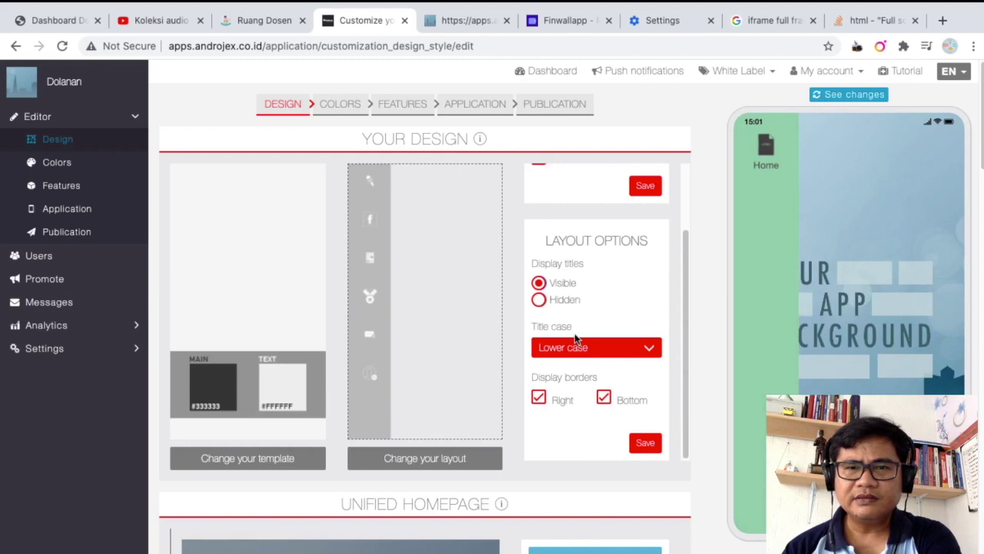
scroll(575, 335, down, 4)
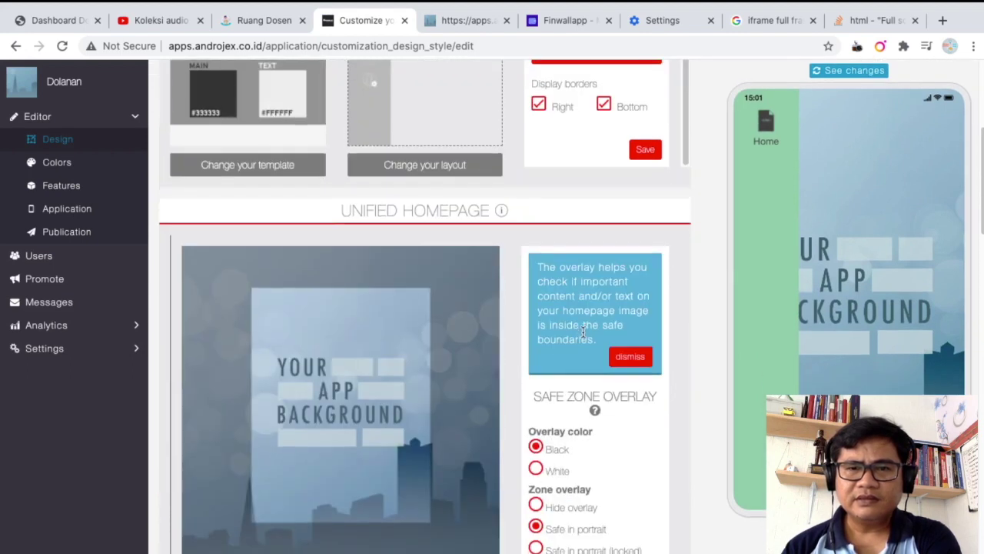
scroll(583, 332, down, 1)
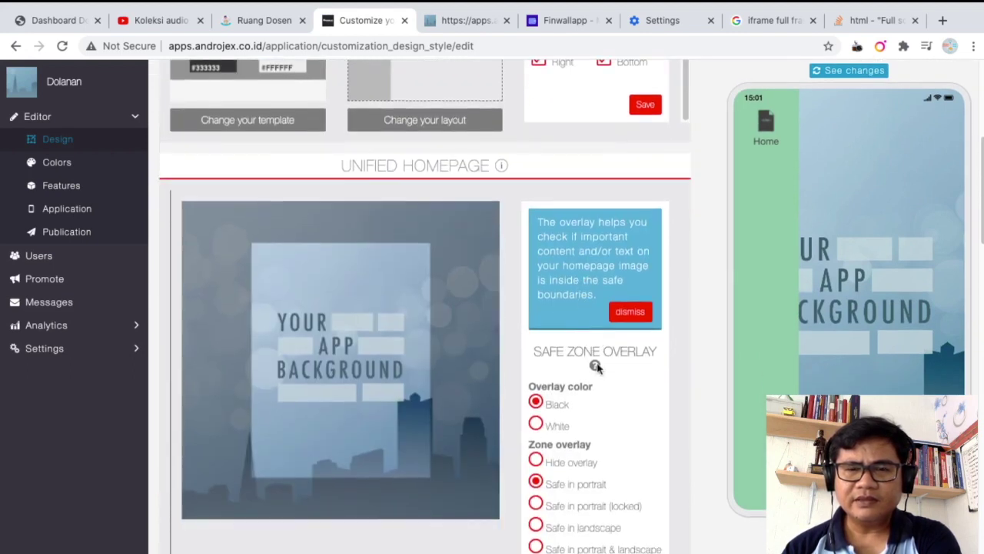
scroll(596, 368, down, 2)
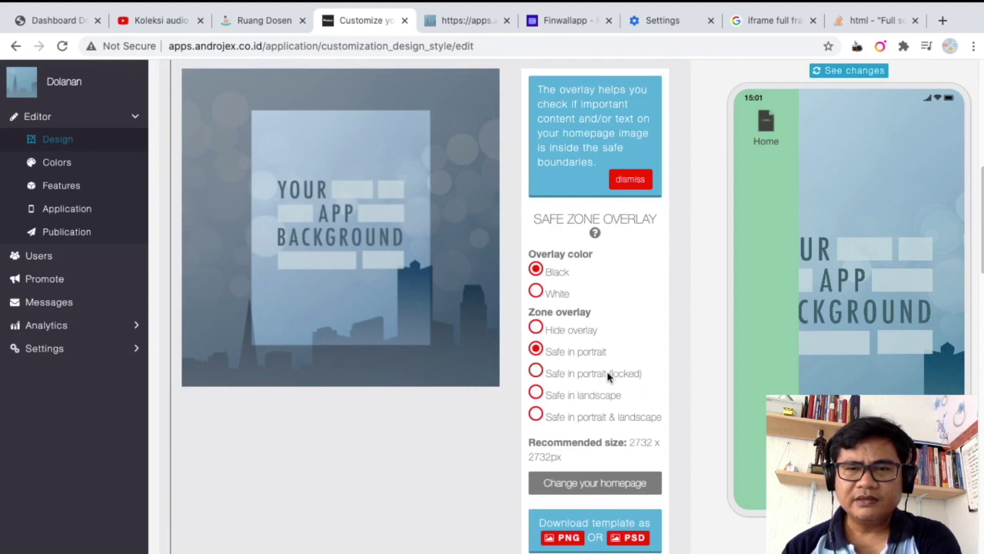
scroll(607, 376, down, 4)
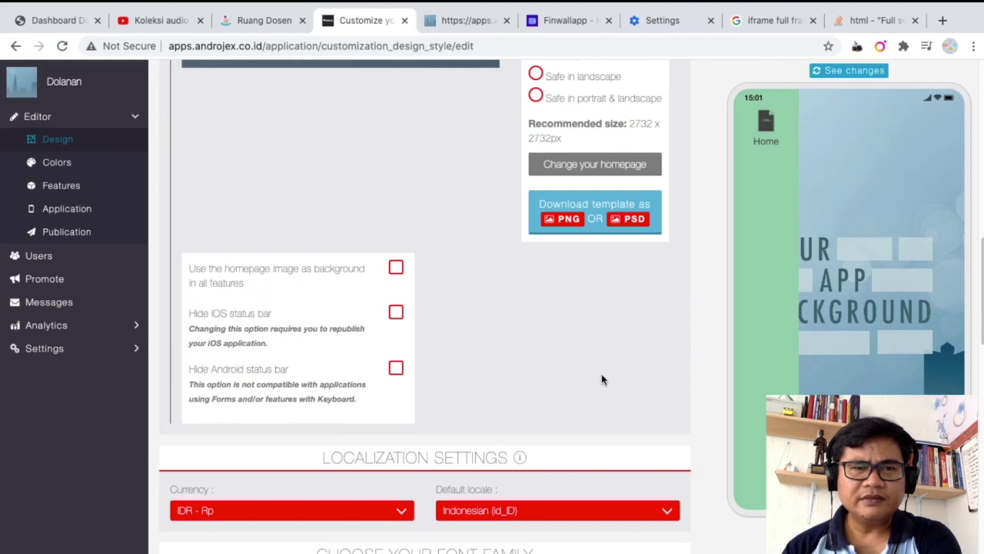
scroll(519, 369, down, 2)
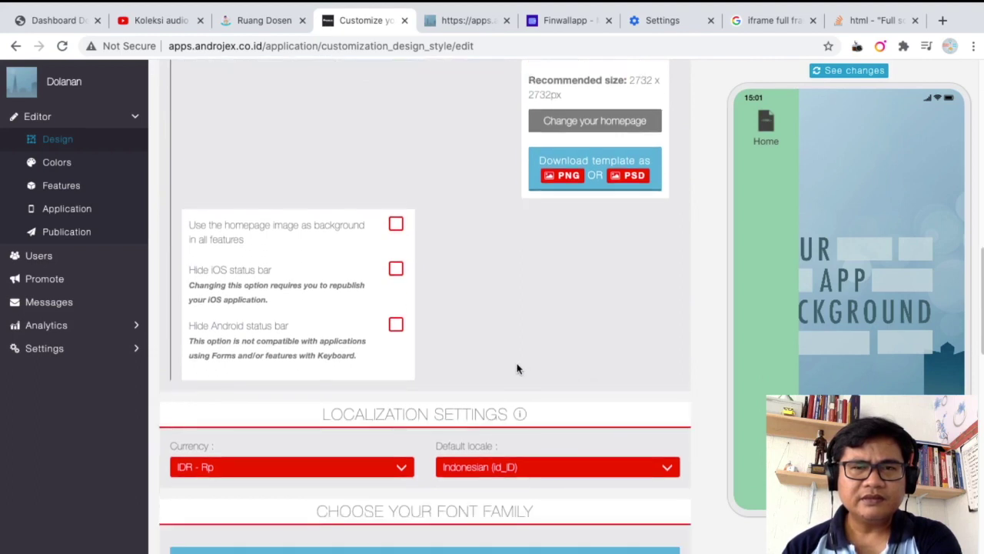
scroll(563, 373, down, 3)
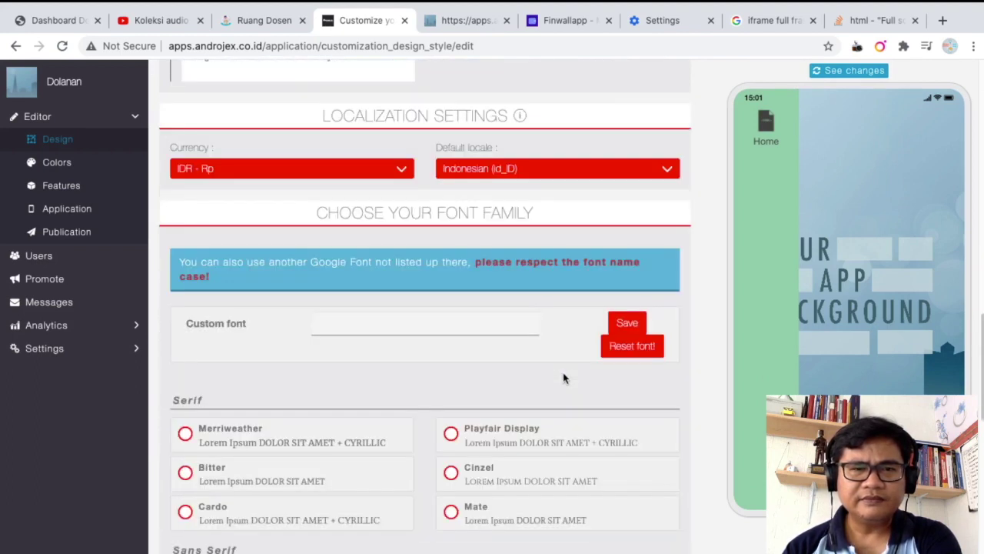
scroll(563, 374, down, 3)
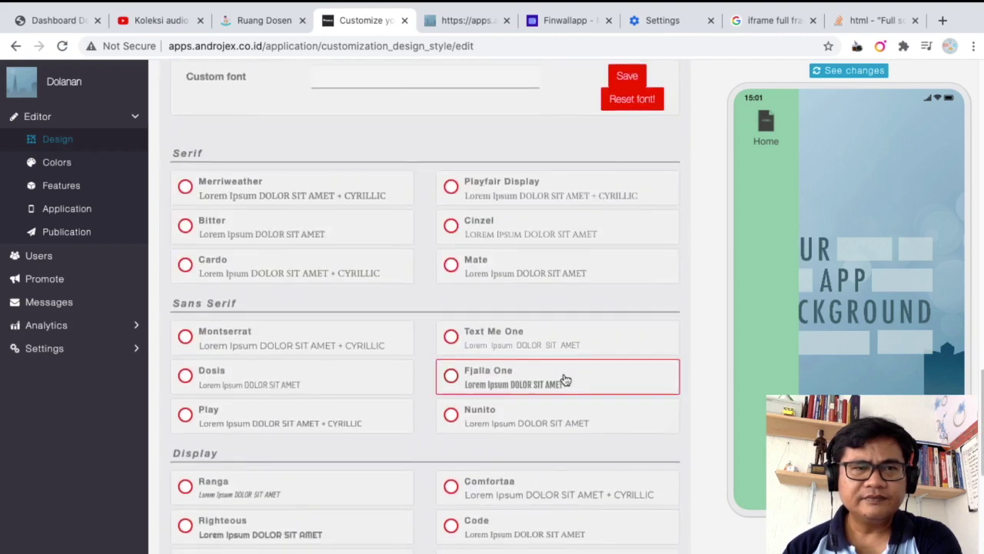
scroll(564, 374, down, 3)
scroll(565, 379, down, 2)
scroll(565, 376, up, 12)
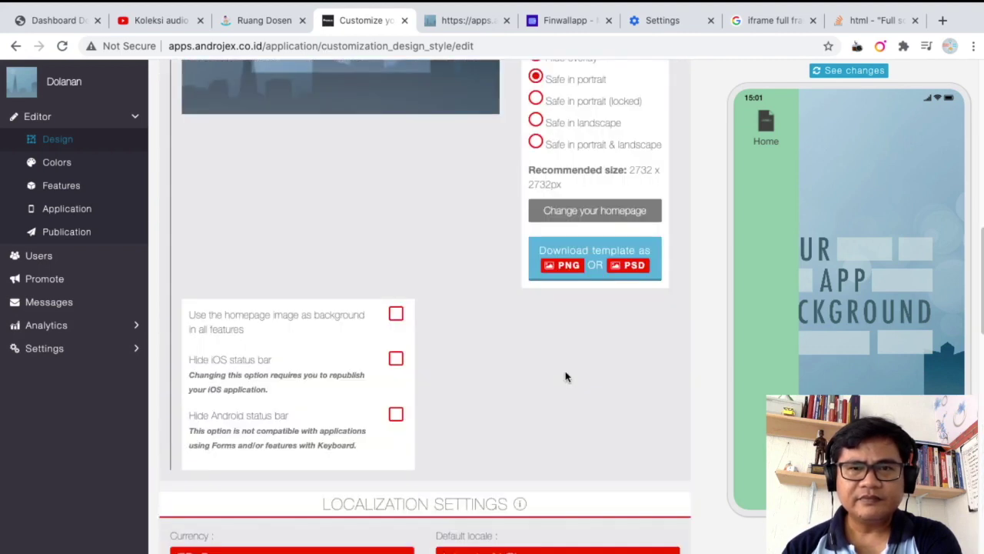
scroll(566, 377, down, 2)
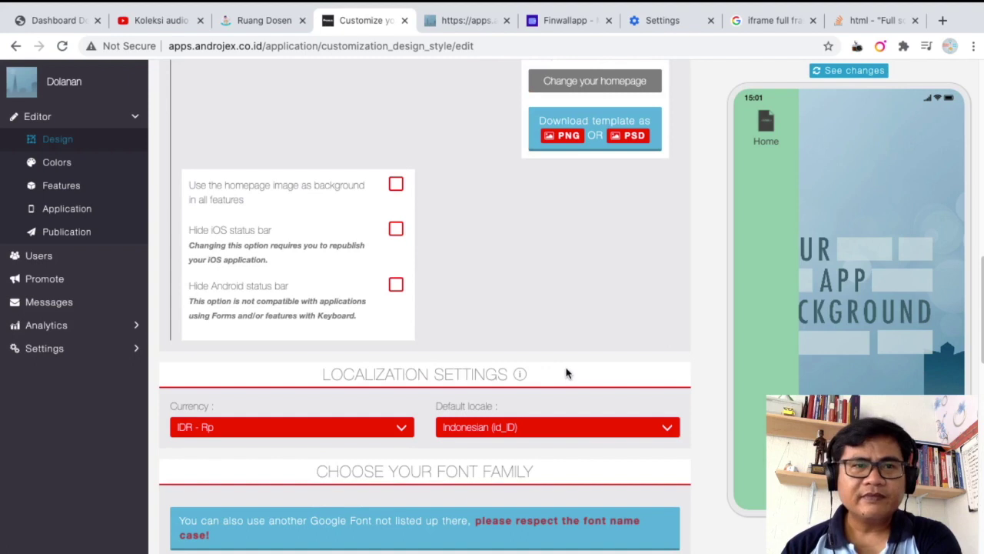
scroll(565, 373, up, 1)
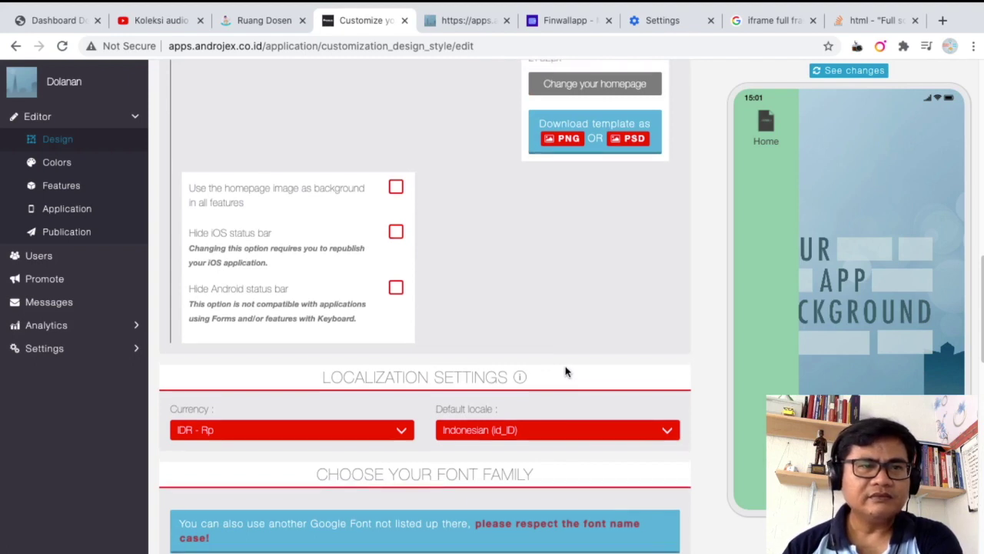
scroll(567, 371, up, 1)
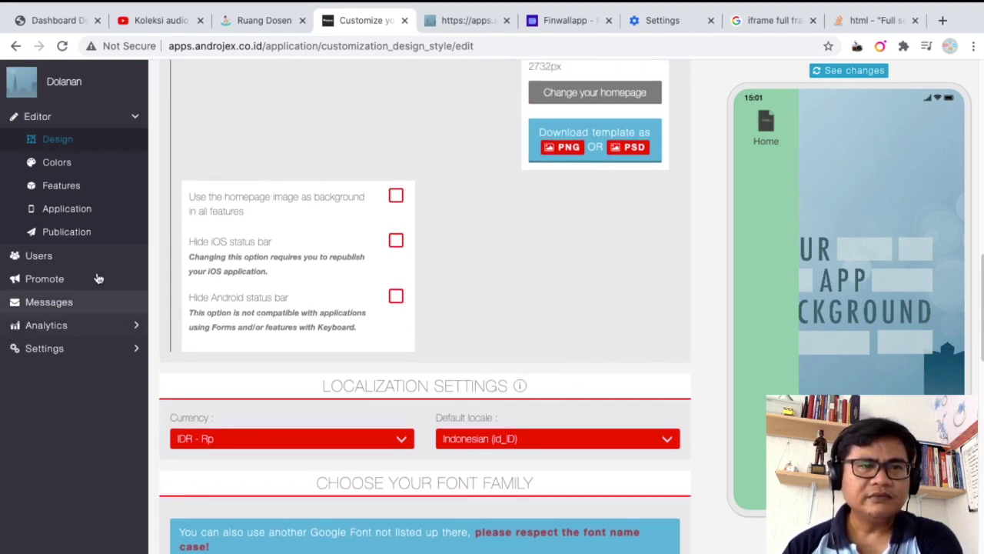
- Open the editor's Colors settings, check the OBS recording window and return to the Chrome browser
click(61, 213)
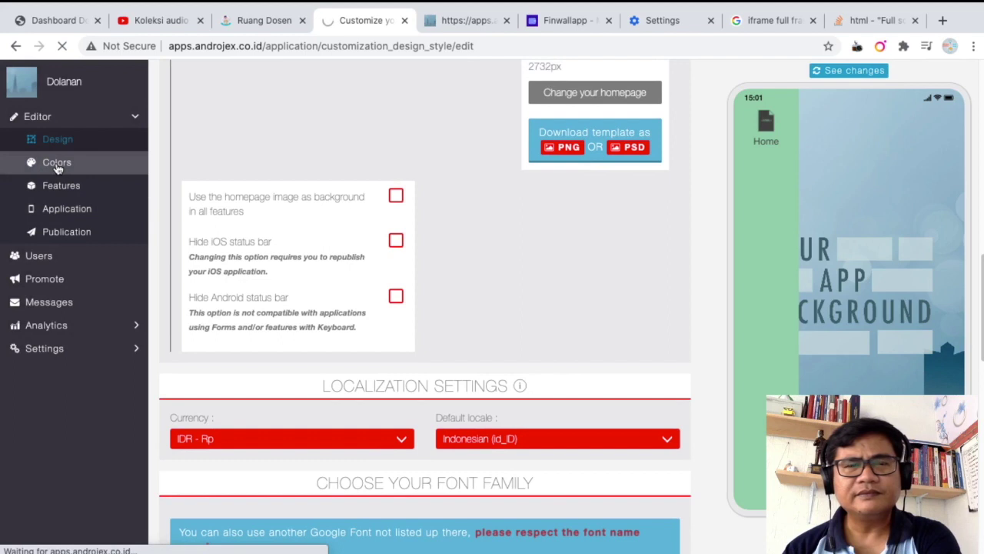
click(57, 164)
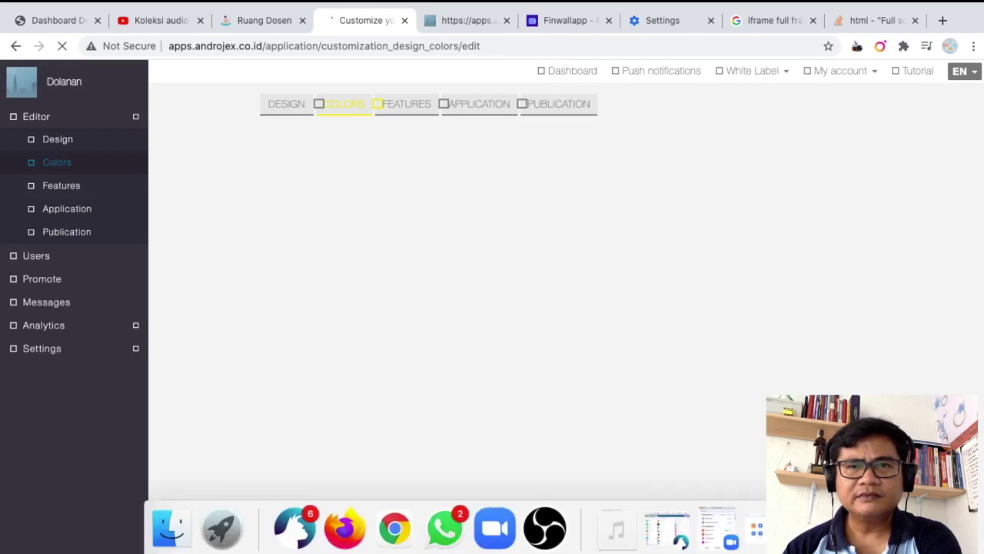
click(545, 527)
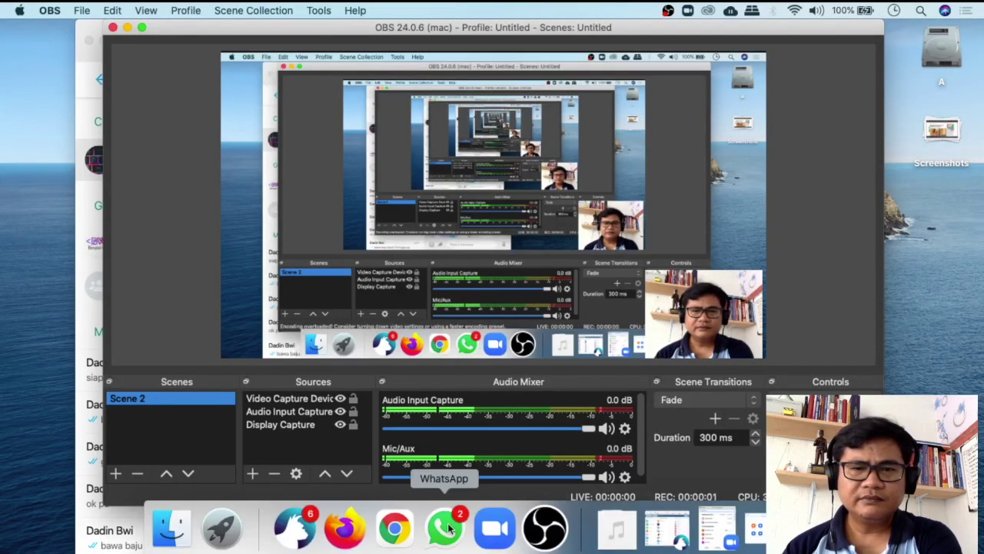
click(372, 534)
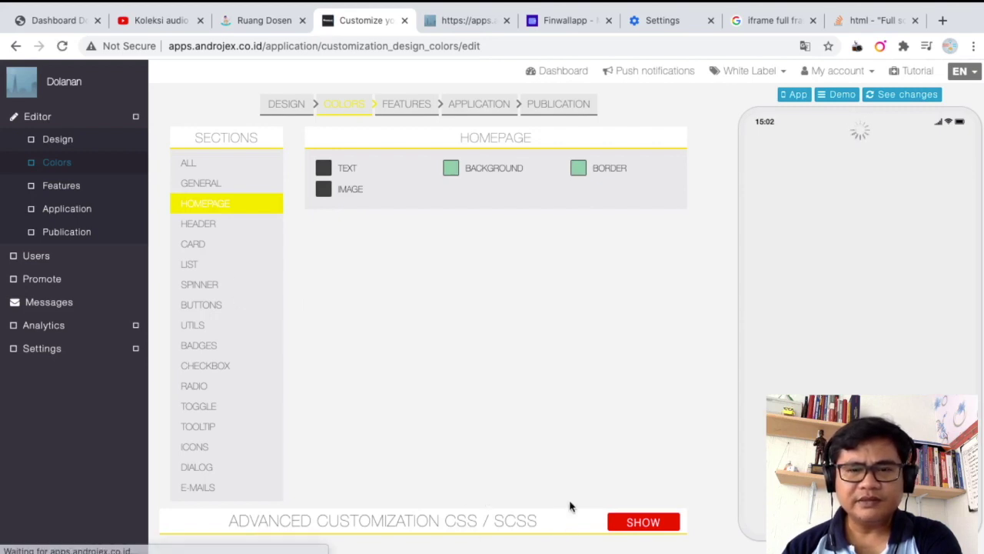
- Expand the advanced CSS / SCSS customization and examine its color variables and the SCSS input area
click(631, 528)
scroll(569, 492, down, 5)
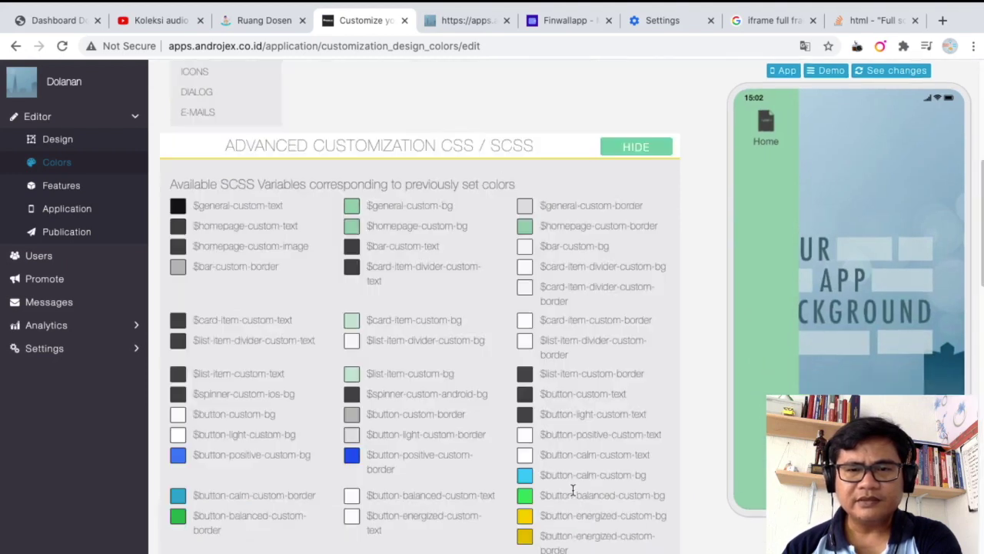
scroll(615, 308, down, 10)
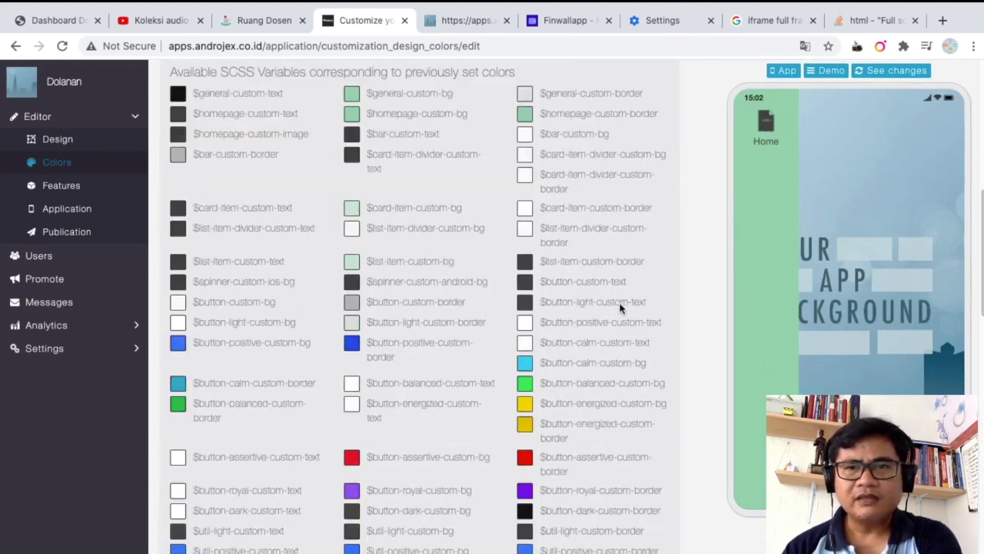
scroll(623, 305, down, 4)
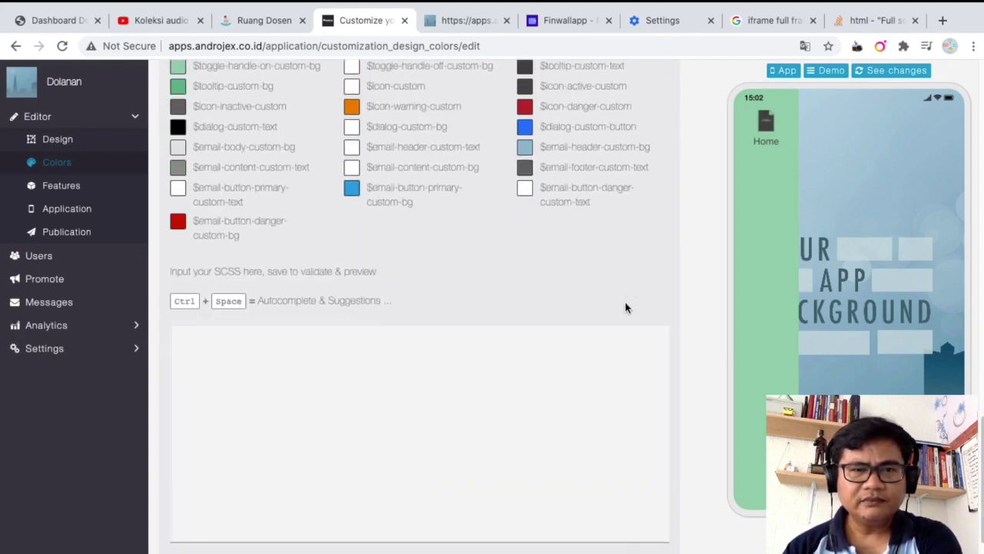
scroll(626, 308, down, 1)
scroll(626, 300, up, 15)
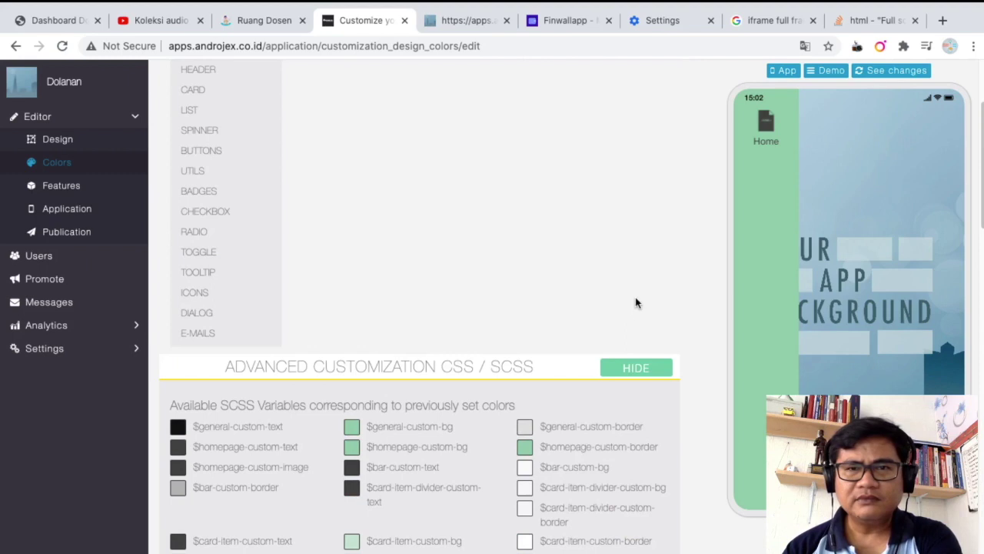
- Check the Home page in the phone preview, return to its menu, refresh the preview and look over the SCSS variables again
click(766, 141)
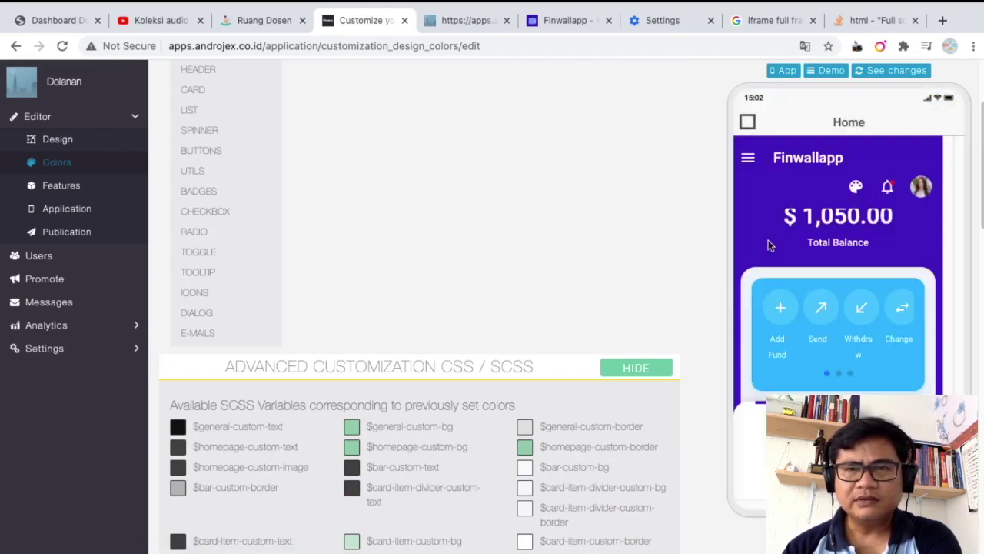
scroll(592, 254, up, 3)
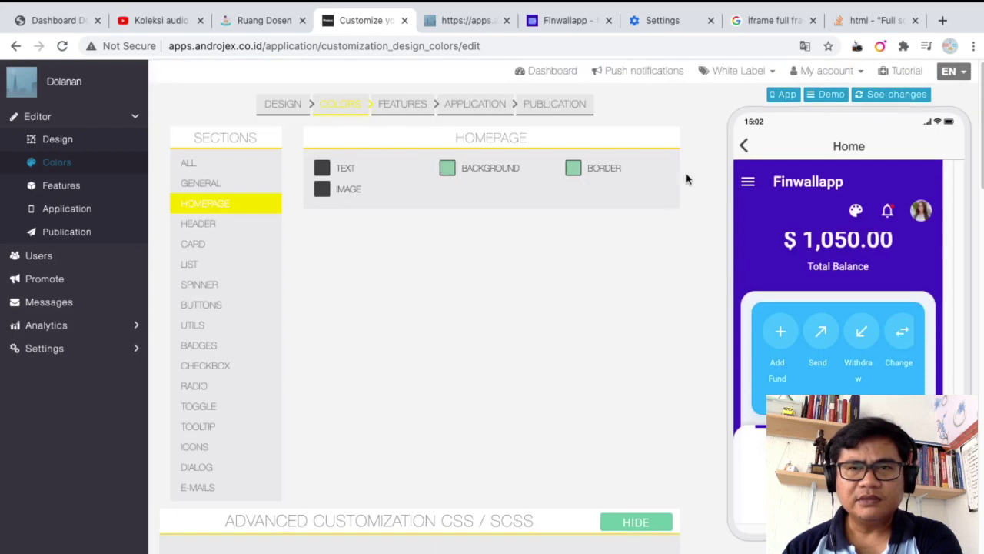
click(735, 147)
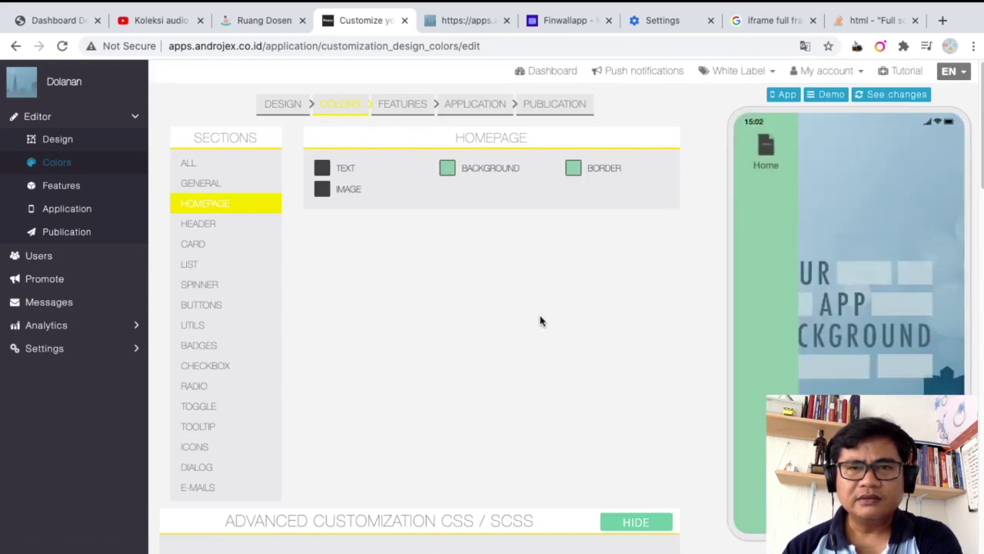
scroll(536, 314, down, 1)
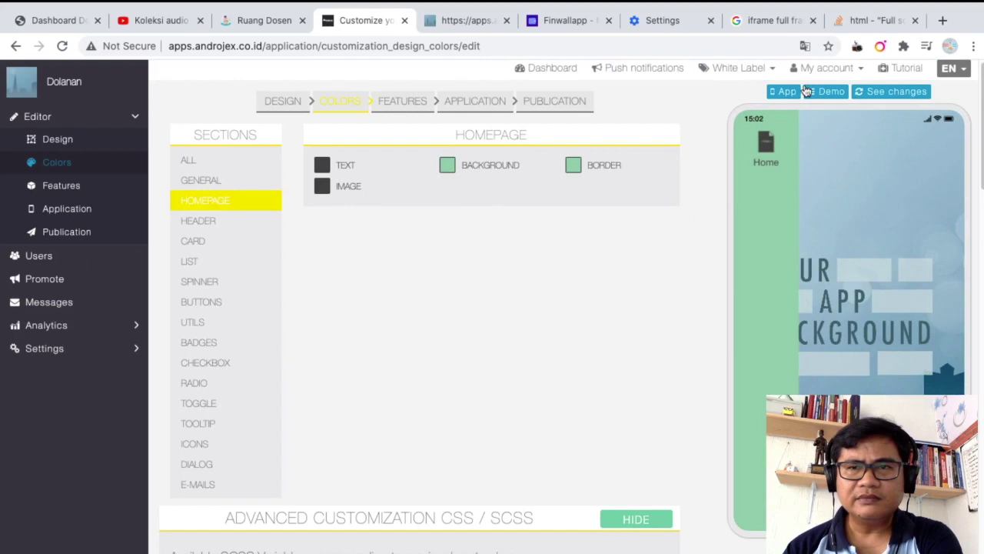
click(766, 146)
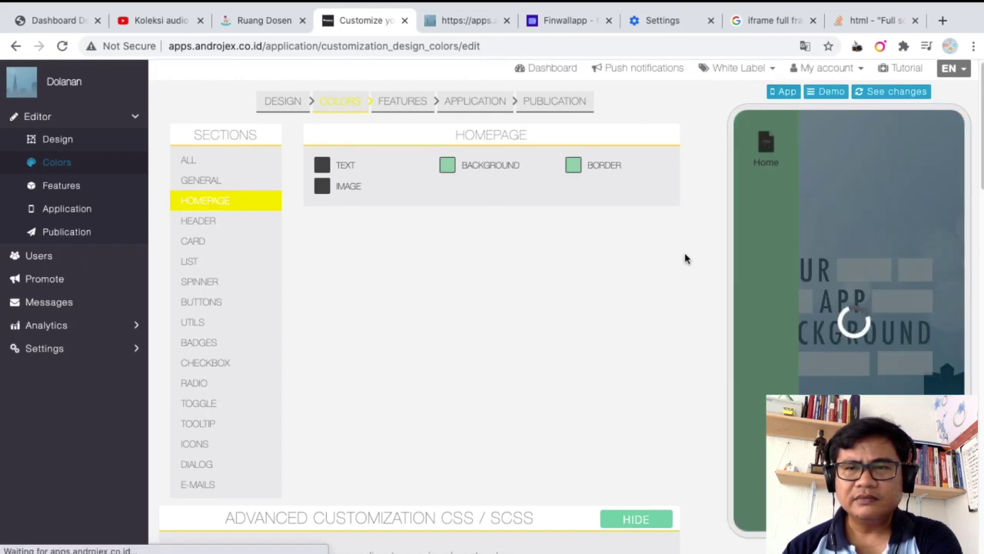
scroll(589, 379, down, 5)
scroll(590, 377, down, 4)
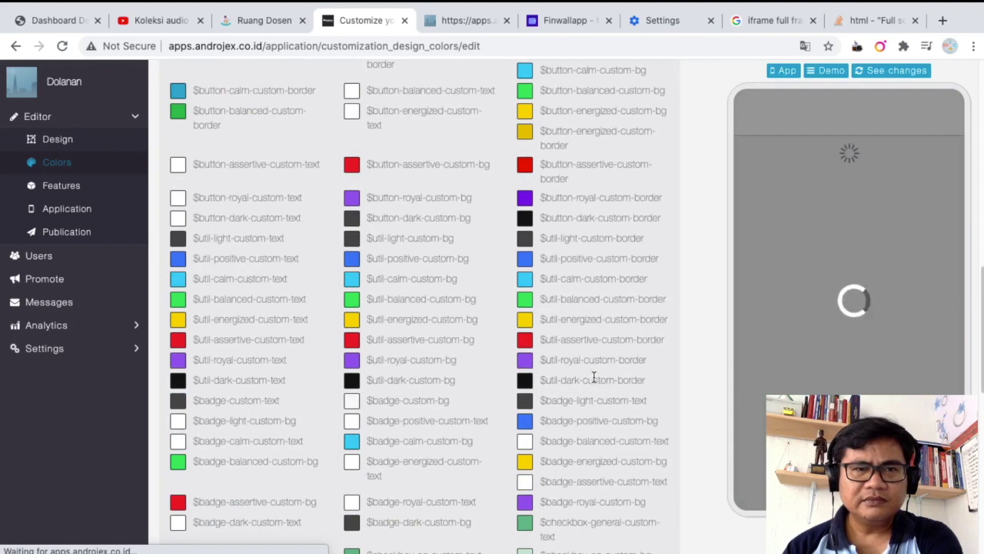
scroll(596, 378, up, 5)
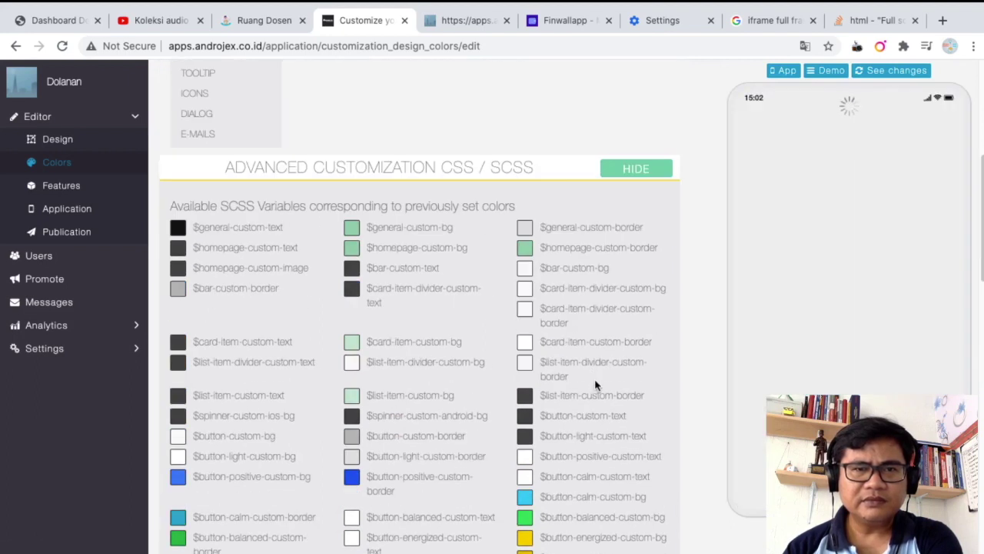
scroll(597, 383, down, 10)
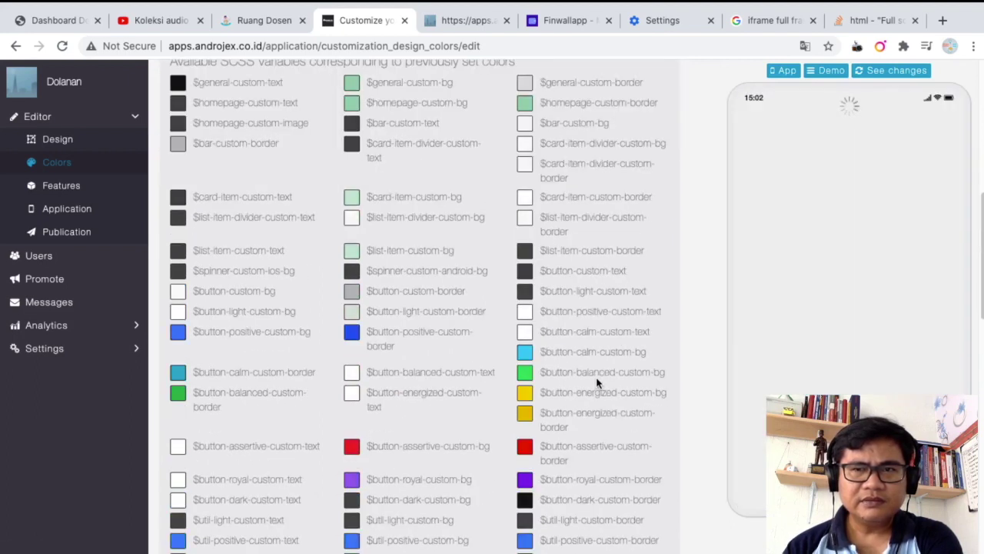
scroll(597, 387, up, 15)
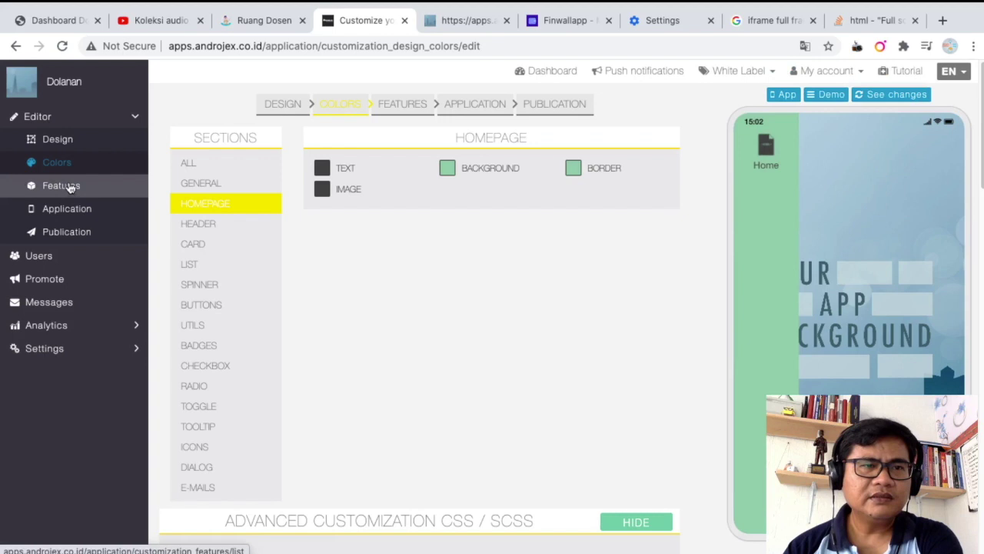
- Open the Design settings and change the app's layout to Layout 9
click(67, 141)
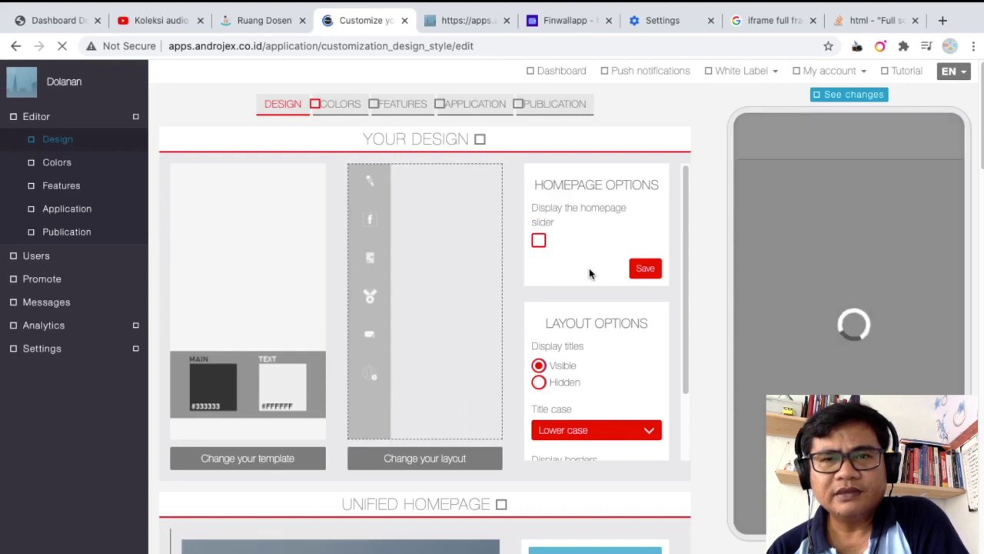
click(426, 462)
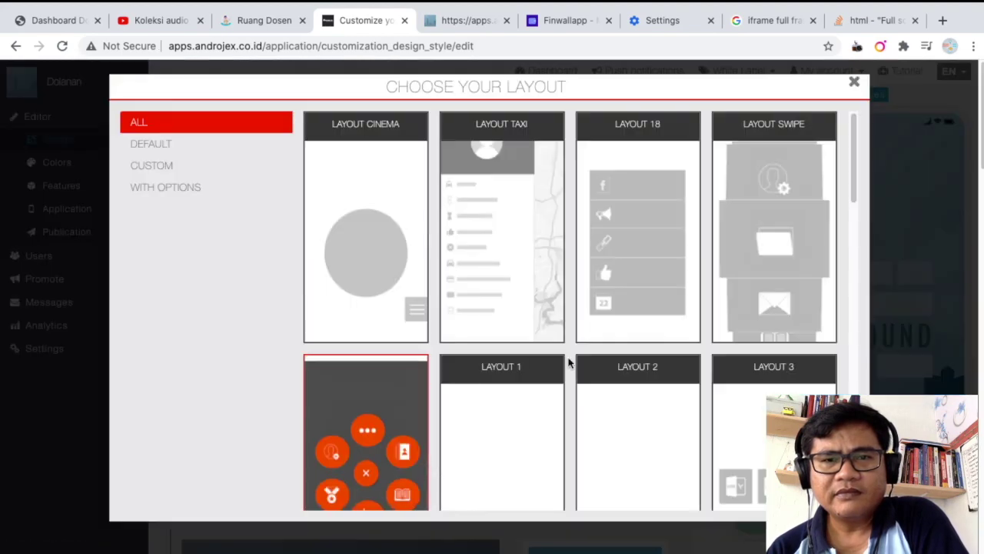
scroll(628, 343, down, 7)
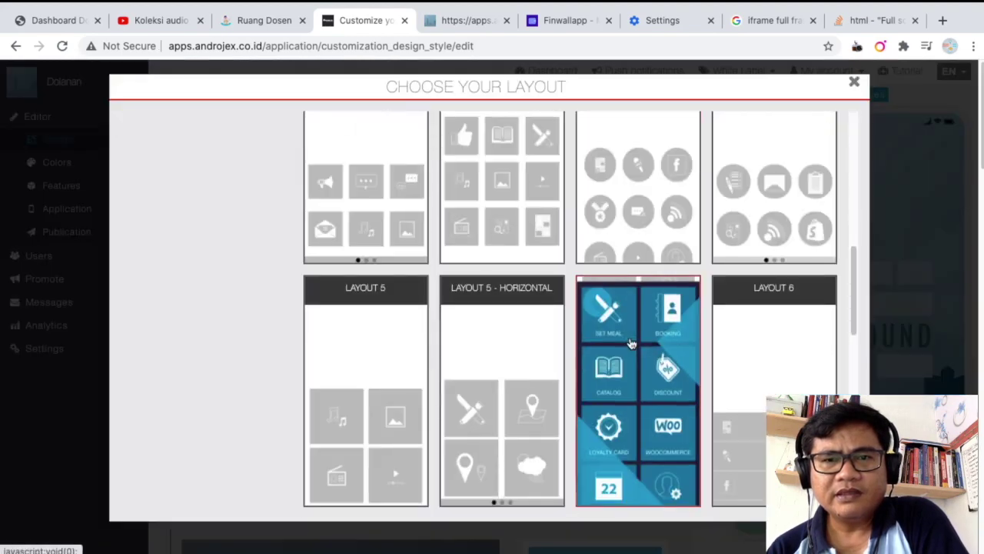
scroll(628, 343, down, 5)
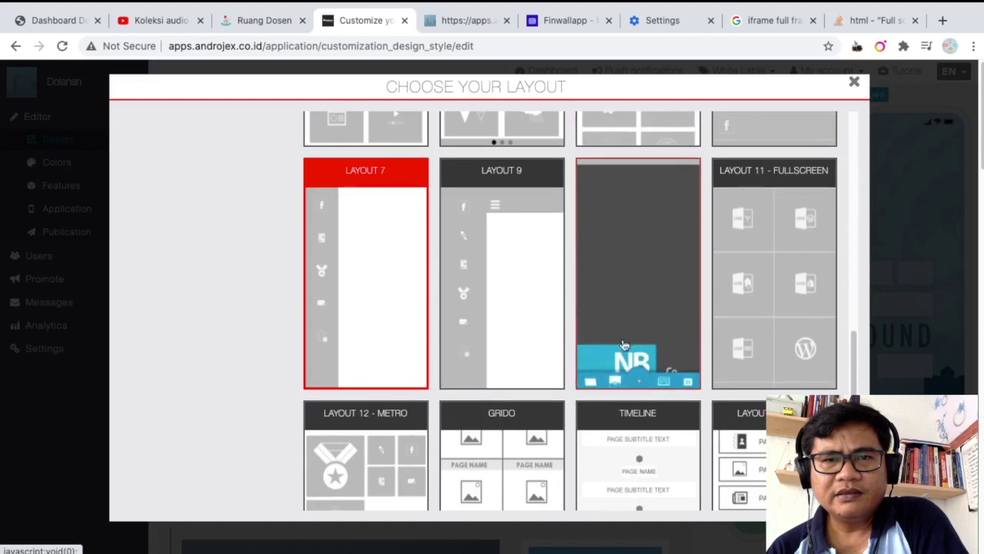
click(494, 290)
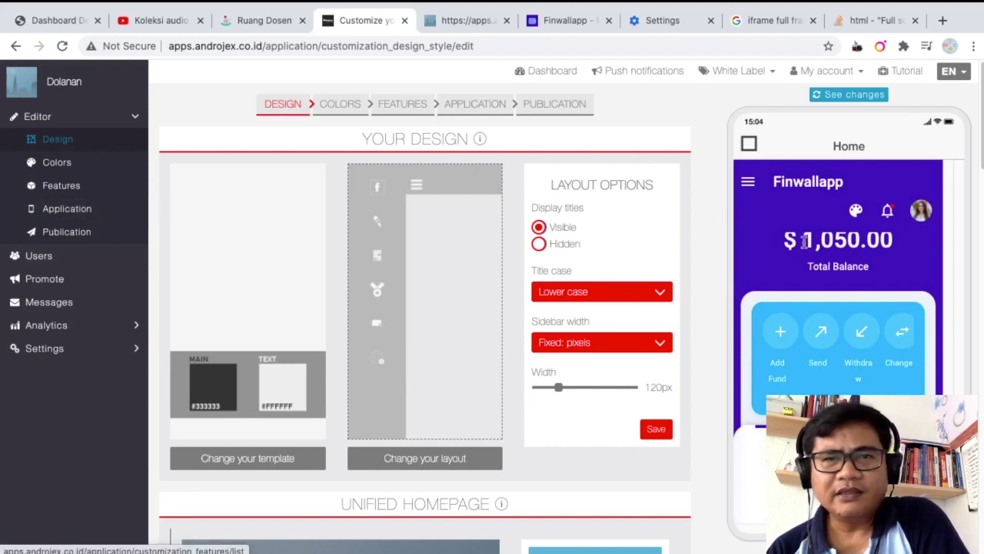
- Check how the Home page fits in the phone preview and open the Features settings
scroll(808, 254, down, 1)
scroll(807, 259, down, 10)
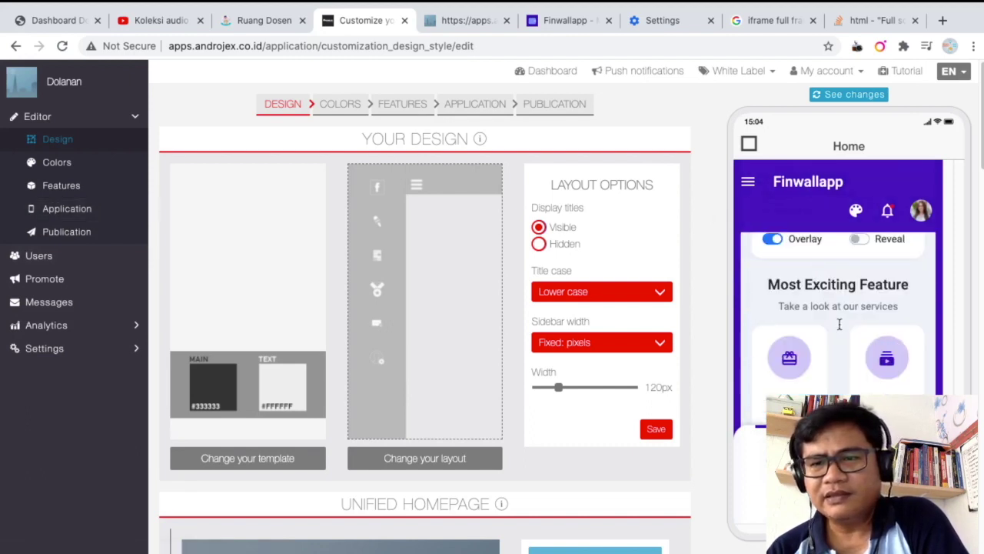
scroll(846, 338, up, 10)
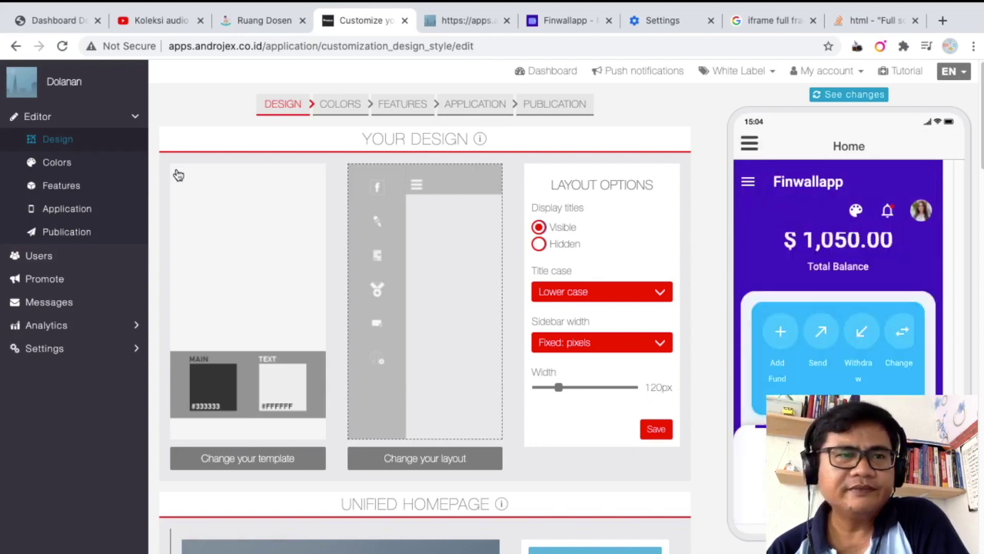
click(77, 193)
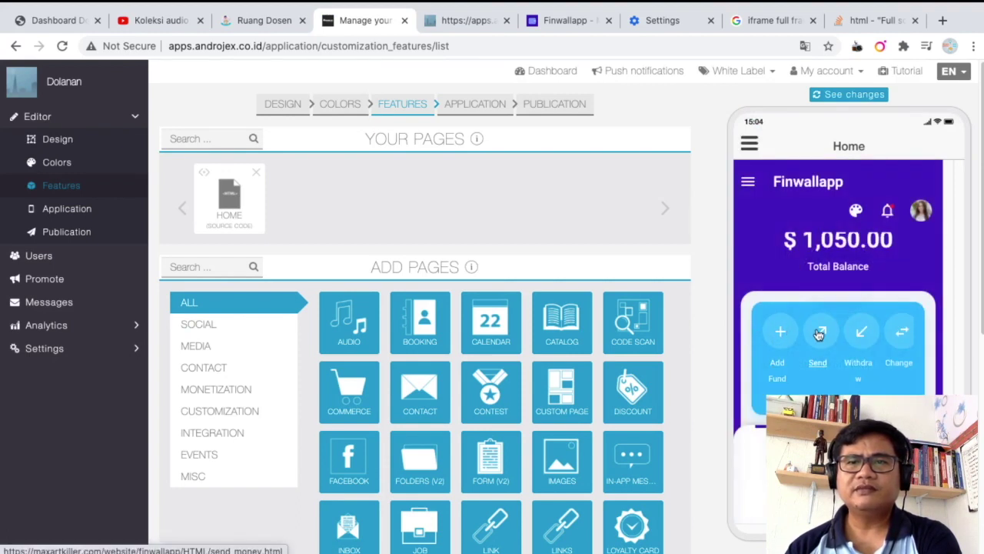
- Examine the full length of the Finwallapp Home page in the phone preview and the available page types
scroll(827, 327, down, 4)
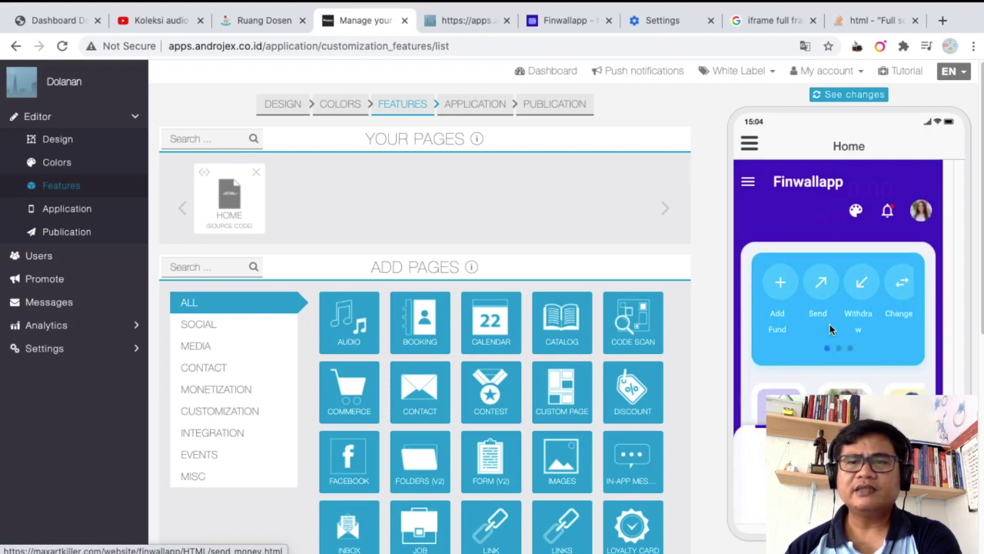
scroll(833, 325, down, 5)
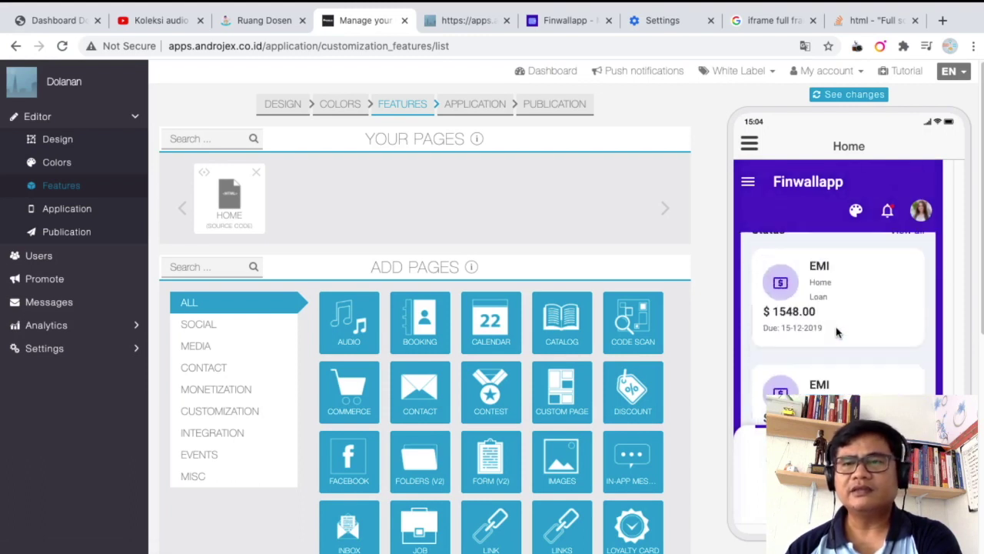
scroll(841, 334, down, 8)
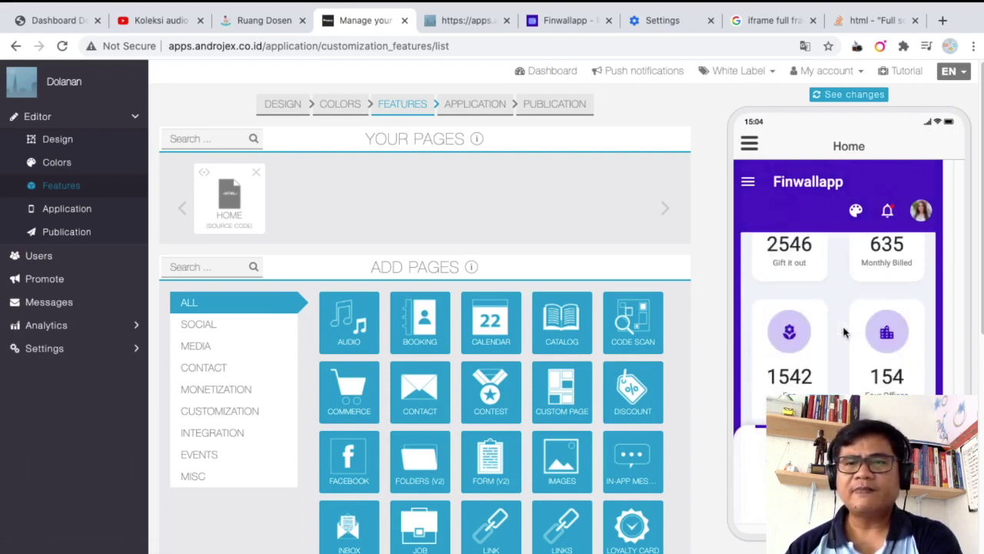
scroll(846, 335, down, 5)
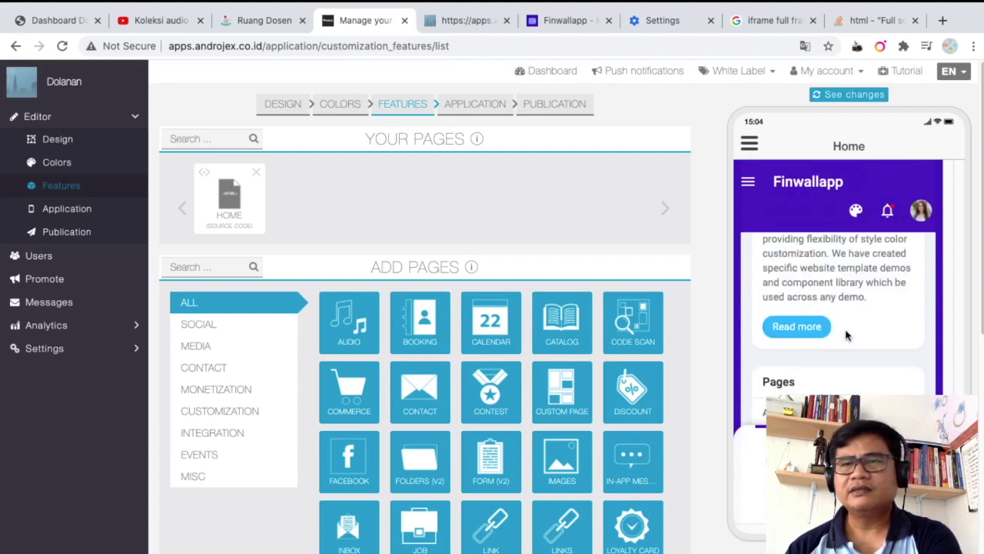
scroll(846, 331, down, 3)
click(851, 335)
scroll(851, 333, down, 3)
scroll(851, 334, up, 5)
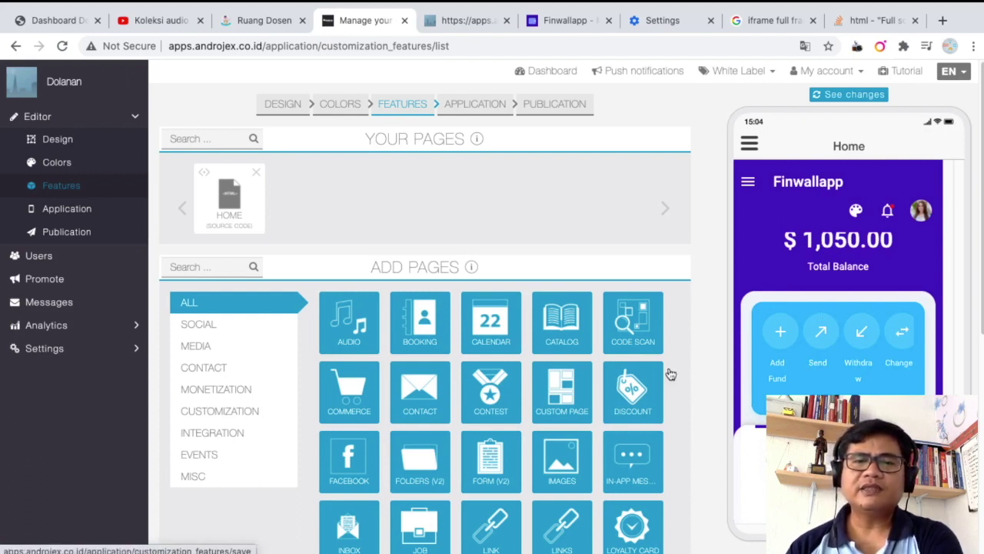
scroll(625, 277, down, 1)
scroll(859, 292, down, 3)
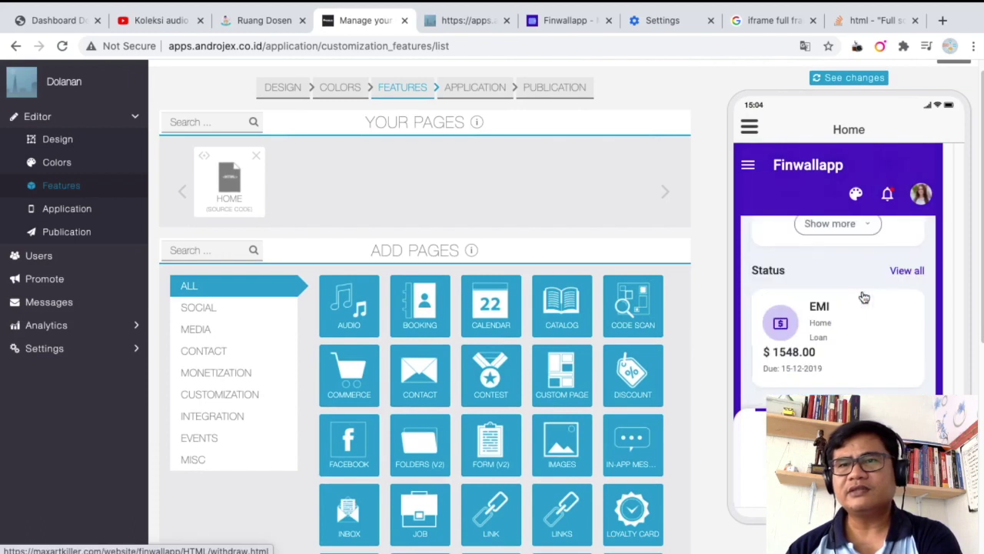
scroll(862, 288, up, 3)
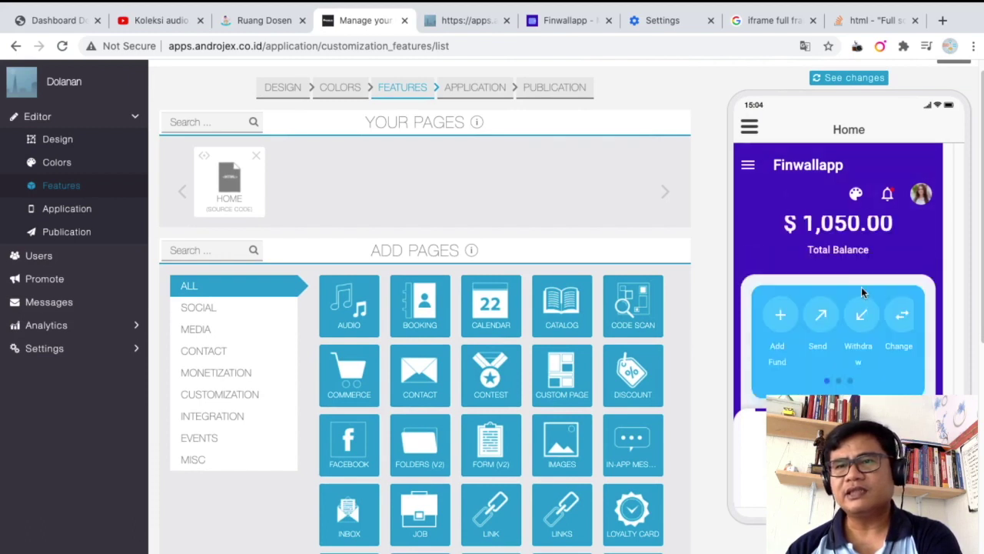
click(492, 524)
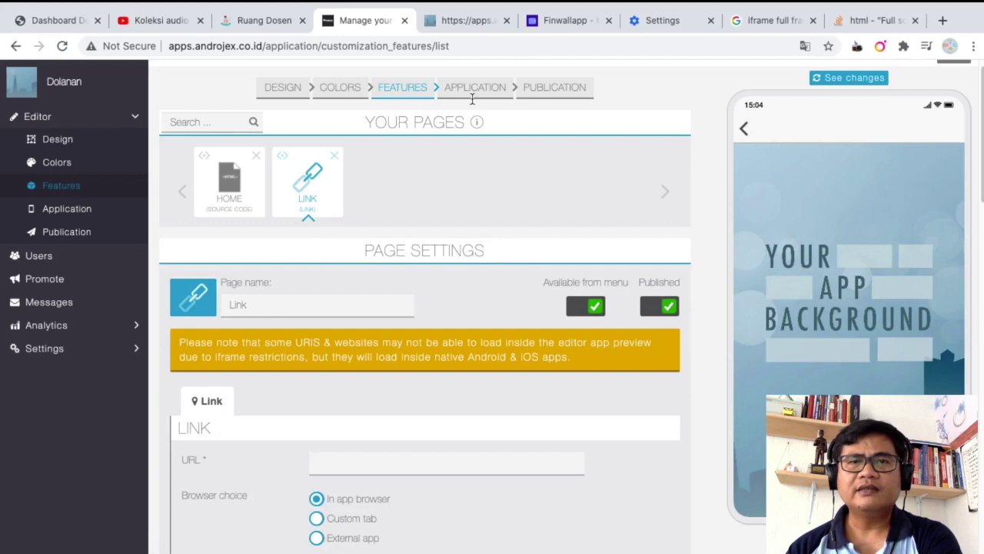
click(561, 21)
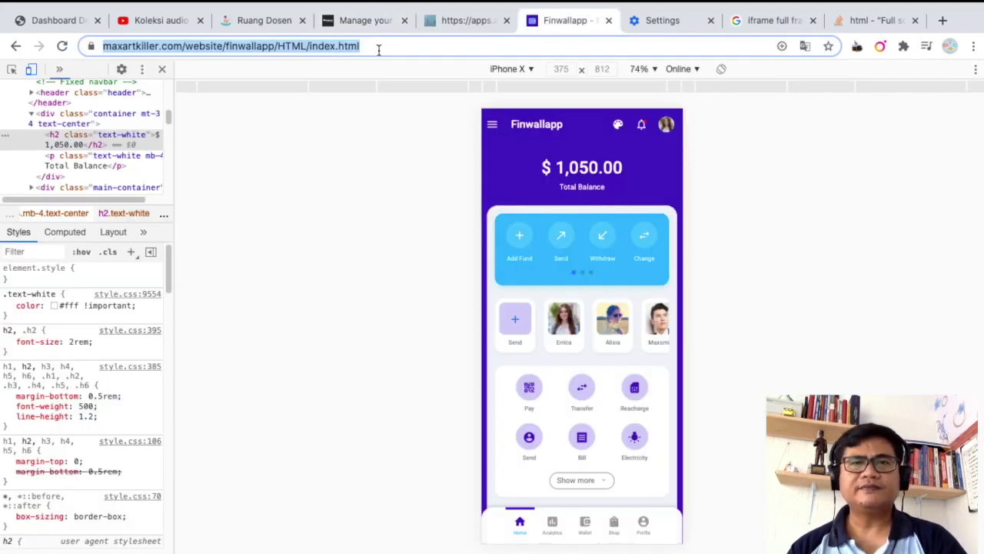
click(378, 20)
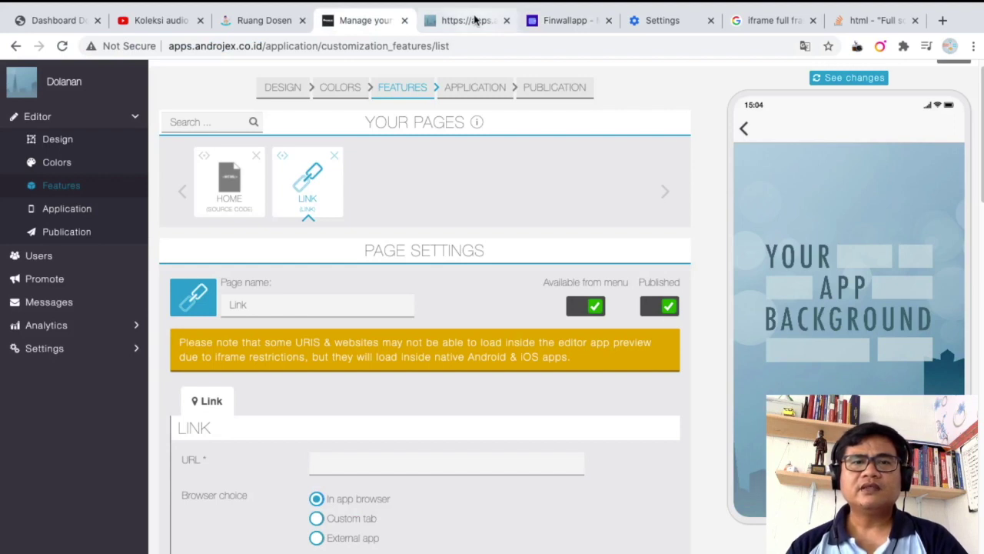
click(374, 463)
text(https://maxskiller.com/website/finwallapp/HTML/index.html)
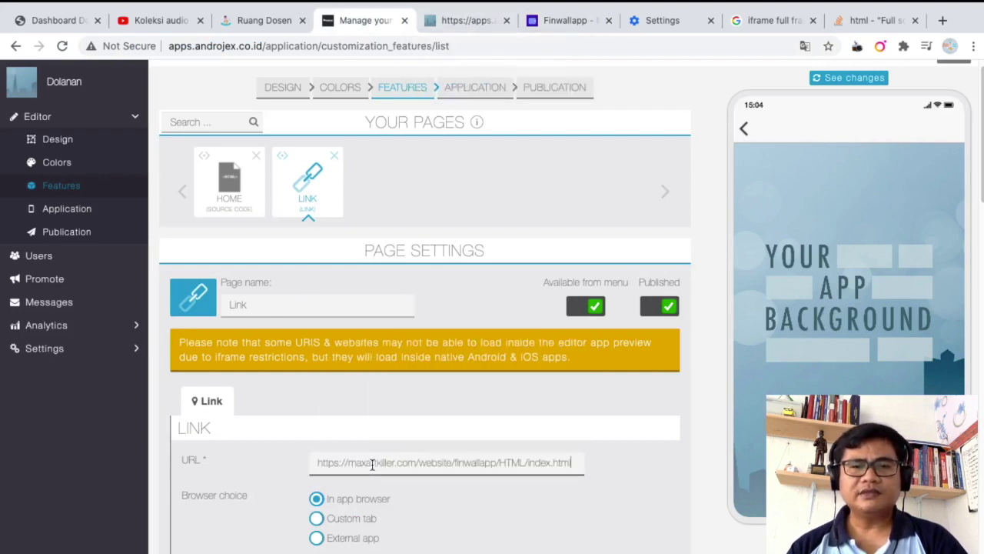
- Name the new link page Home2 and save its settings
double_click(262, 304)
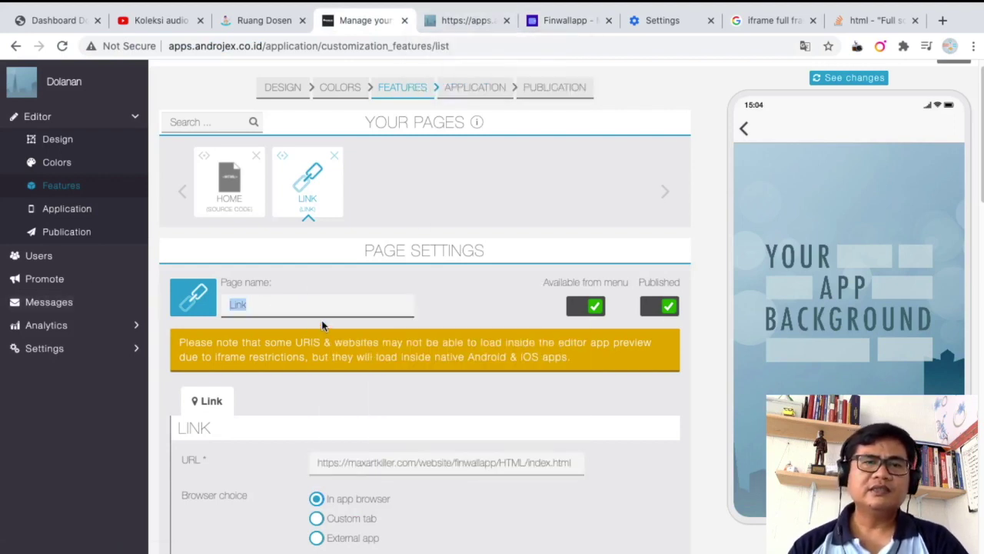
text(Home2)
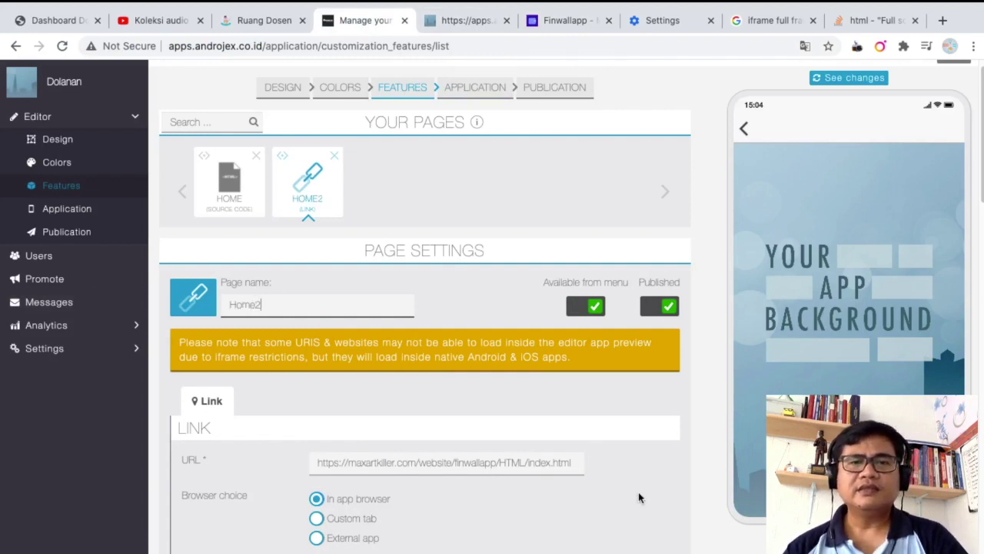
scroll(638, 497, down, 6)
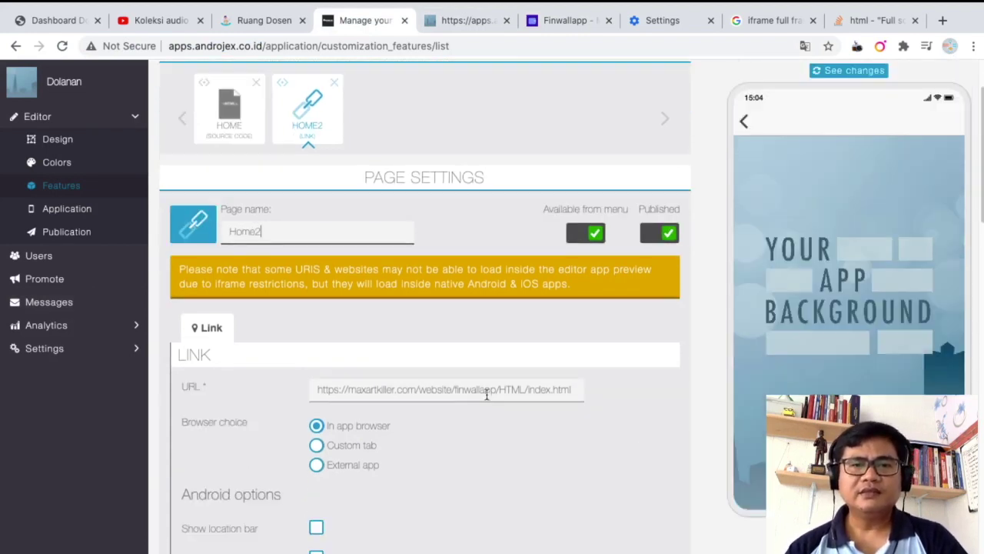
scroll(500, 409, down, 5)
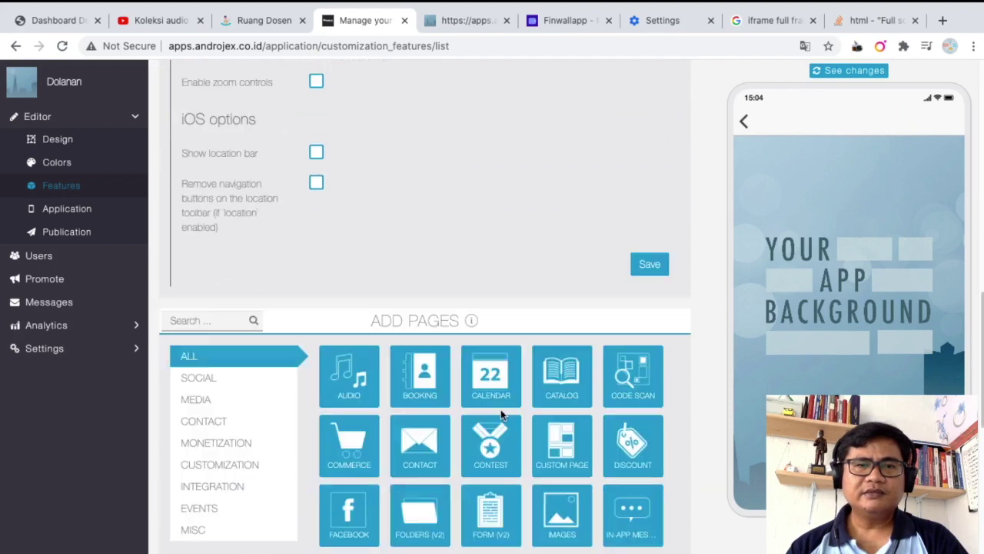
click(650, 263)
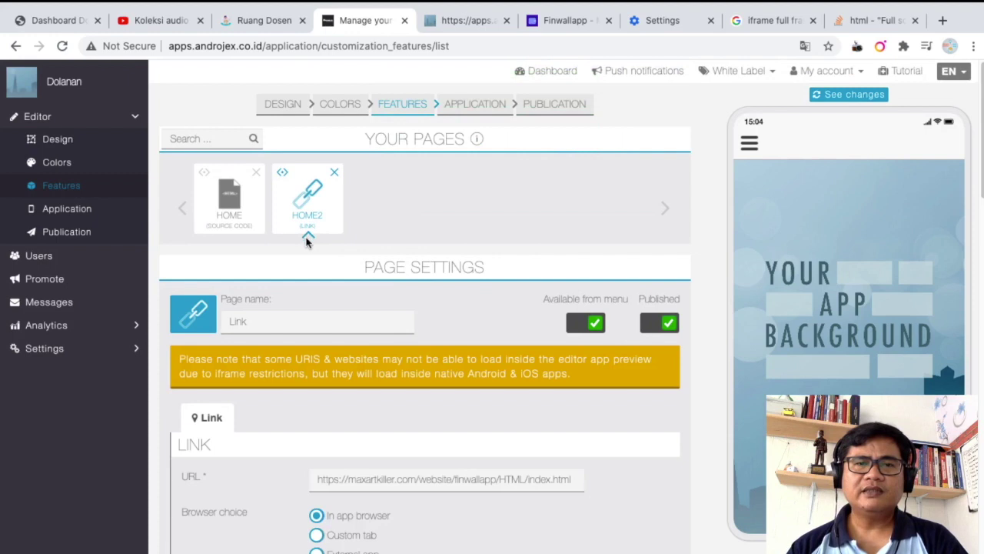
- Move the Home2 page ahead of Home in the page order and refresh the phone preview
drag(283, 173, 215, 177)
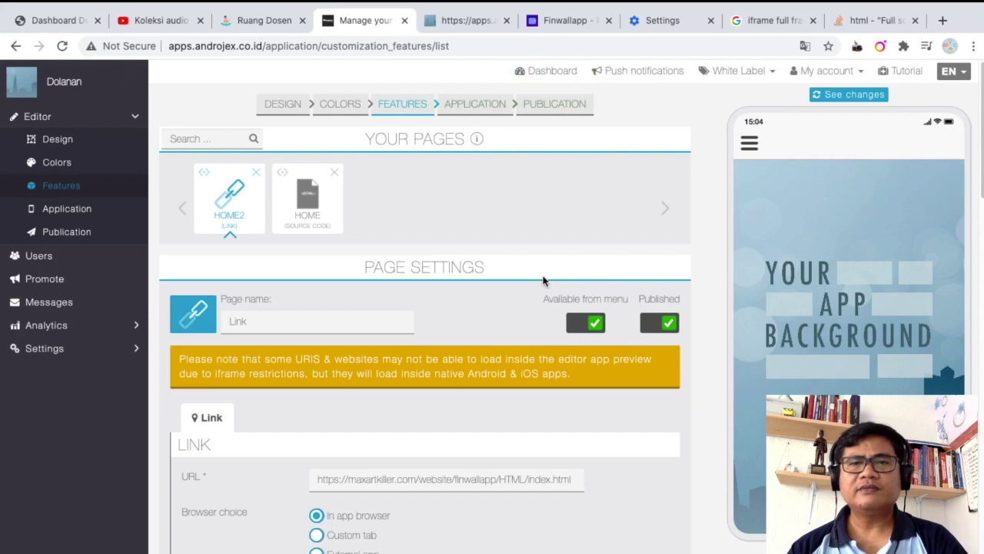
click(862, 96)
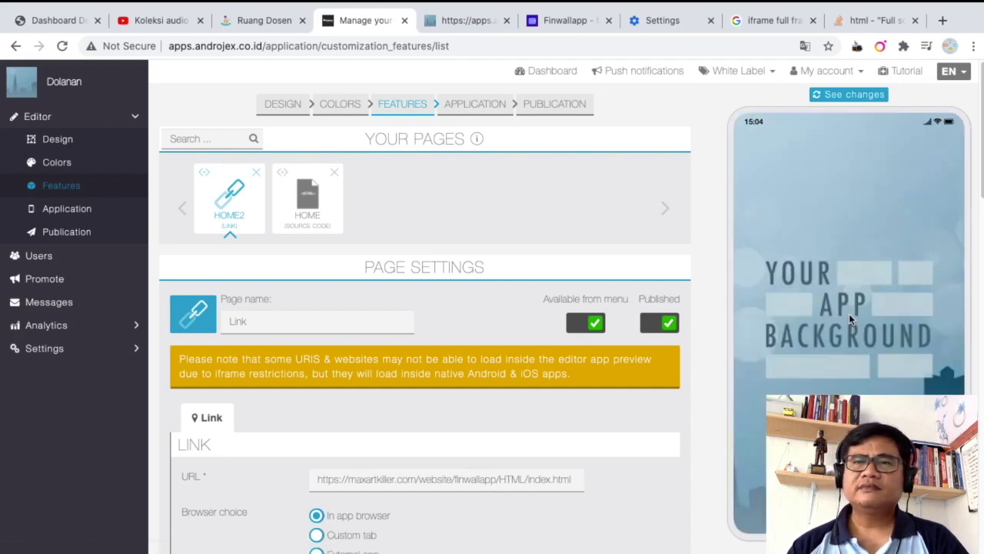
- Open the app's Domain settings in a new tab and close the old web app tab
click(86, 352)
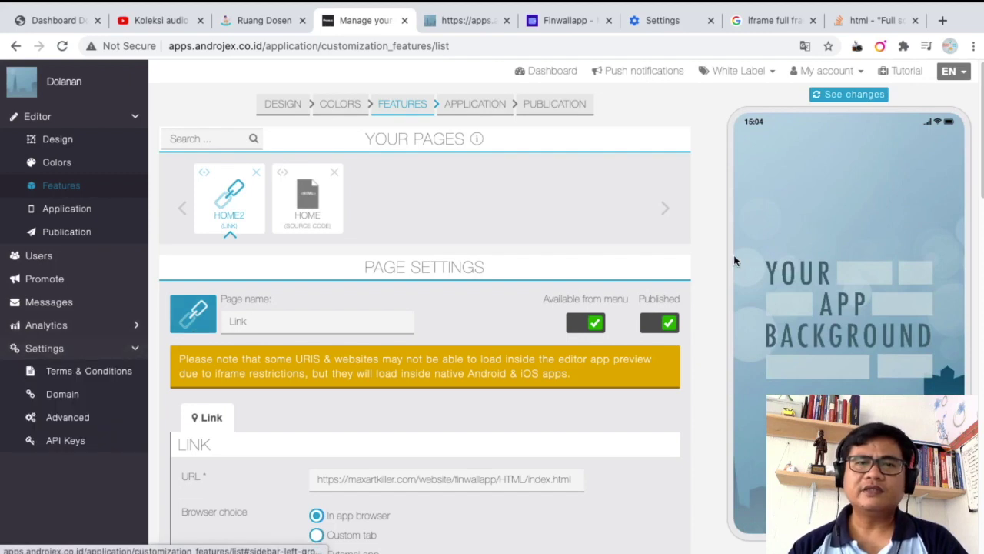
right_click(51, 395)
click(77, 371)
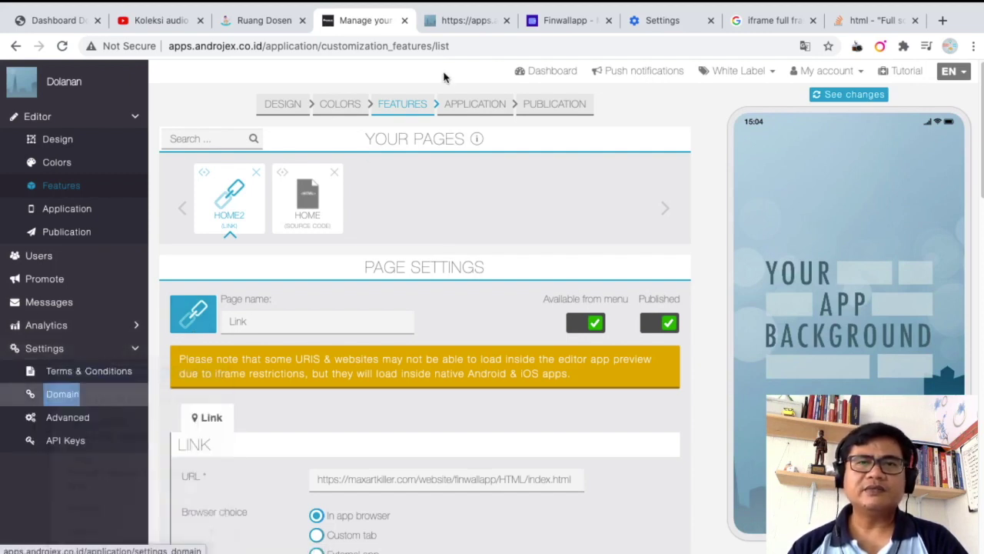
click(505, 21)
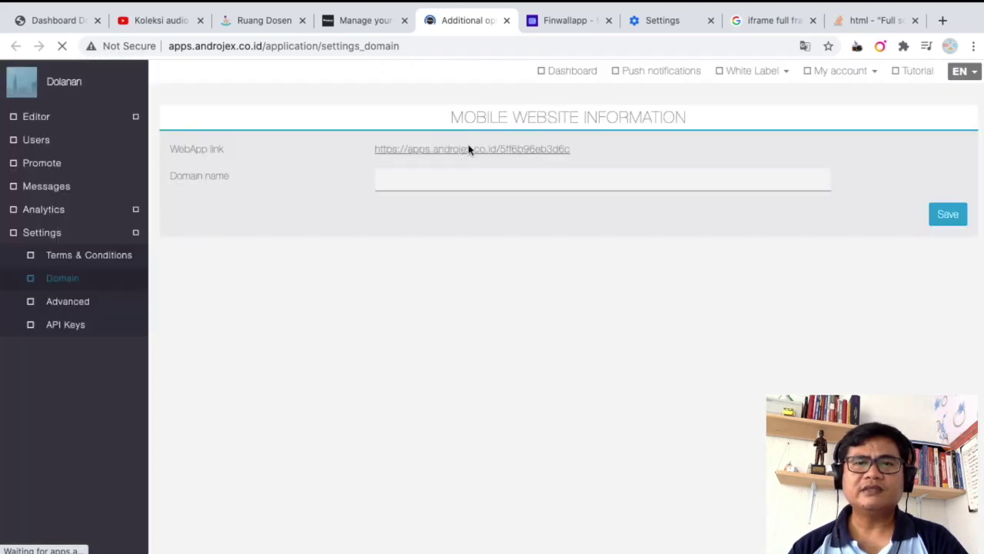
- Open the WebApp link from the mobile website information in a new tab and switch to it
right_click(468, 151)
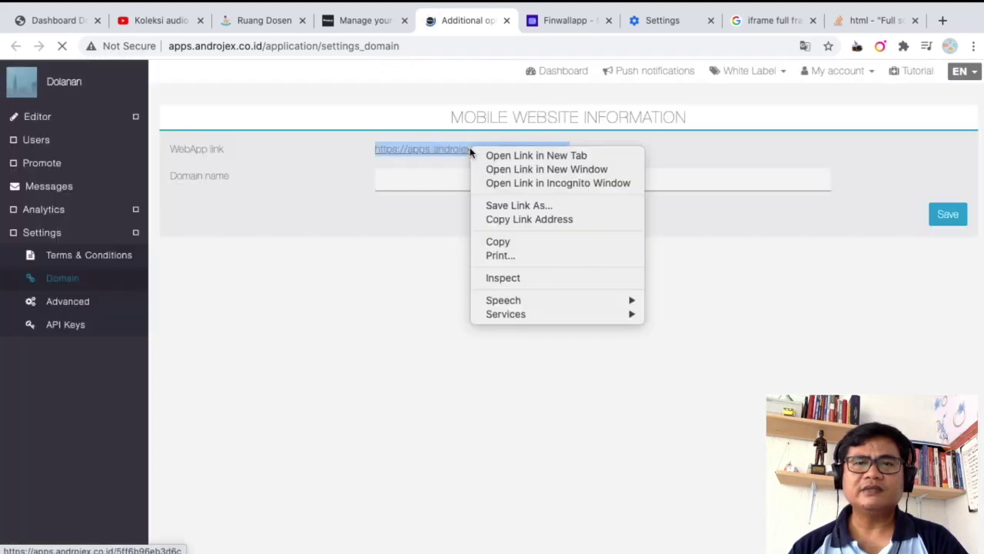
click(481, 157)
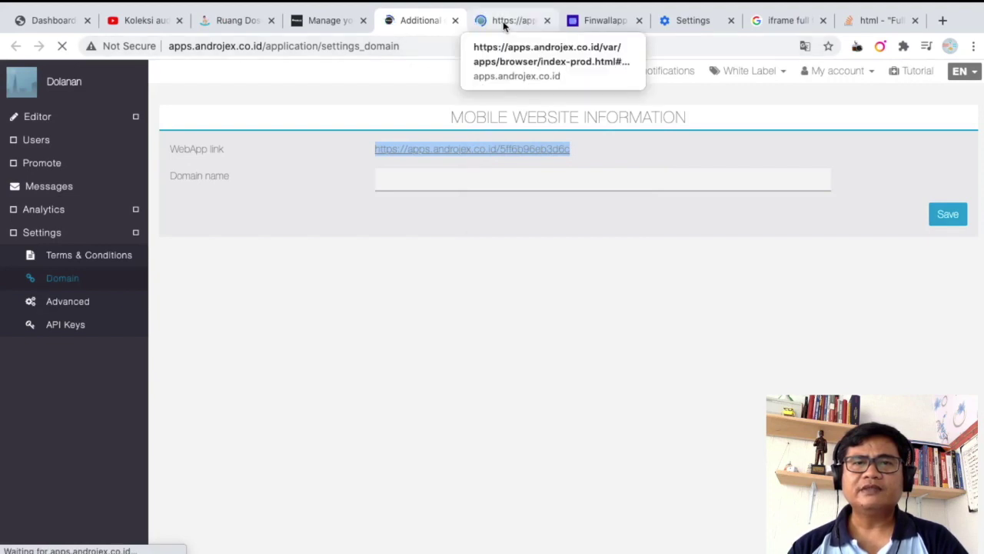
click(503, 25)
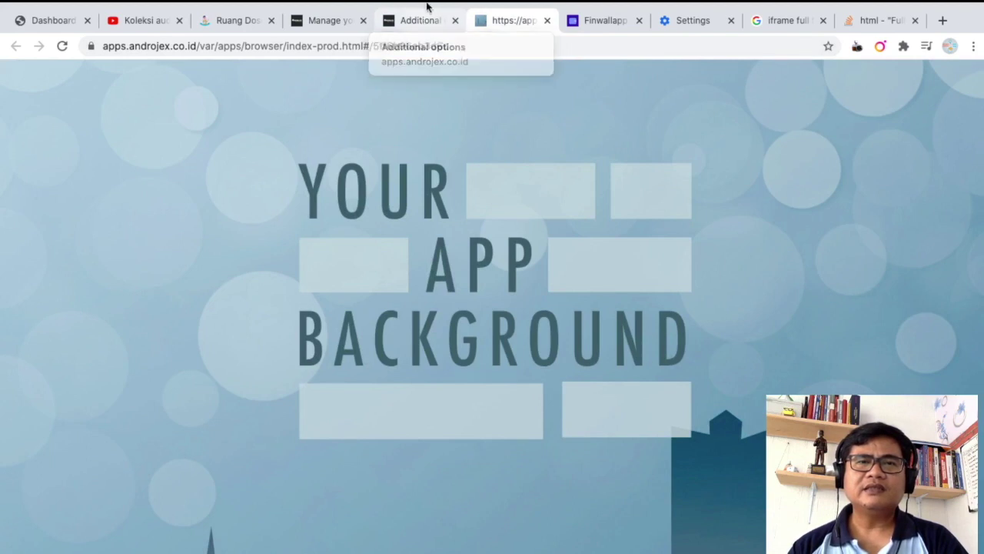
- Open the browser's Developer Tools on the web app page to view it in iPhone X emulation
mouse_move(426, 7)
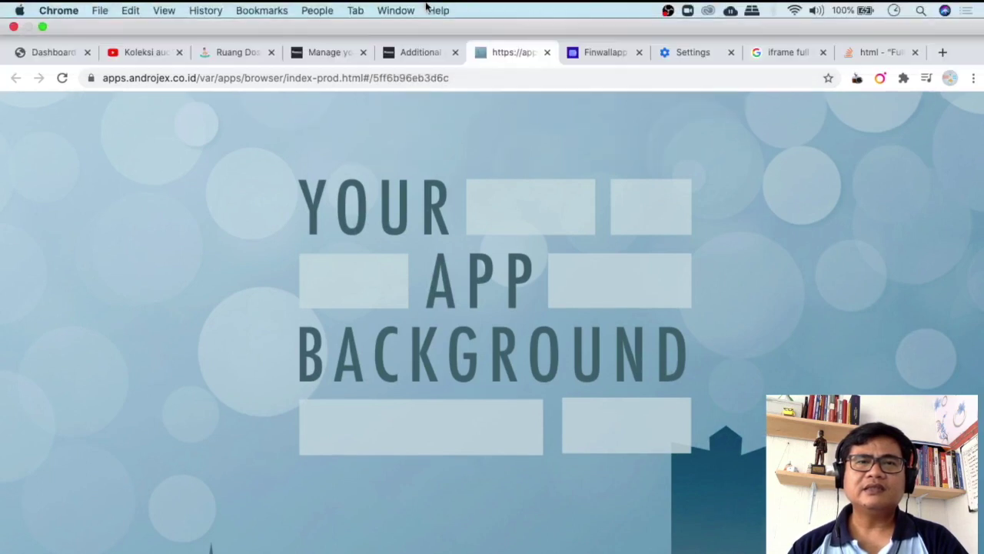
click(163, 10)
mouse_move(257, 200)
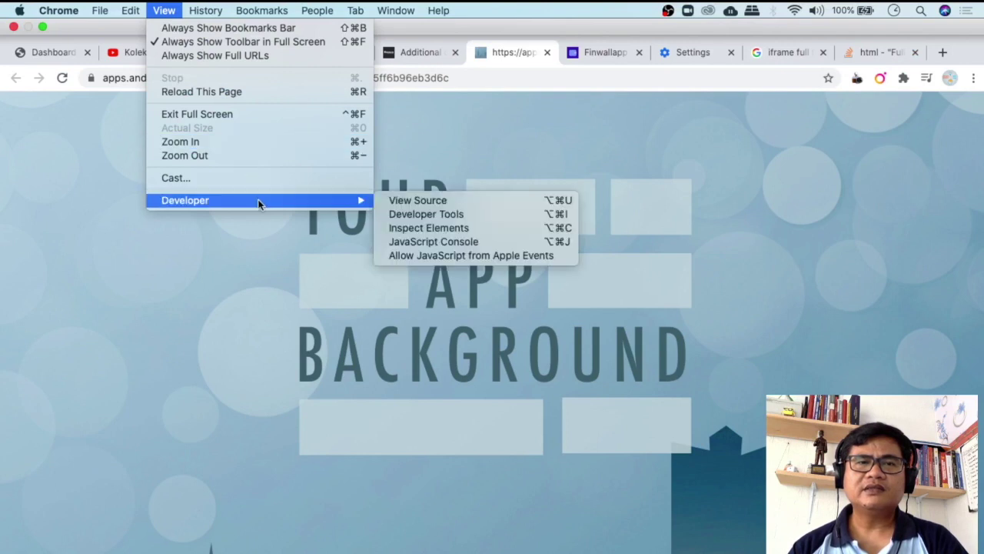
click(476, 211)
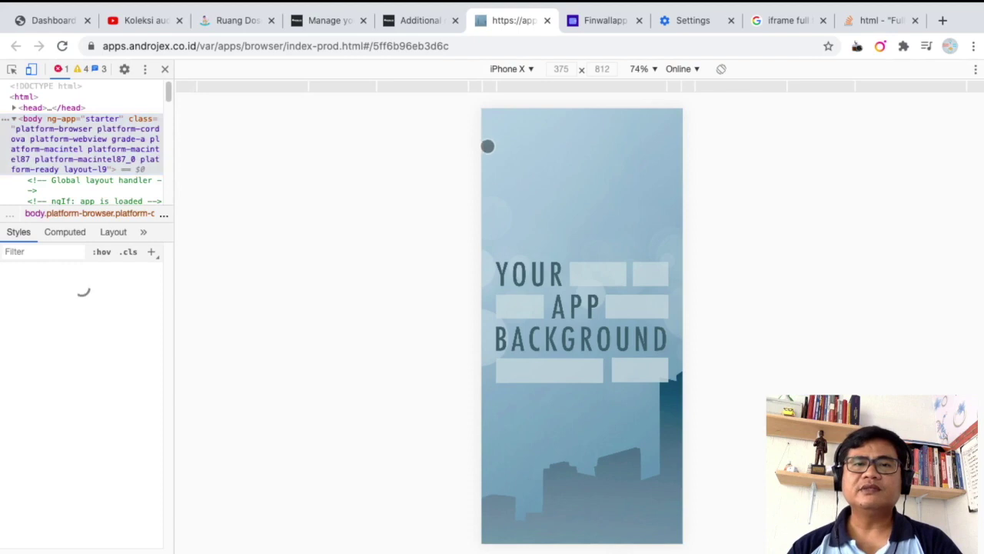
- Switch to the app's Features page and look through the Home2 link's browser choice, Android options and iOS options
click(402, 21)
click(334, 23)
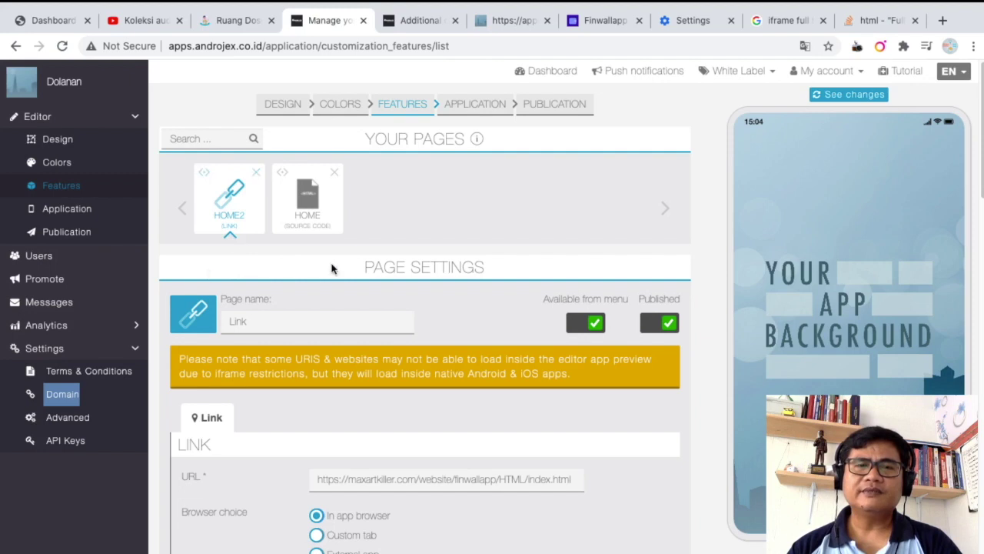
scroll(236, 267, down, 3)
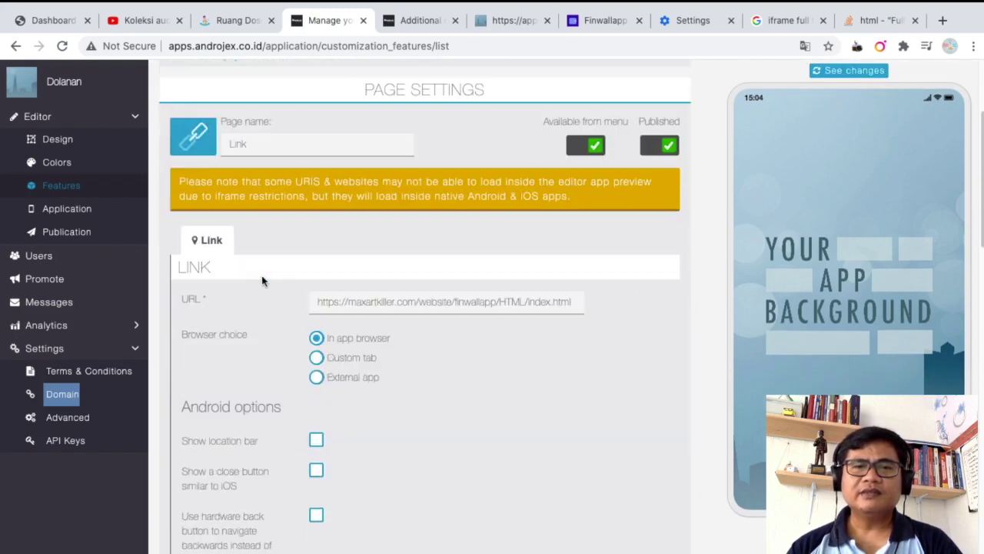
scroll(265, 283, down, 1)
scroll(280, 292, down, 2)
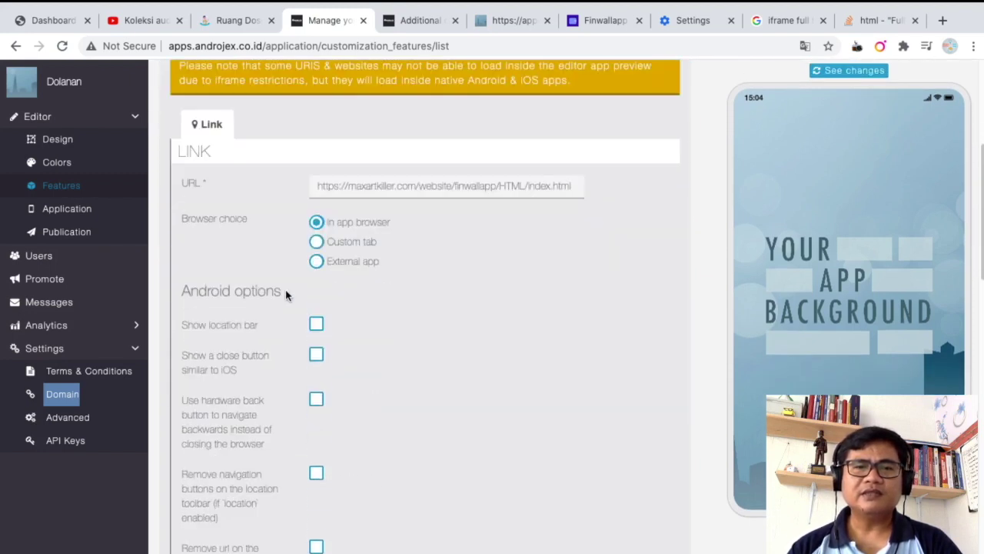
scroll(398, 356, down, 3)
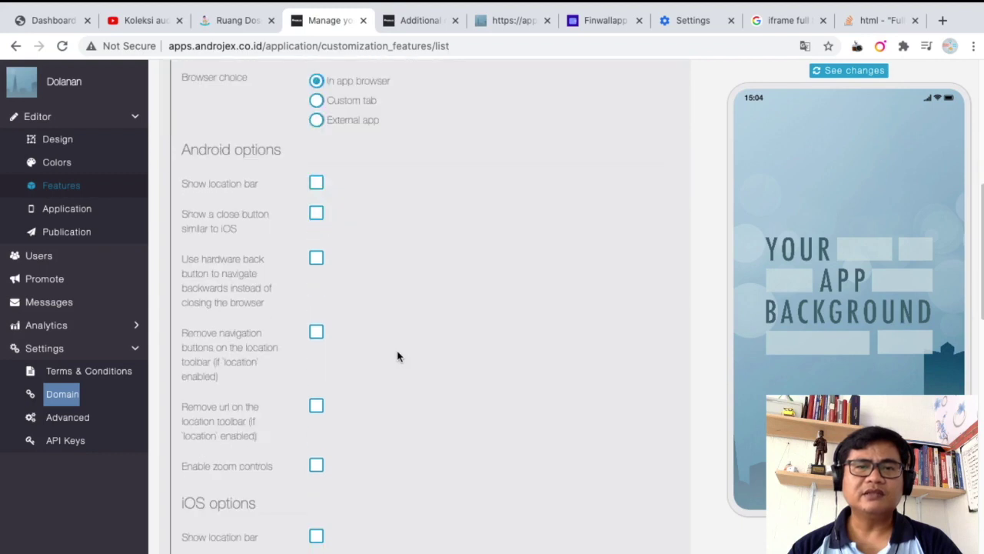
scroll(402, 358, down, 3)
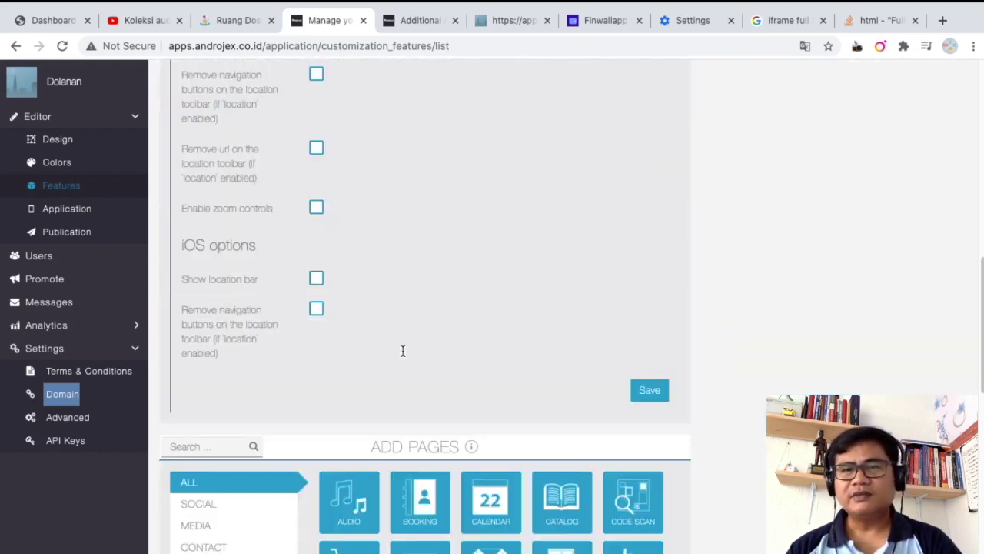
scroll(402, 352, down, 4)
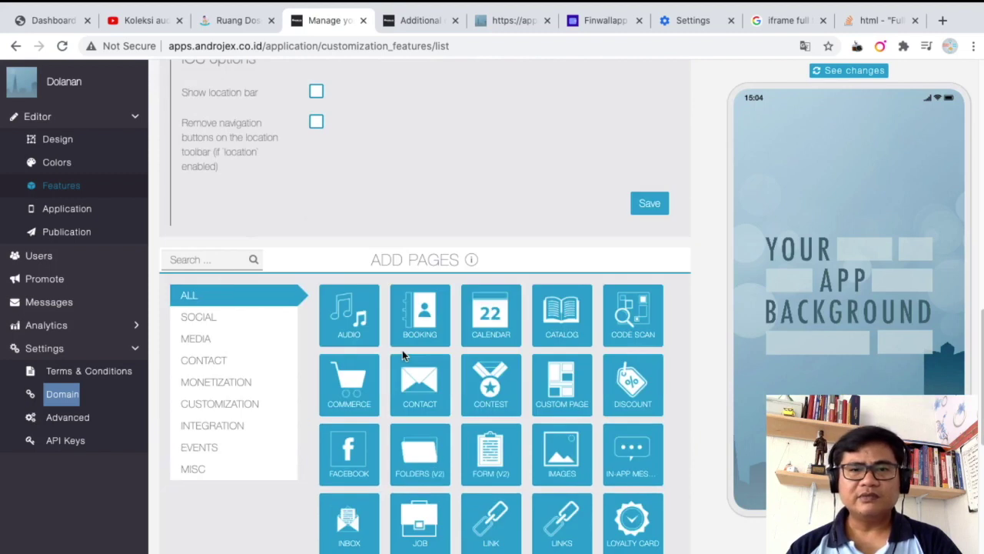
scroll(403, 350, up, 10)
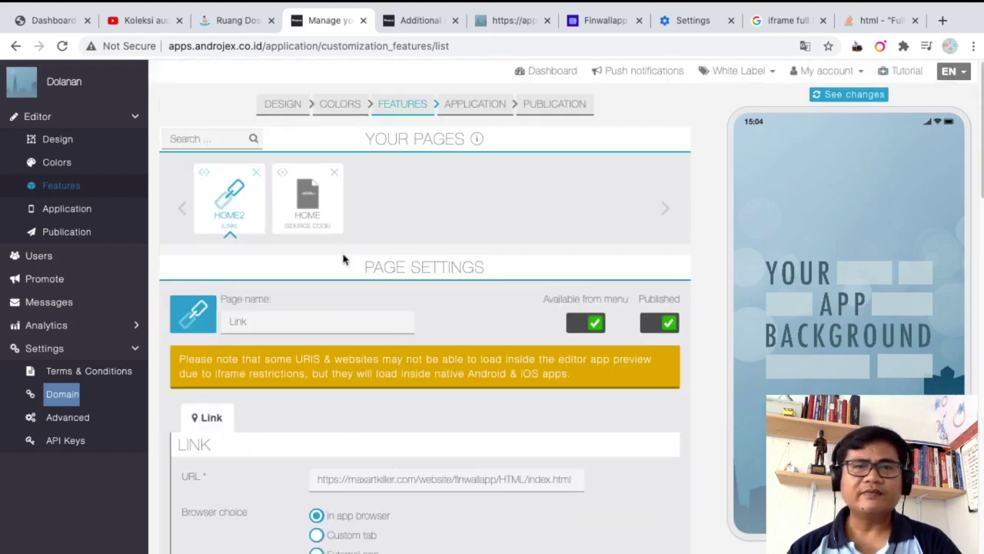
- Move the Home page back ahead of Home2 in the page order and delete the Home2 link page
drag(281, 176, 209, 180)
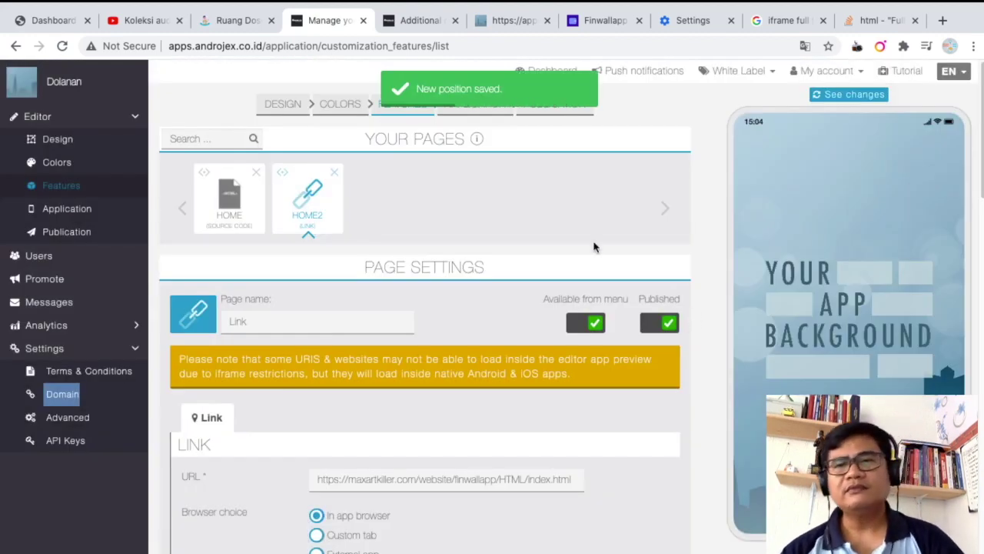
click(336, 175)
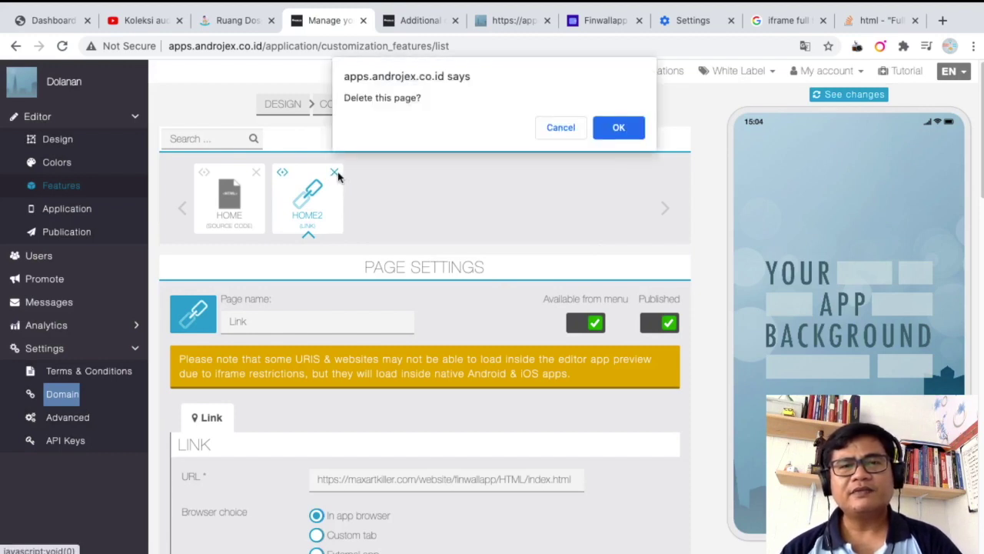
click(620, 125)
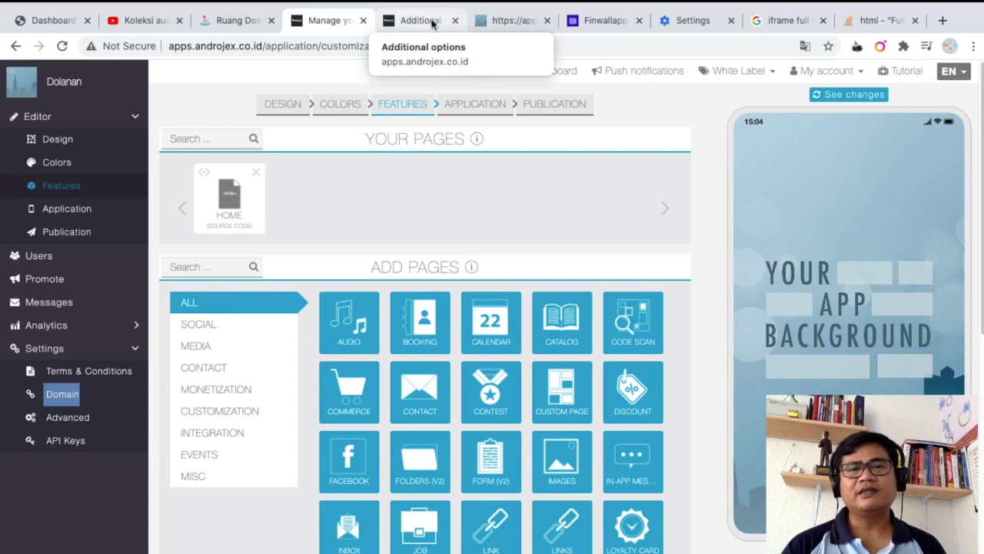
- Look through the page types available to add to the app
scroll(676, 300, down, 4)
scroll(677, 299, up, 4)
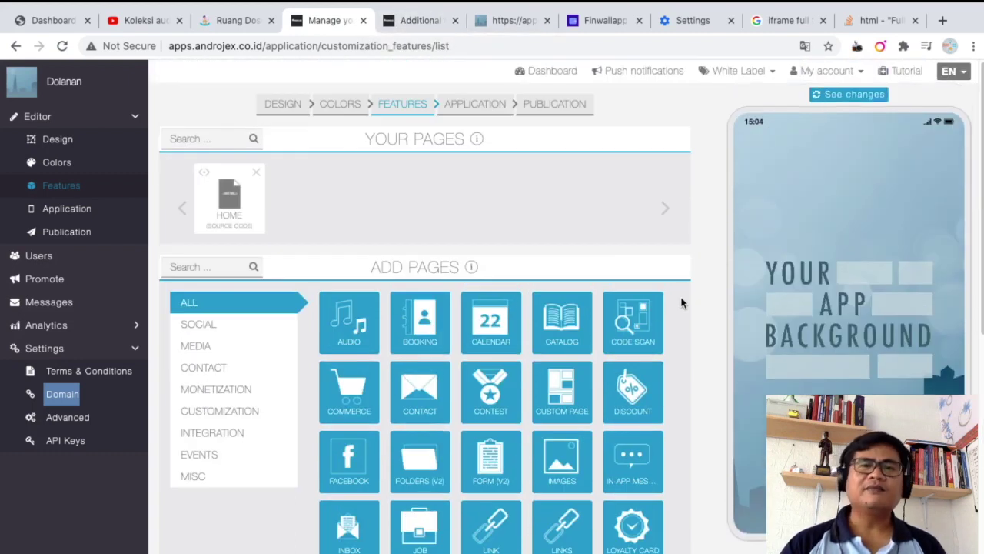
scroll(682, 302, down, 4)
scroll(490, 346, down, 1)
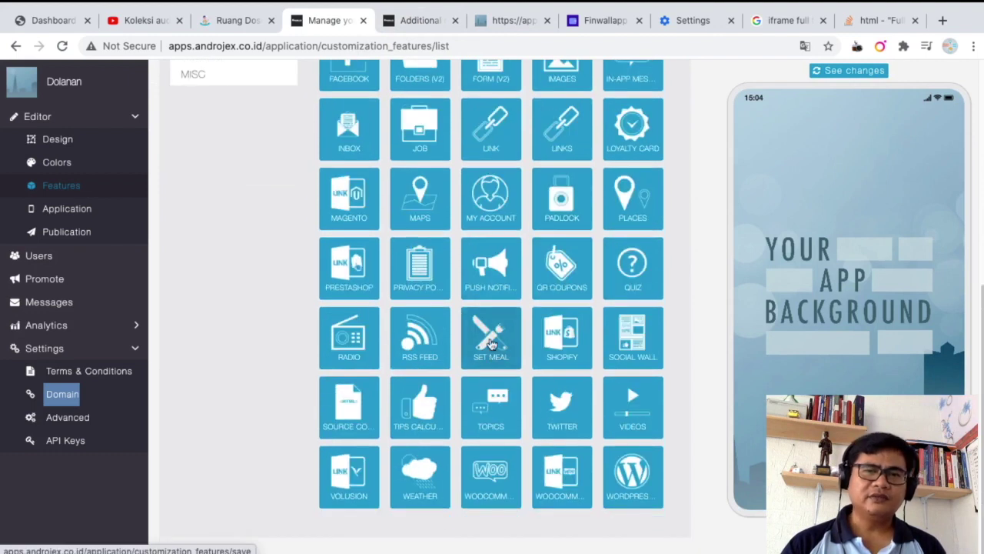
scroll(490, 345, up, 5)
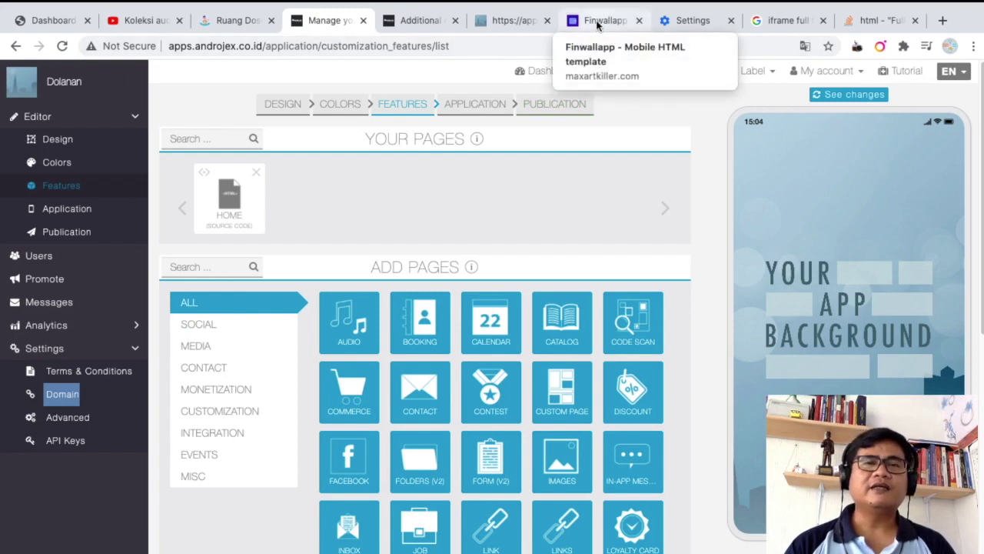
- Switch to the original Finwallapp site and examine its home page content, header and bottom navigation while scrolling
click(529, 25)
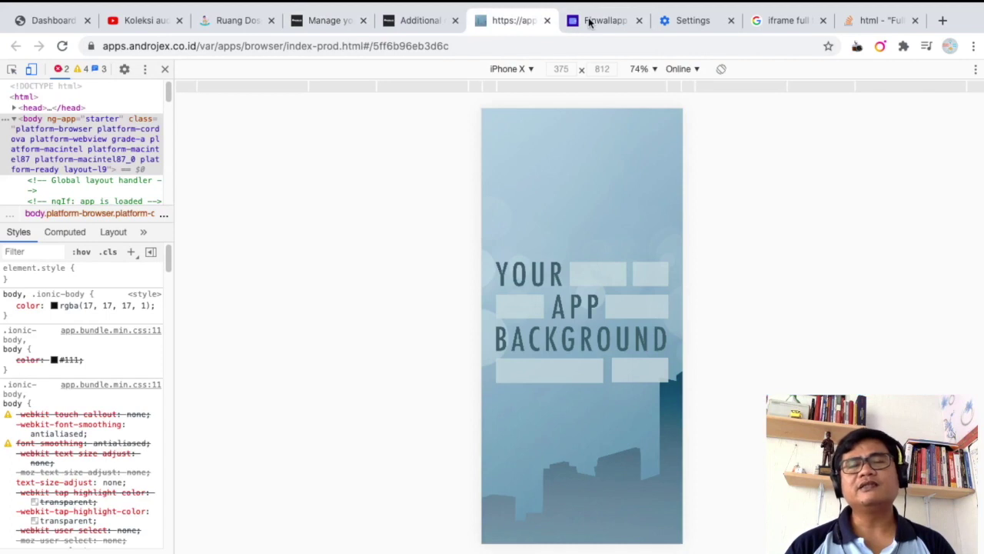
click(590, 21)
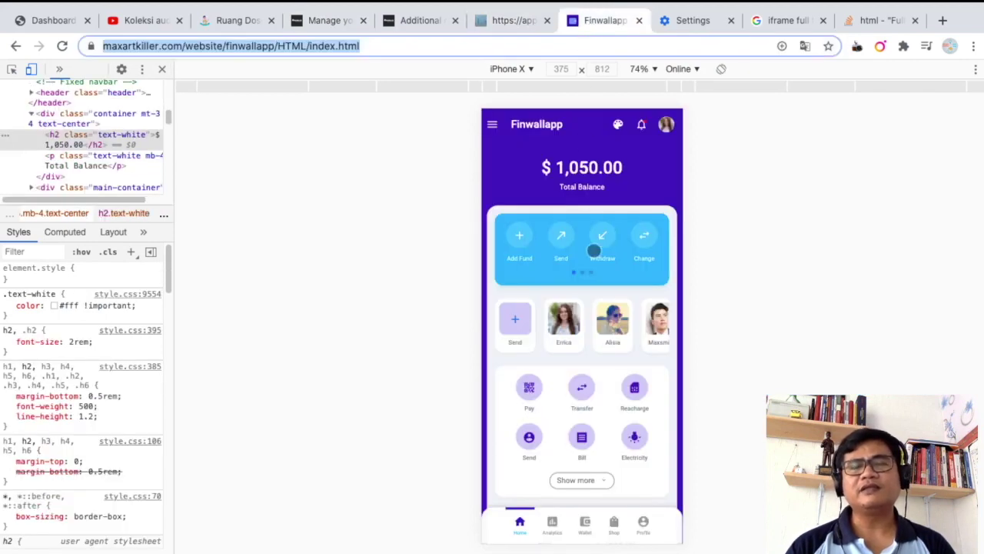
scroll(605, 392, down, 4)
scroll(605, 393, down, 5)
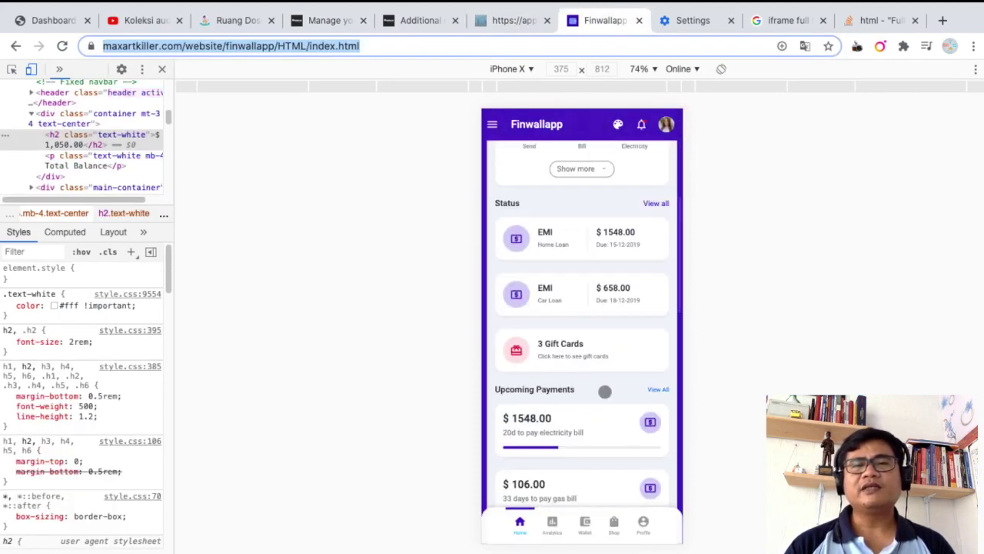
scroll(605, 392, down, 8)
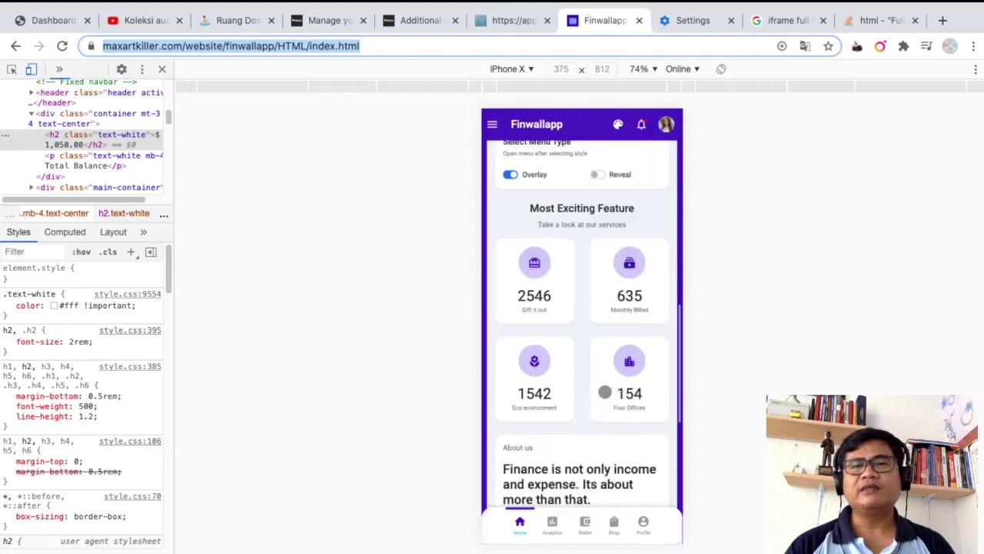
scroll(605, 392, up, 15)
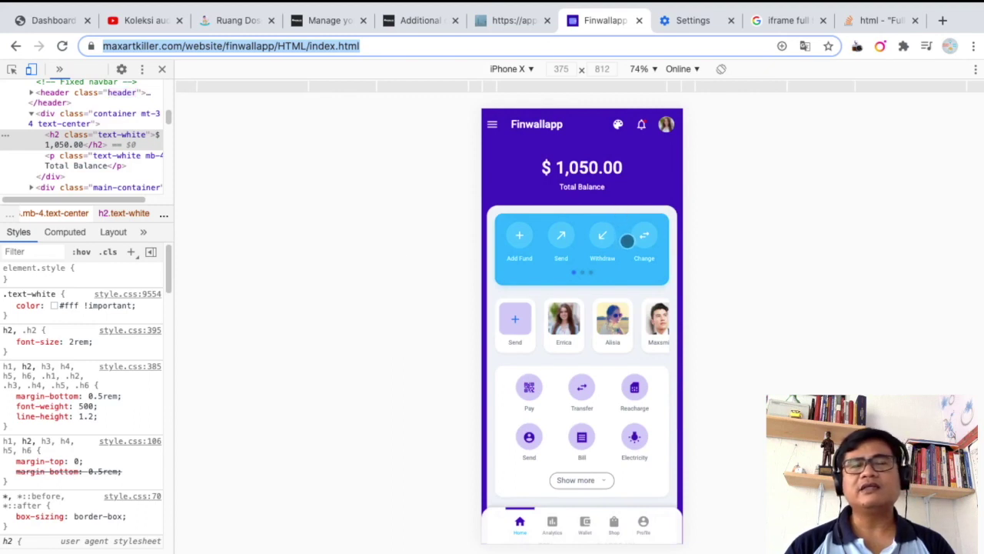
scroll(607, 273, down, 2)
scroll(608, 275, up, 2)
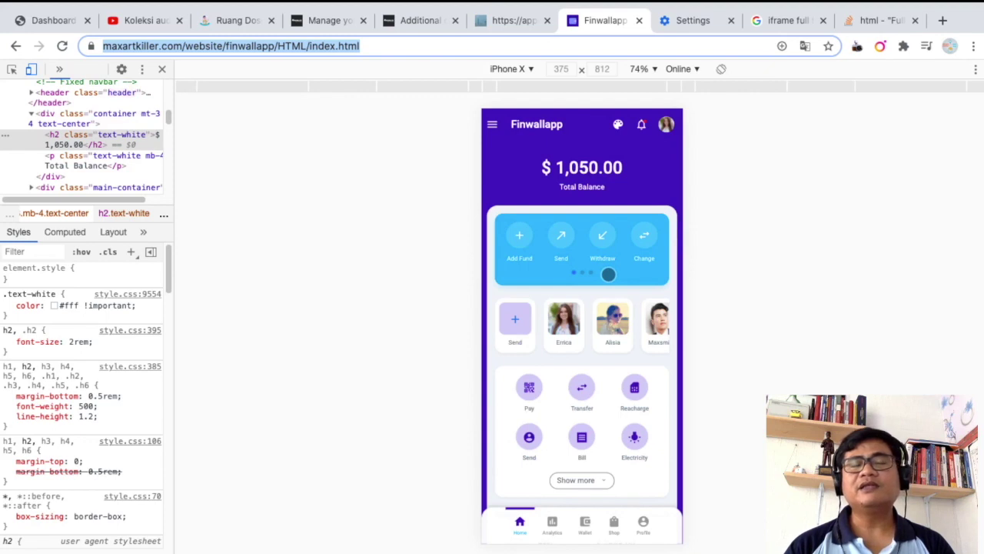
scroll(607, 273, down, 2)
scroll(614, 264, down, 1)
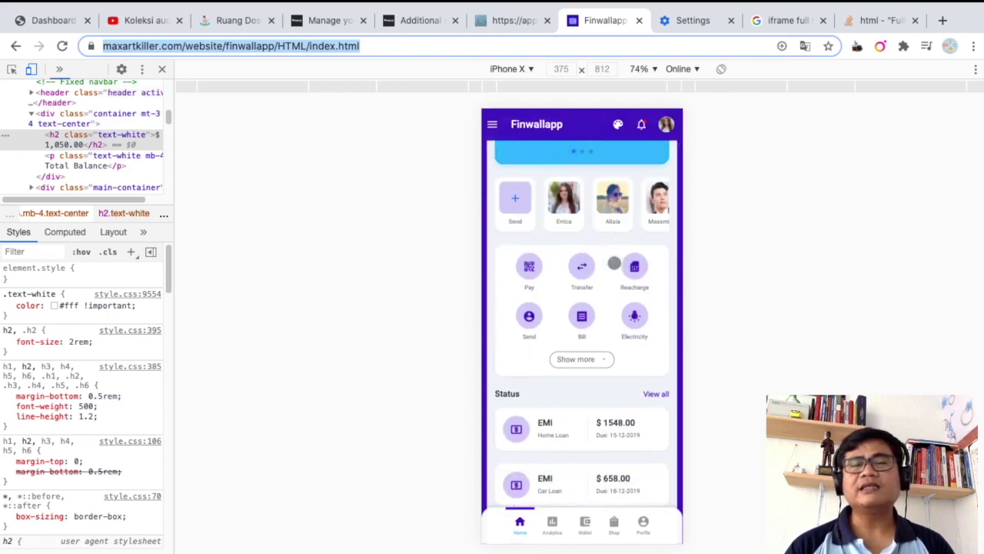
scroll(614, 264, down, 2)
scroll(613, 263, down, 6)
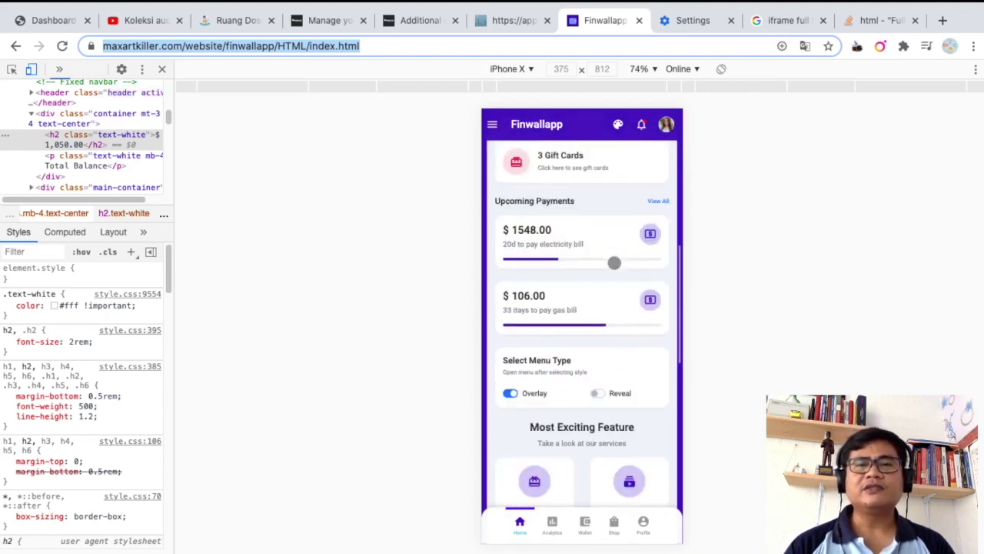
scroll(614, 264, down, 1)
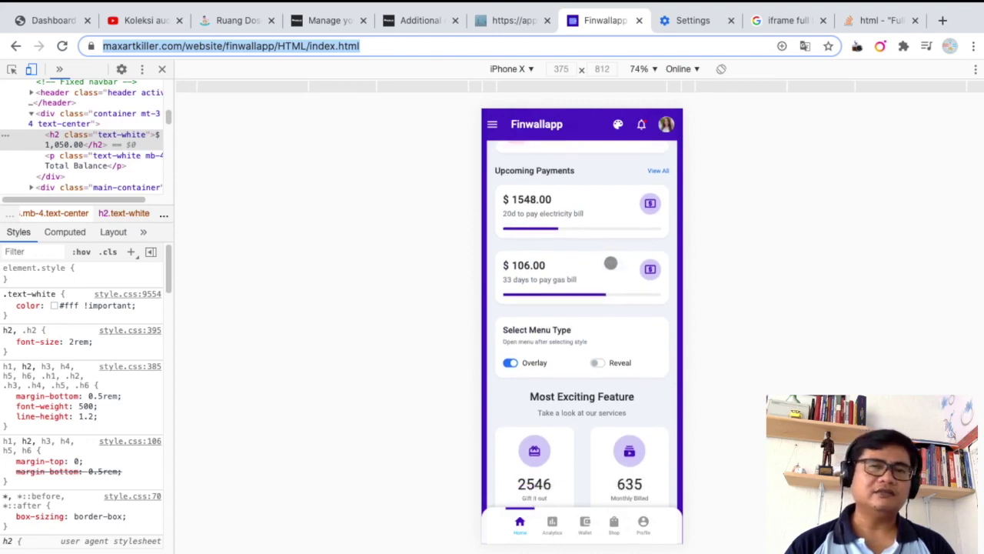
scroll(610, 263, down, 1)
scroll(610, 263, up, 12)
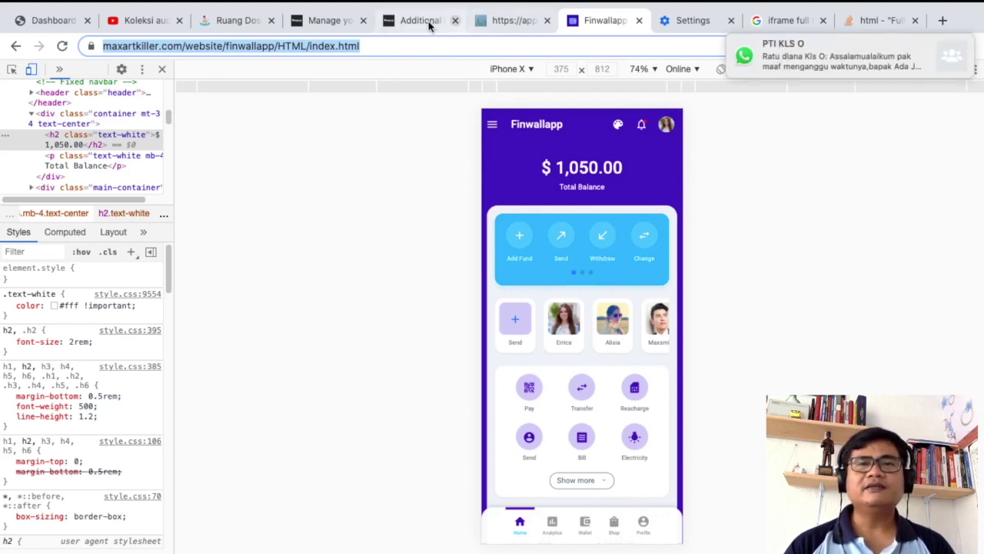
- Reload the web app in the iPhone X emulation and look through the embedded Home page down to its Pages list
click(504, 23)
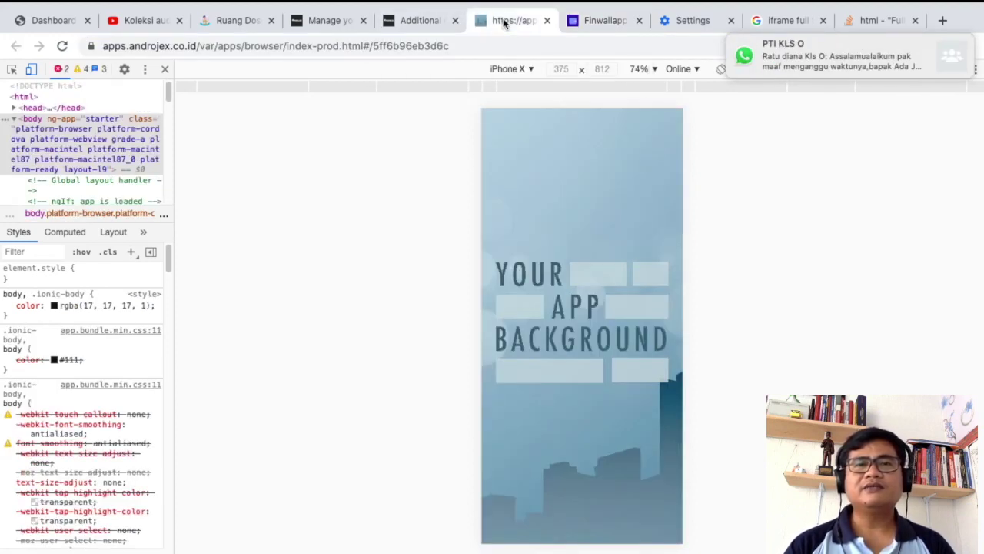
key(super+r)
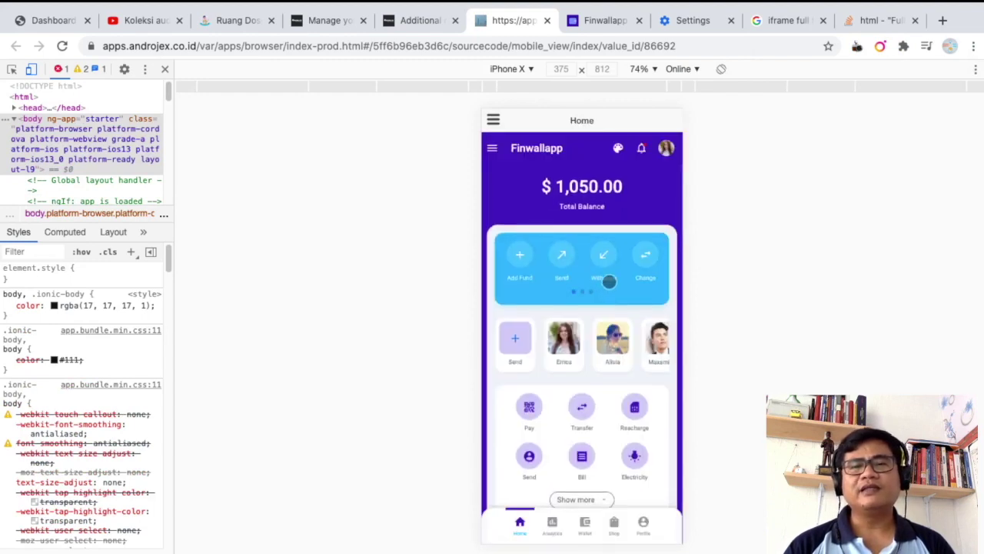
scroll(610, 346, down, 5)
scroll(610, 351, down, 10)
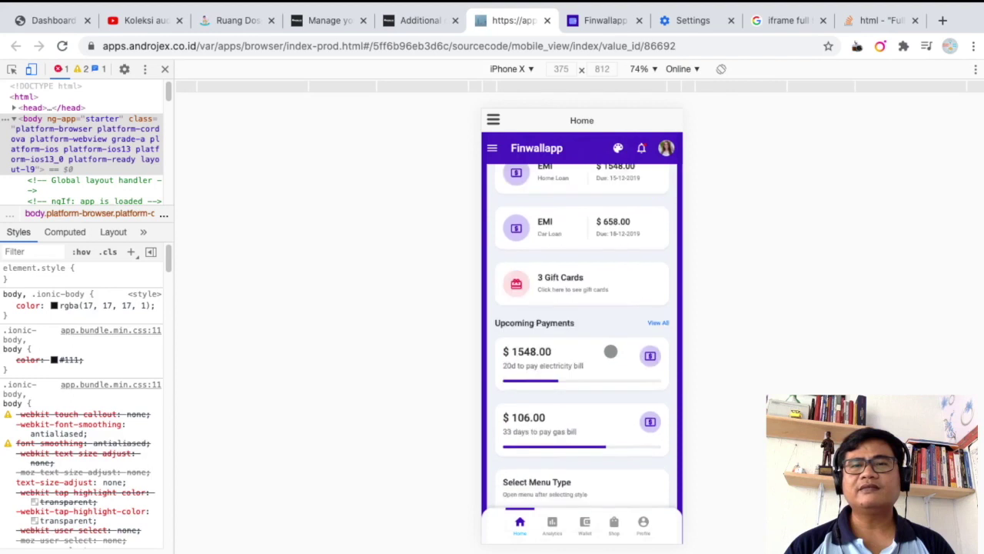
scroll(612, 348, down, 2)
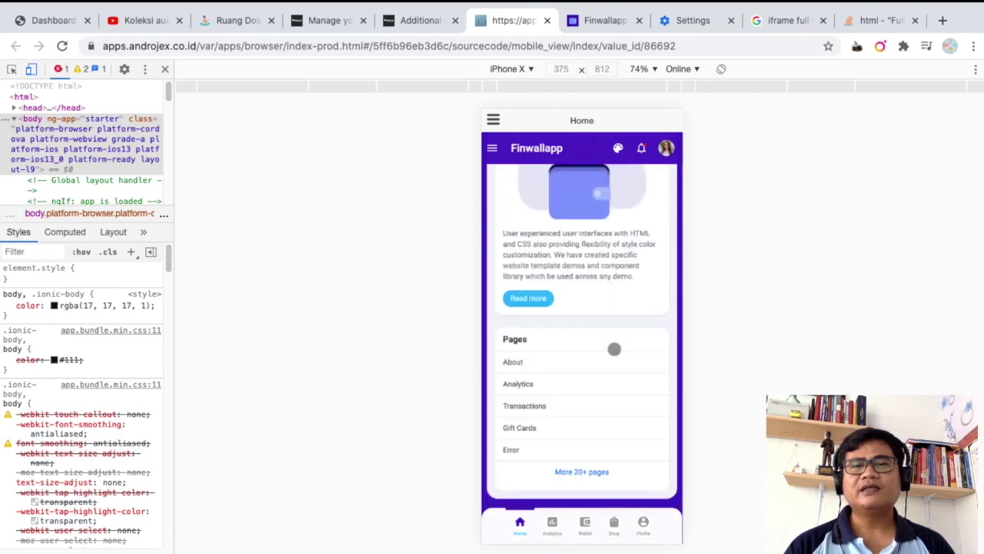
- Test the Shop link in the embedded Finwallapp navigation, look through the page it opens and go back to the Finwallapp home screen
click(613, 523)
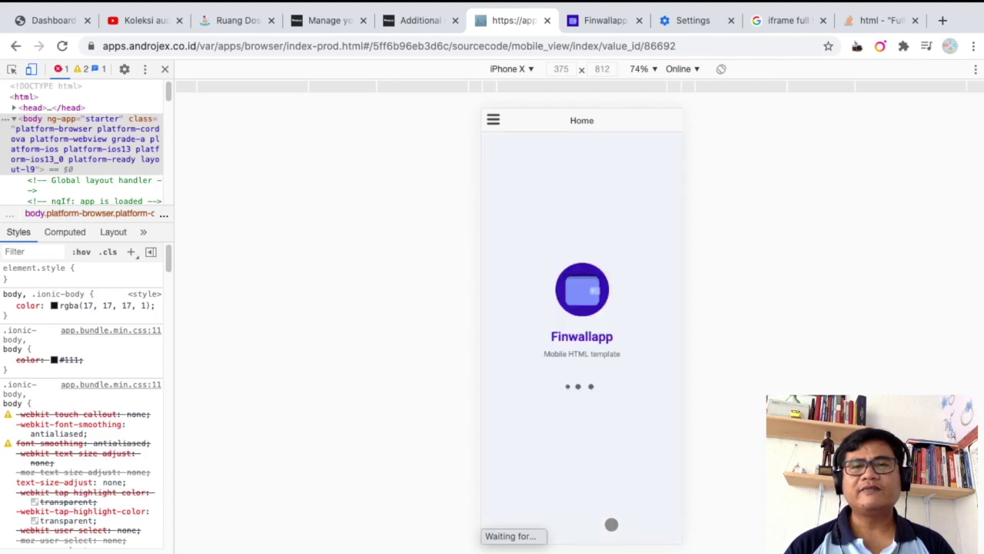
scroll(584, 409, down, 2)
scroll(588, 413, up, 3)
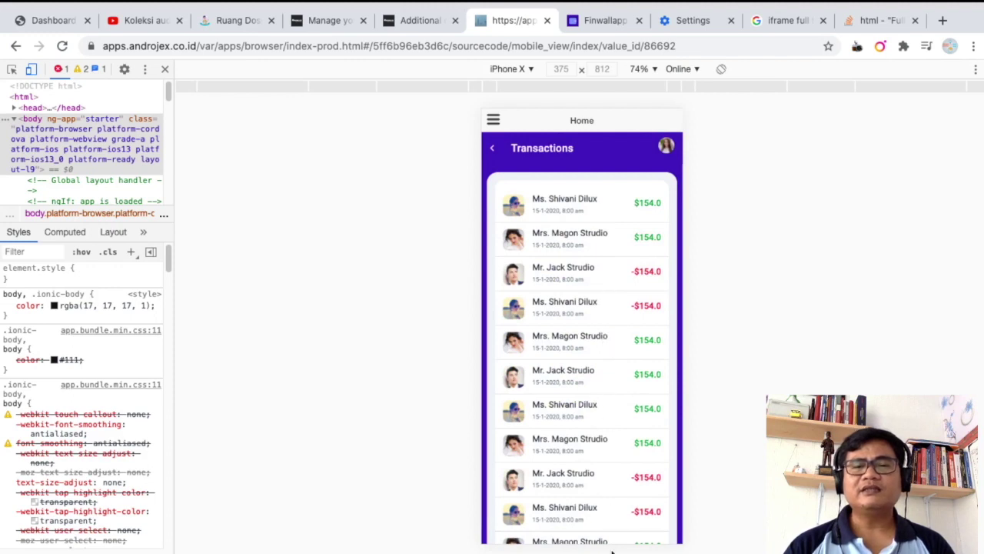
scroll(591, 489, down, 2)
scroll(590, 489, up, 2)
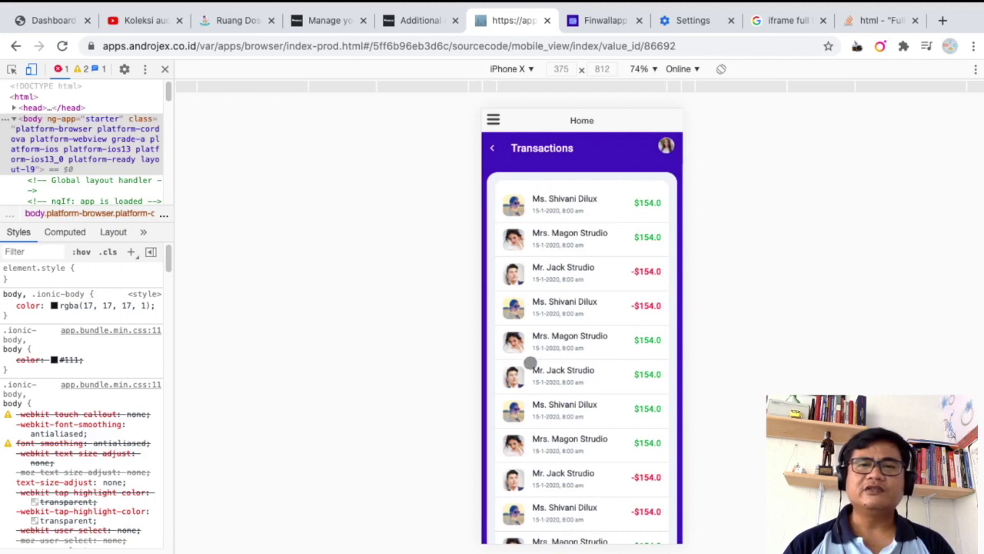
click(493, 147)
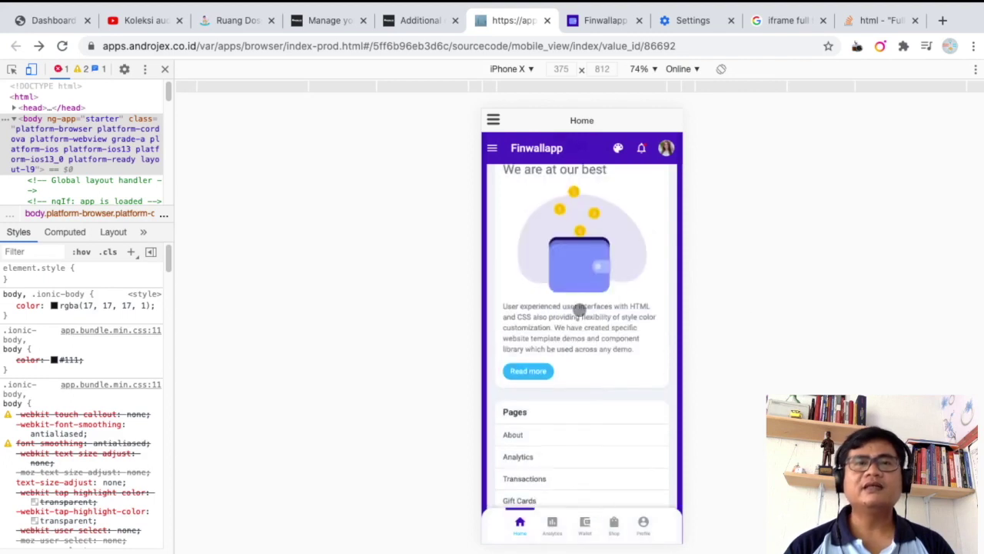
- View the end of the embedded home screen and return to the app's Features page in the editor
scroll(579, 308, down, 2)
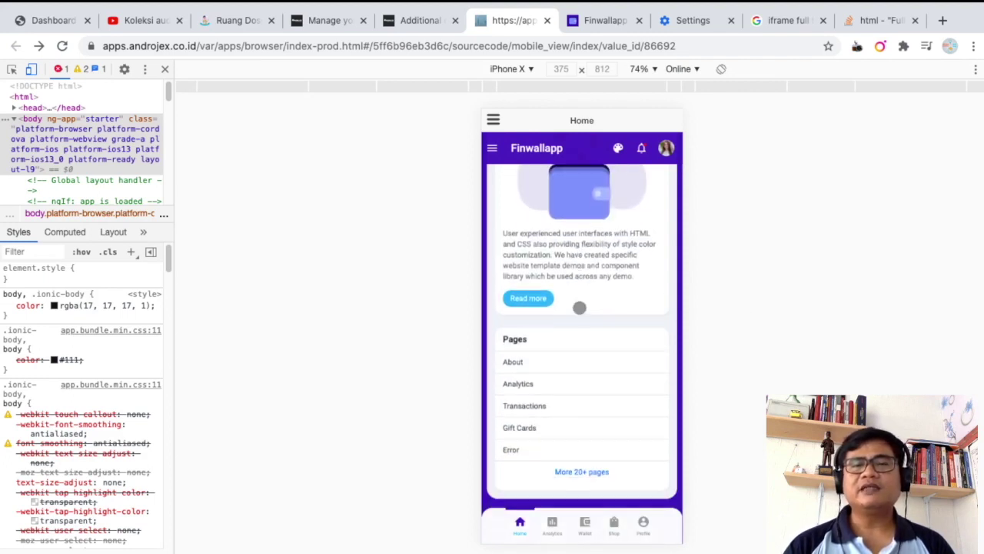
scroll(579, 308, down, 5)
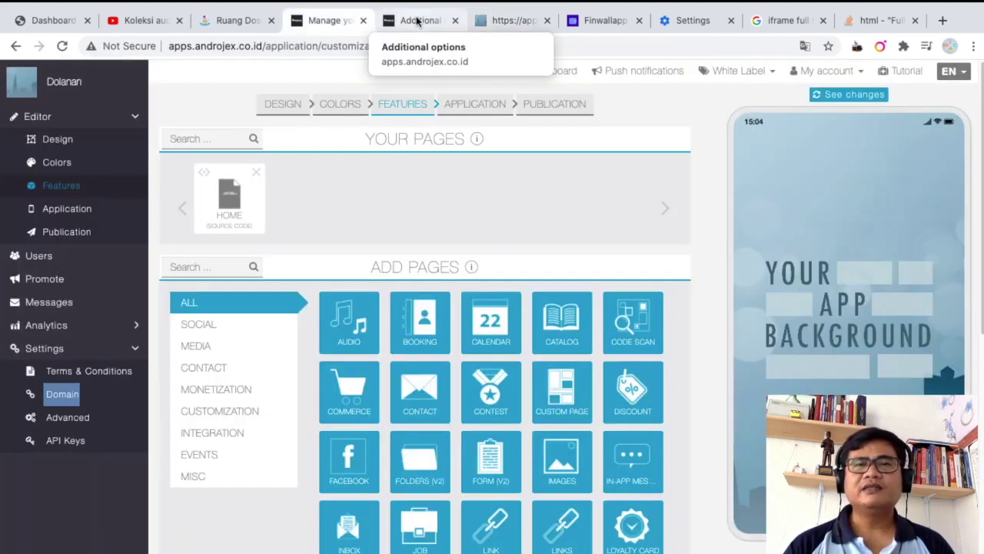
click(416, 21)
click(322, 23)
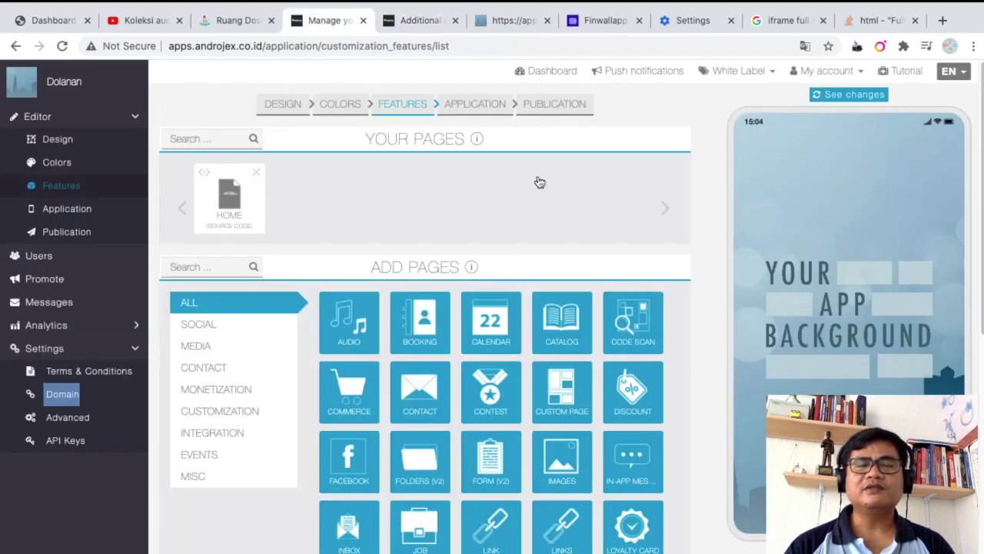